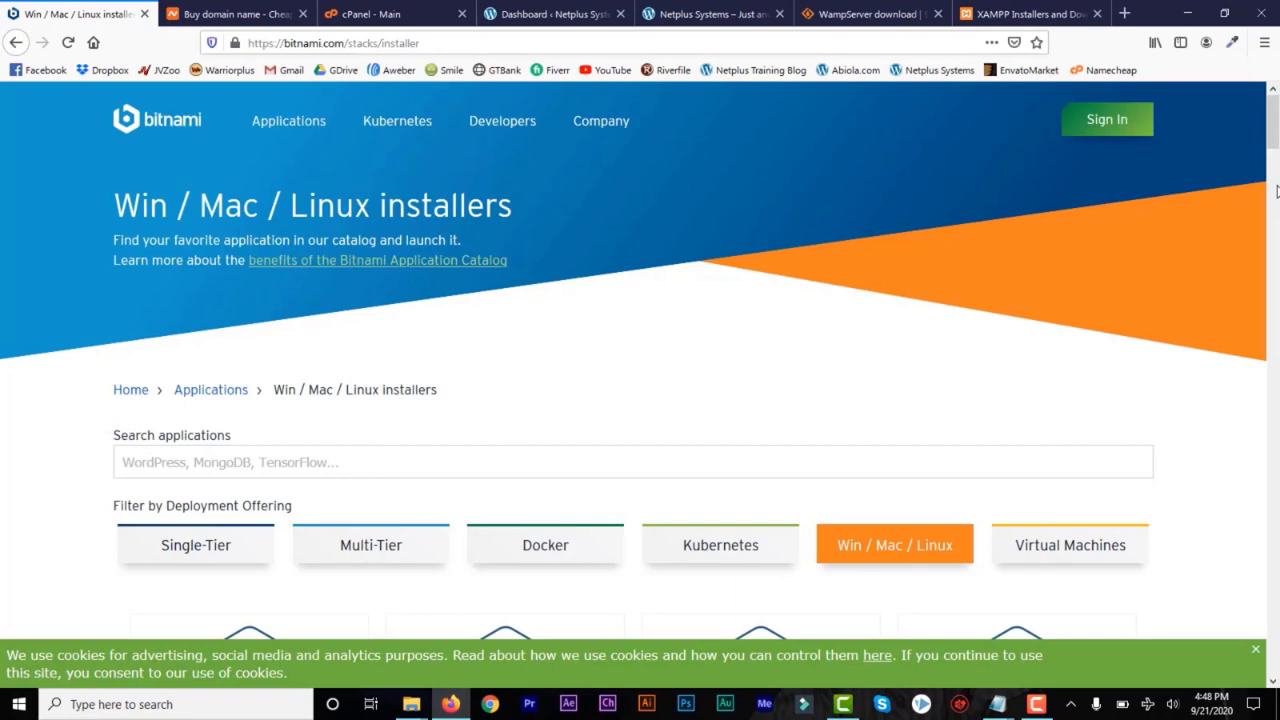
# Open the Bitnami home page and look over its introduction
pyautogui.click(158, 121)
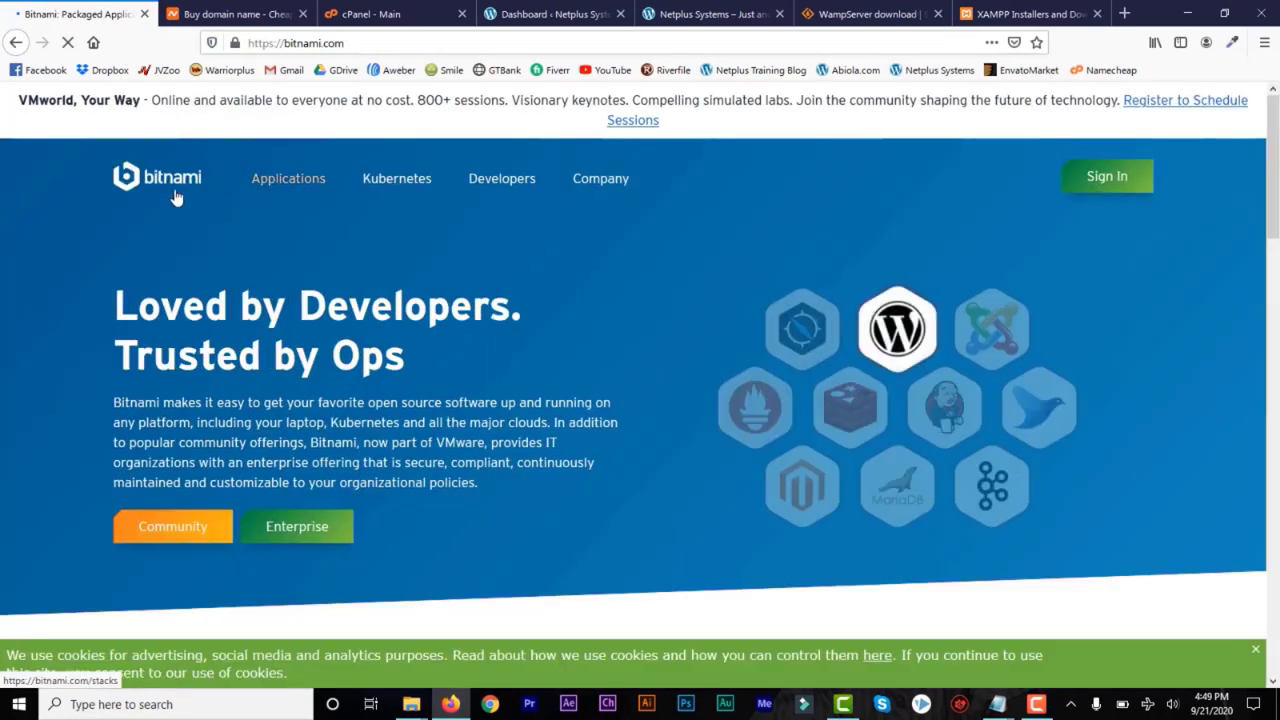
pyautogui.moveTo(427, 195)
pyautogui.moveTo(1270, 170)
pyautogui.mouseDown()
pyautogui.moveTo(1268, 350)
pyautogui.moveTo(1277, 182)
pyautogui.mouseUp()
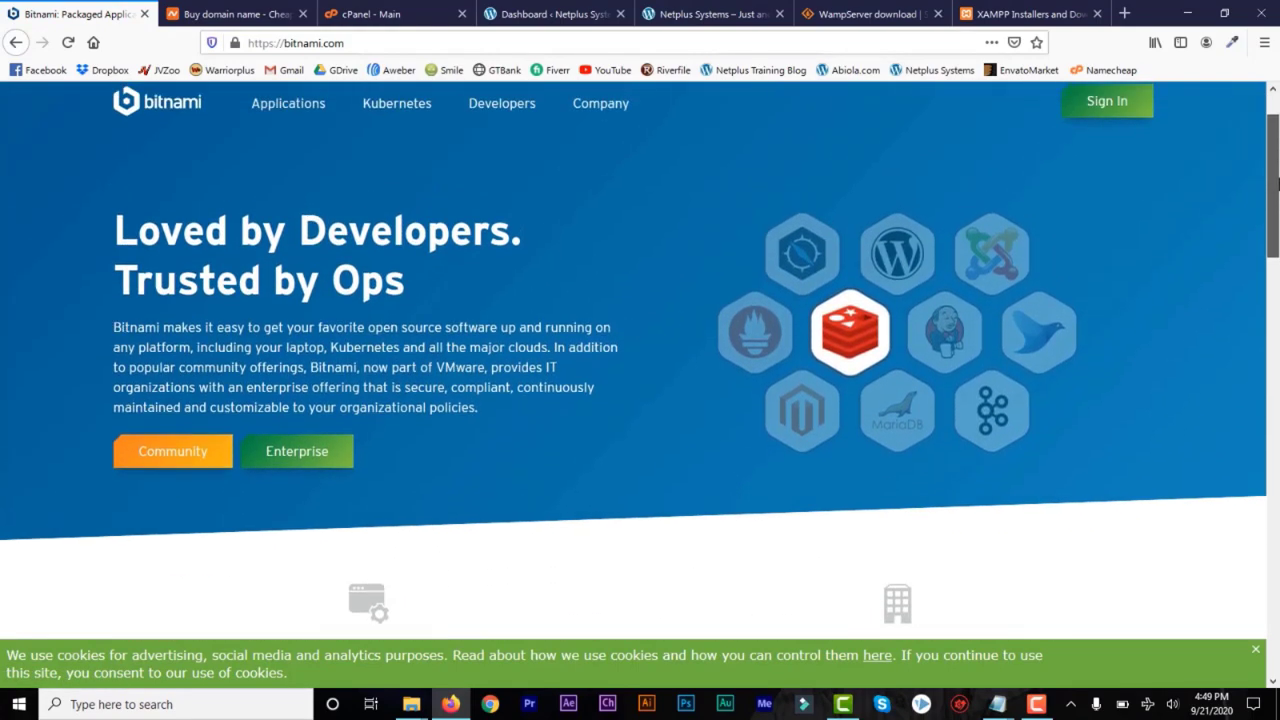
pyautogui.moveTo(1273, 245); pyautogui.dragTo(1277, 138)
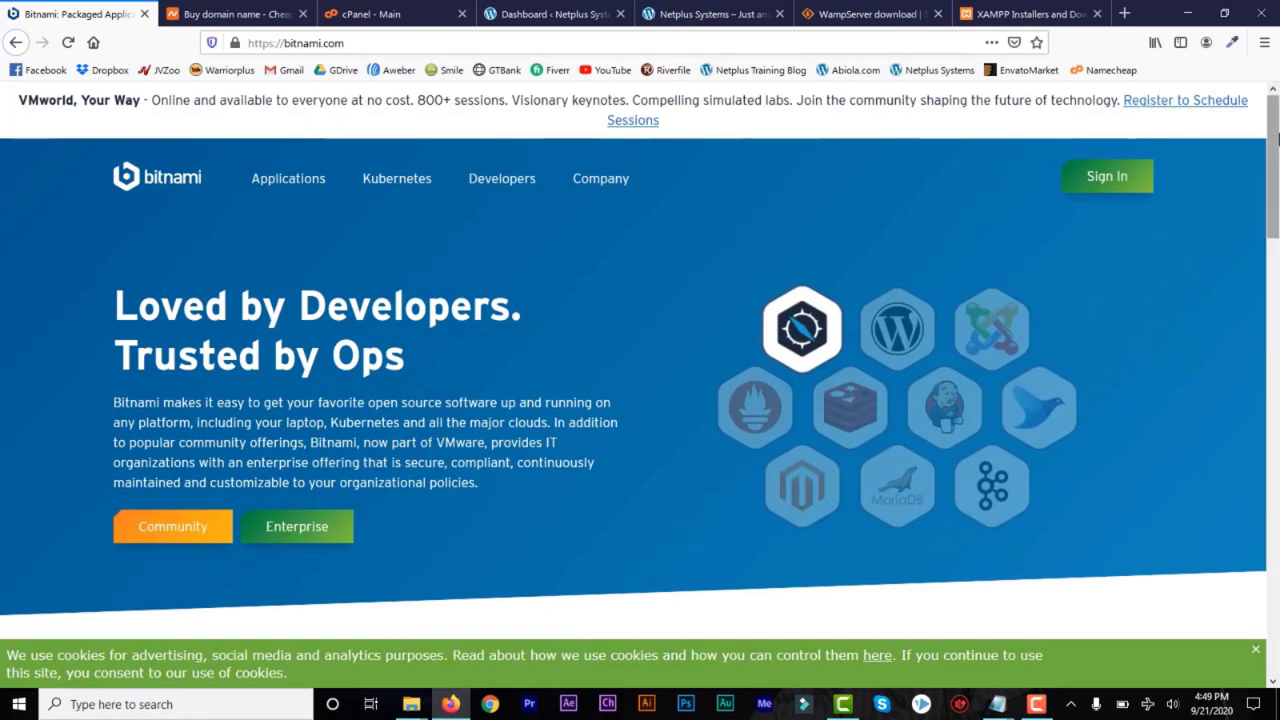
# Open the WordPress page from Bitnami's application catalog
pyautogui.click(305, 193)
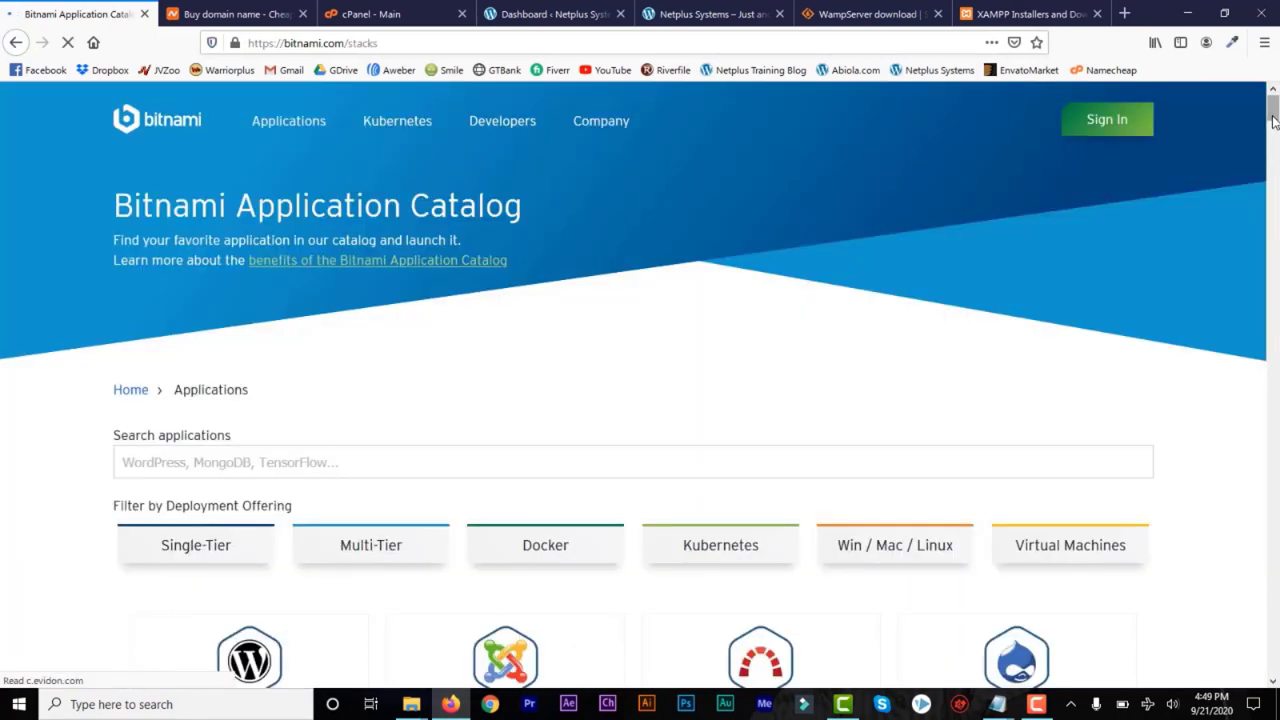
pyautogui.moveTo(1272, 117); pyautogui.dragTo(1275, 136)
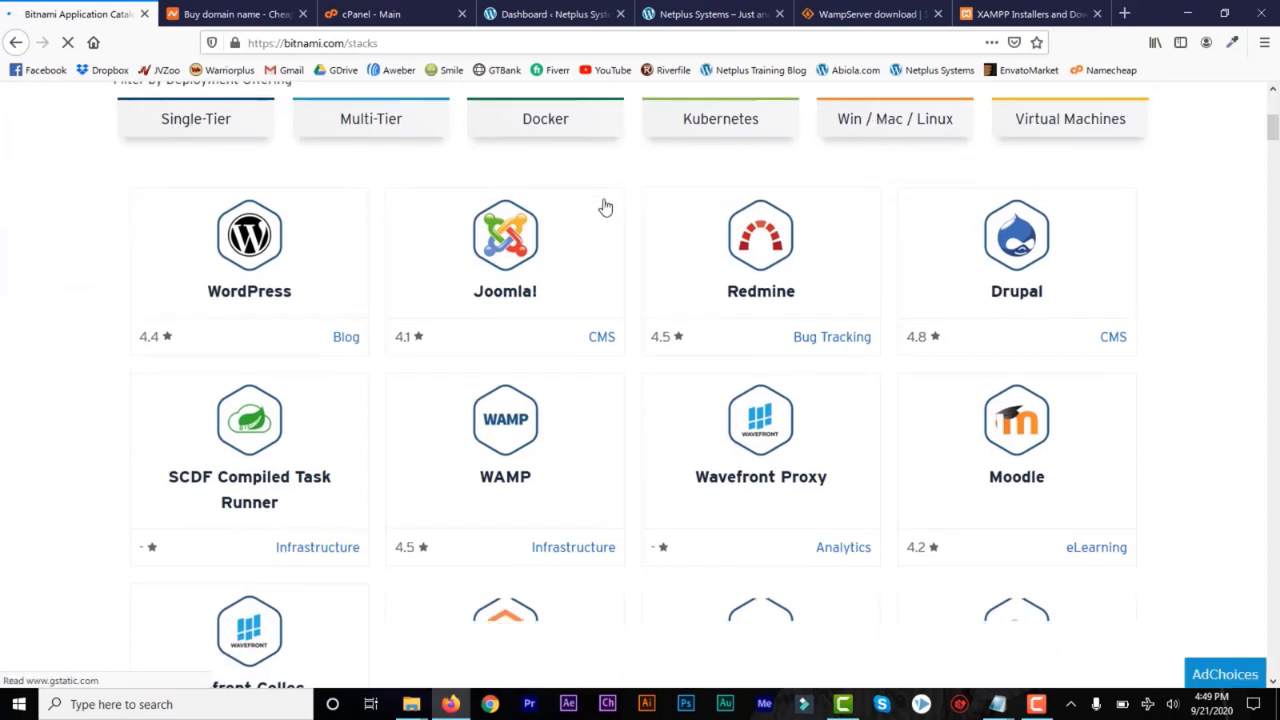
pyautogui.click(262, 257)
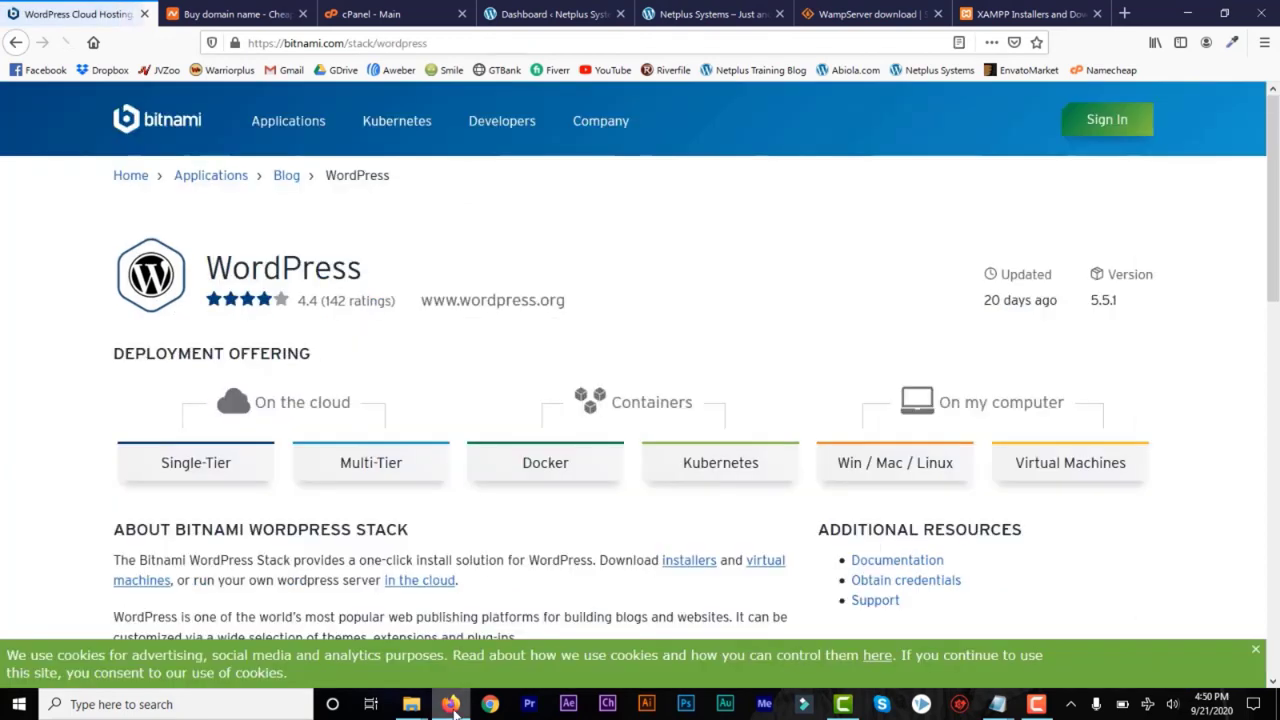
# Request the Windows 64-bit download of the Bitnami WordPress Stack from its Win / Mac / Linux offering
pyautogui.click(885, 466)
pyautogui.moveTo(1274, 141); pyautogui.dragTo(1272, 479)
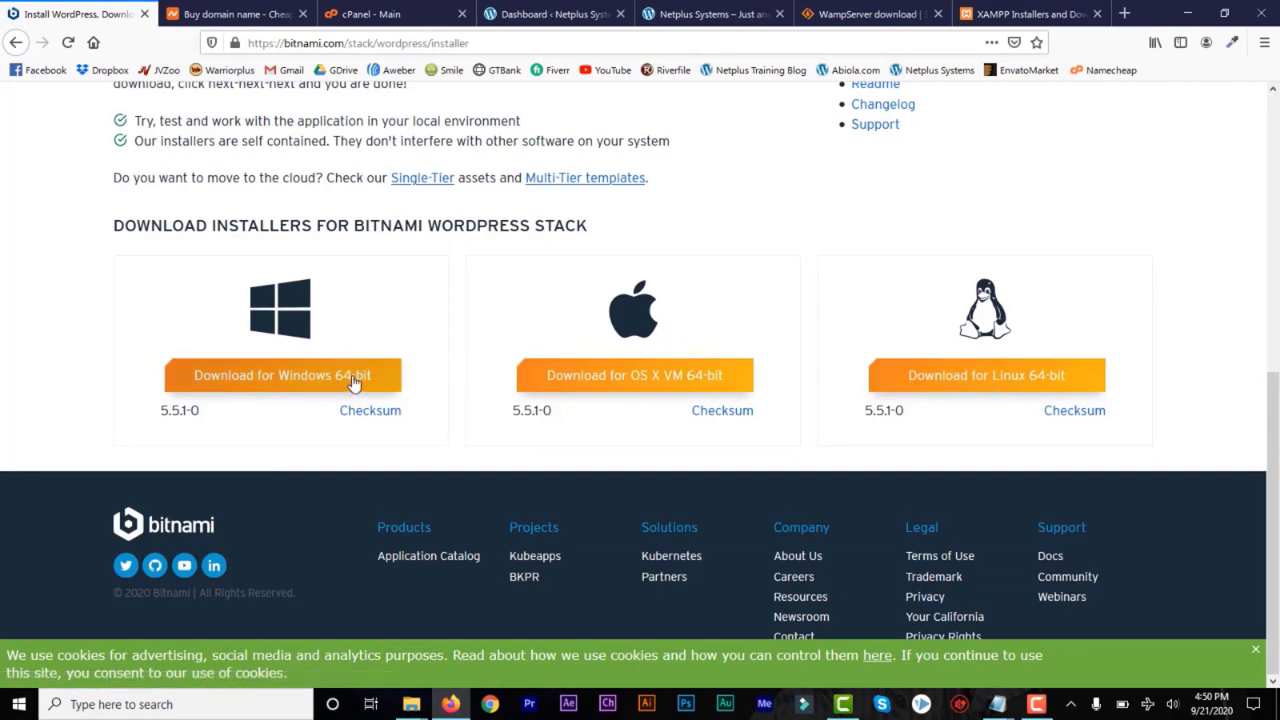
pyautogui.click(262, 377)
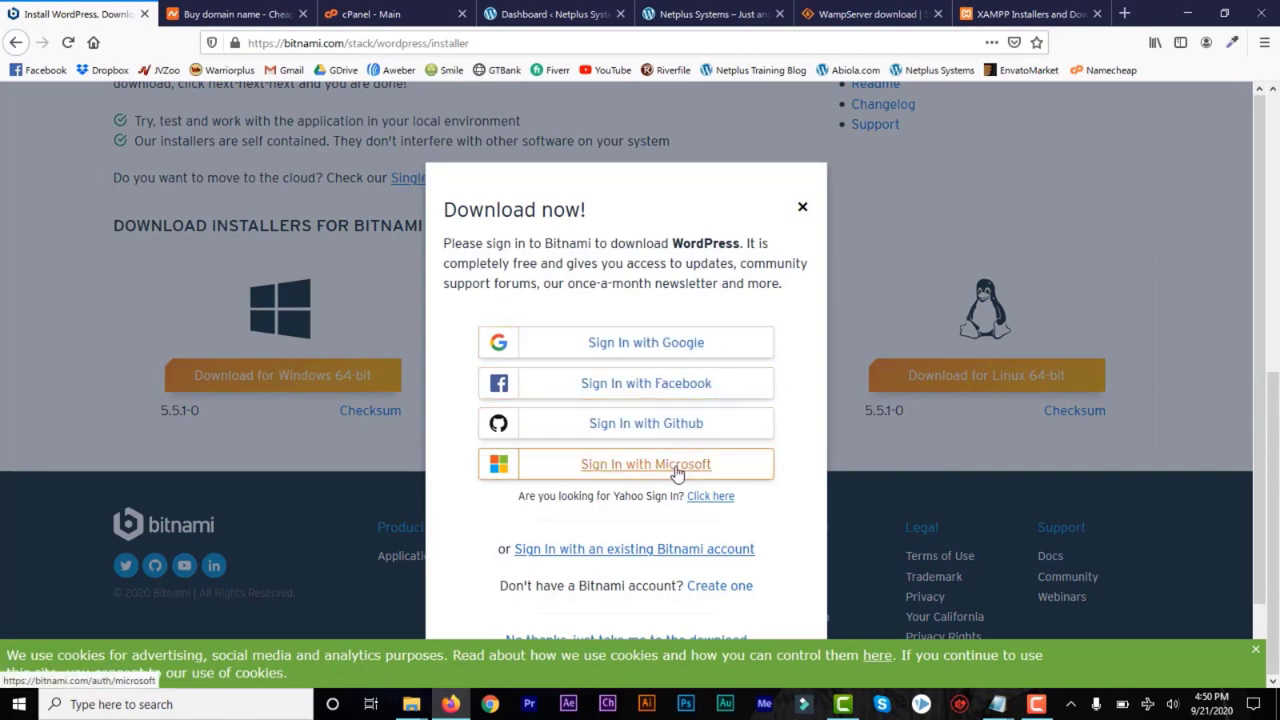
# Sign in to Bitnami with the company's Google account and accept the Terms of Service and Customer Agreement
pyautogui.click(625, 350)
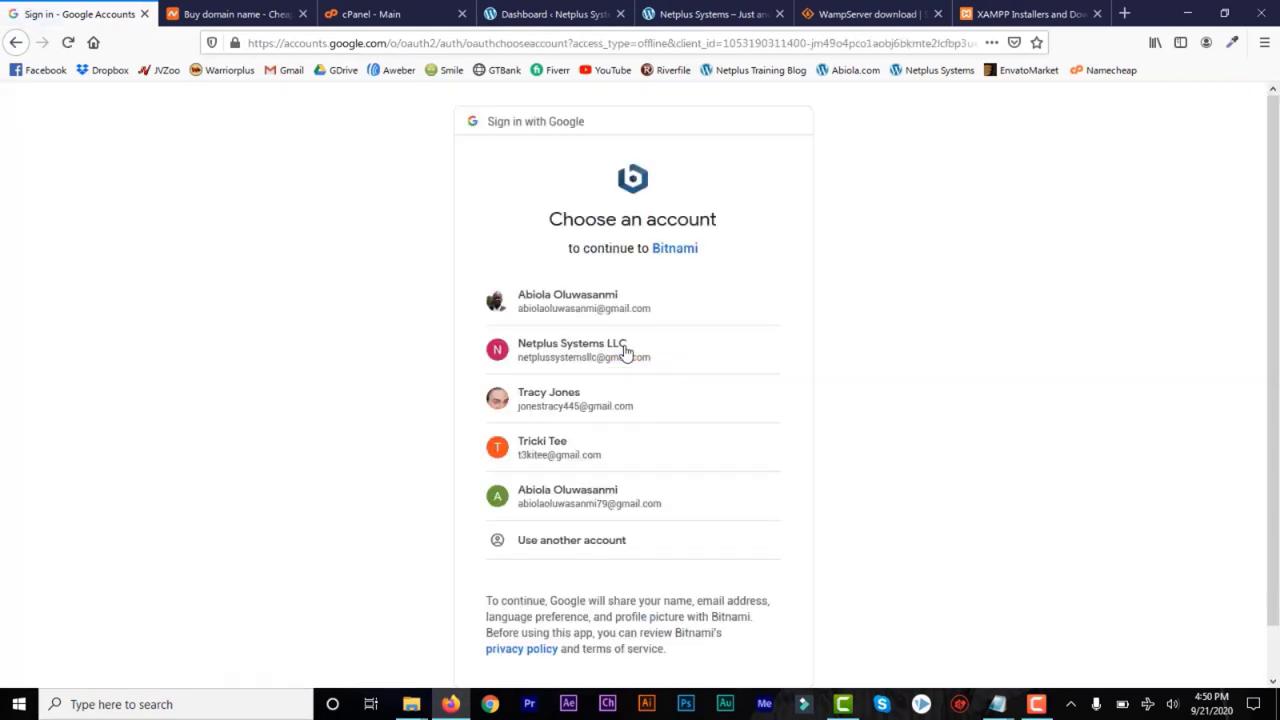
pyautogui.click(634, 362)
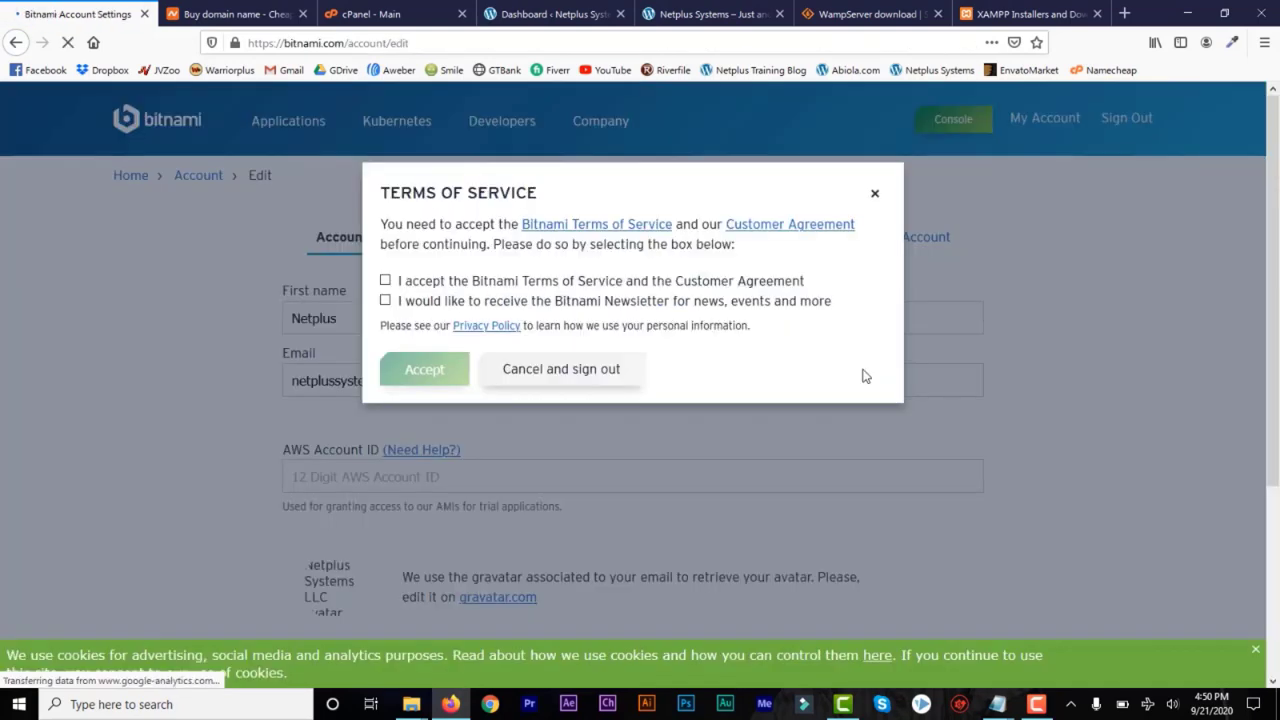
pyautogui.click(385, 281)
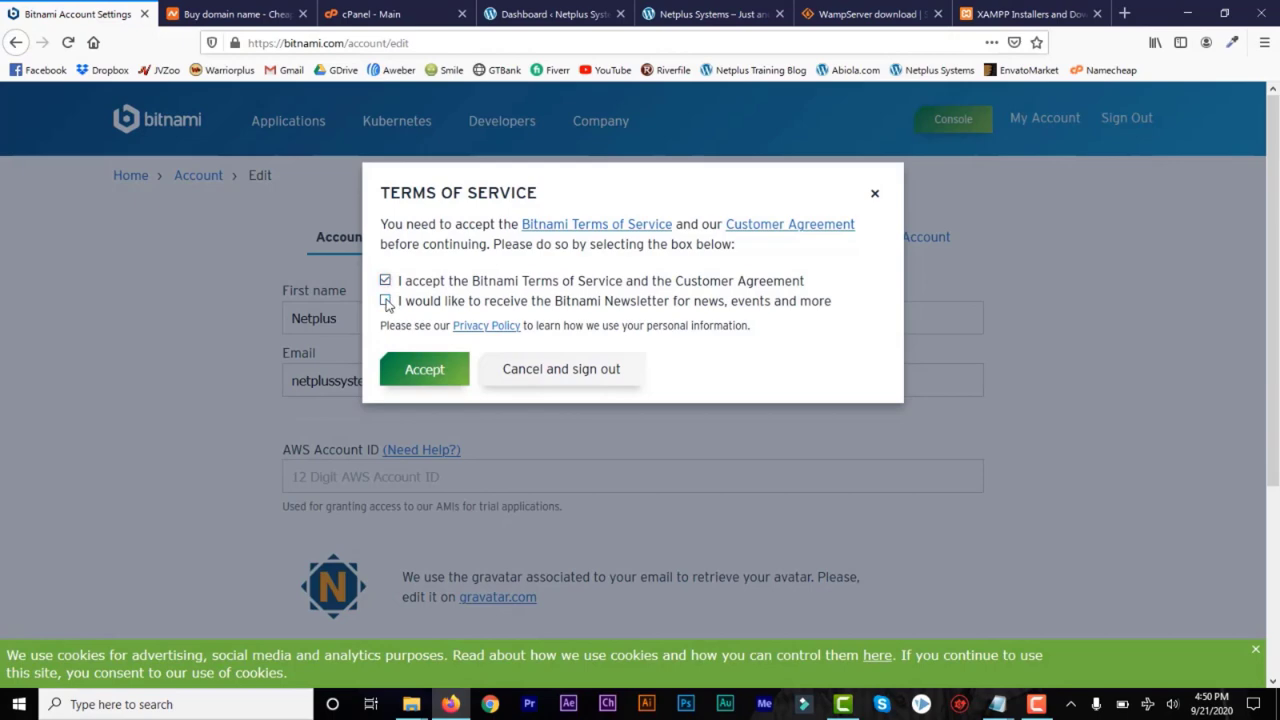
pyautogui.click(412, 373)
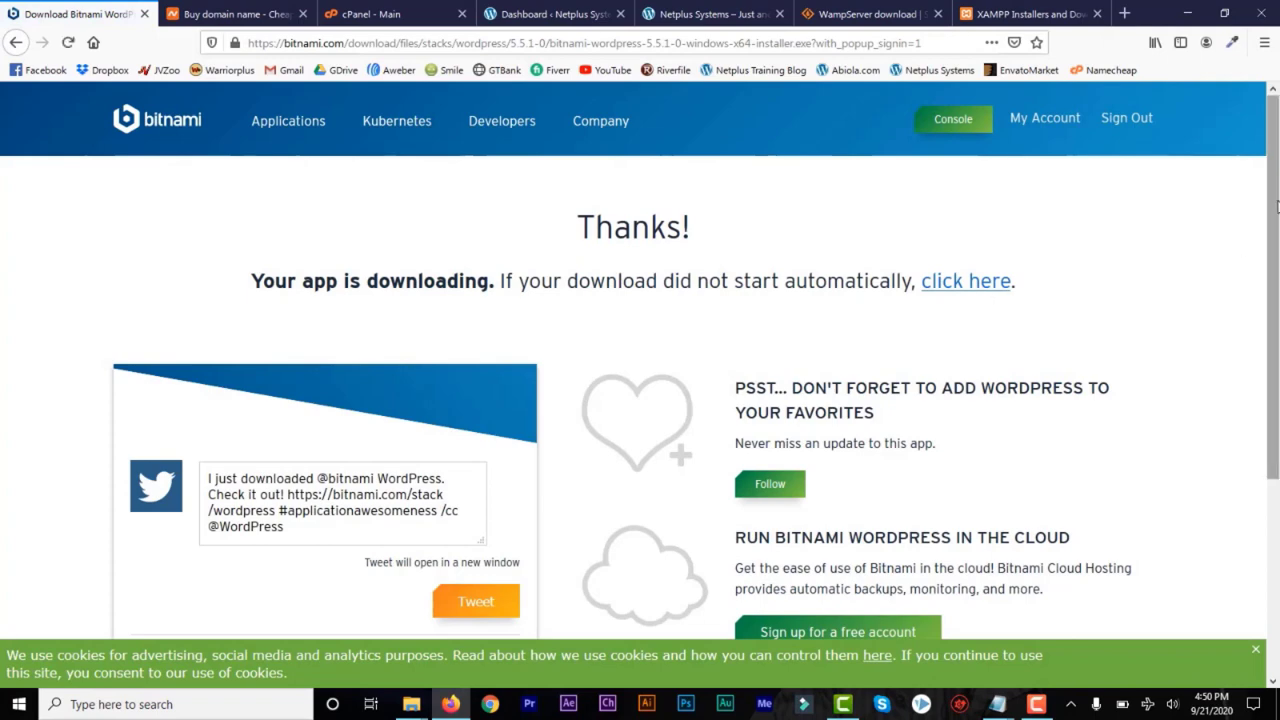
# Save the installer bitnami-wordpress-5.5.1-0-windows-x64-installer.exe and minimize the Downloads folder window
pyautogui.moveTo(1272, 210); pyautogui.dragTo(1277, 306)
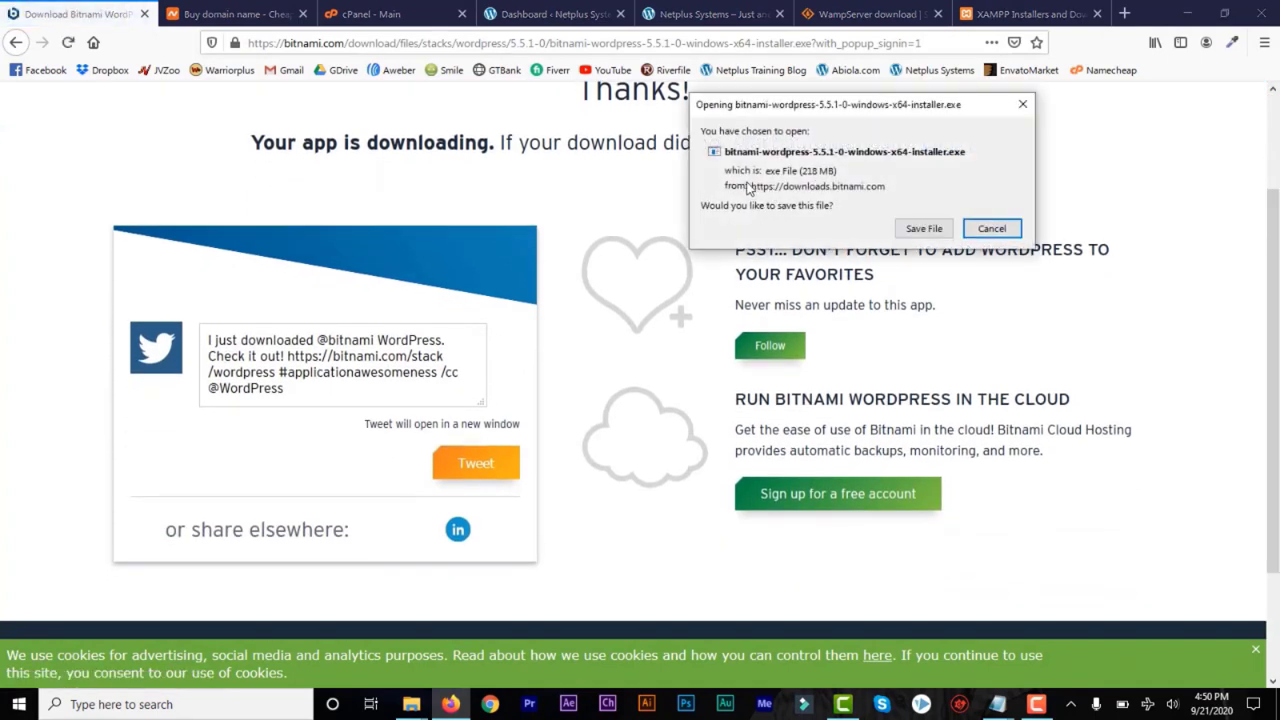
pyautogui.click(912, 232)
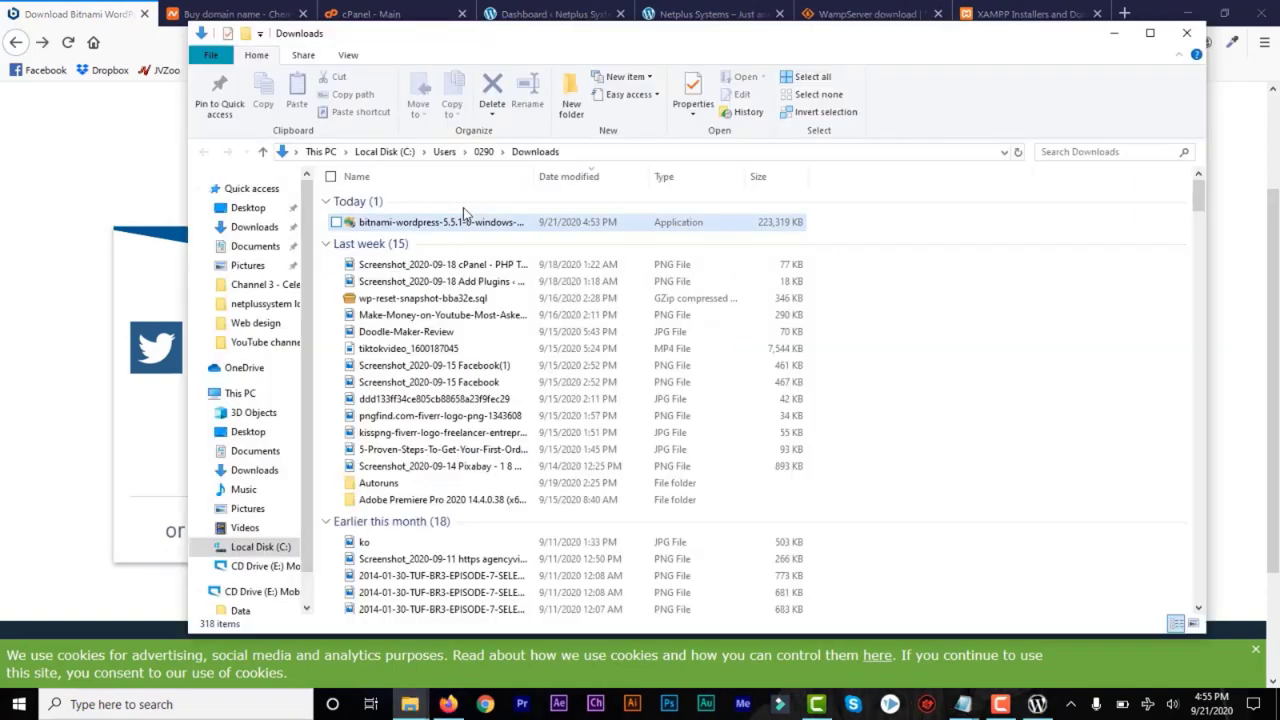
pyautogui.click(1114, 33)
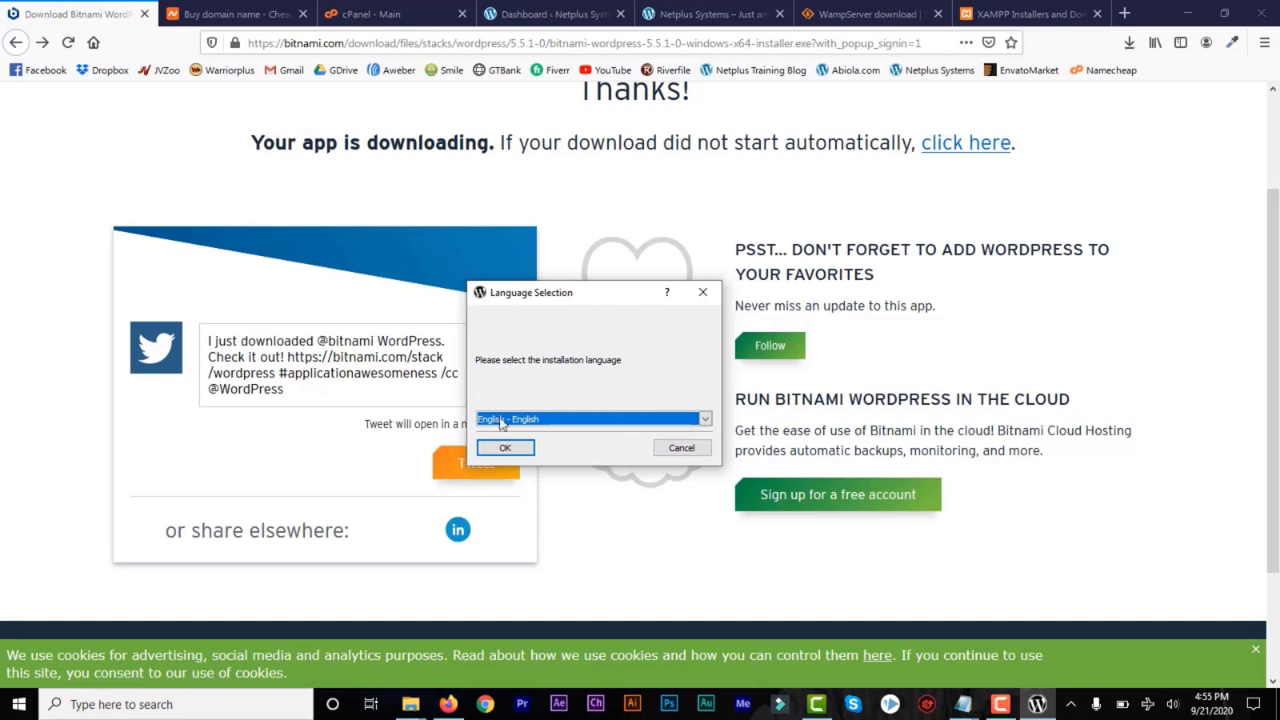
# Set up the installation in English with WordPress and PhpMyAdmin in the folder C:\Bitnami\wordpress-5.5.1-0
pyautogui.click(505, 449)
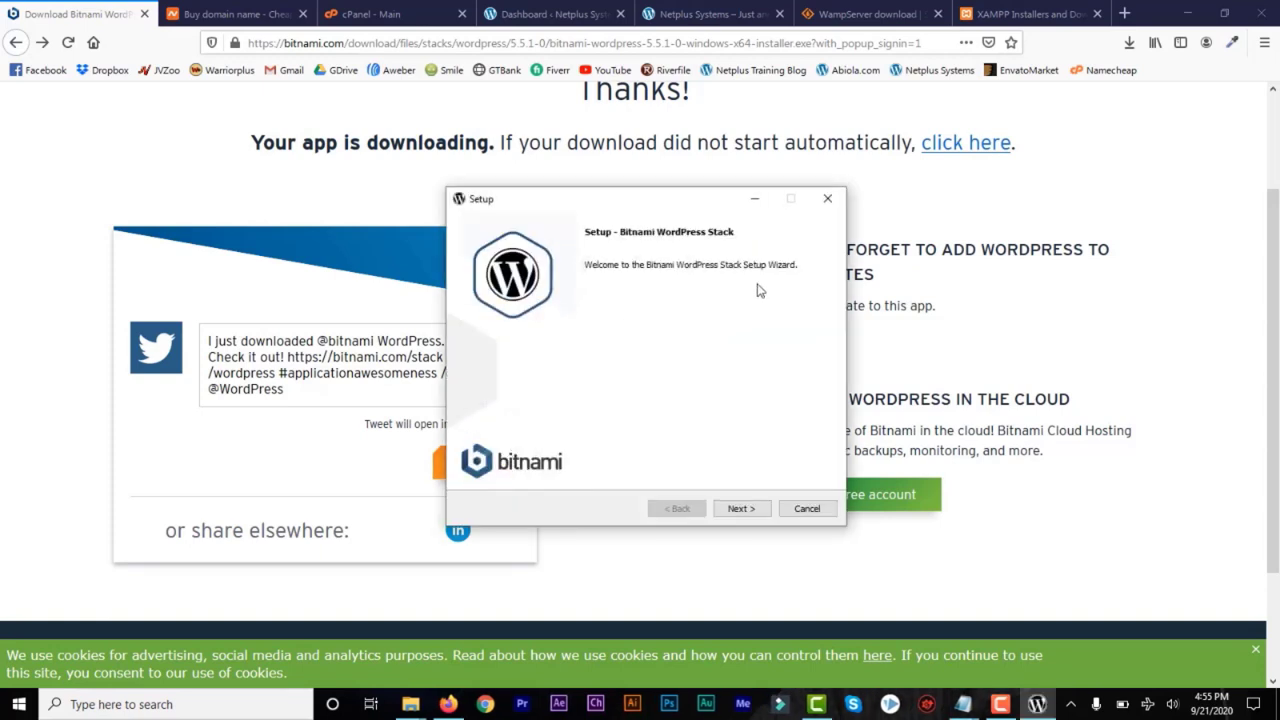
pyautogui.click(750, 516)
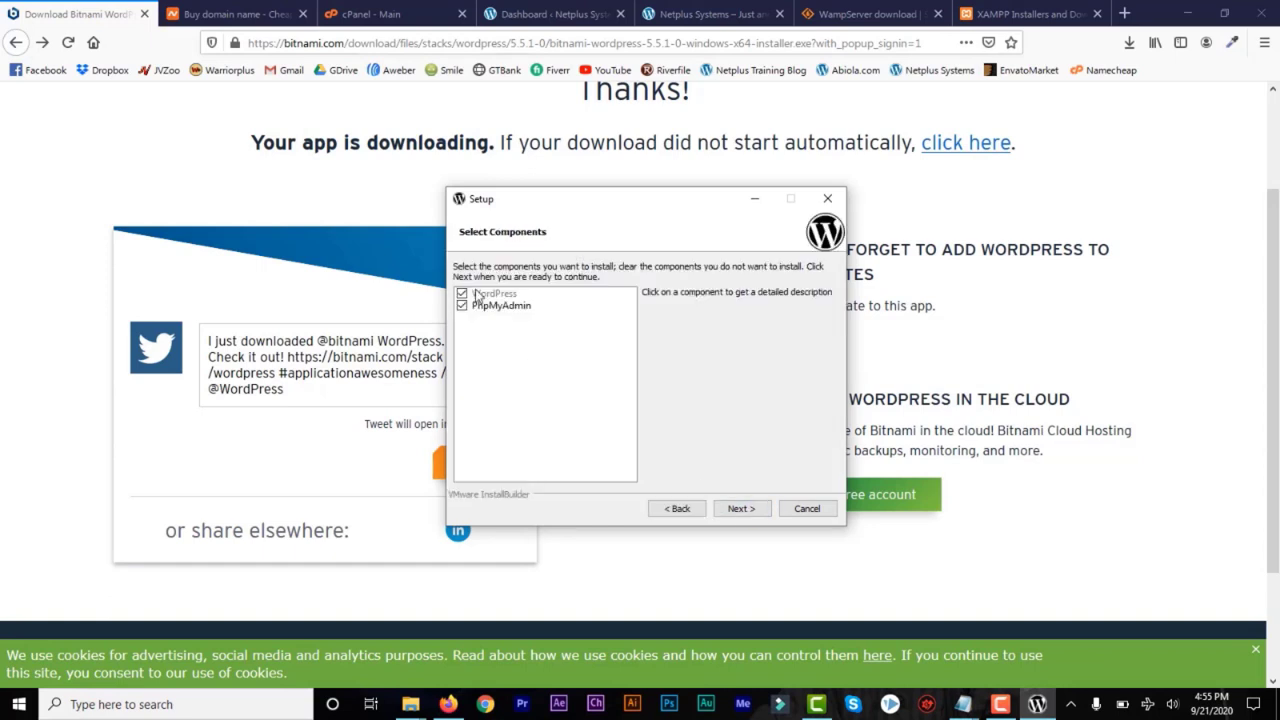
pyautogui.click(742, 512)
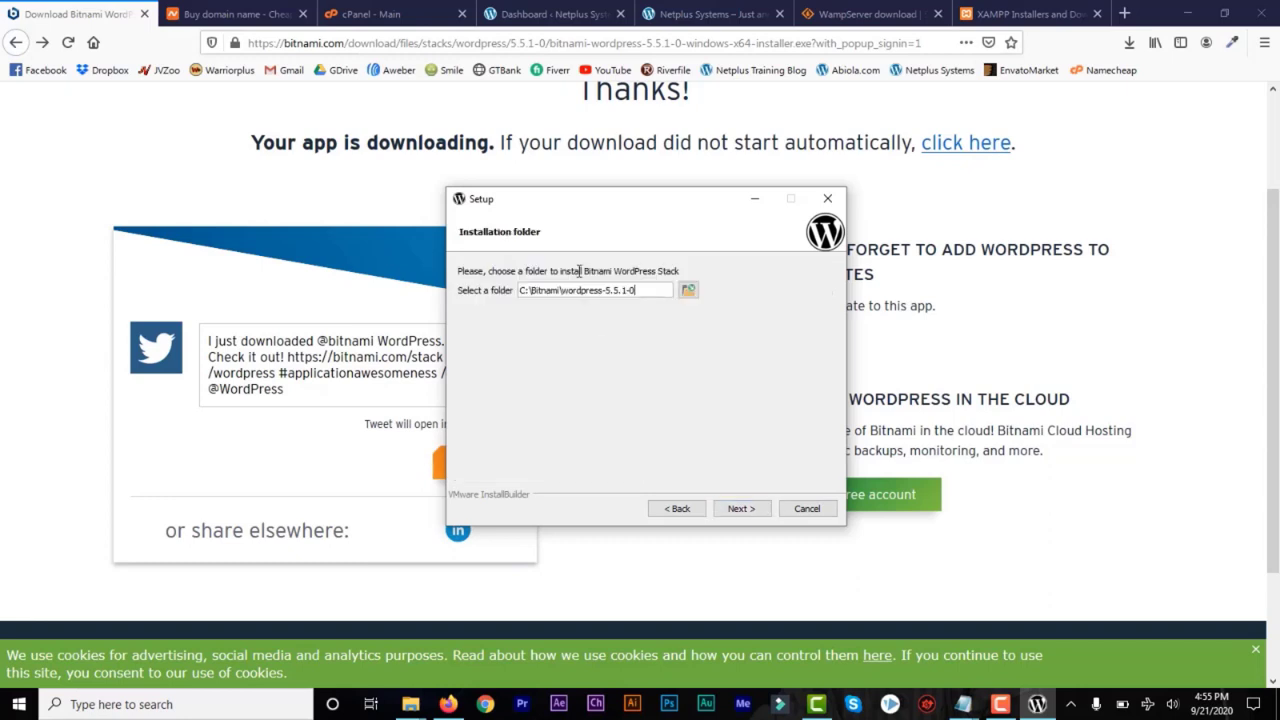
pyautogui.click(640, 292)
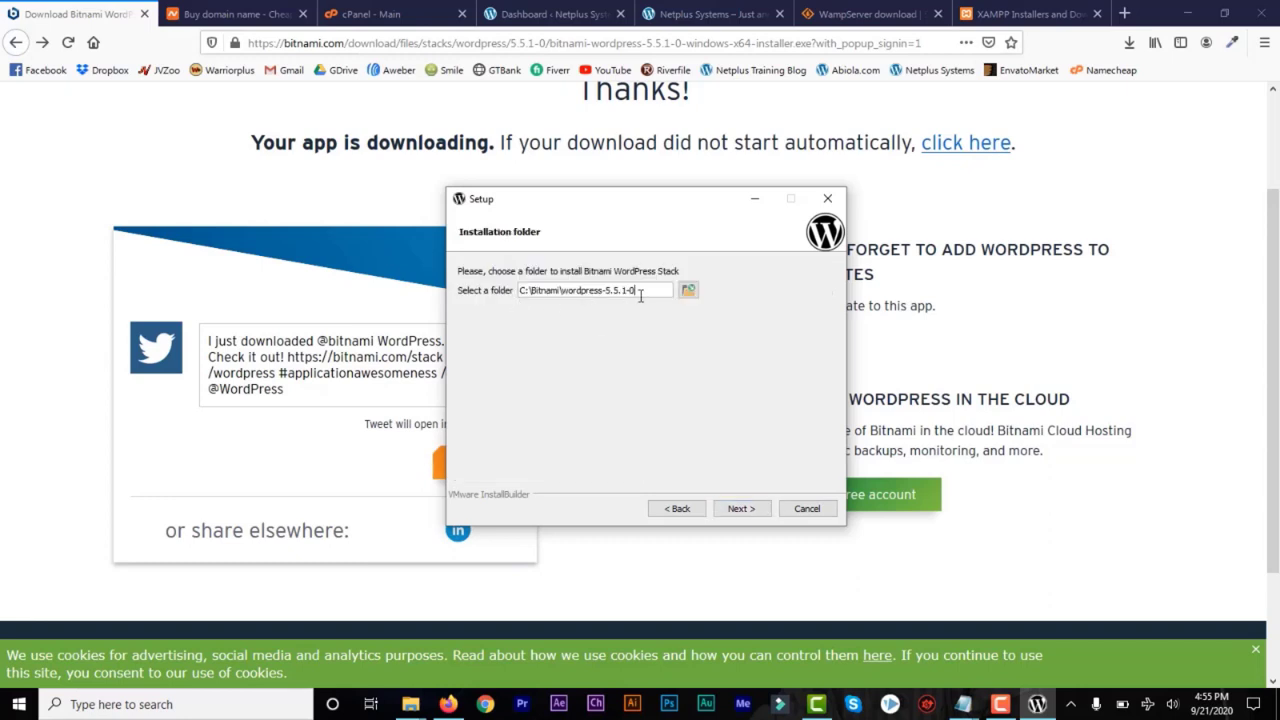
pyautogui.click(741, 510)
# Fill in the real name and e-mail address for the new admin account
pyautogui.write('Adim Name')
pyautogui.click(617, 335)
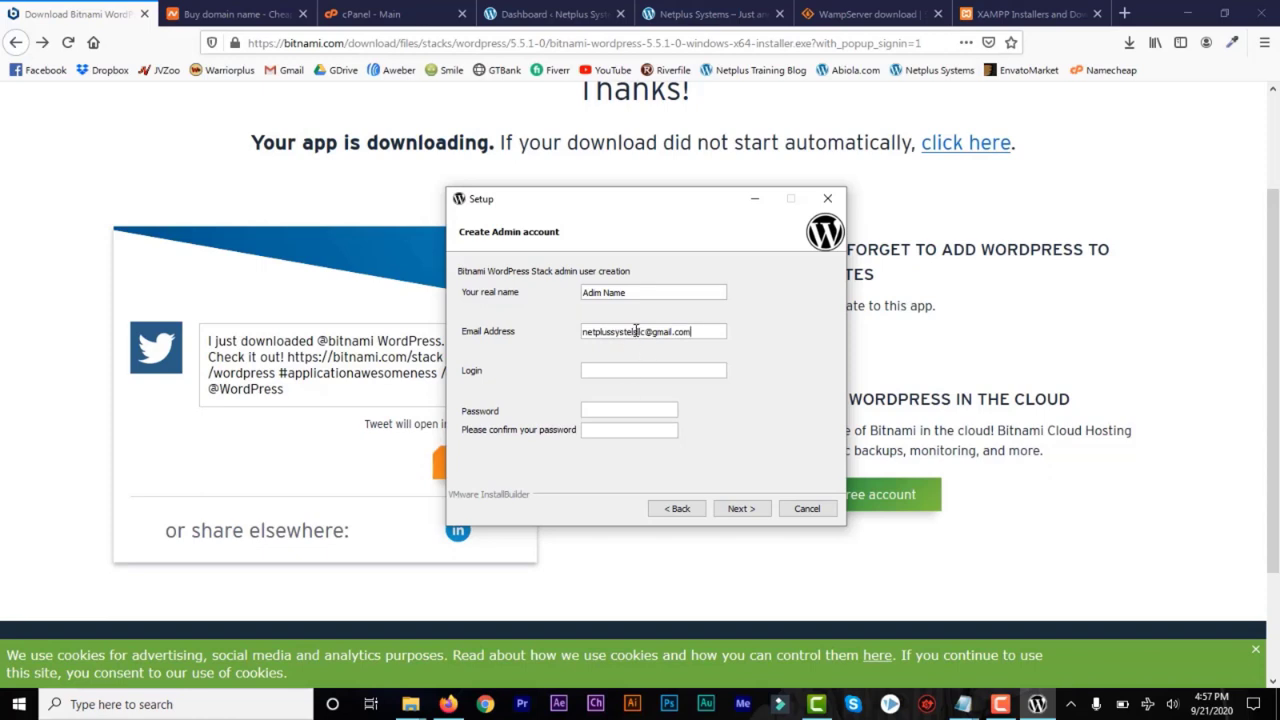
# Set the admin login to adminraw and enter and confirm the admin password
pyautogui.click(616, 372)
pyautogui.click(603, 411)
pyautogui.write('•••••••')
pyautogui.moveTo(645, 413); pyautogui.dragTo(535, 411)
pyautogui.write('•')
pyautogui.click(633, 432)
pyautogui.write('•')
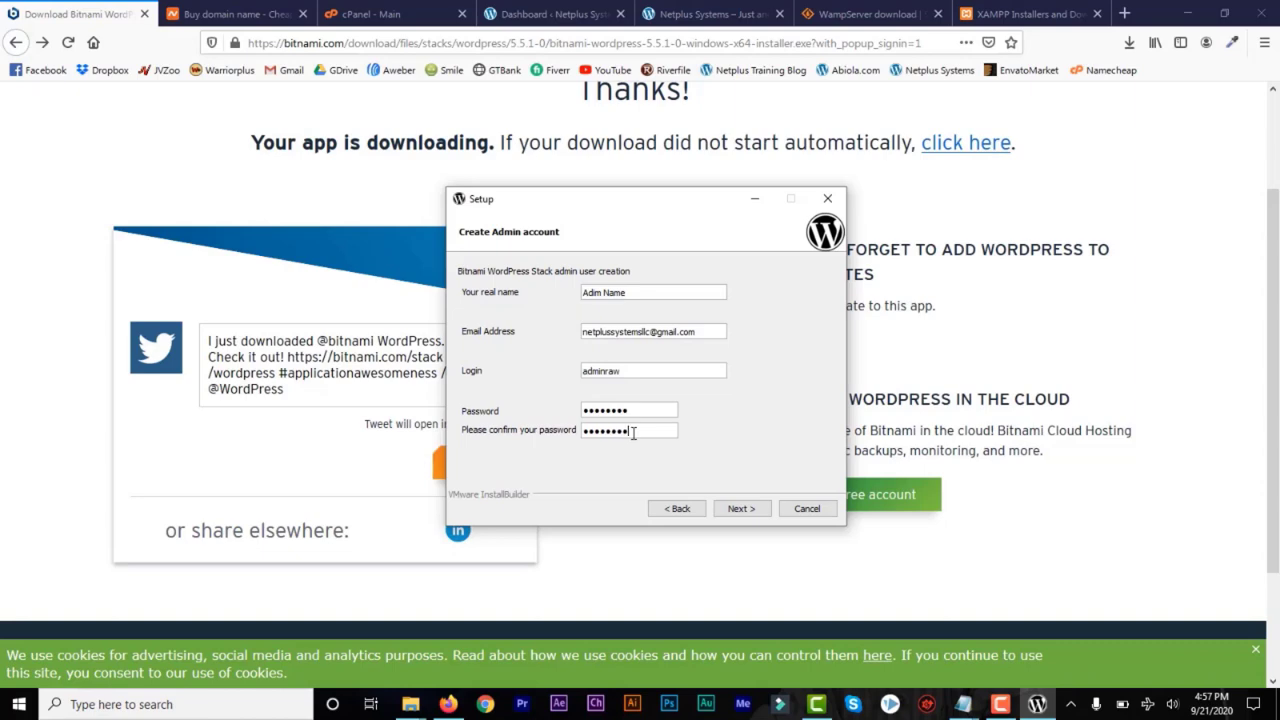
# Check the admin login and password recorded in the untitled Notepad note and return to the setup wizard
pyautogui.moveTo(626, 372); pyautogui.dragTo(586, 372)
pyautogui.moveTo(967, 708)
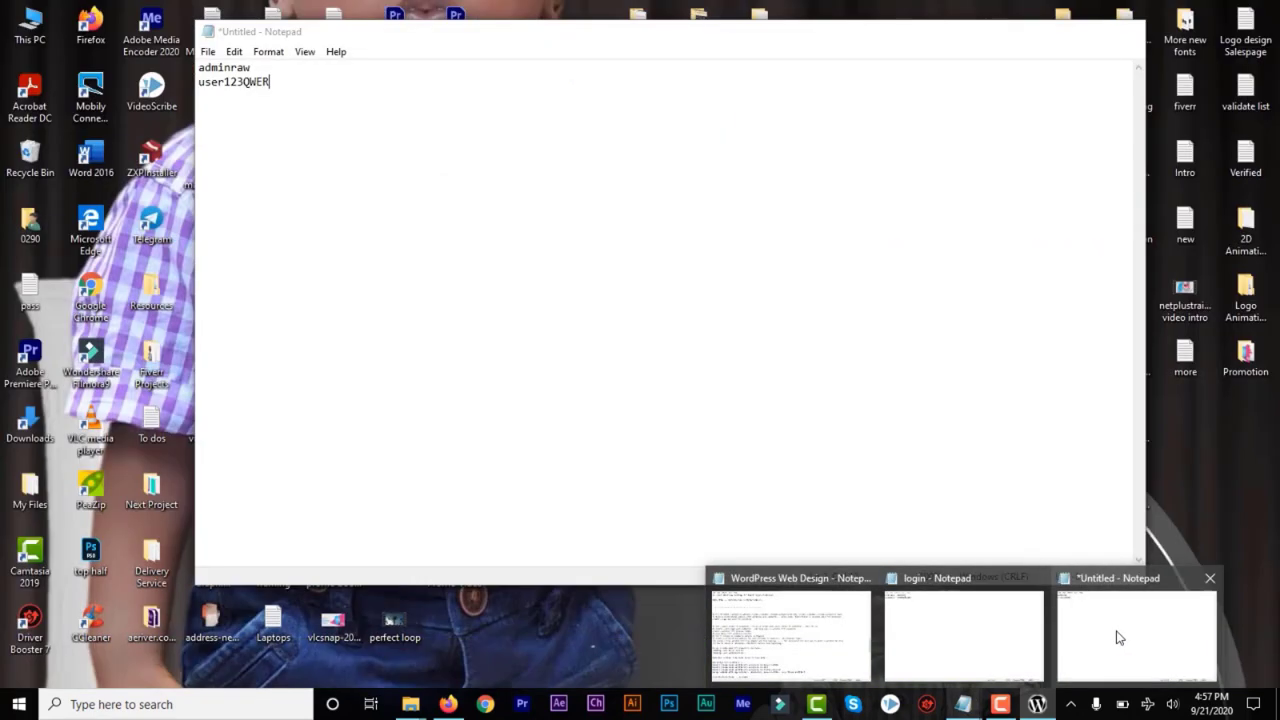
pyautogui.click(1117, 634)
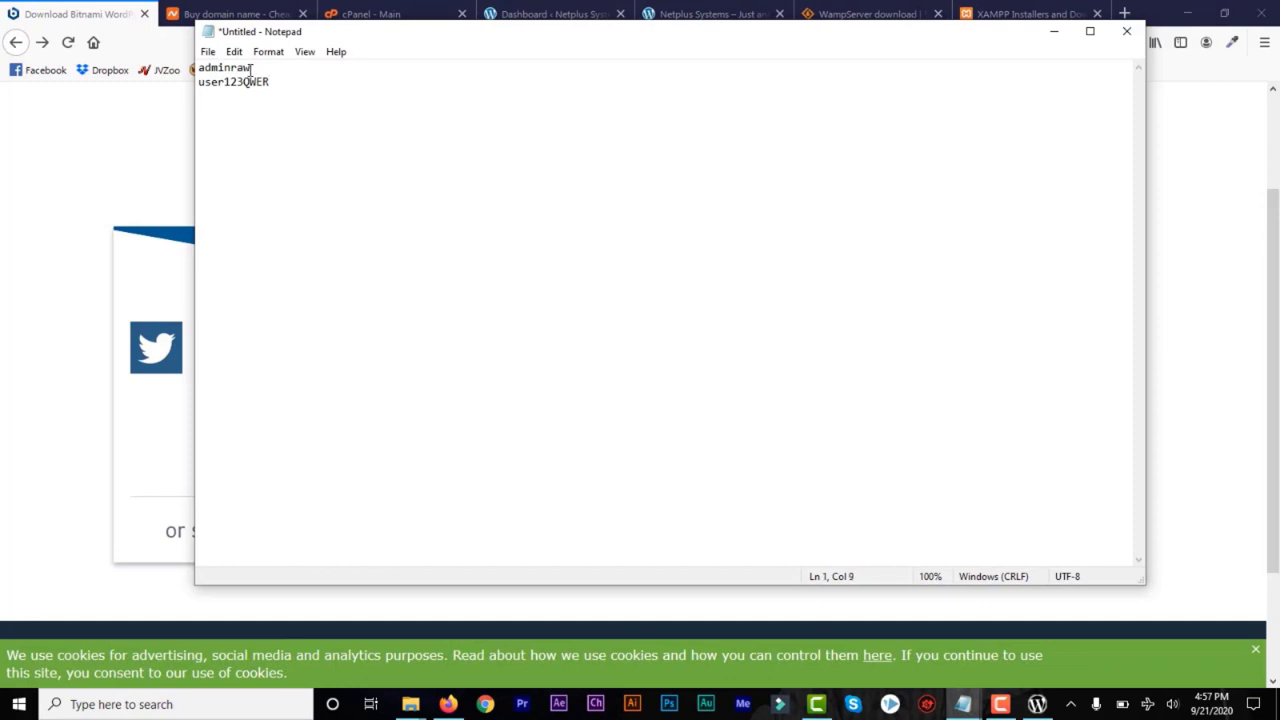
pyautogui.doubleClick(279, 84)
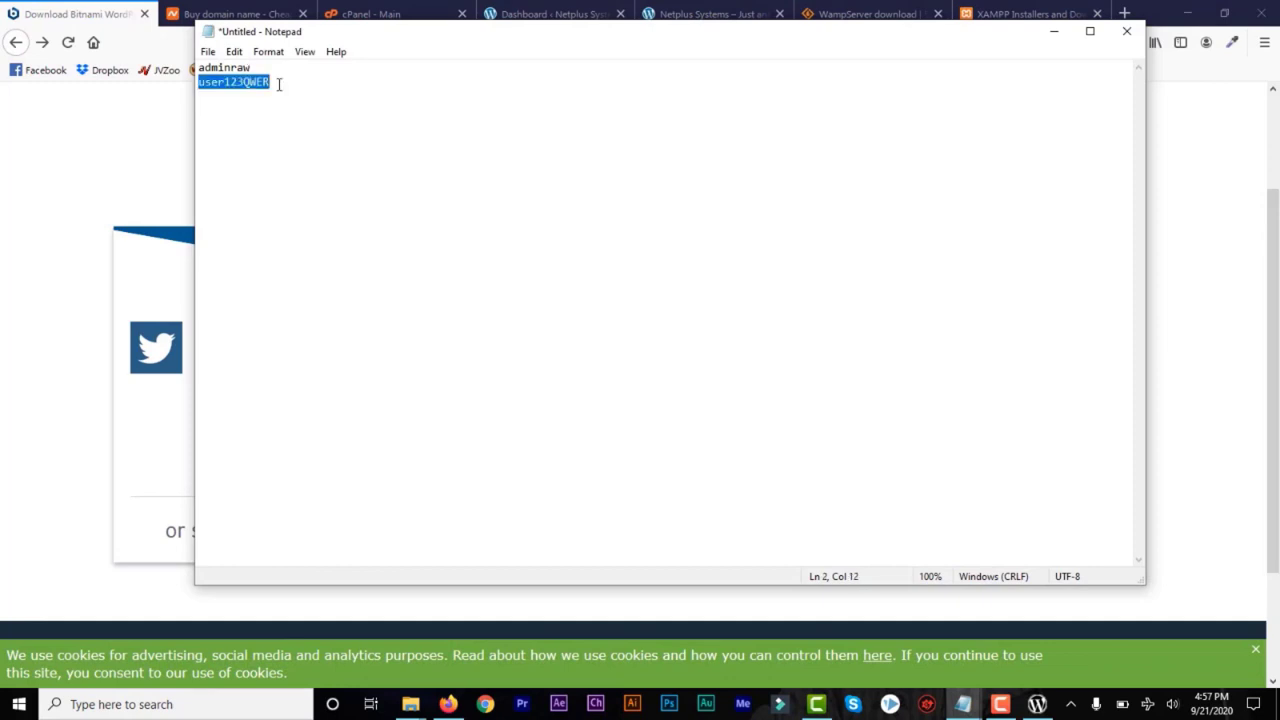
pyautogui.click(279, 84)
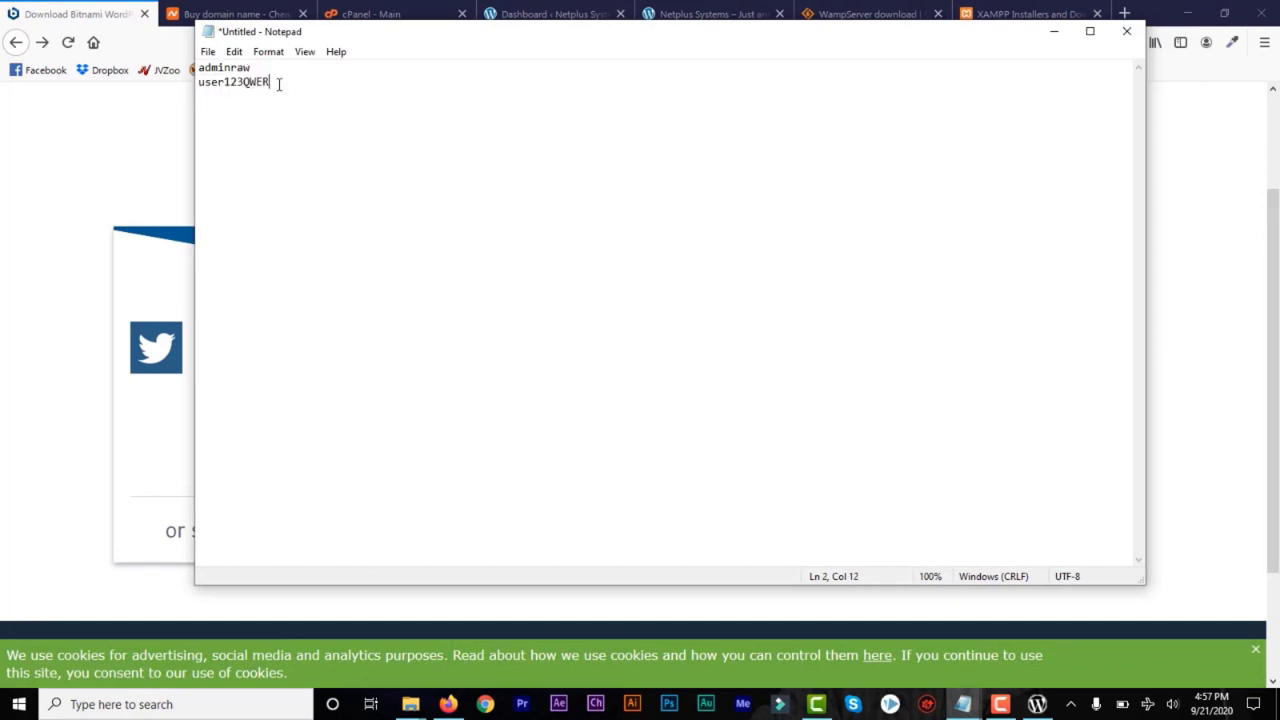
pyautogui.click(1053, 31)
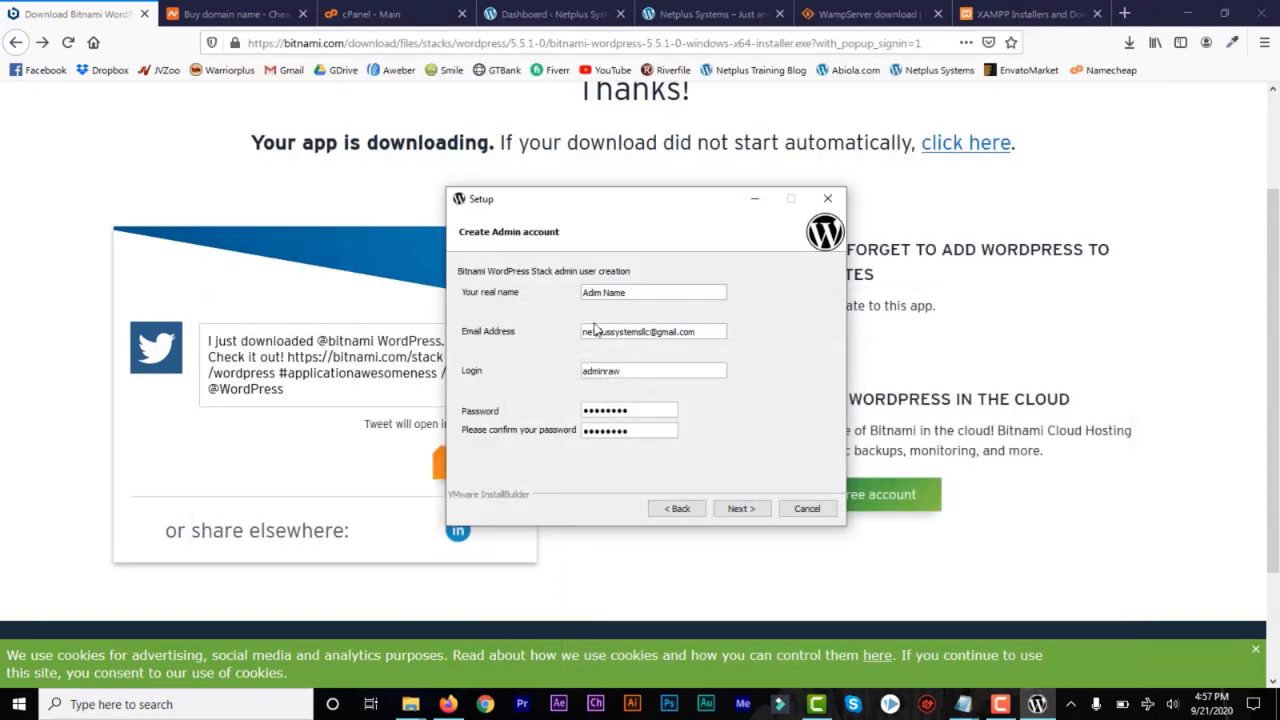
# Submit the admin account details, re-entering the admin password with alphanumeric characters only
pyautogui.click(738, 510)
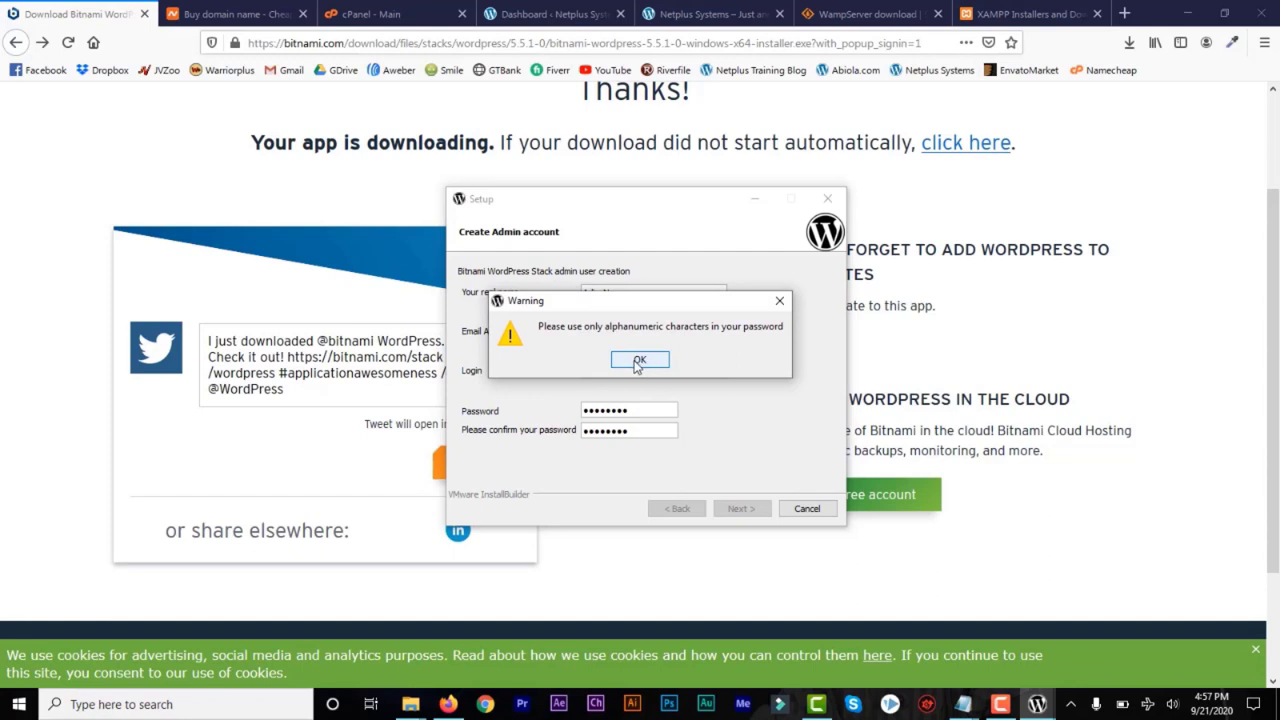
pyautogui.click(638, 362)
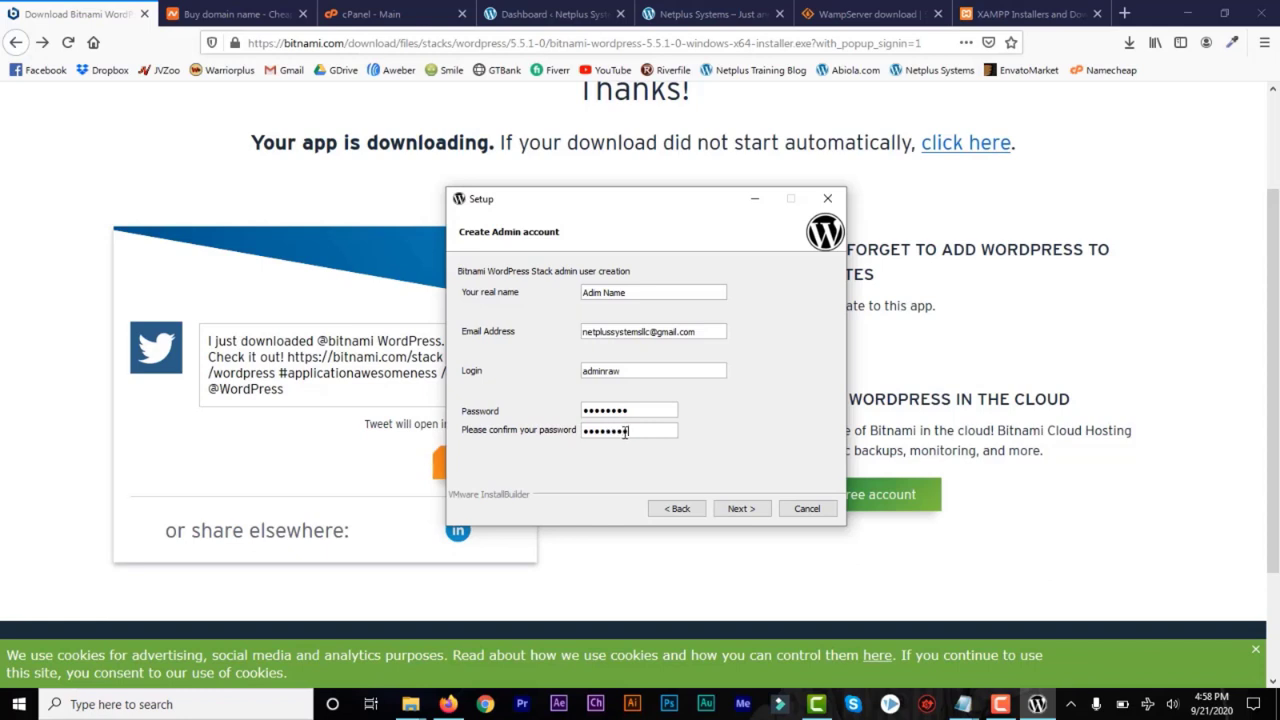
pyautogui.click(741, 510)
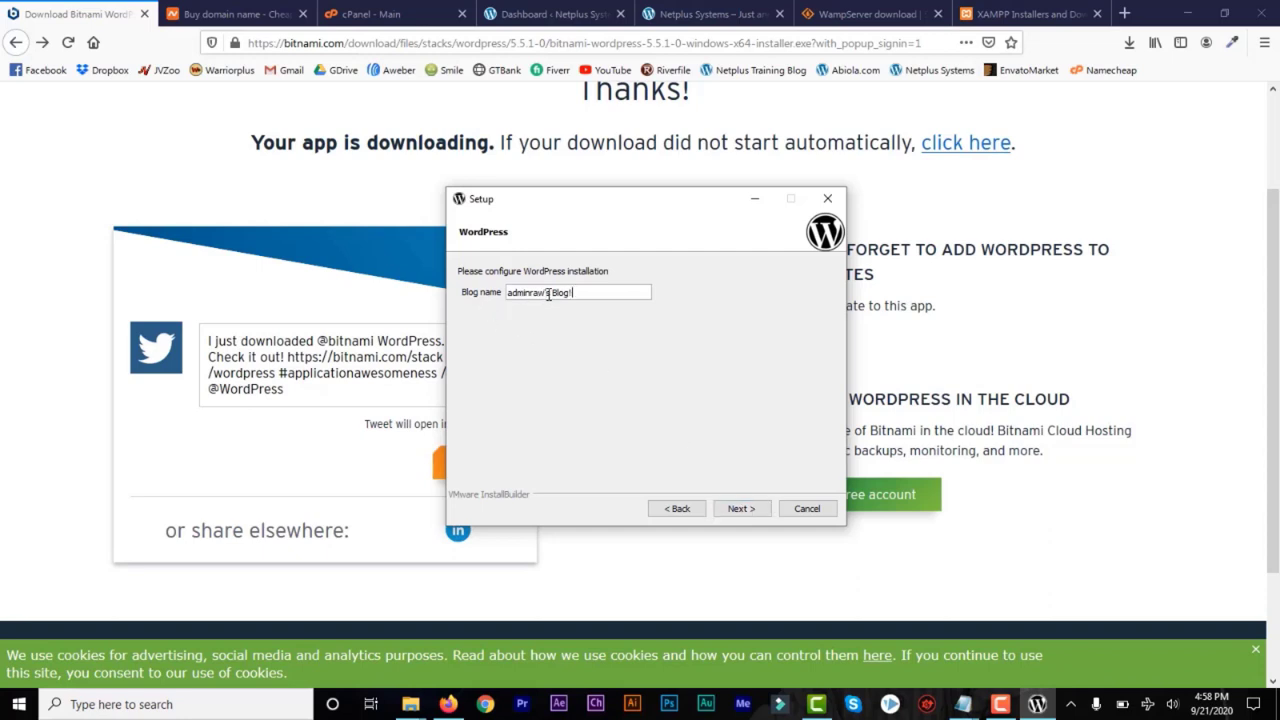
# Name the blog "Marketing Training Blog!" and continue to the SMTP settings
pyautogui.moveTo(550, 293); pyautogui.dragTo(456, 292)
pyautogui.write('Training')
pyautogui.click(508, 292)
pyautogui.write('Marketing')
pyautogui.click(740, 509)
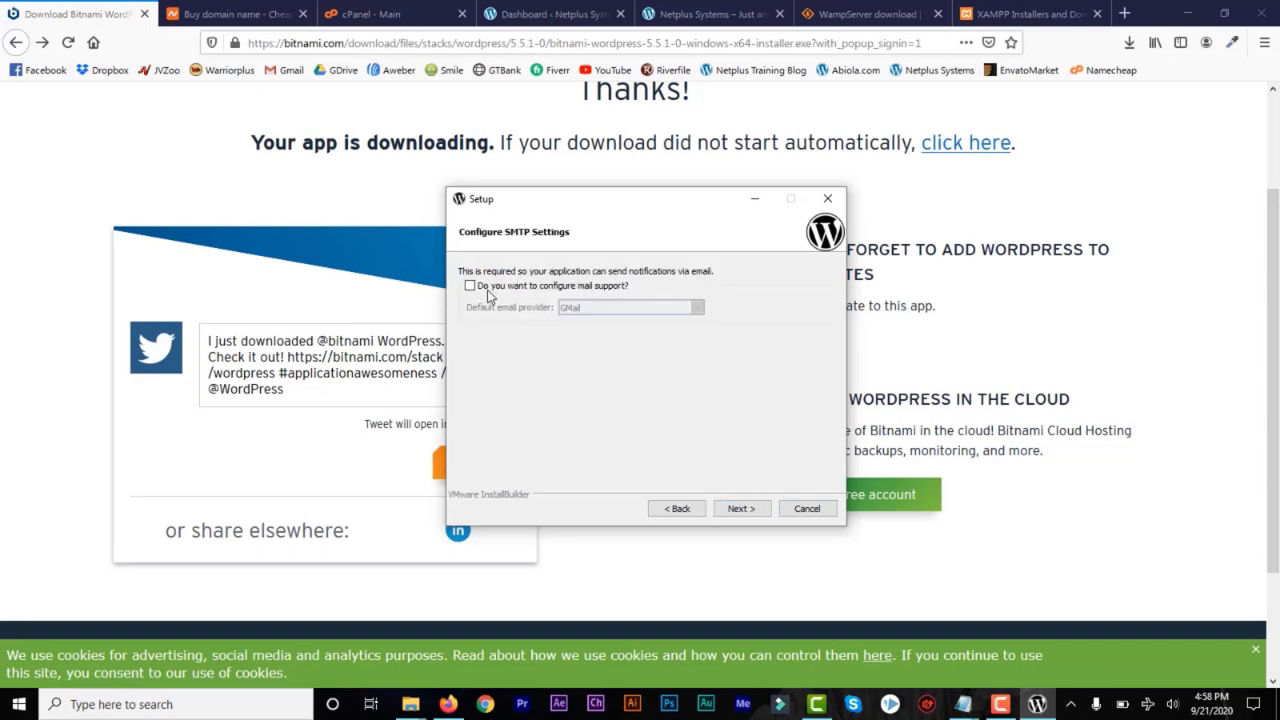
# Enable mail support with GMail as the default email provider
pyautogui.click(470, 286)
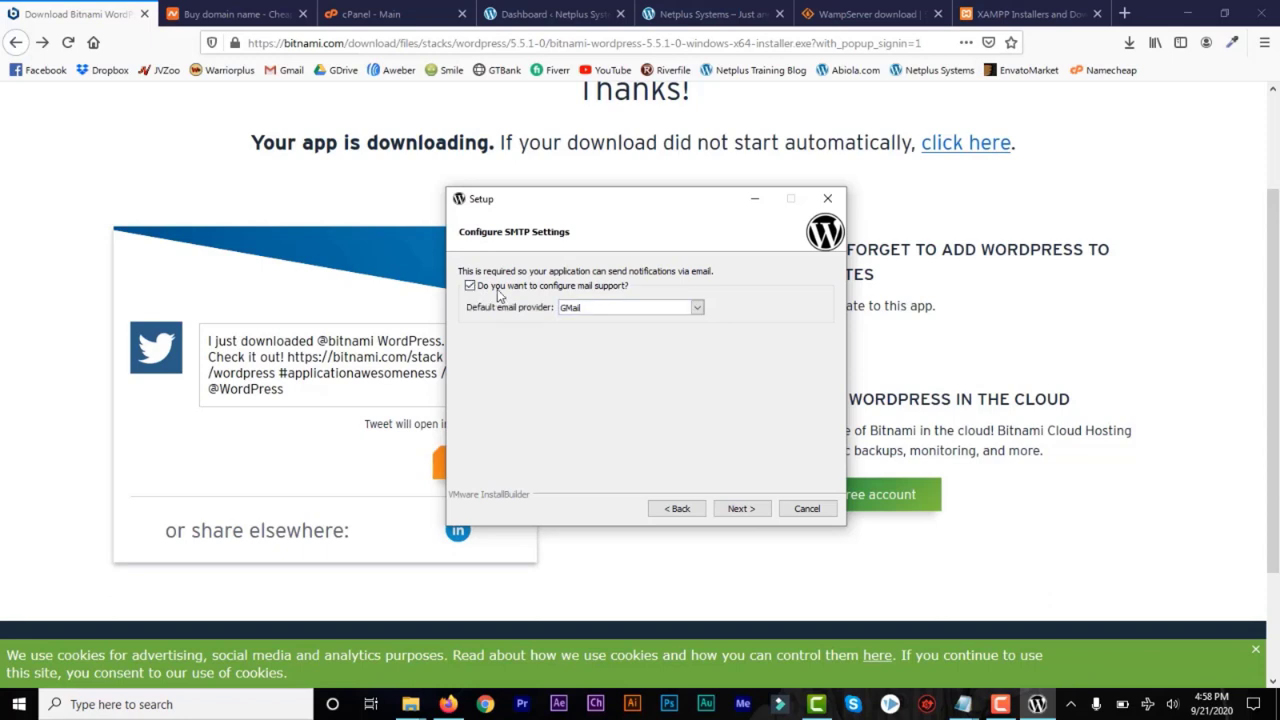
pyautogui.click(697, 308)
pyautogui.click(697, 315)
pyautogui.click(742, 510)
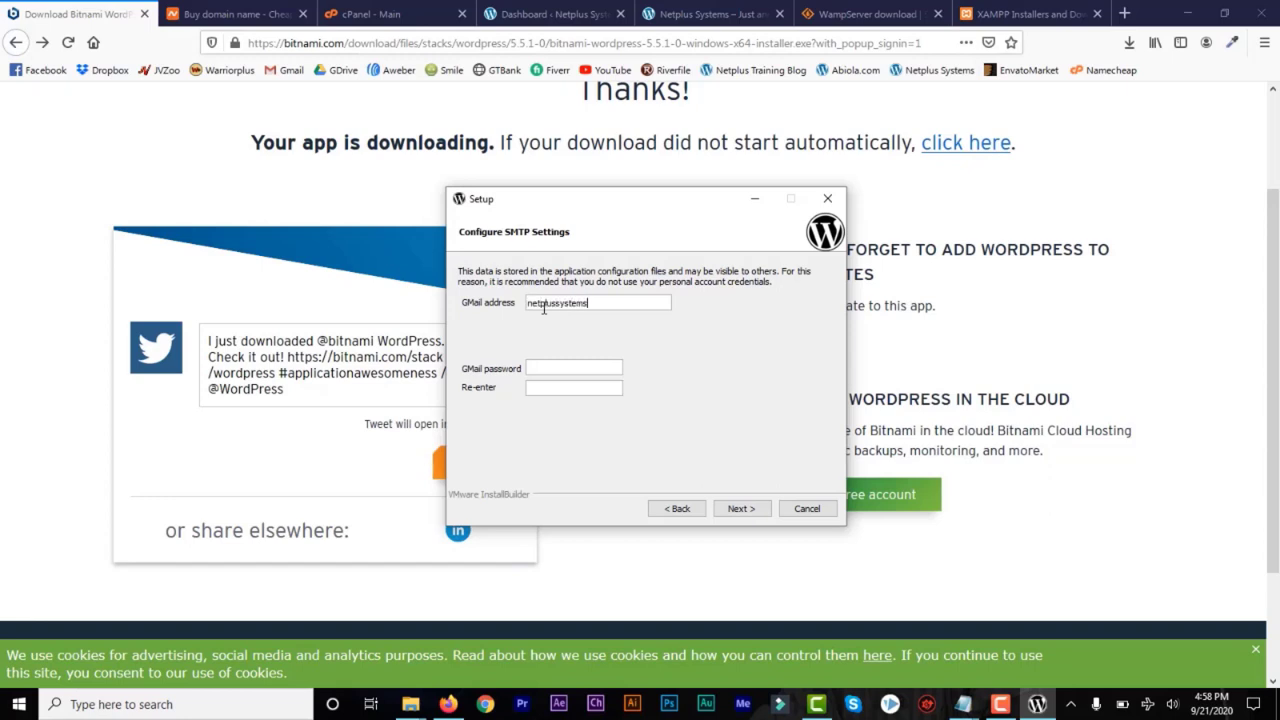
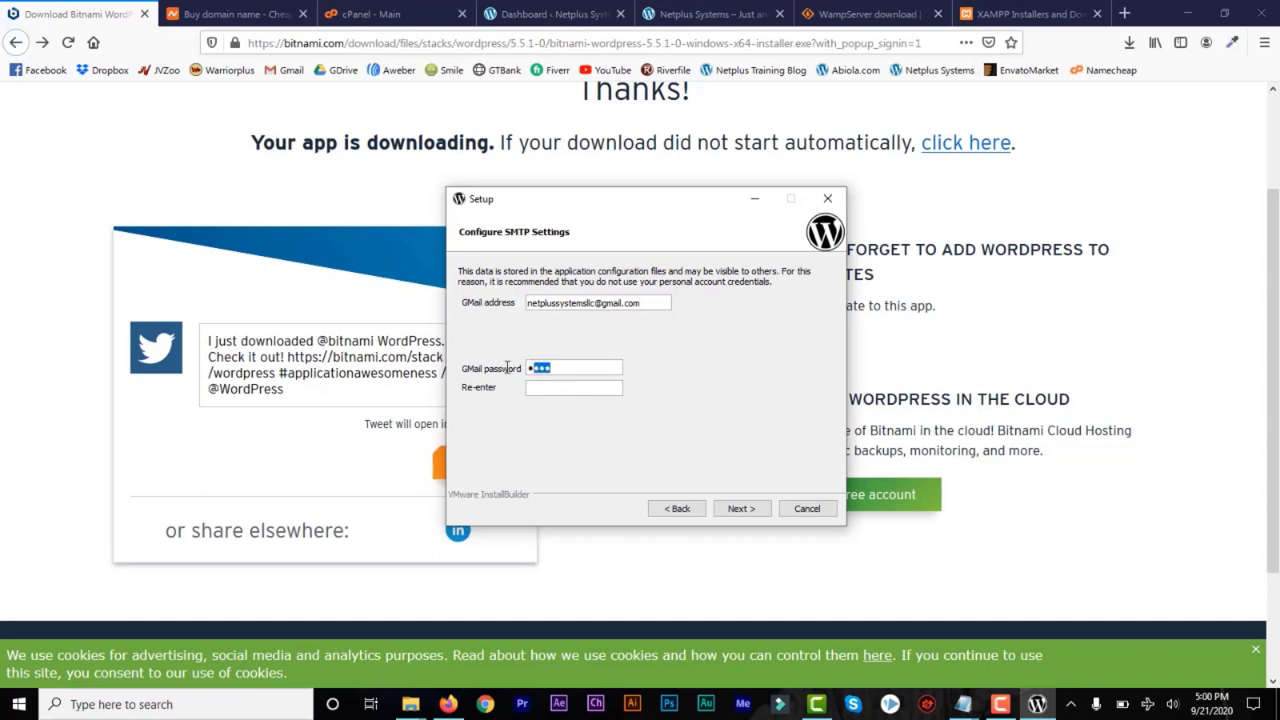
# Enter the Gmail address, enter and confirm its password, and proceed past the cloud deployment page to Ready to Install
pyautogui.moveTo(508, 367); pyautogui.dragTo(498, 365)
pyautogui.hotkey('ctrl', 'v')
pyautogui.click(540, 386)
pyautogui.hotkey('ctrl', 'v')
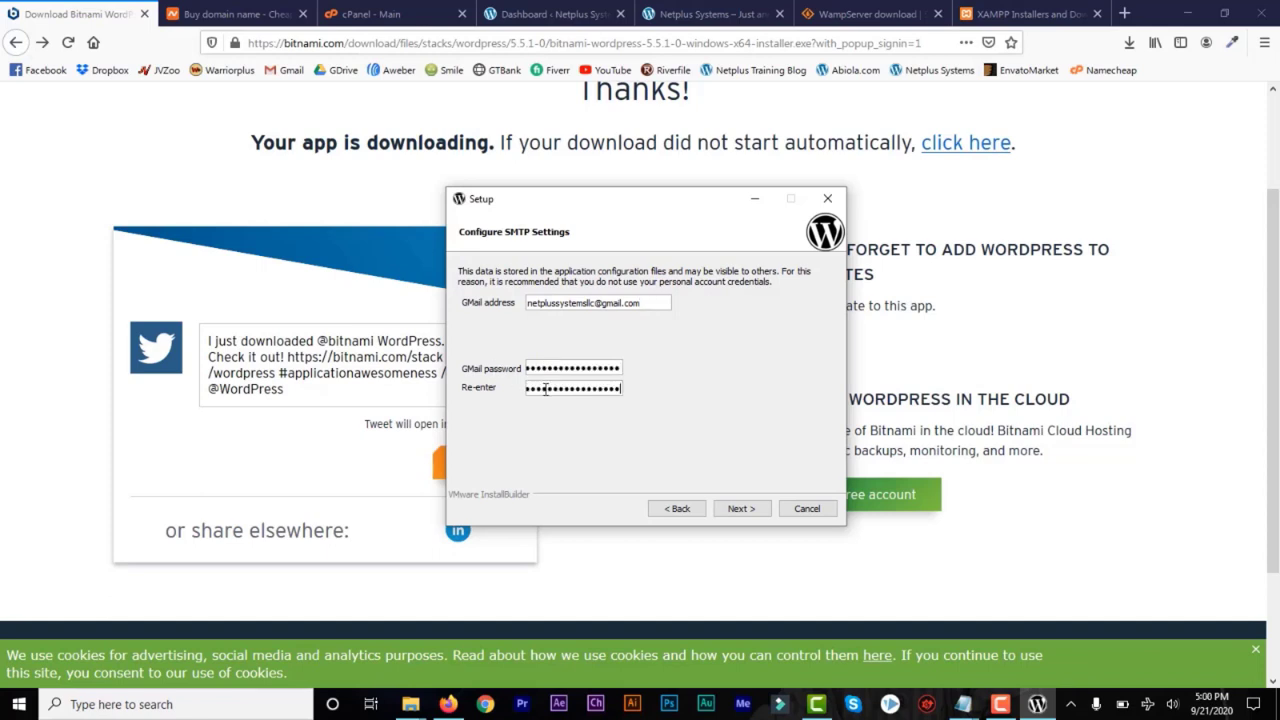
pyautogui.click(741, 509)
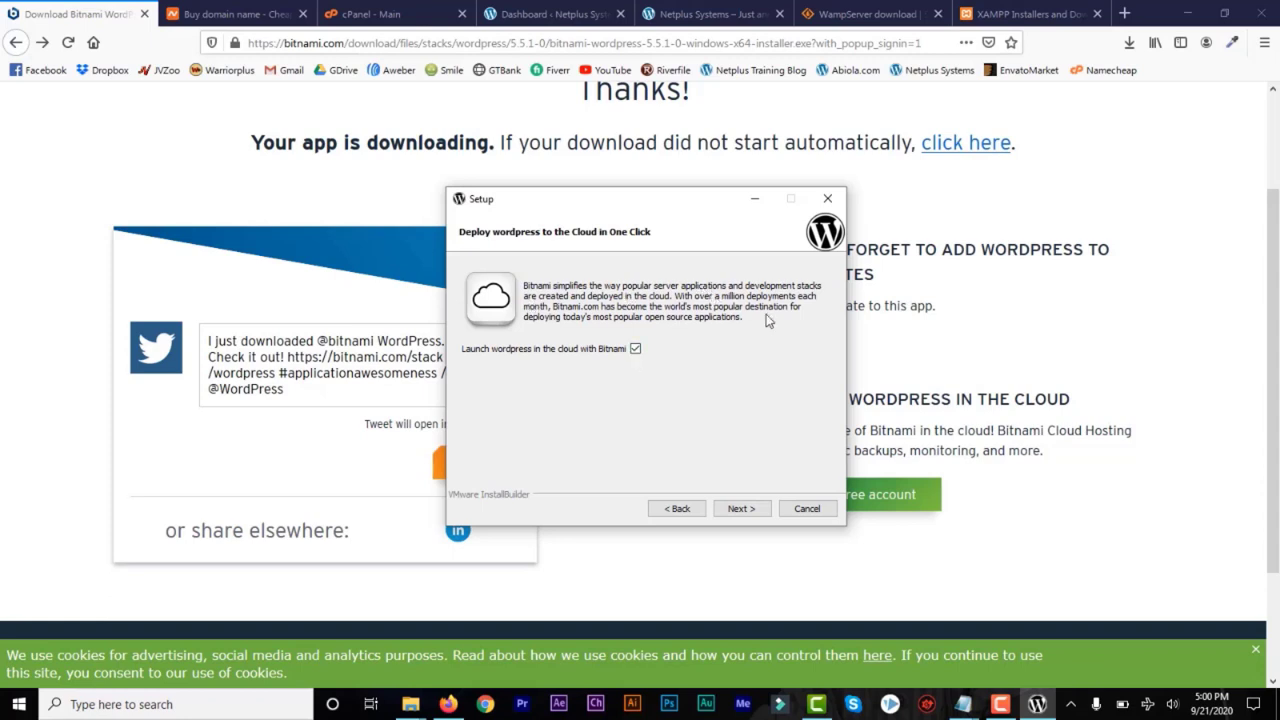
pyautogui.click(741, 510)
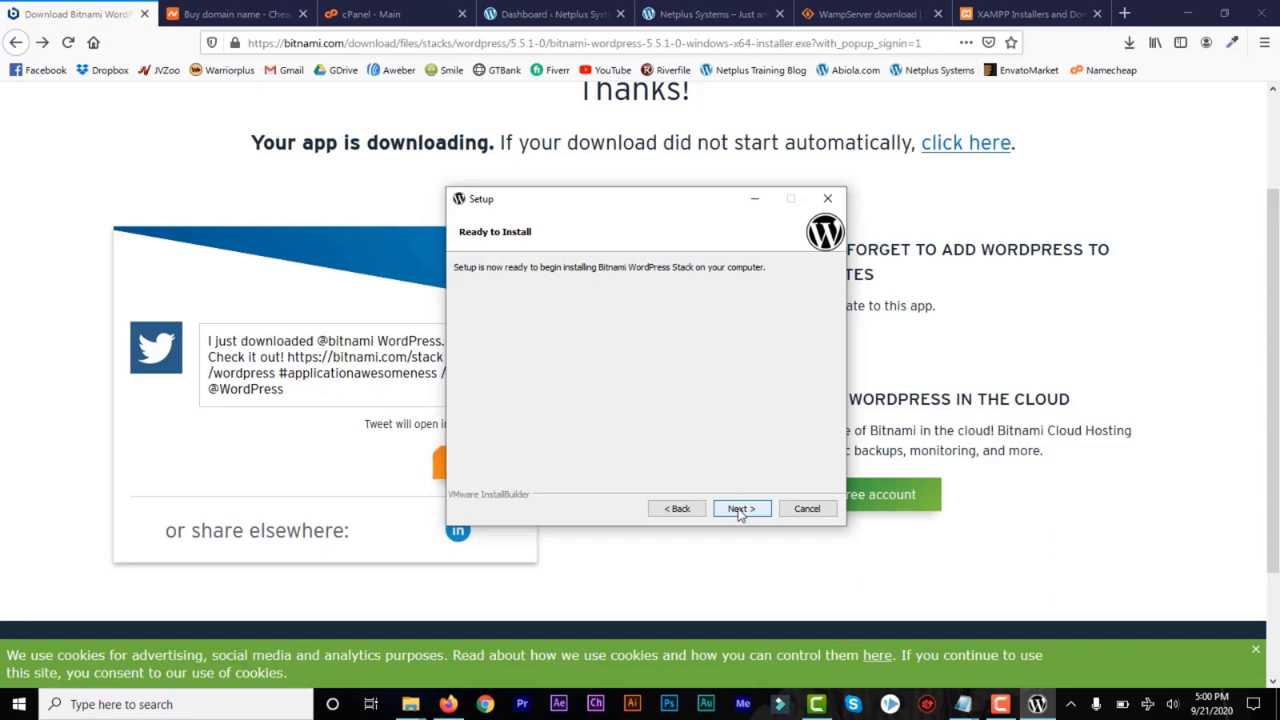
# Start installing the Bitnami WordPress Stack and allow Apache HTTP Server through the firewall on both private and public networks
pyautogui.click(740, 510)
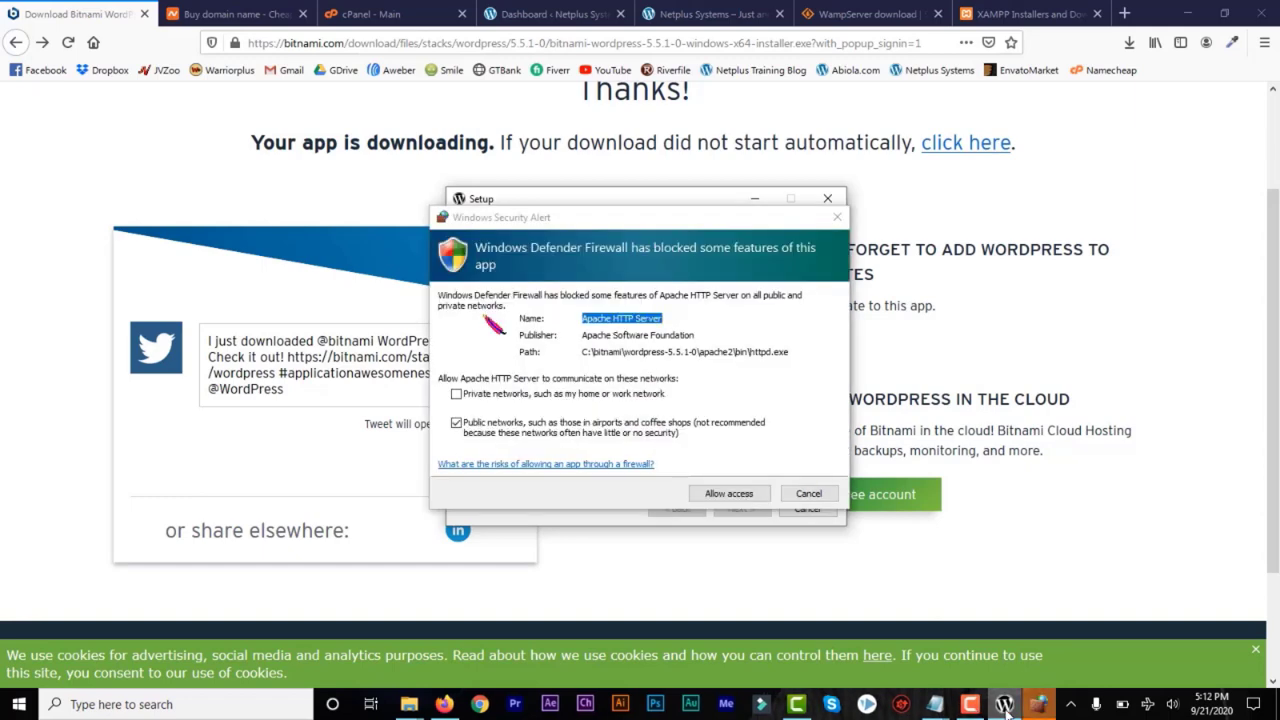
pyautogui.click(457, 394)
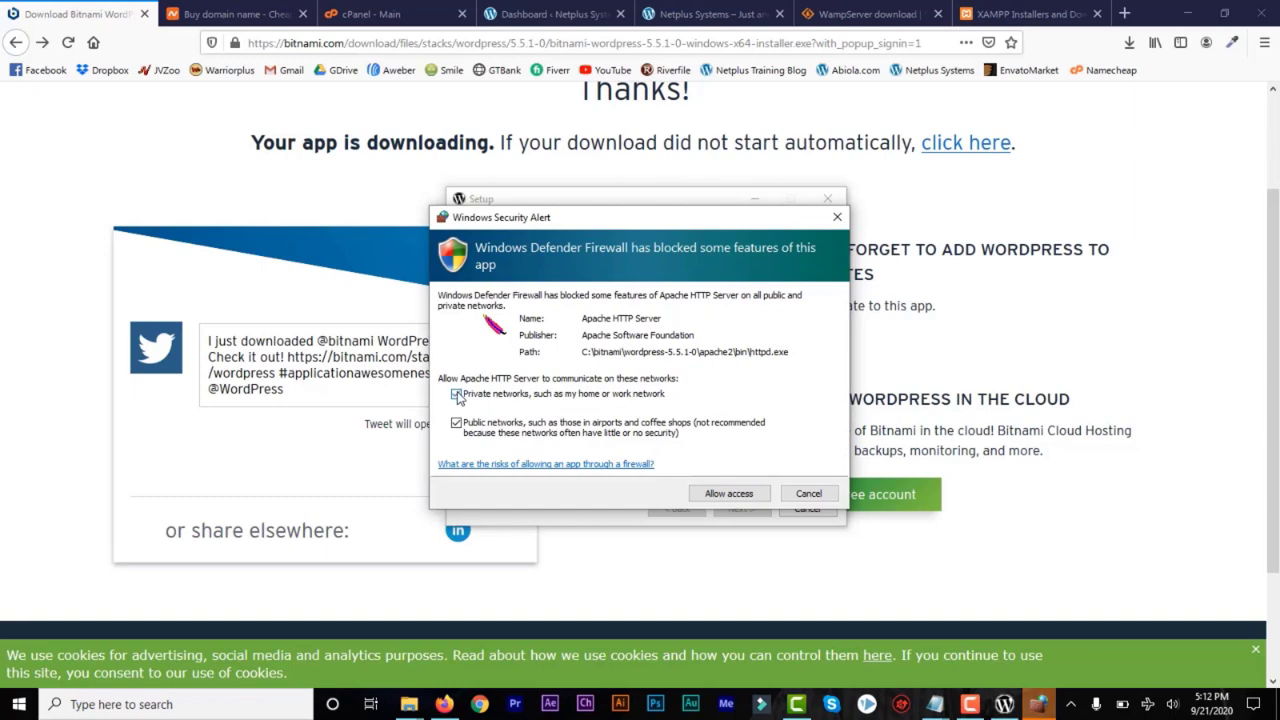
pyautogui.click(716, 495)
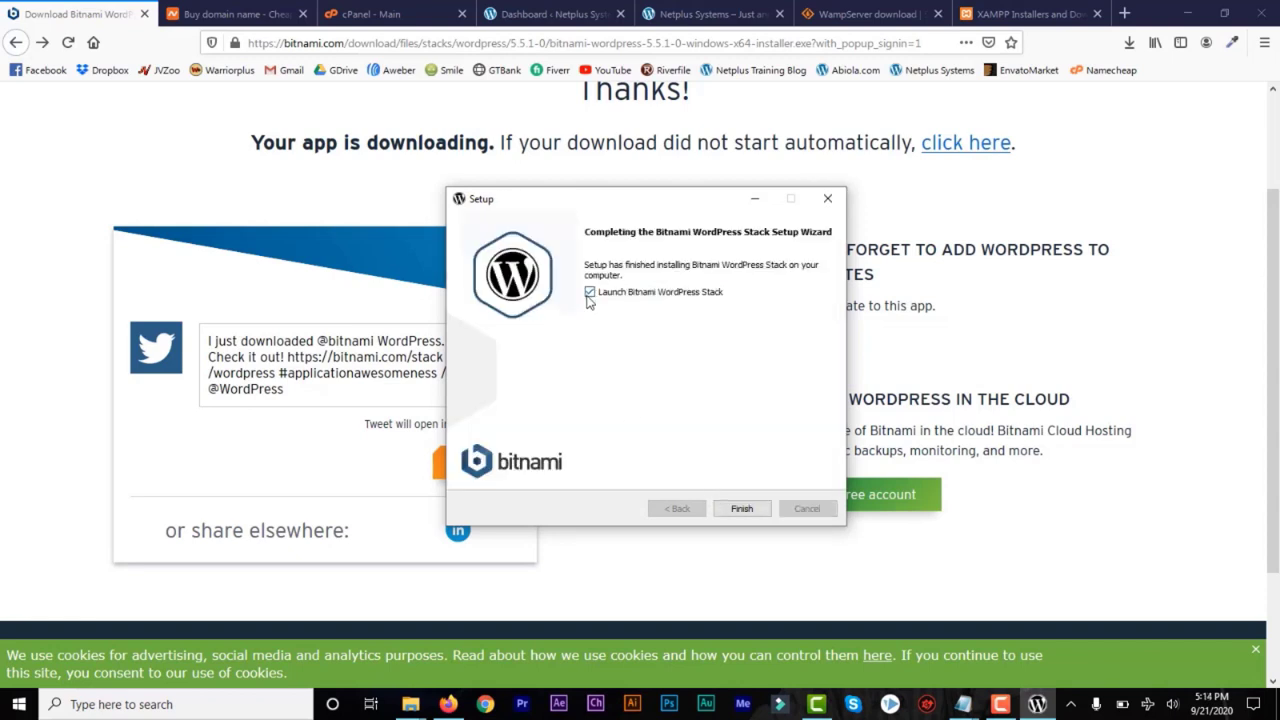
# Finish the setup with the WordPress stack set to launch, and open the local WordPress site from the Bitnami welcome page
pyautogui.click(742, 509)
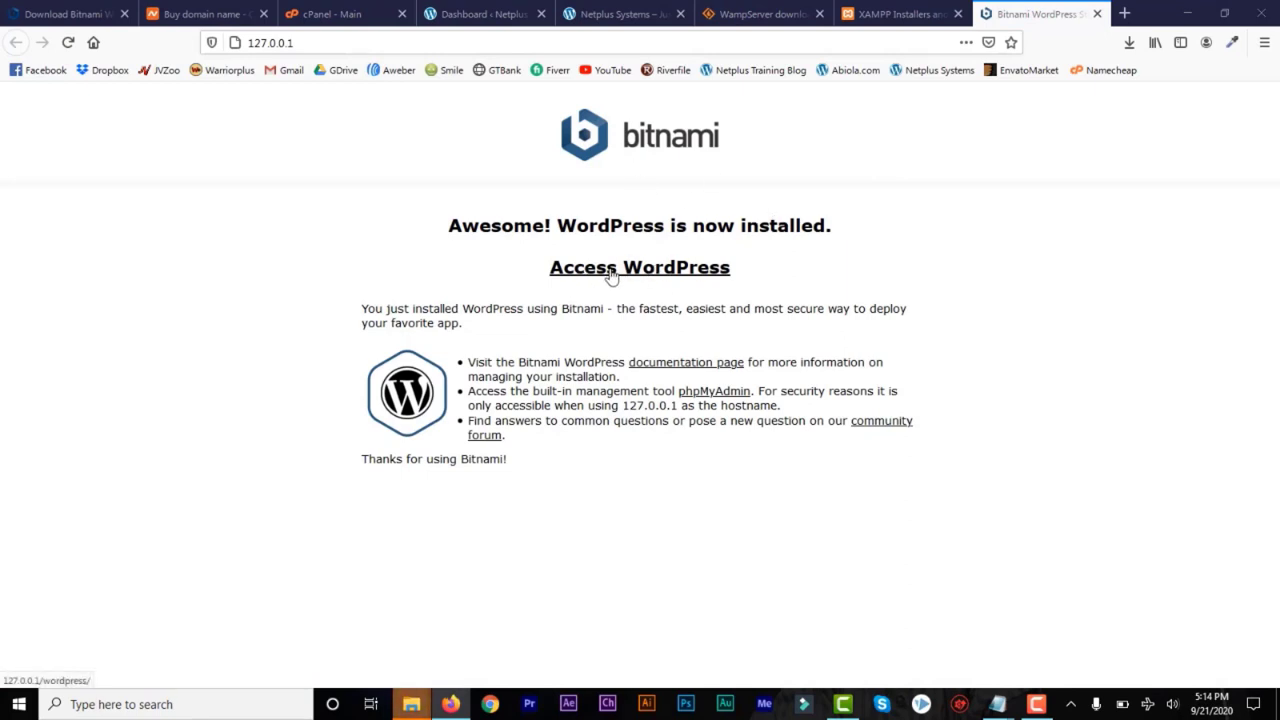
pyautogui.click(303, 42)
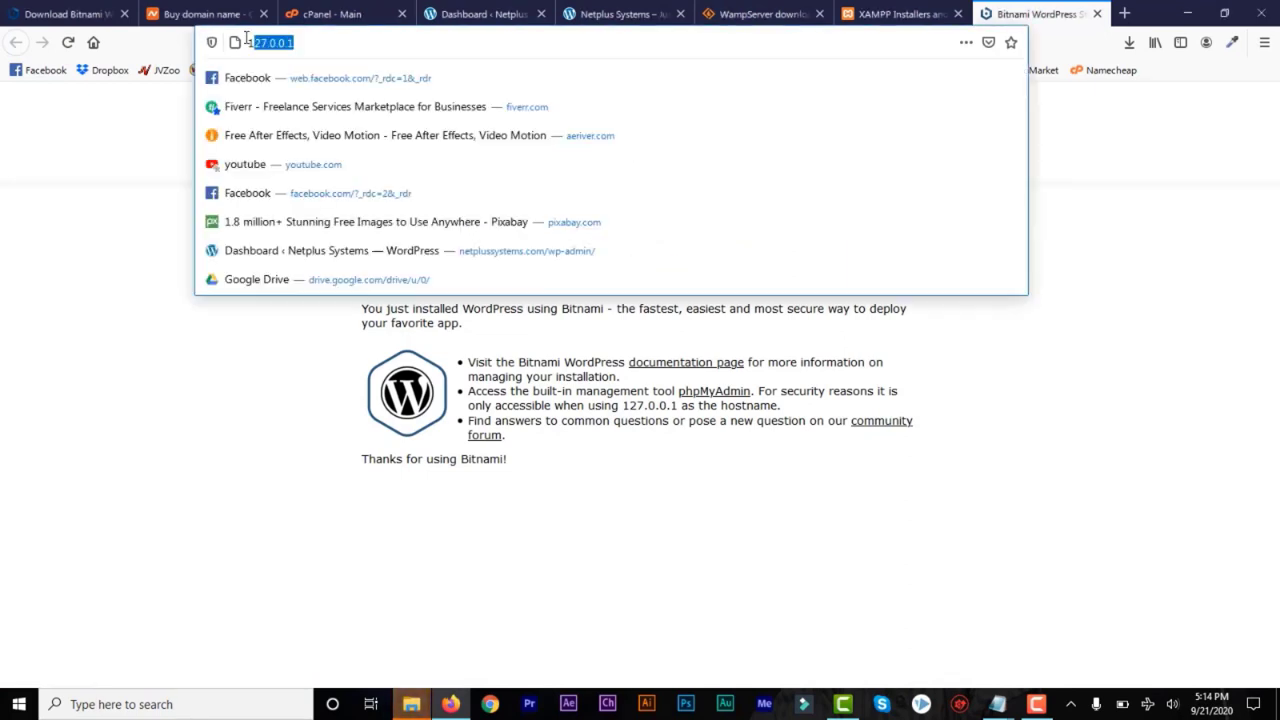
pyautogui.click(303, 42)
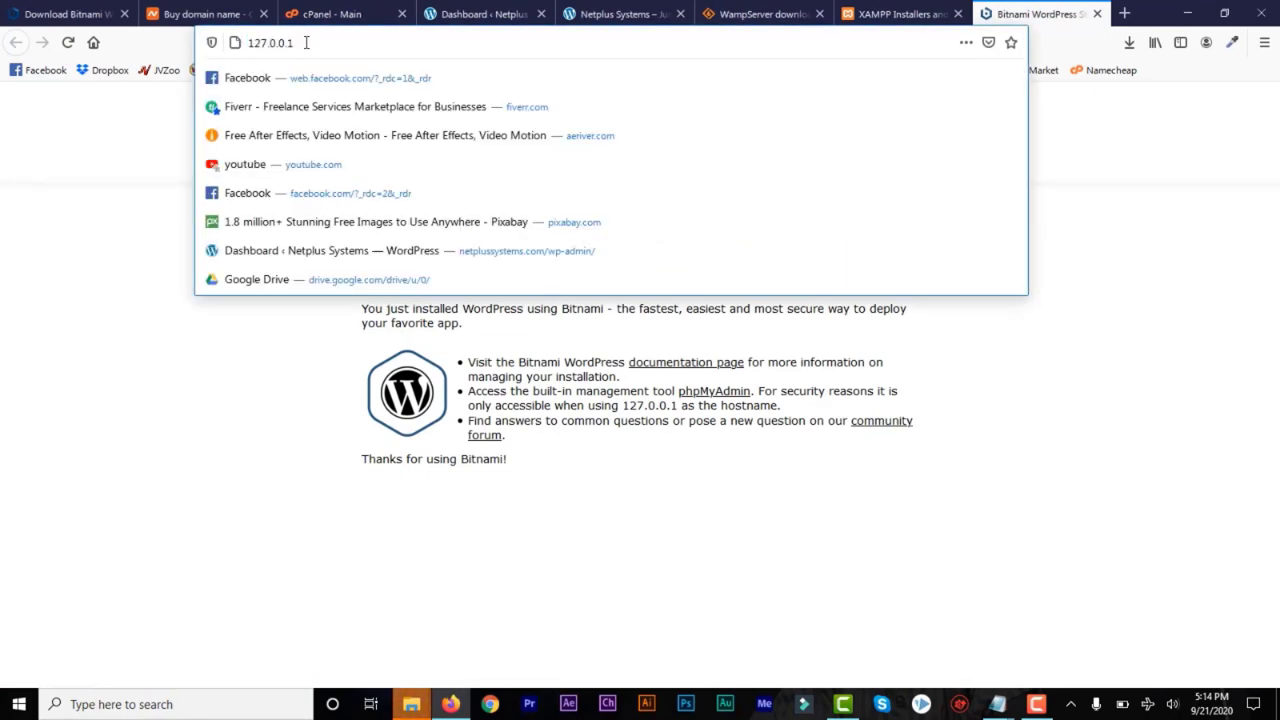
pyautogui.click(1131, 314)
pyautogui.click(670, 275)
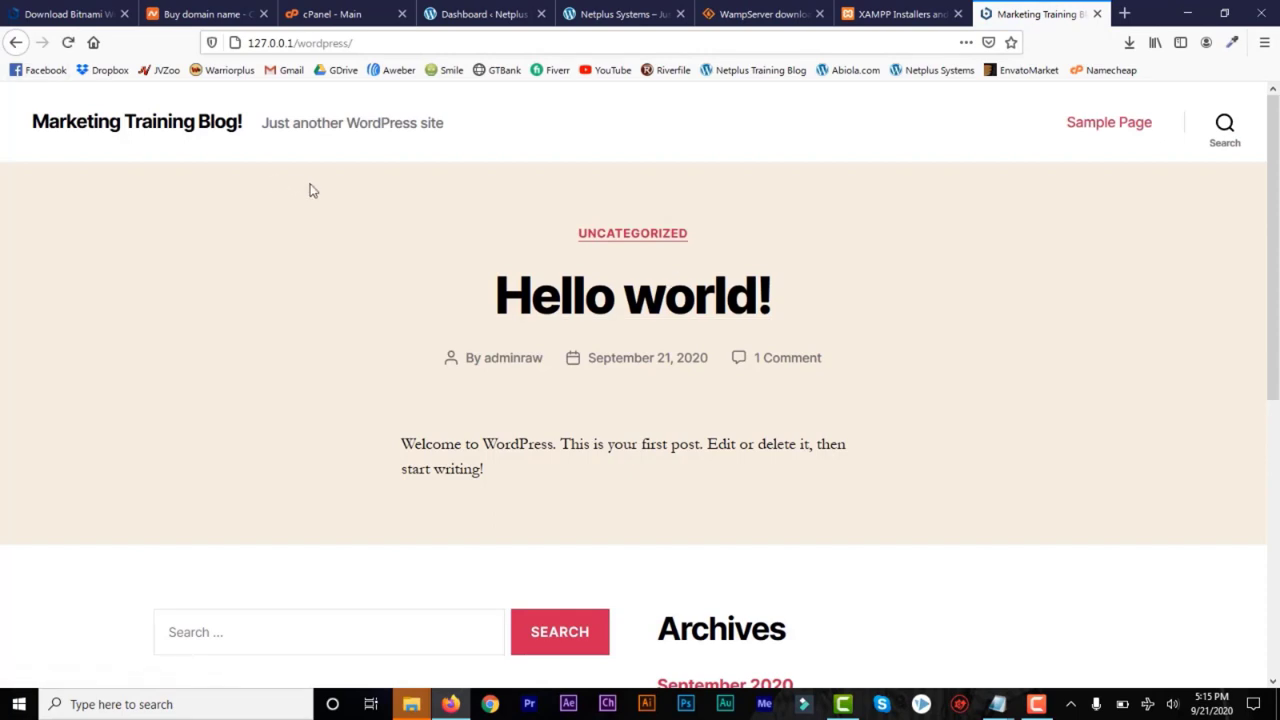
pyautogui.moveTo(1277, 236); pyautogui.dragTo(1278, 103)
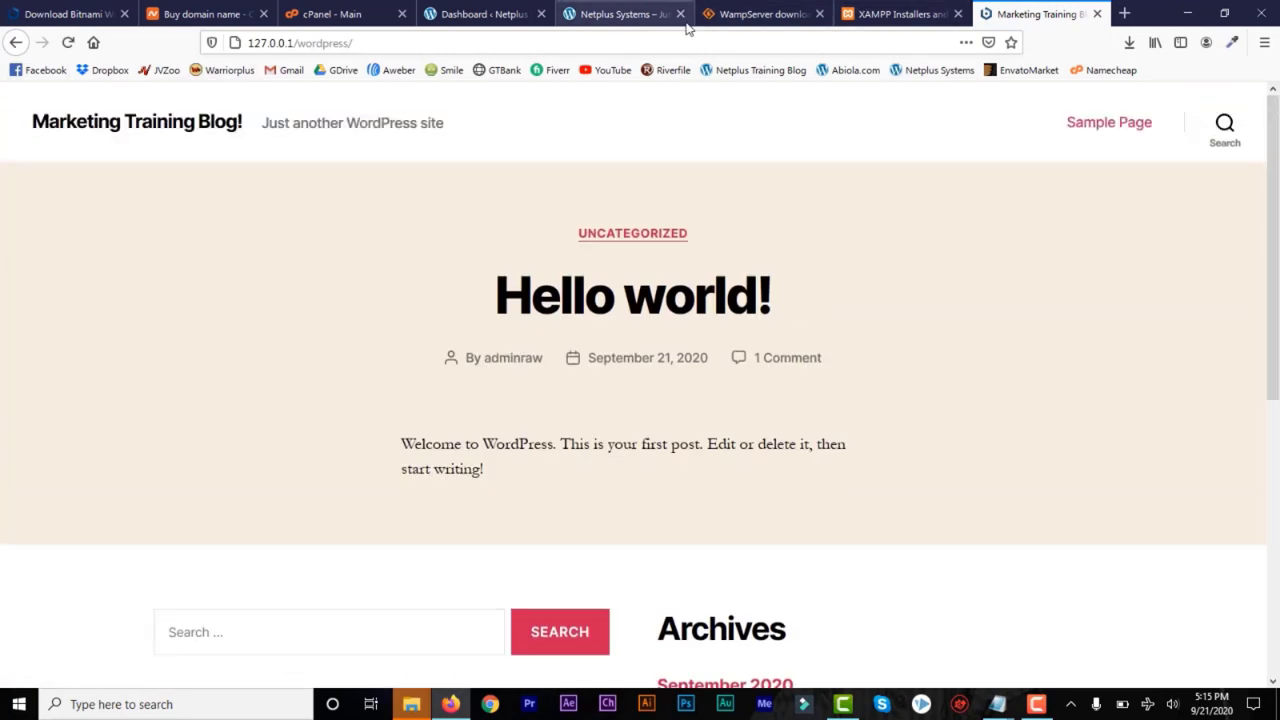
# Close the WampServer and XAMPP download pages and compare the live Netplus Systems site's address with the local blog
pyautogui.click(820, 15)
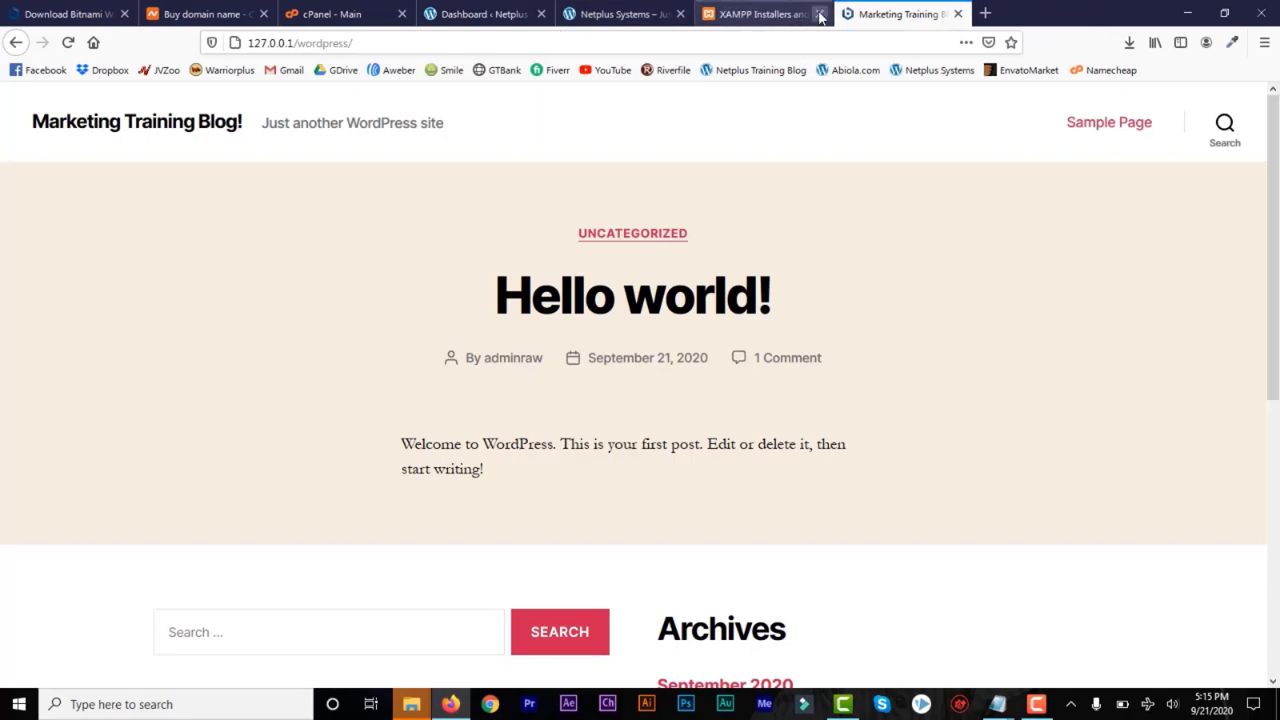
pyautogui.click(820, 15)
pyautogui.click(620, 15)
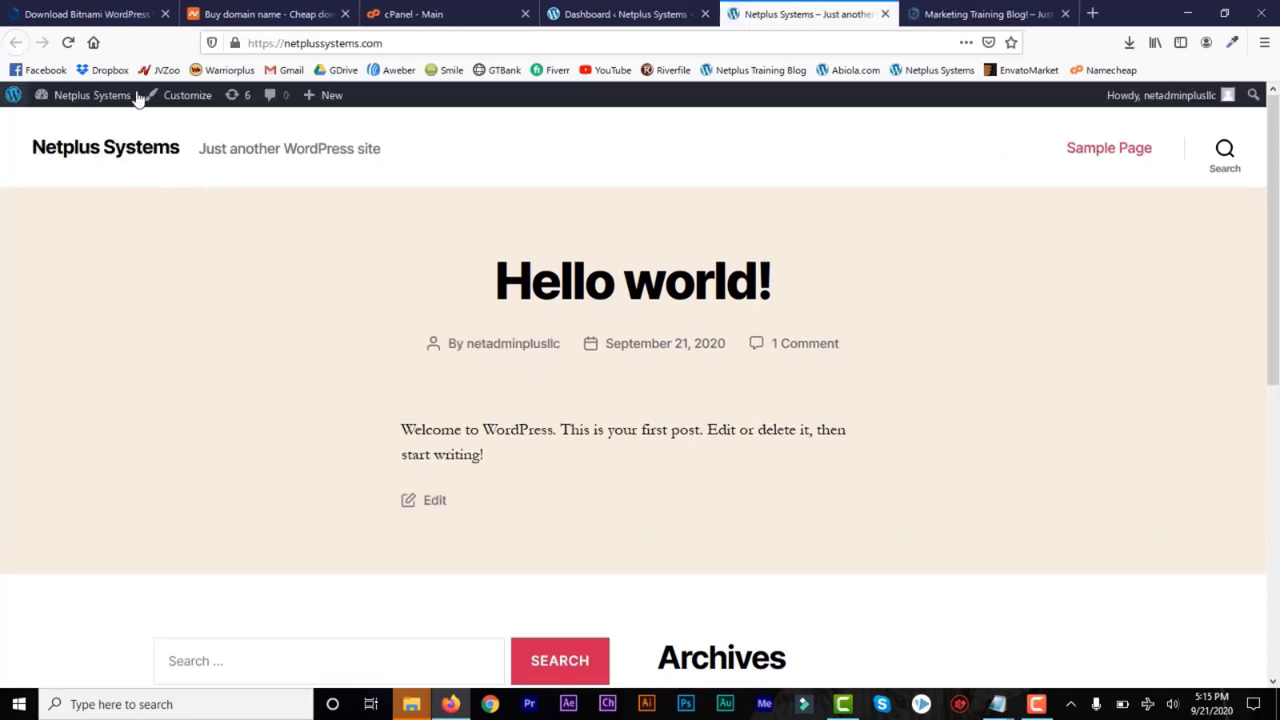
pyautogui.click(392, 43)
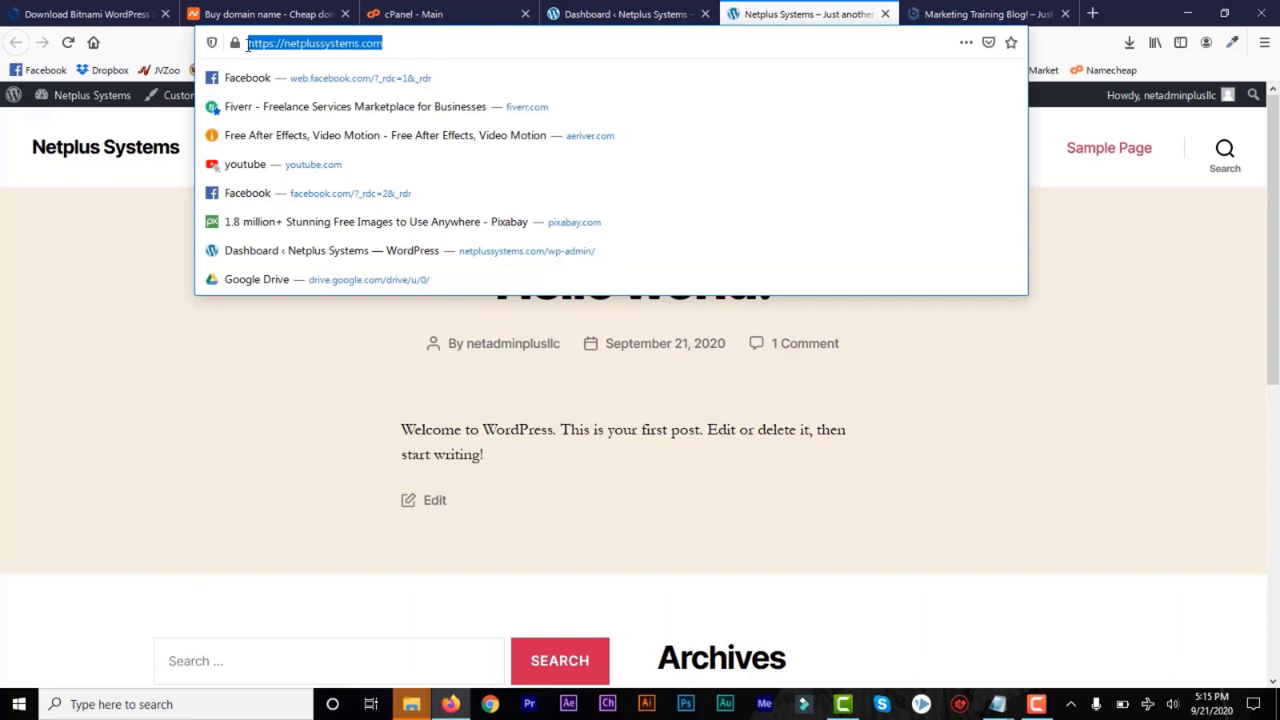
pyautogui.click(465, 43)
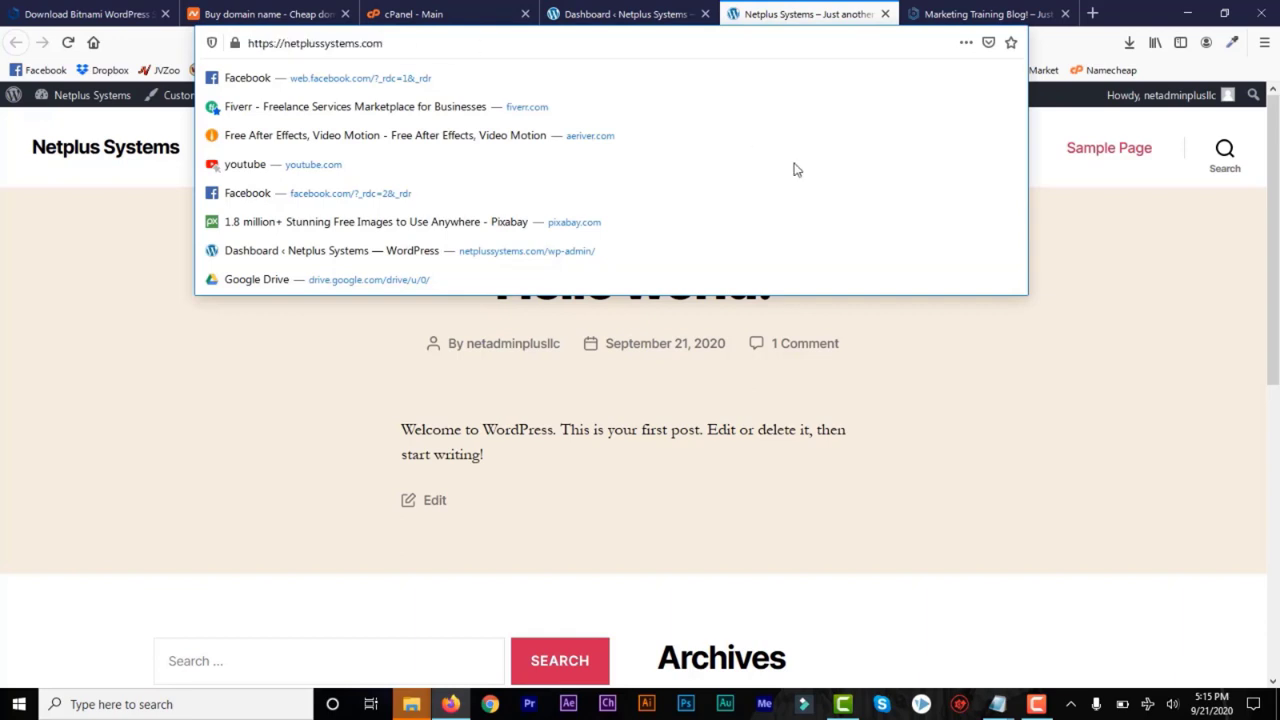
pyautogui.click(1010, 389)
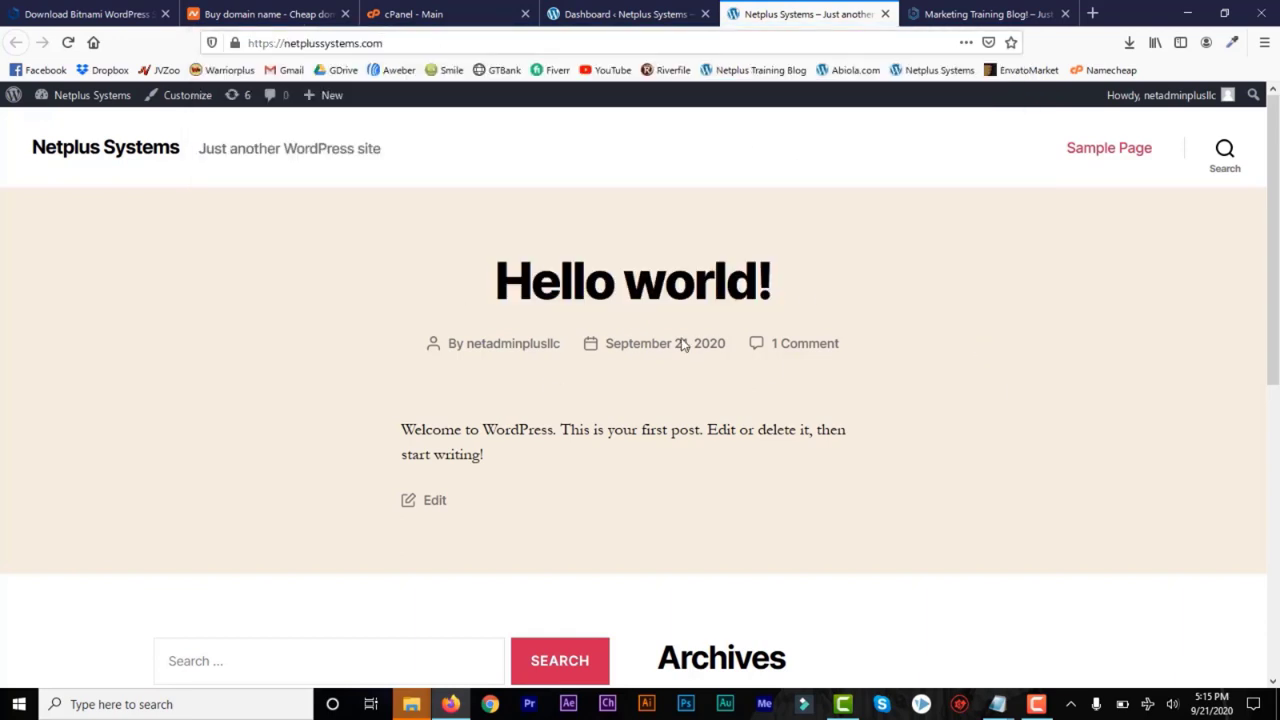
pyautogui.click(936, 13)
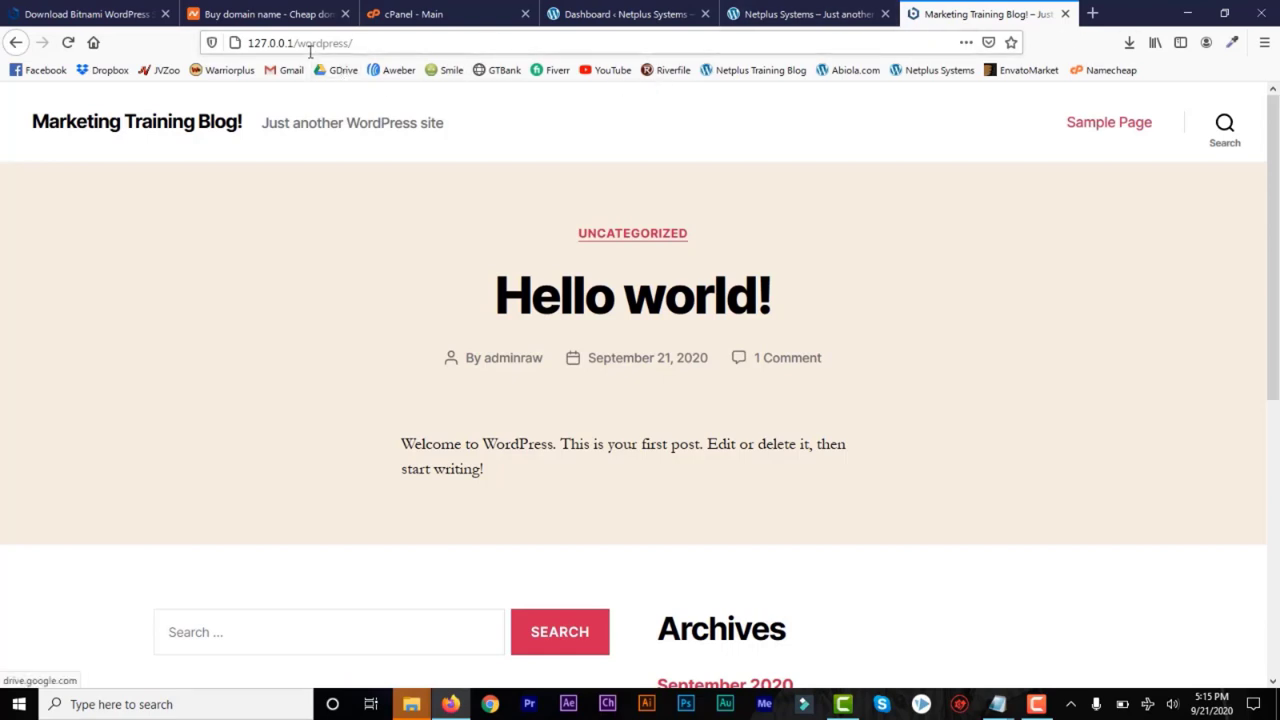
# Open the local blog's admin login page at localhost/wordpress/wp-admin
pyautogui.moveTo(294, 43); pyautogui.dragTo(229, 43)
pyautogui.write('localhos')
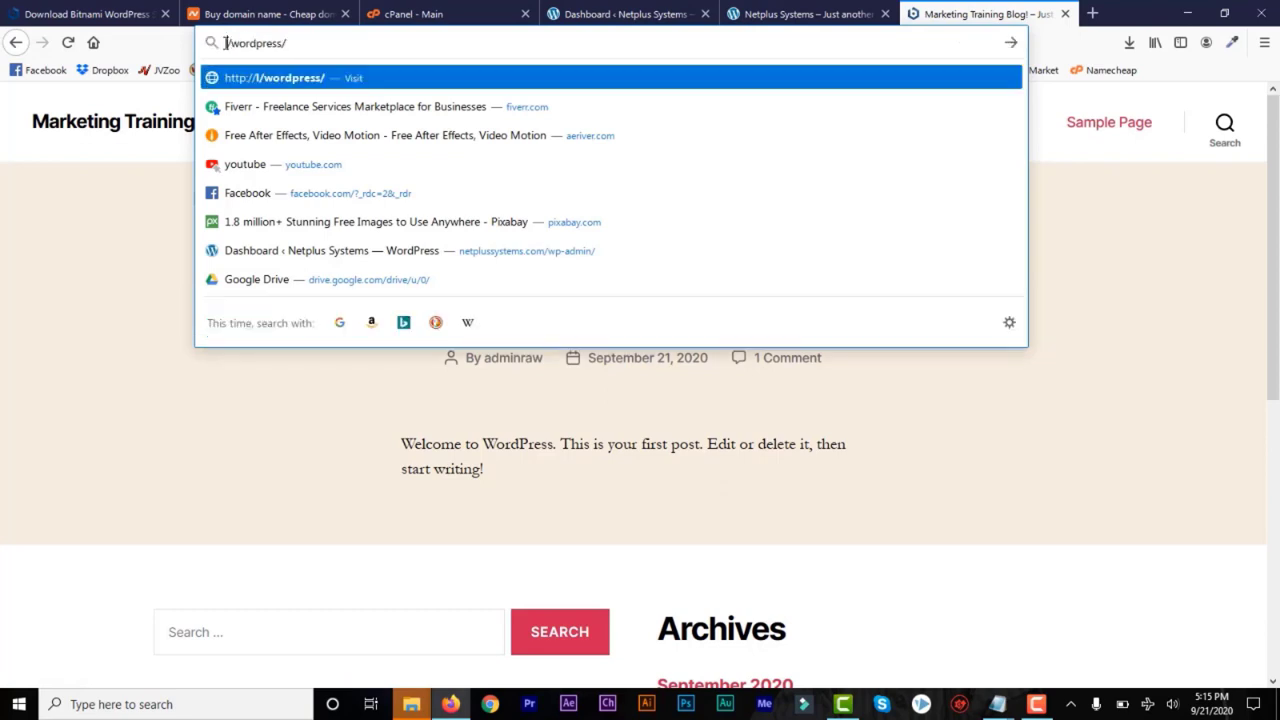
pyautogui.write('t/')
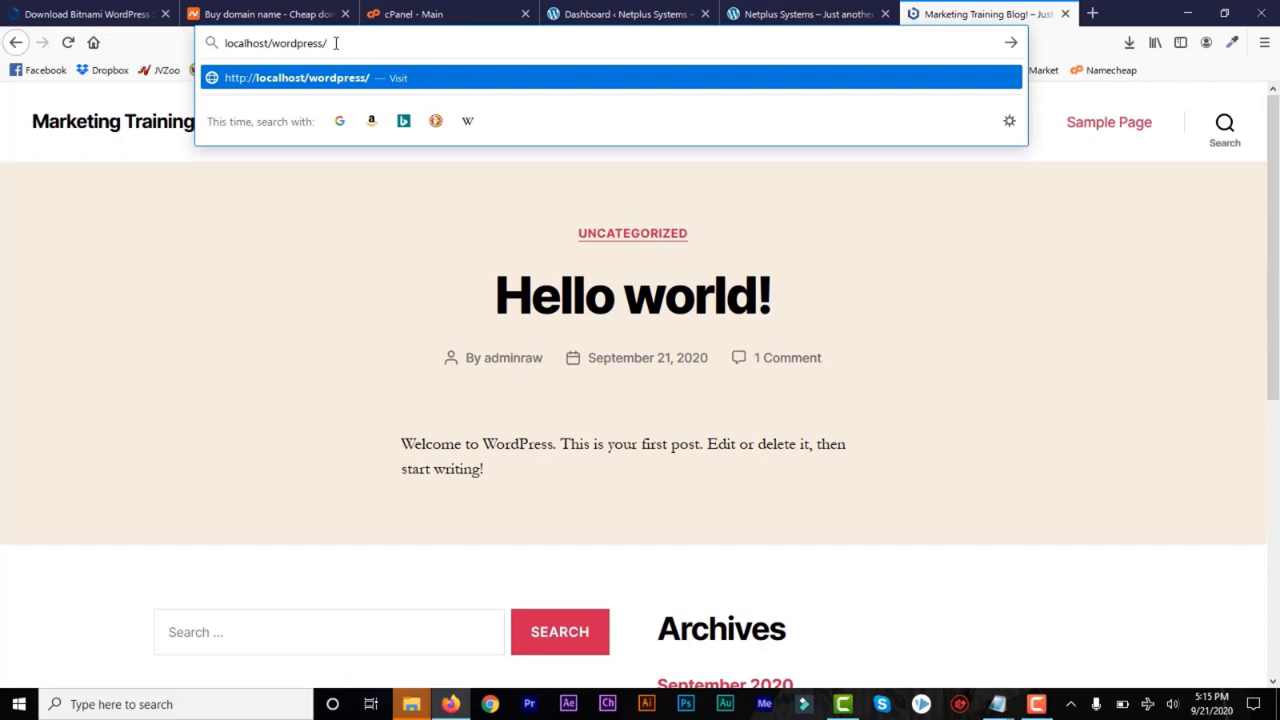
pyautogui.write('wordpress/wp-admin')
pyautogui.press('Return')
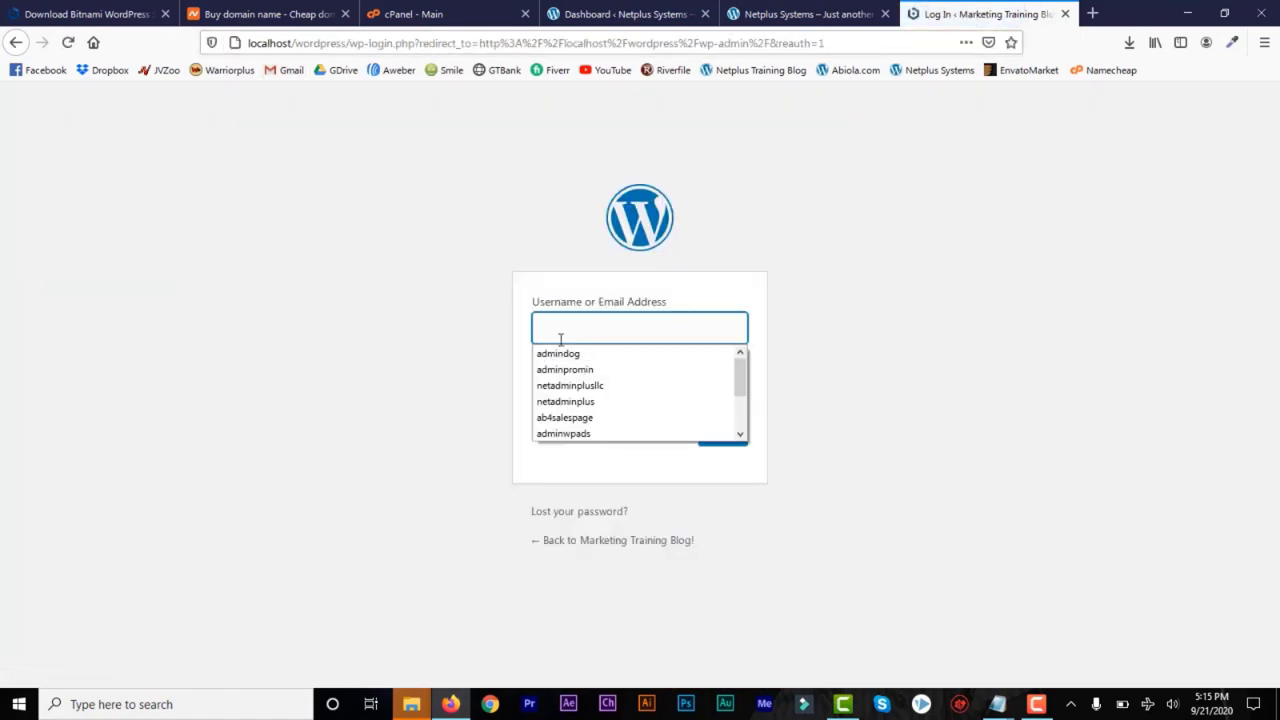
# Log in to the local WordPress dashboard with the admin username and account password
pyautogui.click(560, 340)
pyautogui.write('admin')
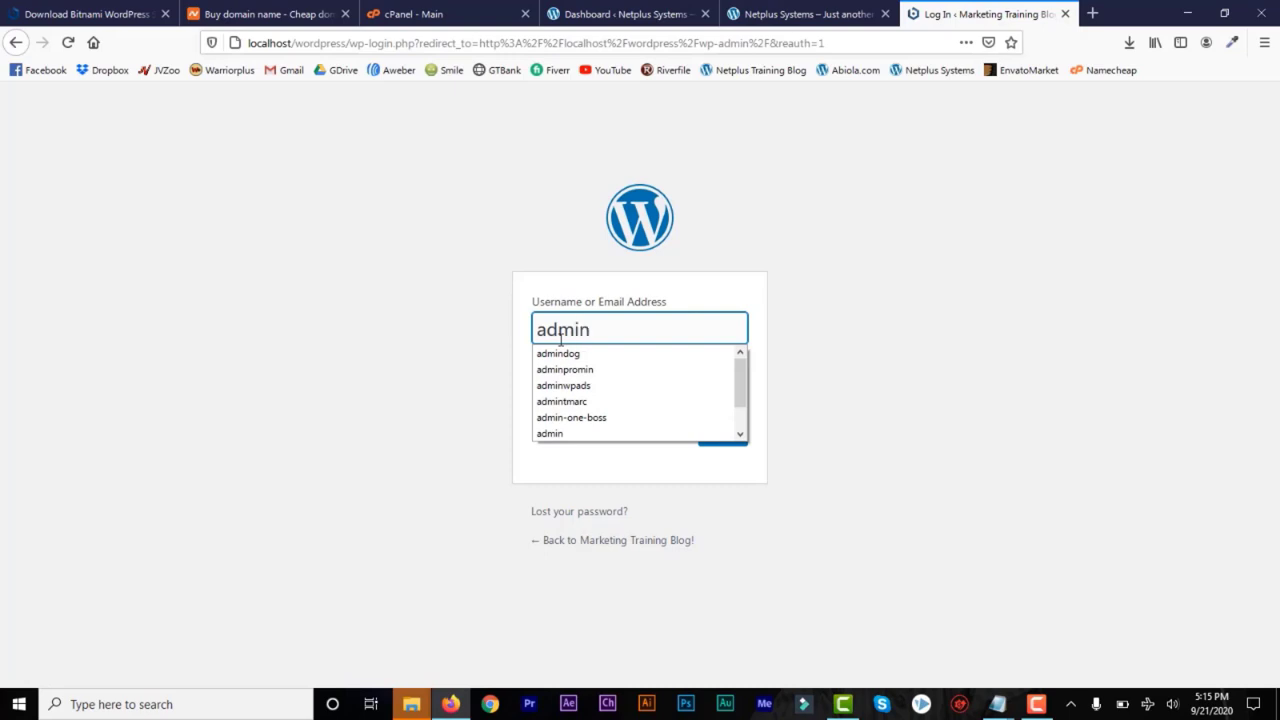
pyautogui.write('raw')
pyautogui.click(596, 394)
pyautogui.write('***')
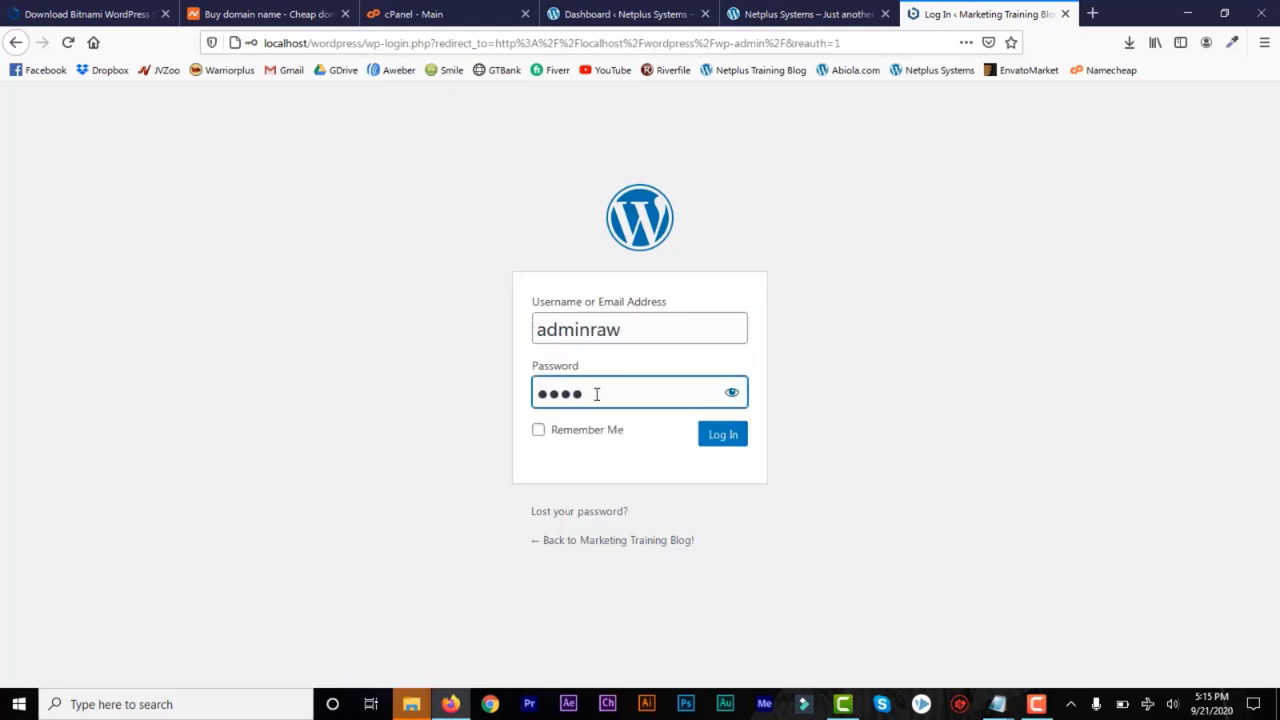
pyautogui.click(724, 435)
pyautogui.click(313, 196)
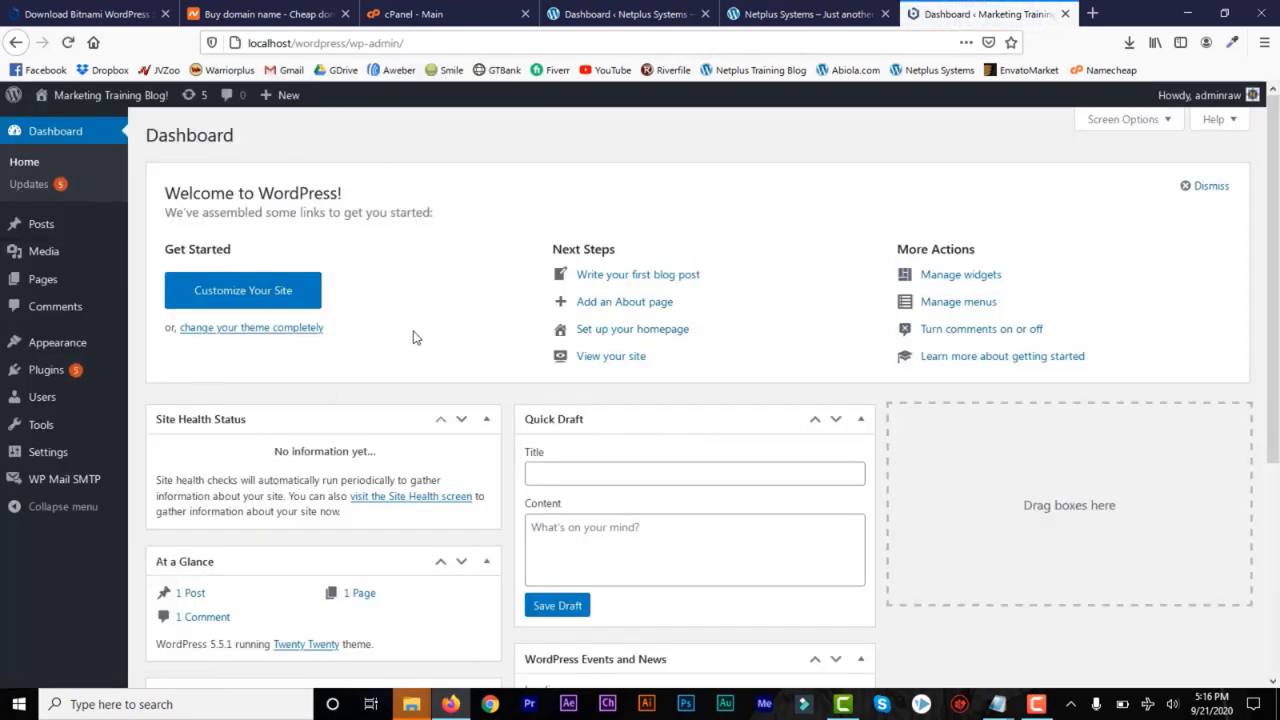
# Compare the live Netplus Systems dashboard and homepage with the local Marketing Training Blog! dashboard
pyautogui.click(618, 14)
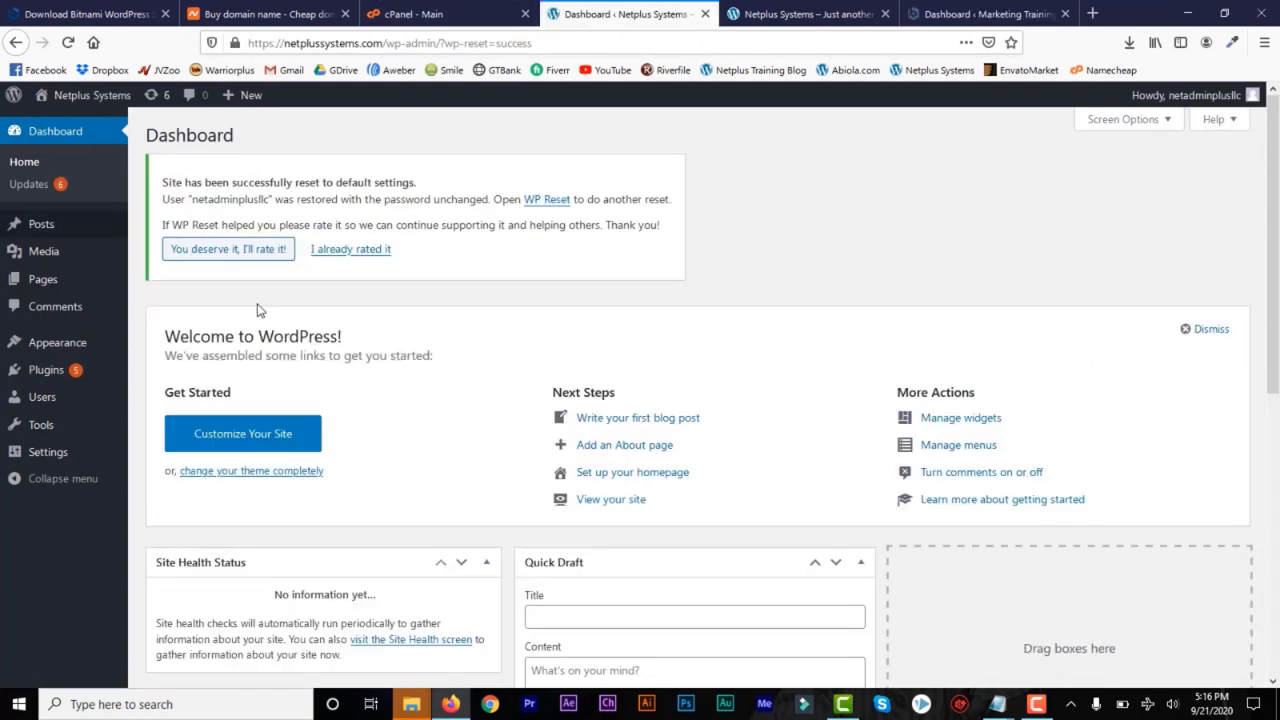
pyautogui.click(550, 48)
pyautogui.click(550, 48)
pyautogui.click(975, 14)
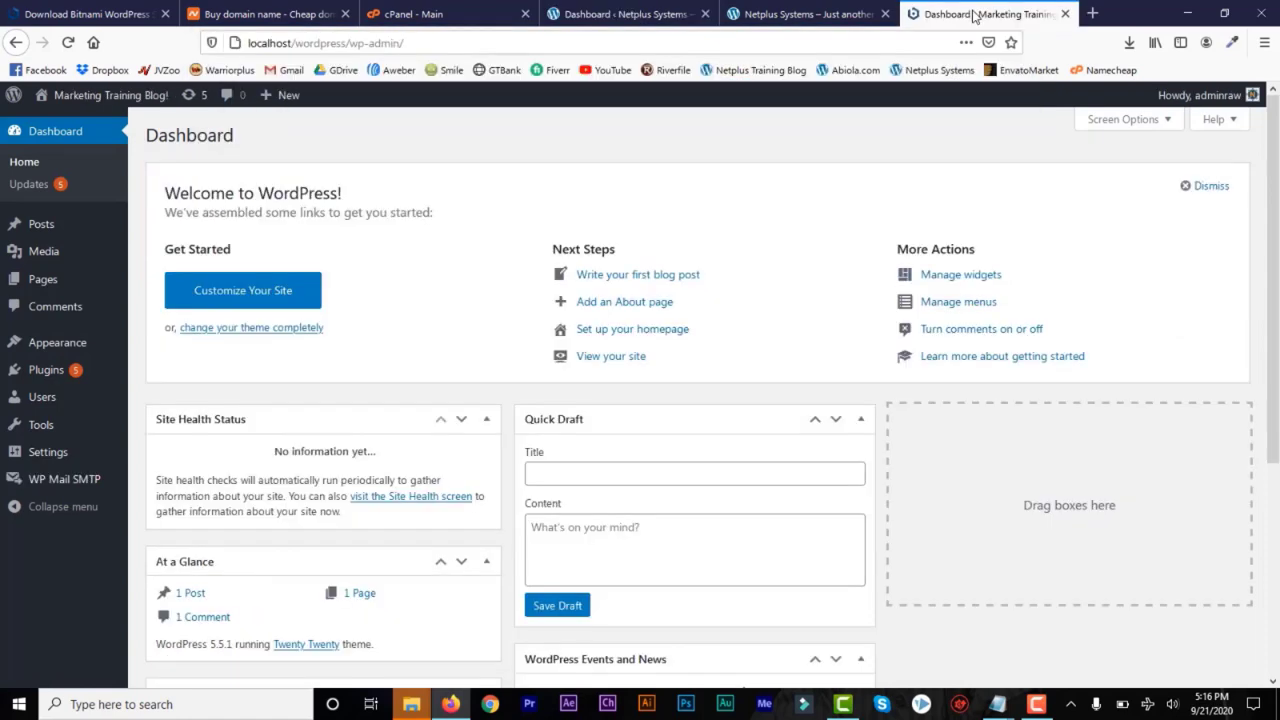
pyautogui.click(786, 14)
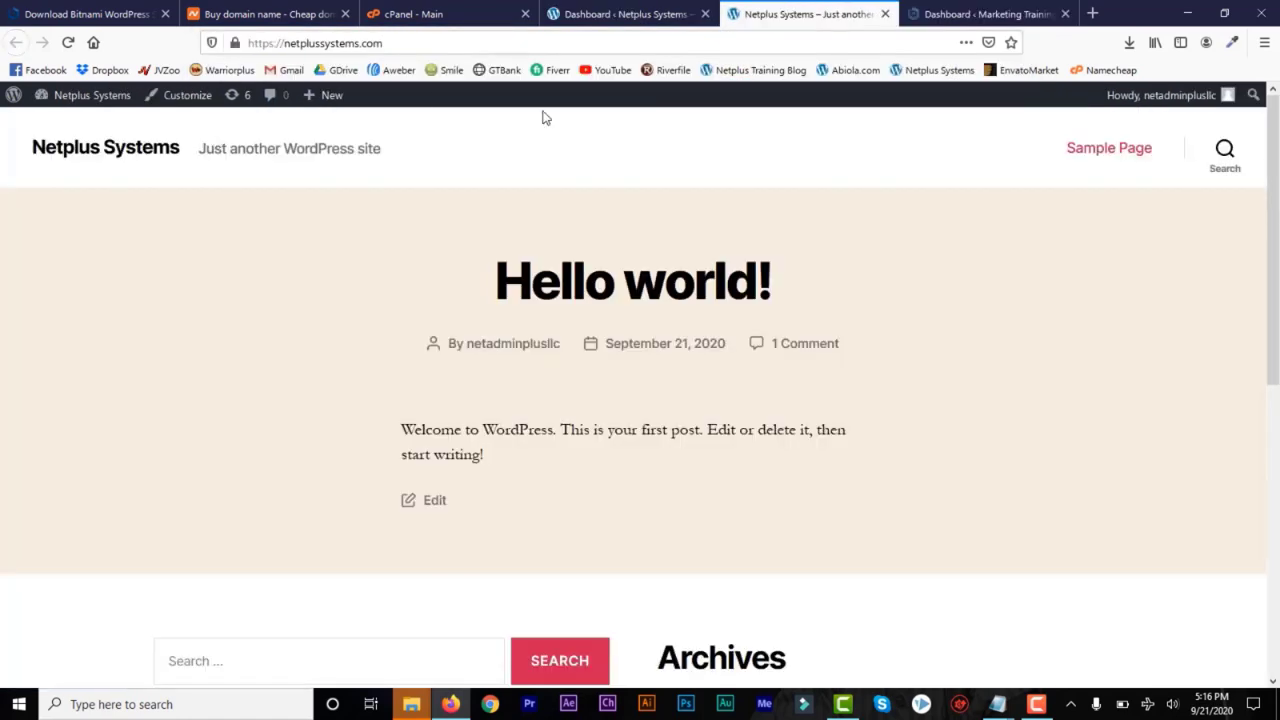
pyautogui.click(951, 26)
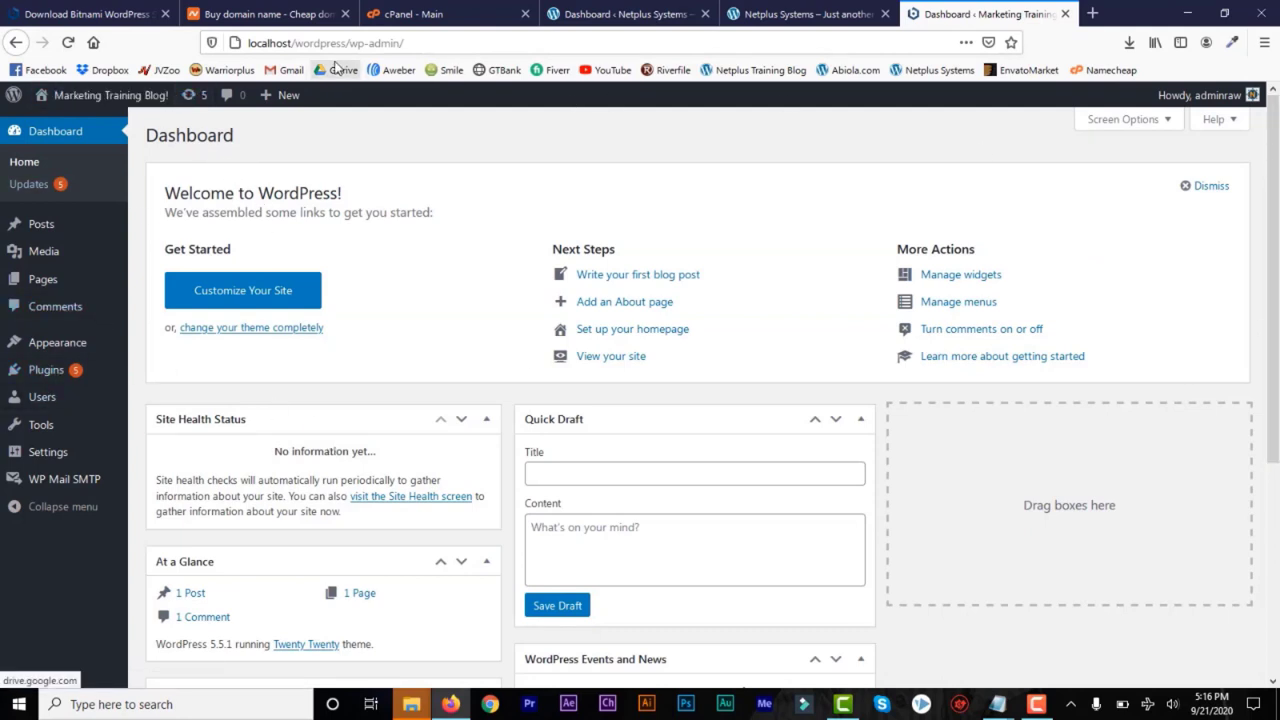
# Open the Marketing Training Blog! front end in a new tab and inspect its localhost address
pyautogui.moveTo(113, 104)
pyautogui.rightClick(64, 128)
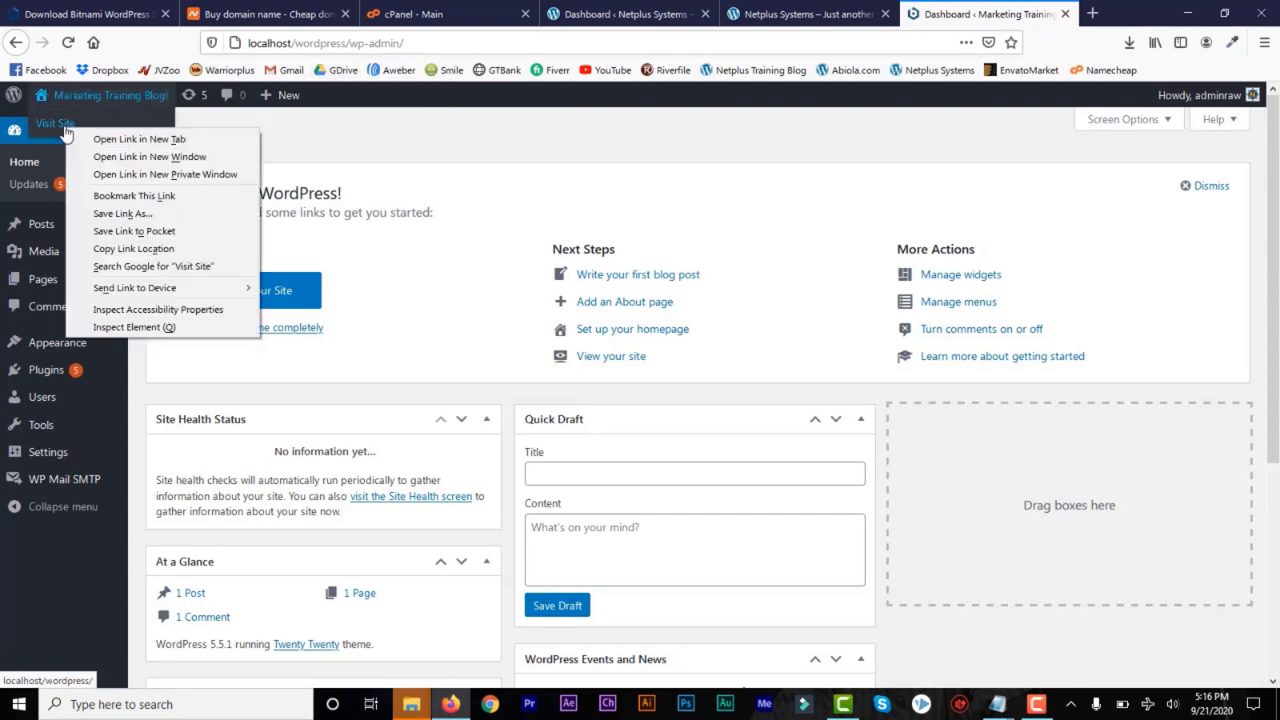
pyautogui.press('Return')
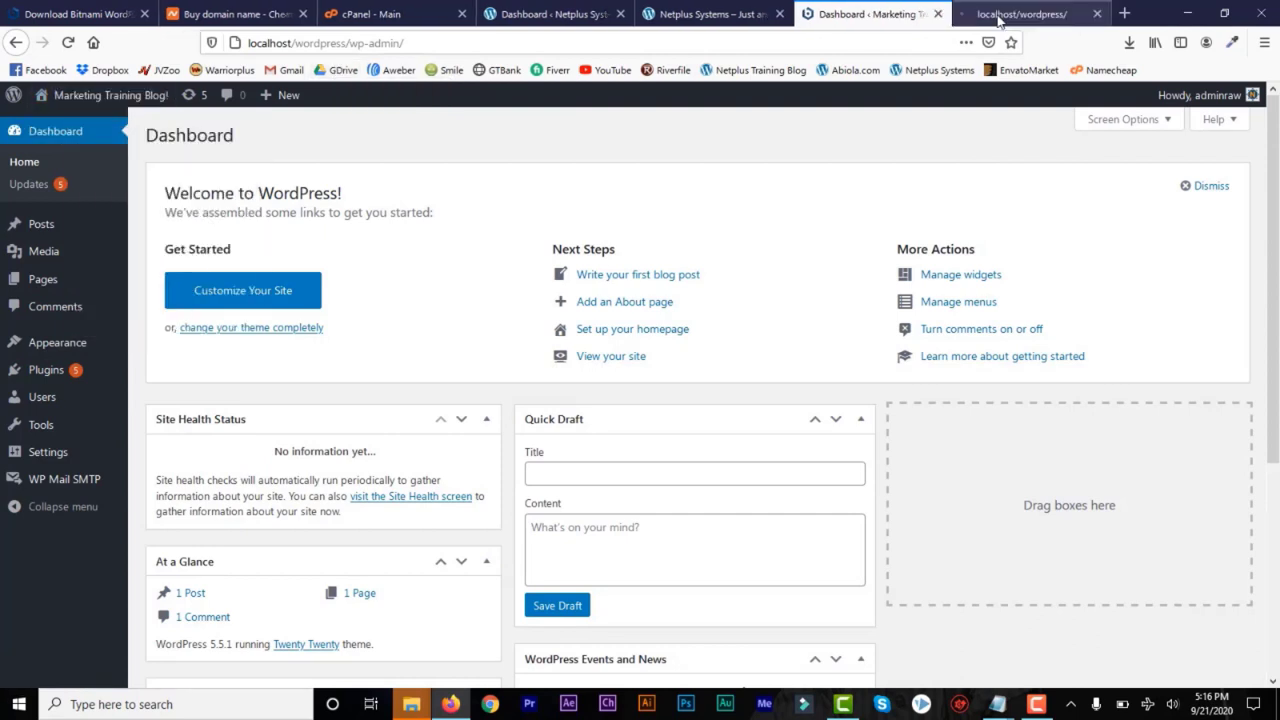
pyautogui.click(1000, 14)
pyautogui.click(236, 42)
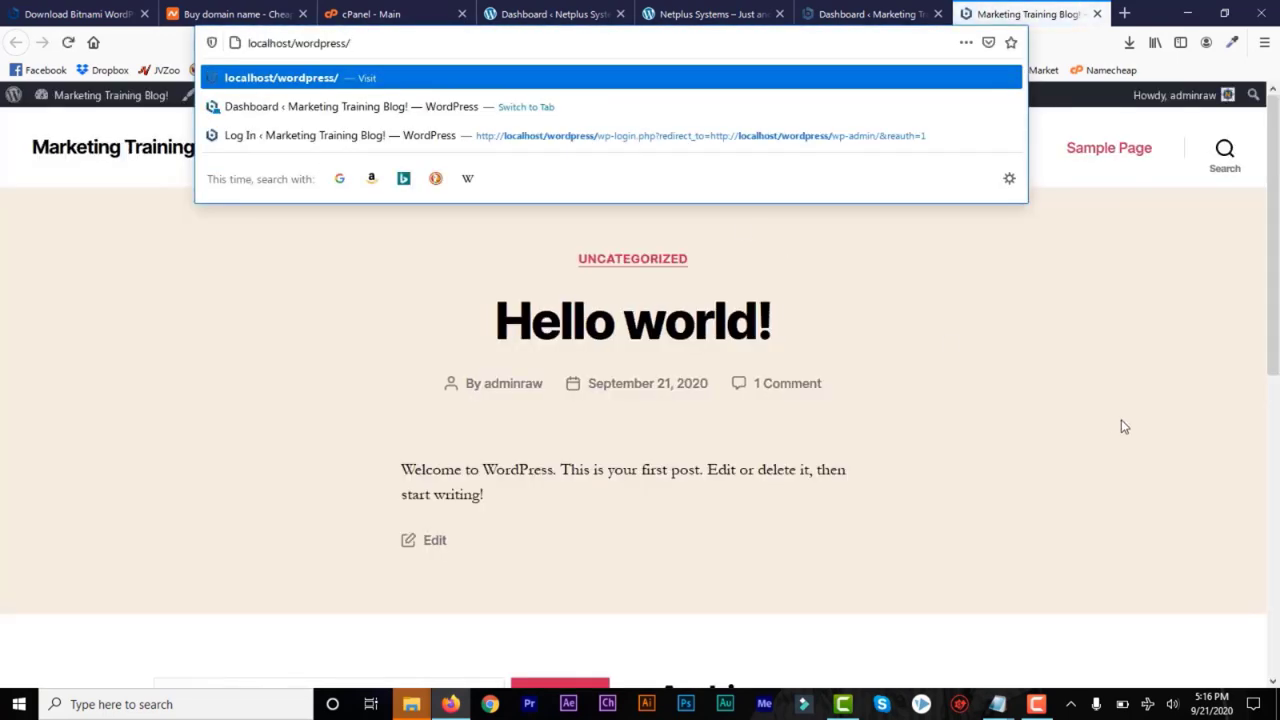
pyautogui.click(1115, 424)
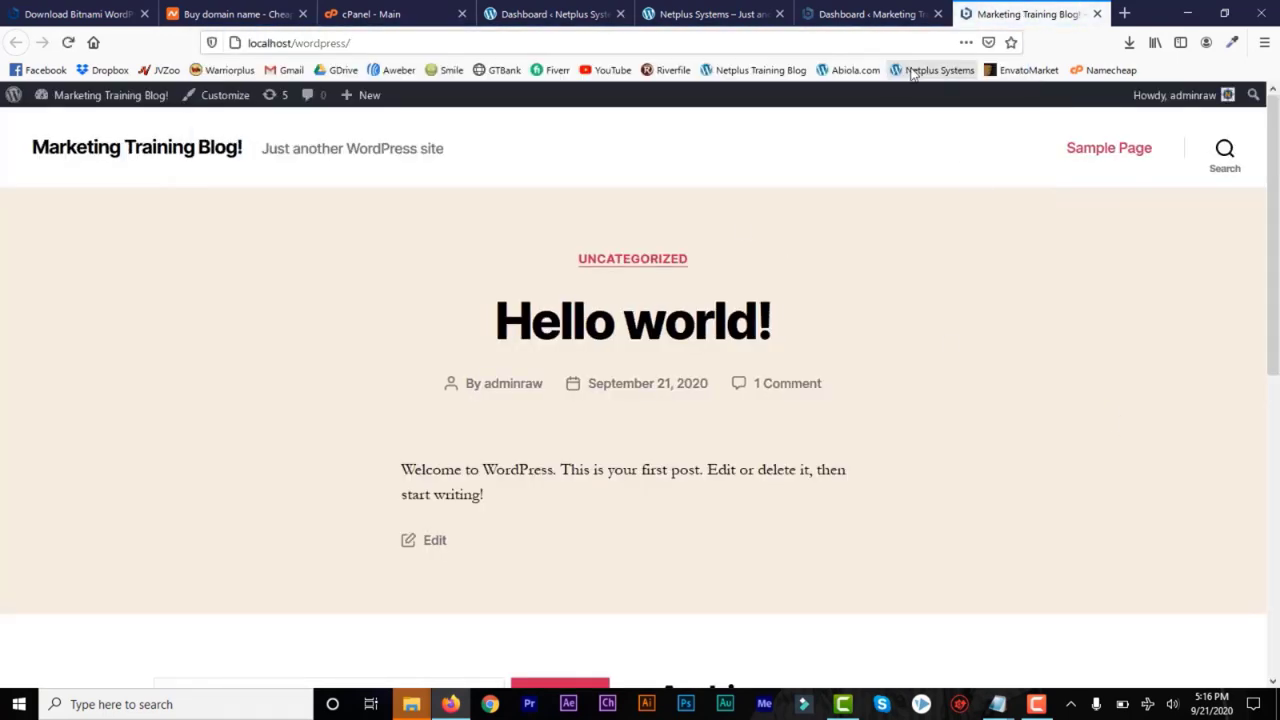
# Return to the local dashboard and examine the options under Appearance, Plugins, Posts, Media, Pages, Tools and Settings
pyautogui.click(832, 15)
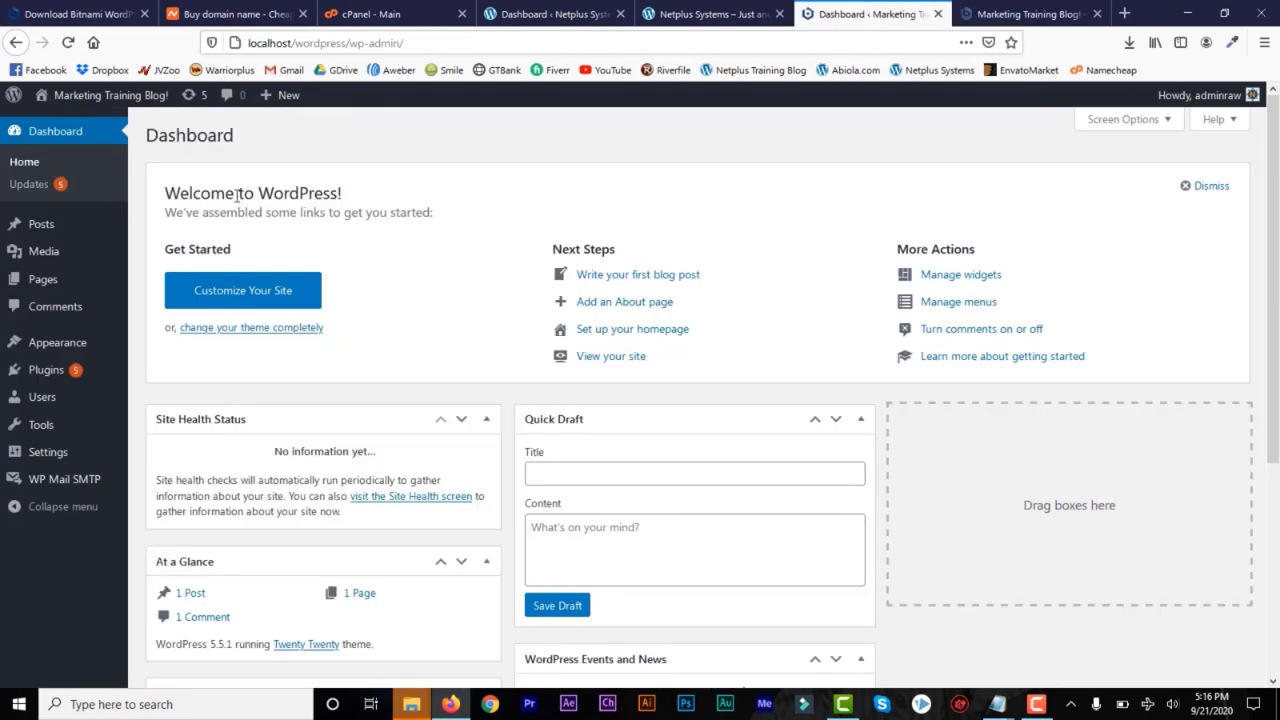
pyautogui.moveTo(72, 347)
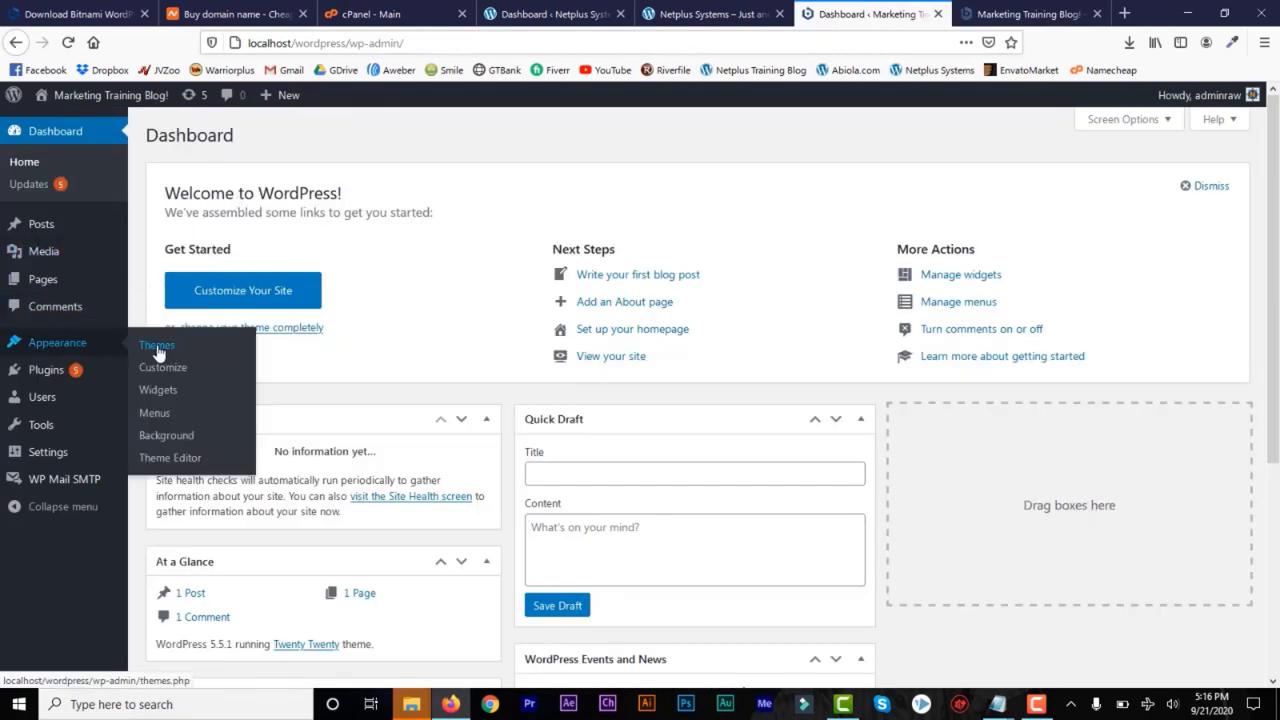
pyautogui.moveTo(70, 376)
pyautogui.moveTo(33, 229)
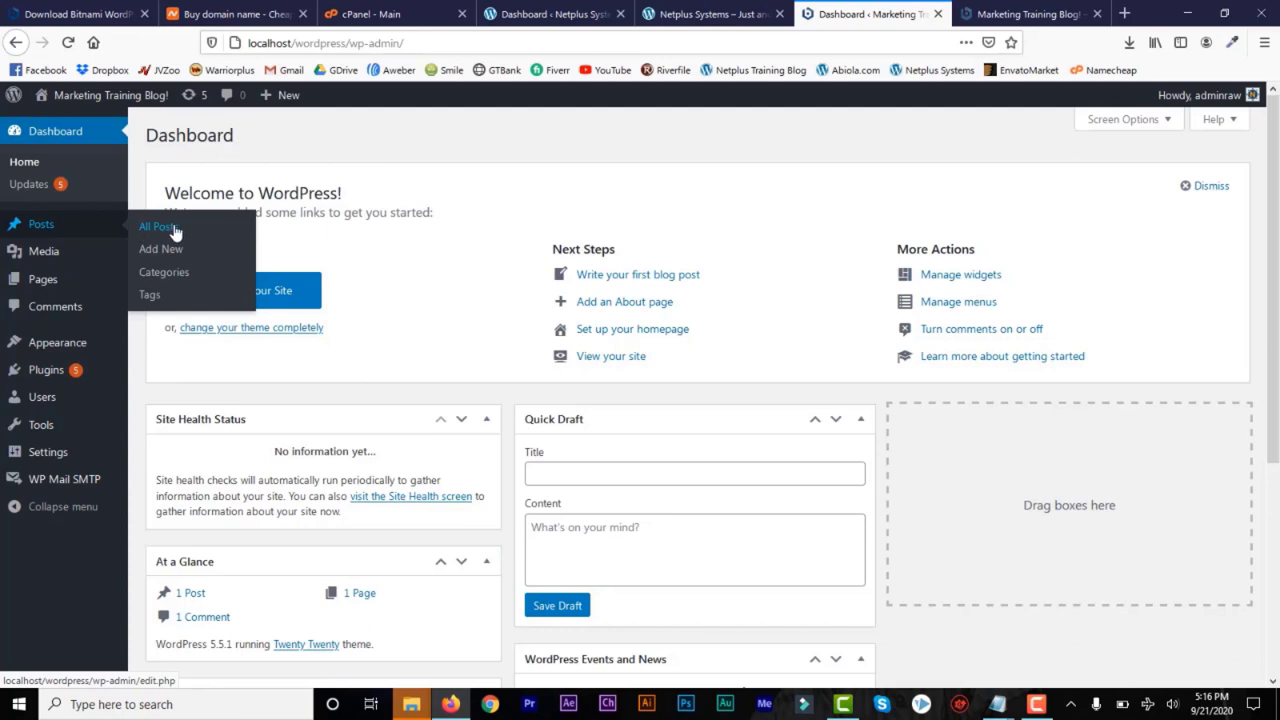
pyautogui.moveTo(40, 256)
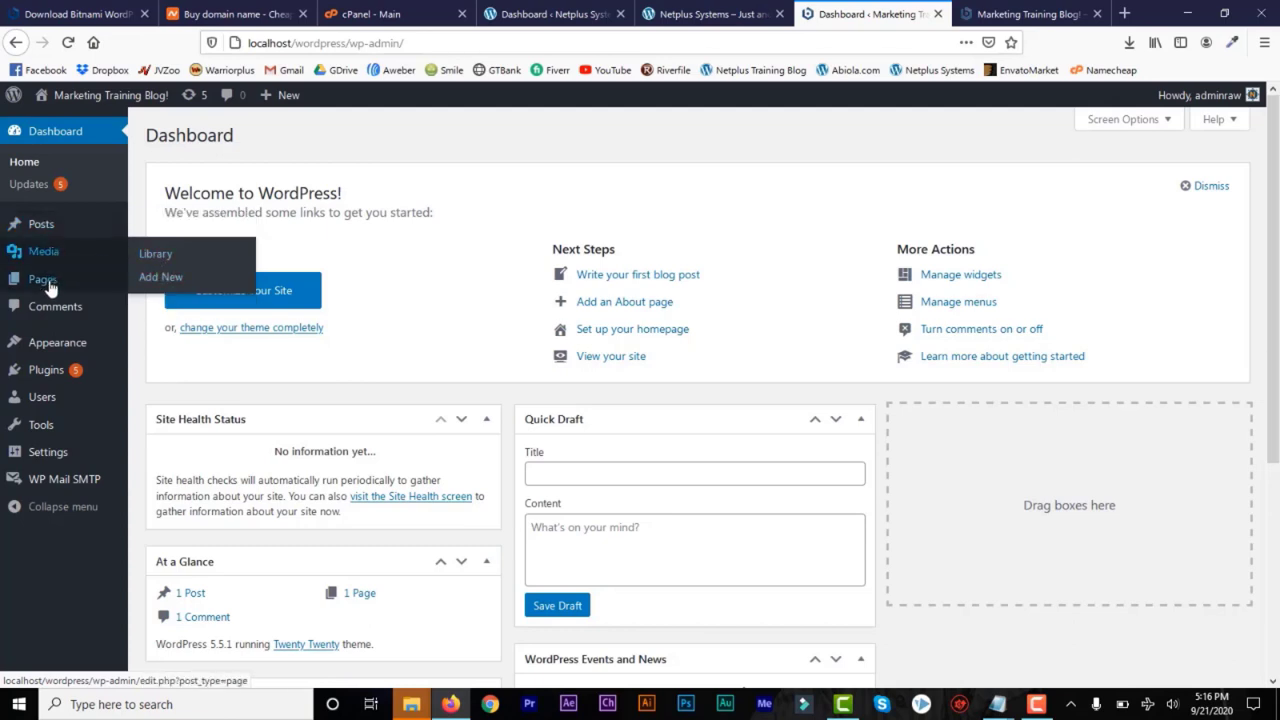
pyautogui.moveTo(48, 288)
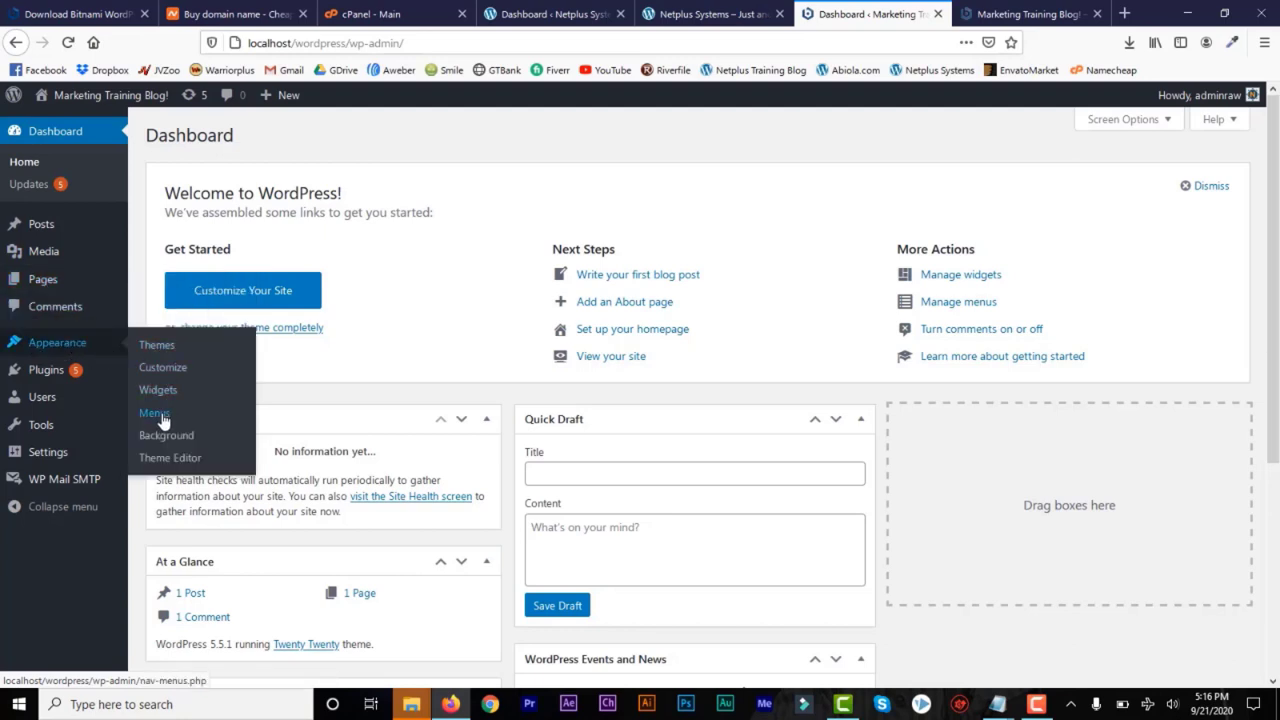
pyautogui.moveTo(22, 378)
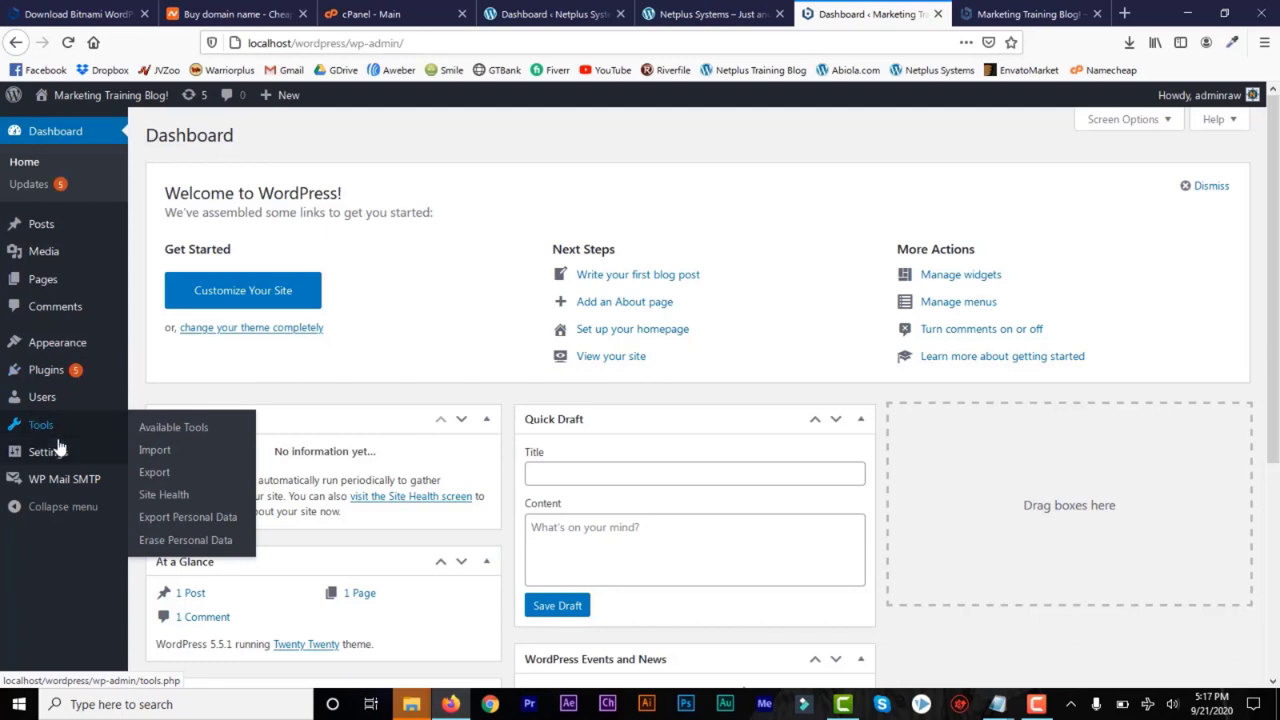
pyautogui.moveTo(50, 458)
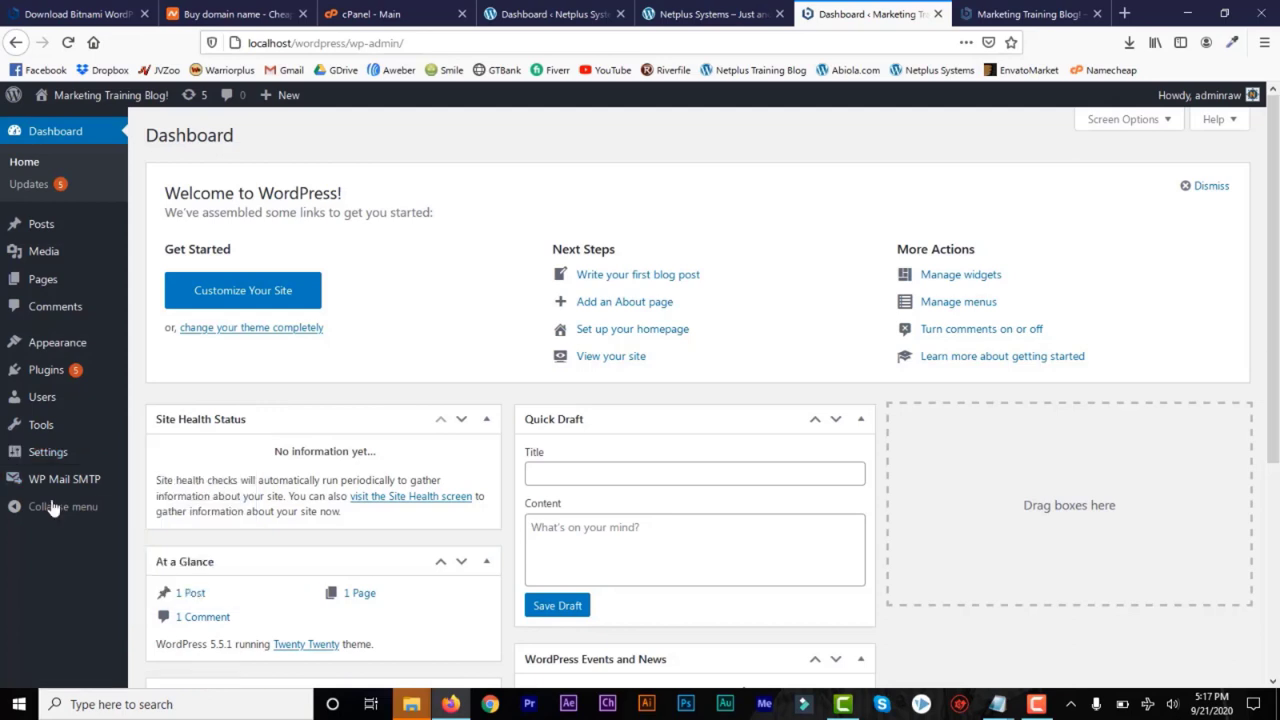
# Set the site's tagline to "This is the Tagline of the Website" in the General Settings and save the changes
pyautogui.click(157, 458)
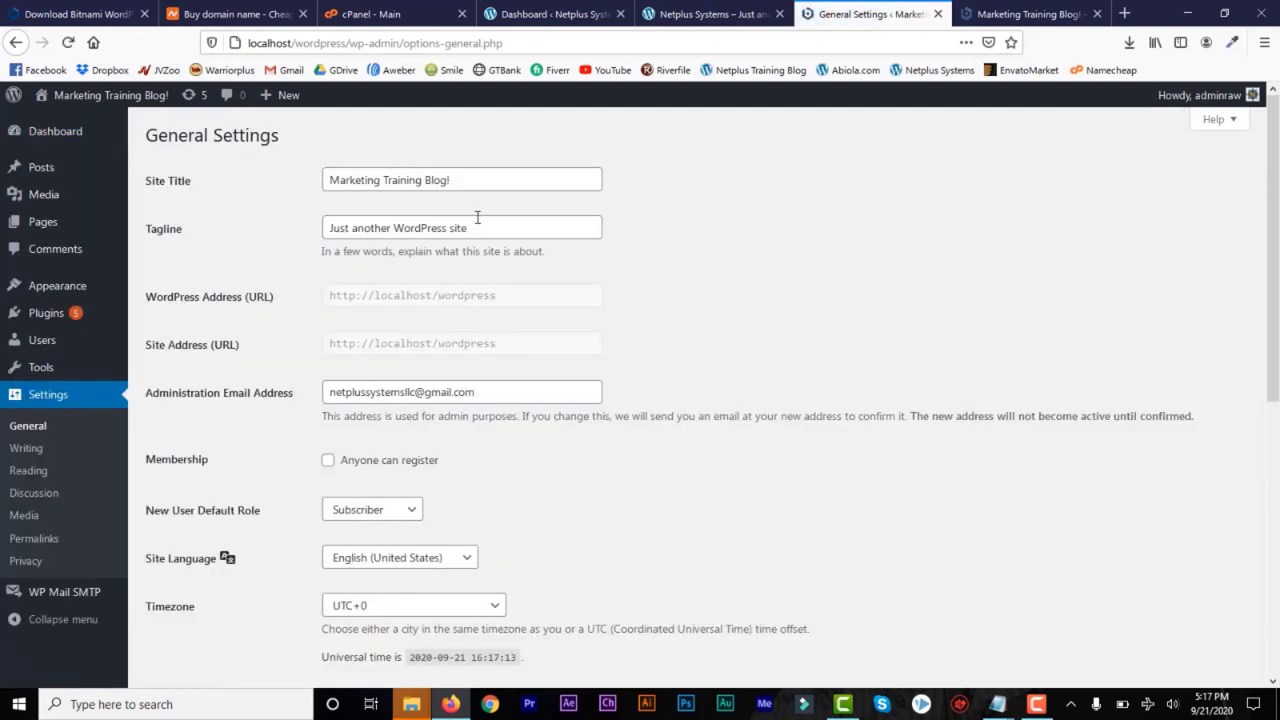
pyautogui.click(504, 231)
pyautogui.moveTo(477, 228); pyautogui.dragTo(256, 237)
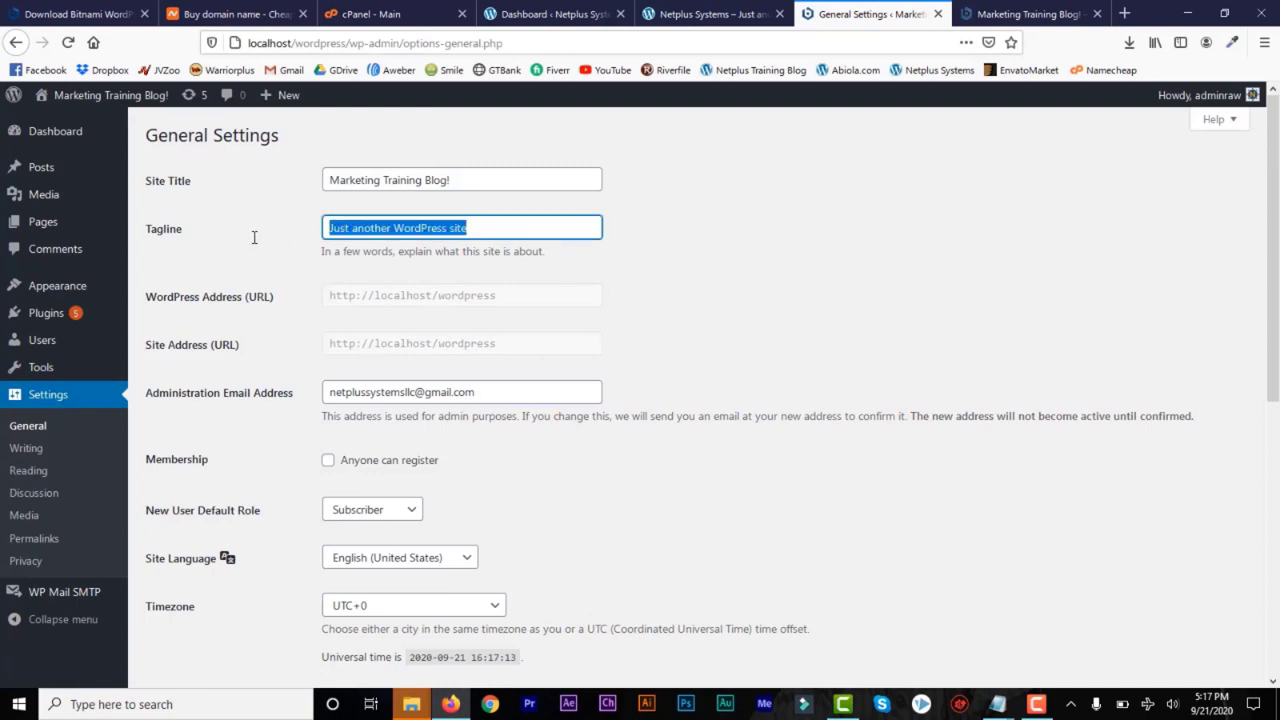
pyautogui.write('This is the Tagline of the Website')
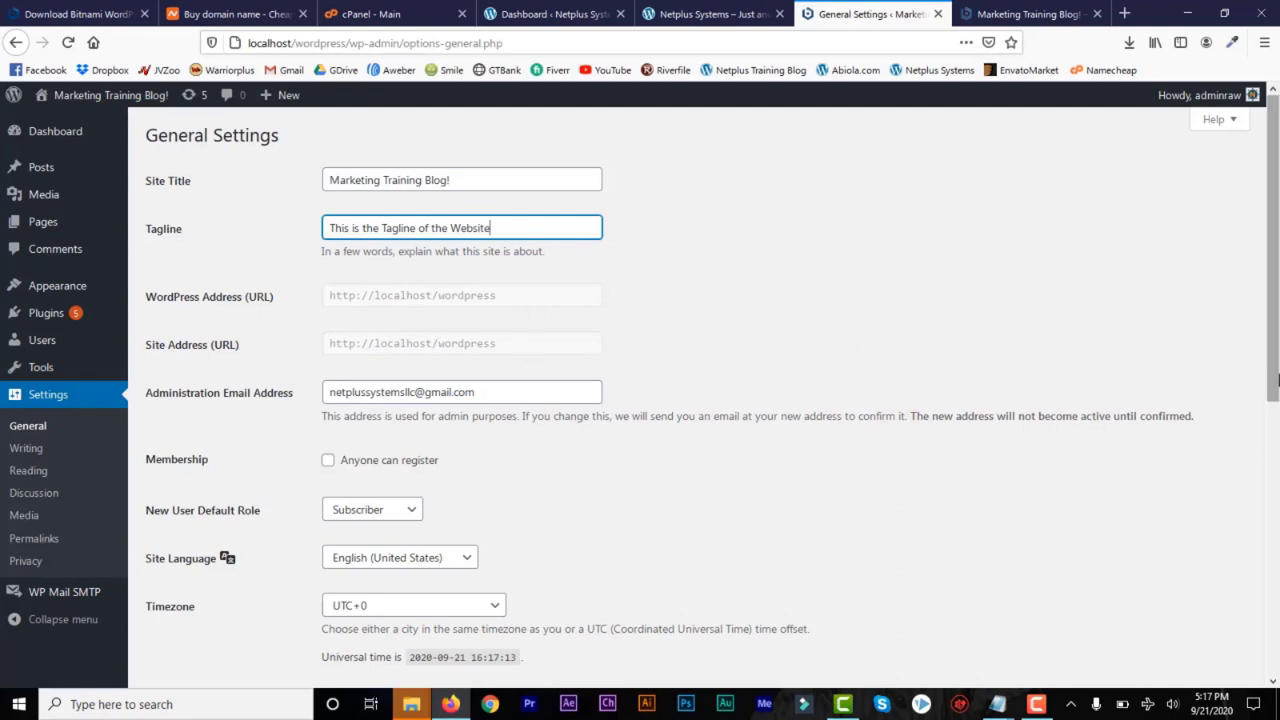
pyautogui.scroll(-5, 1273, 487)
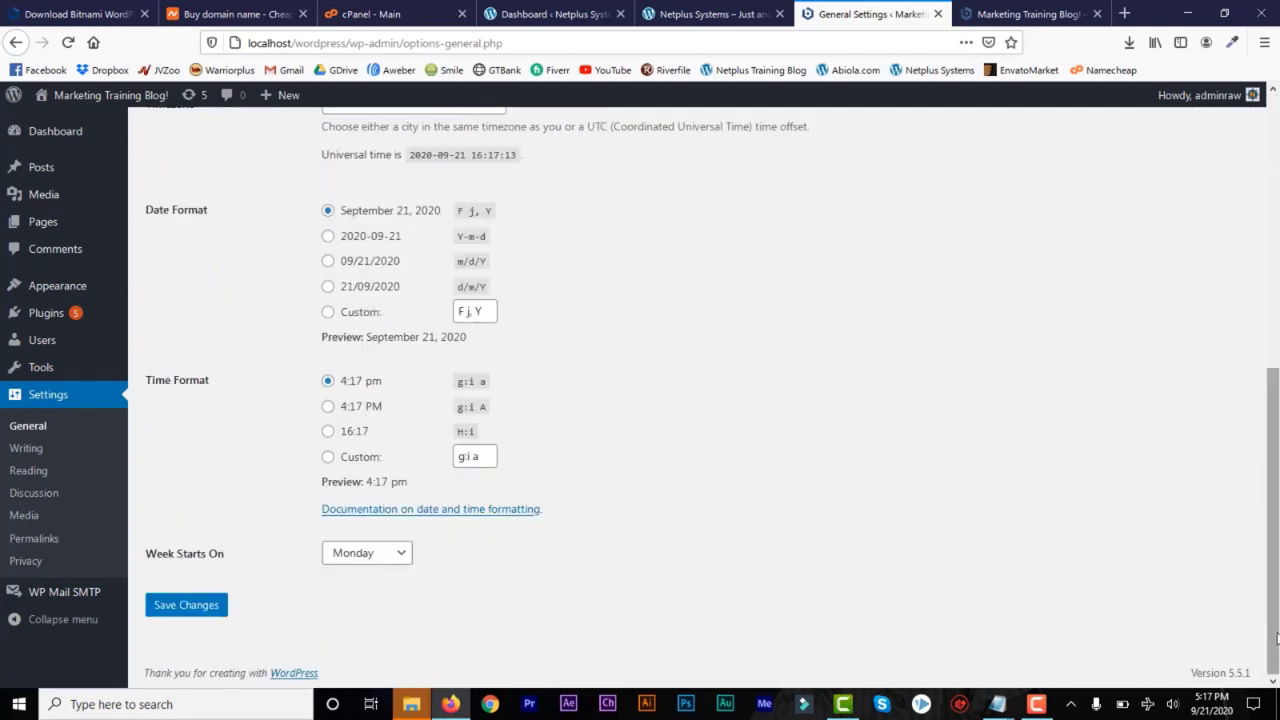
pyautogui.click(171, 609)
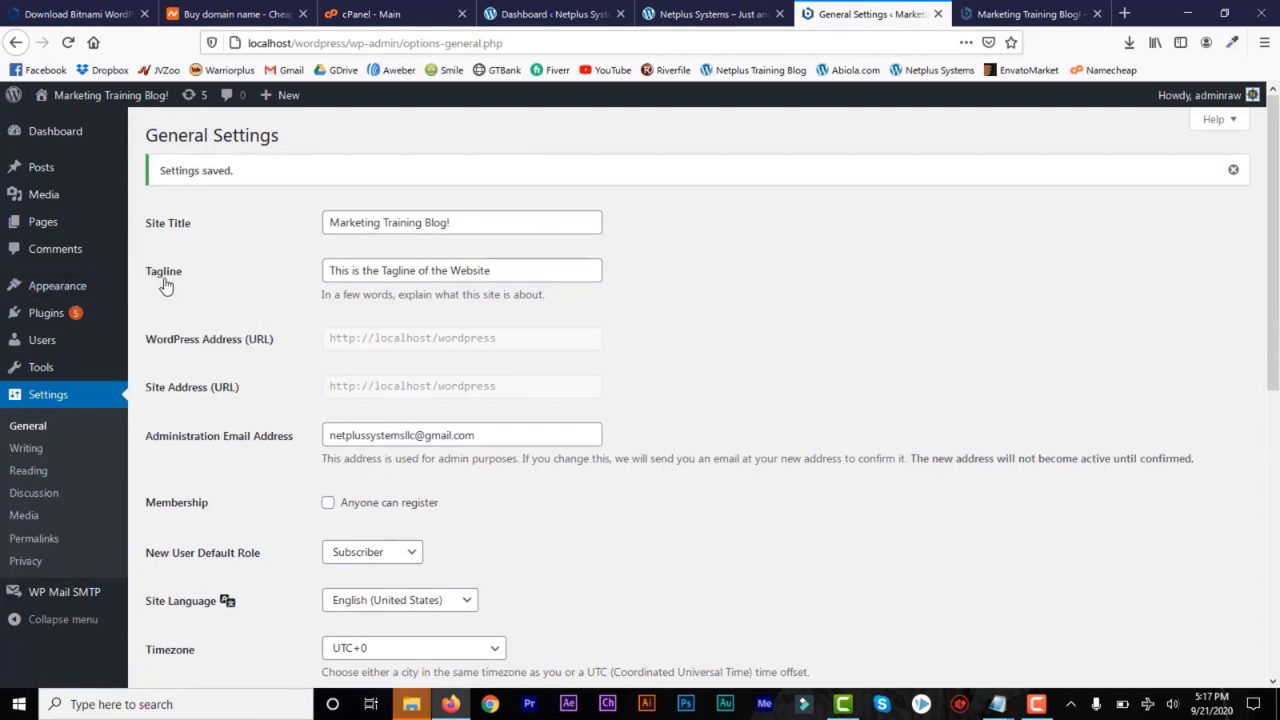
# Open the installed themes, review the current design on the Marketing Training Blog! front page, and return to the themes
pyautogui.moveTo(58, 293)
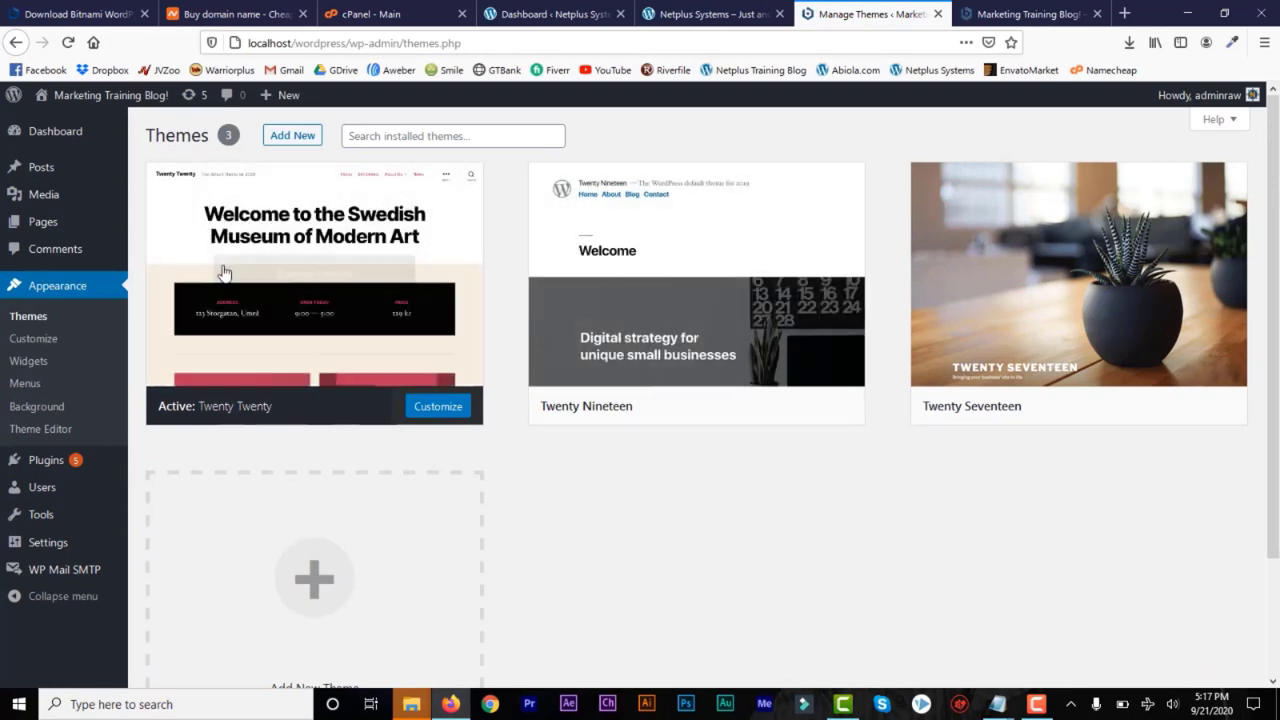
pyautogui.hotkey('ctrl', 'Tab')
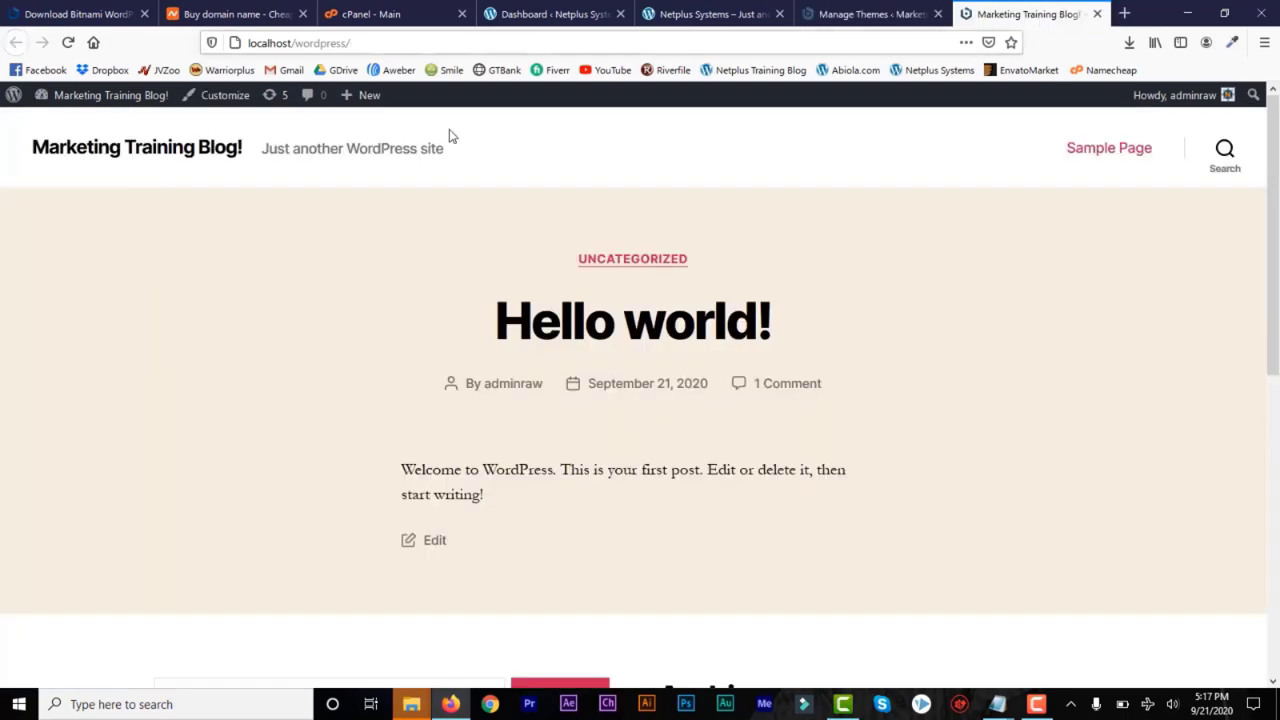
pyautogui.moveTo(1276, 348)
pyautogui.mouseDown()
pyautogui.moveTo(1276, 640)
pyautogui.moveTo(1276, 340)
pyautogui.mouseUp()
pyautogui.click(874, 13)
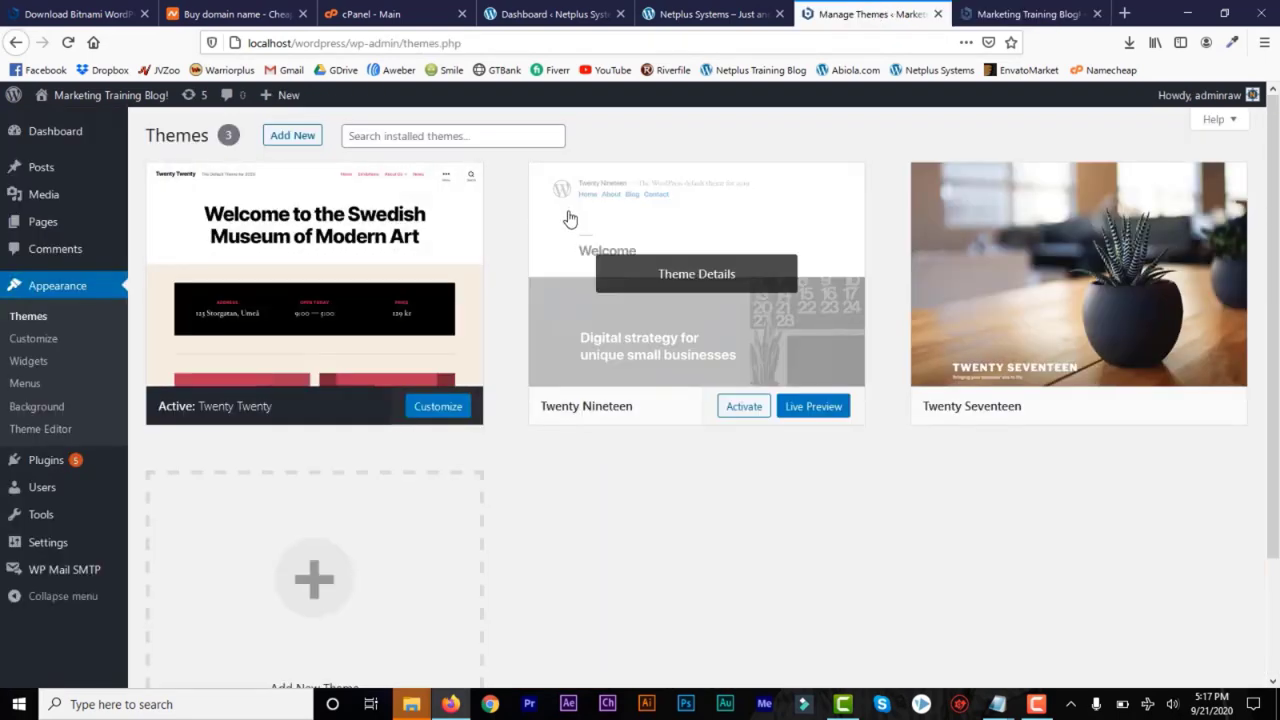
# Find the Astra theme by searching the new themes for "astra", and install and activate it
pyautogui.click(286, 139)
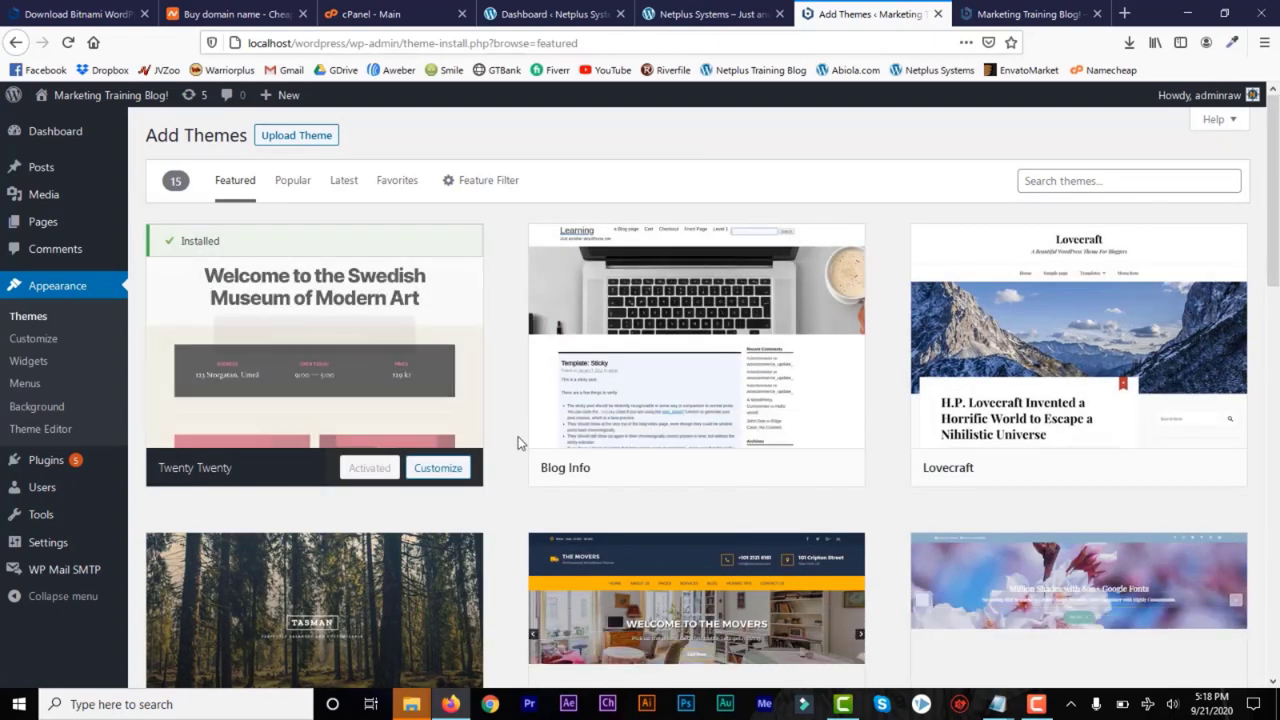
pyautogui.moveTo(1274, 249); pyautogui.dragTo(1278, 176)
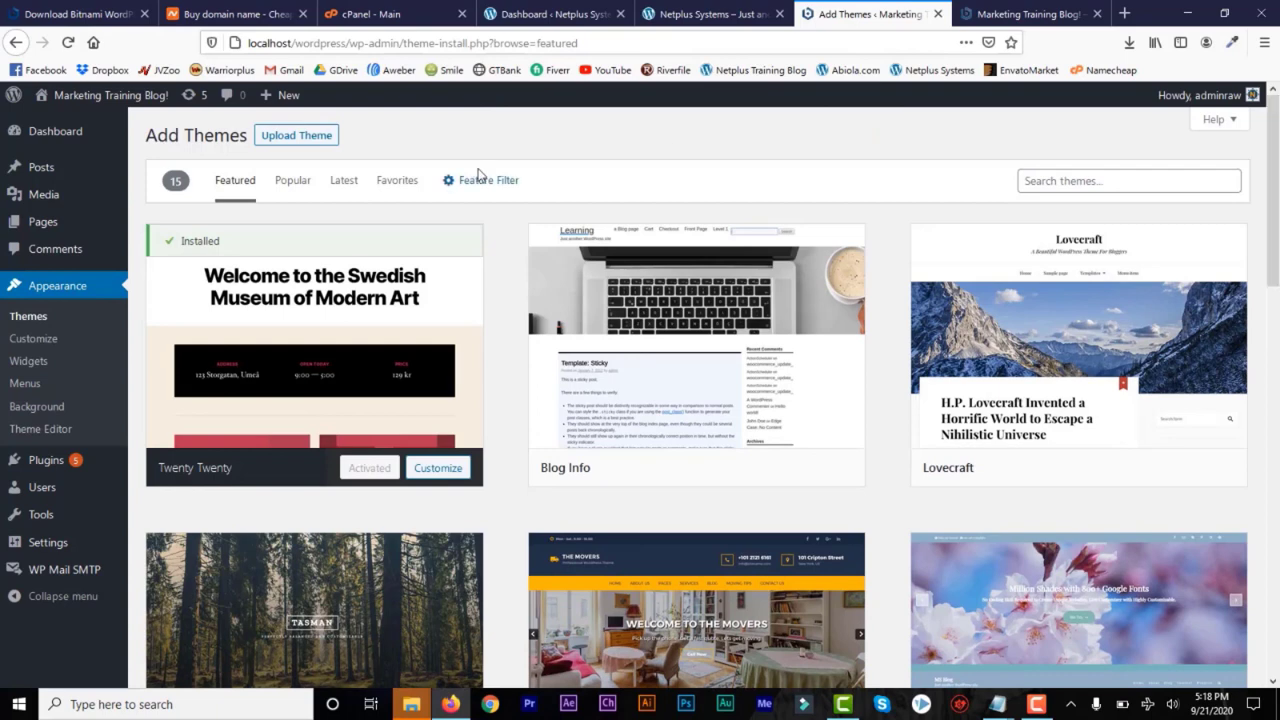
pyautogui.click(280, 190)
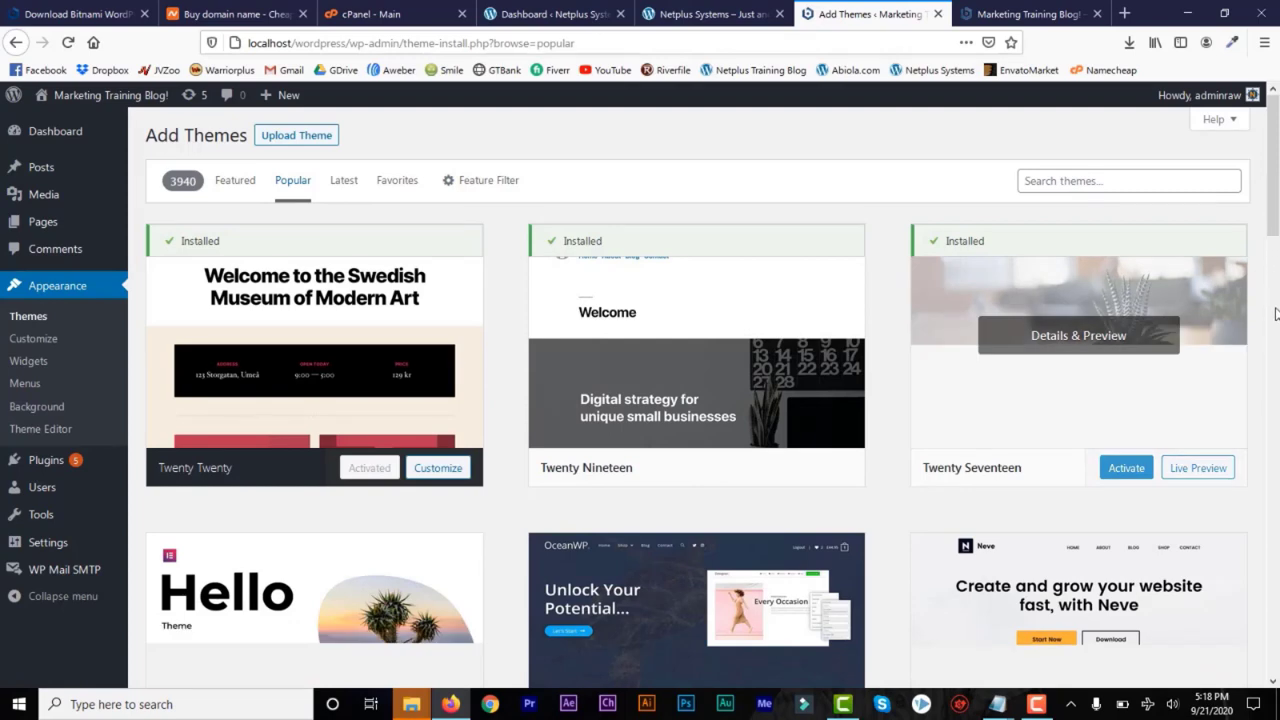
pyautogui.moveTo(1275, 145)
pyautogui.mouseDown()
pyautogui.moveTo(1276, 270)
pyautogui.moveTo(1278, 143)
pyautogui.mouseUp()
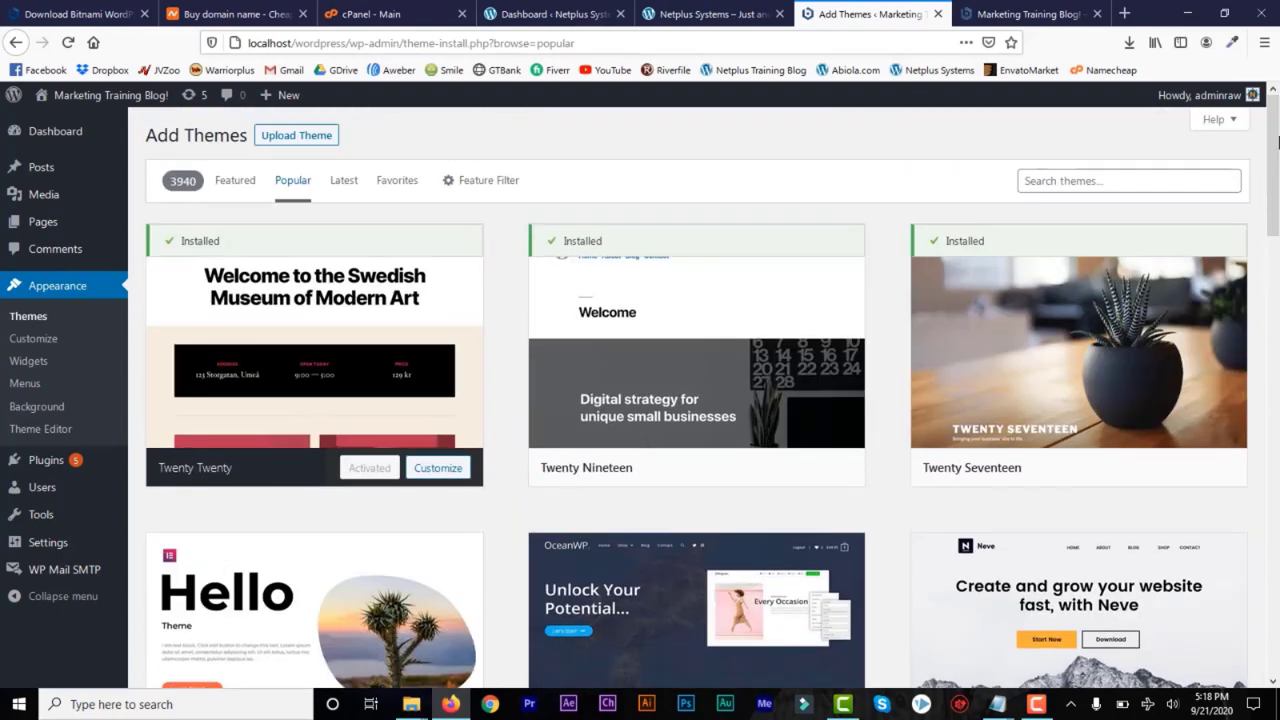
pyautogui.click(1037, 181)
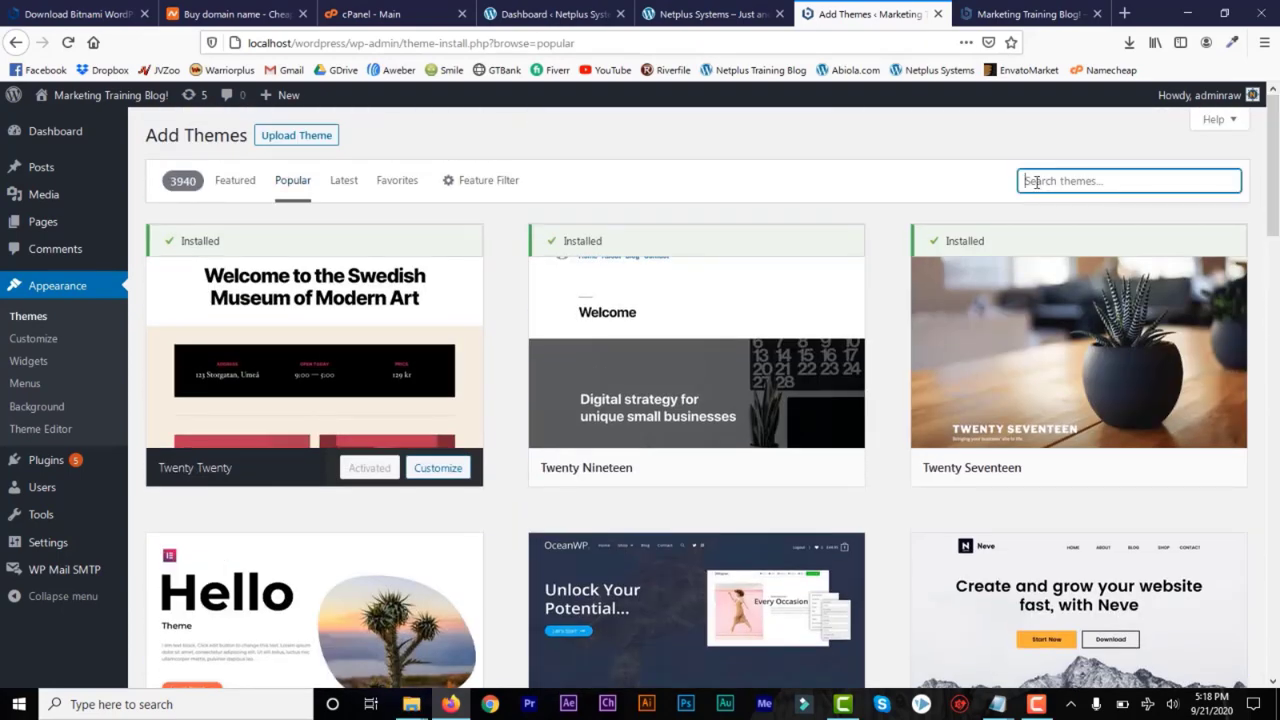
pyautogui.write('astra')
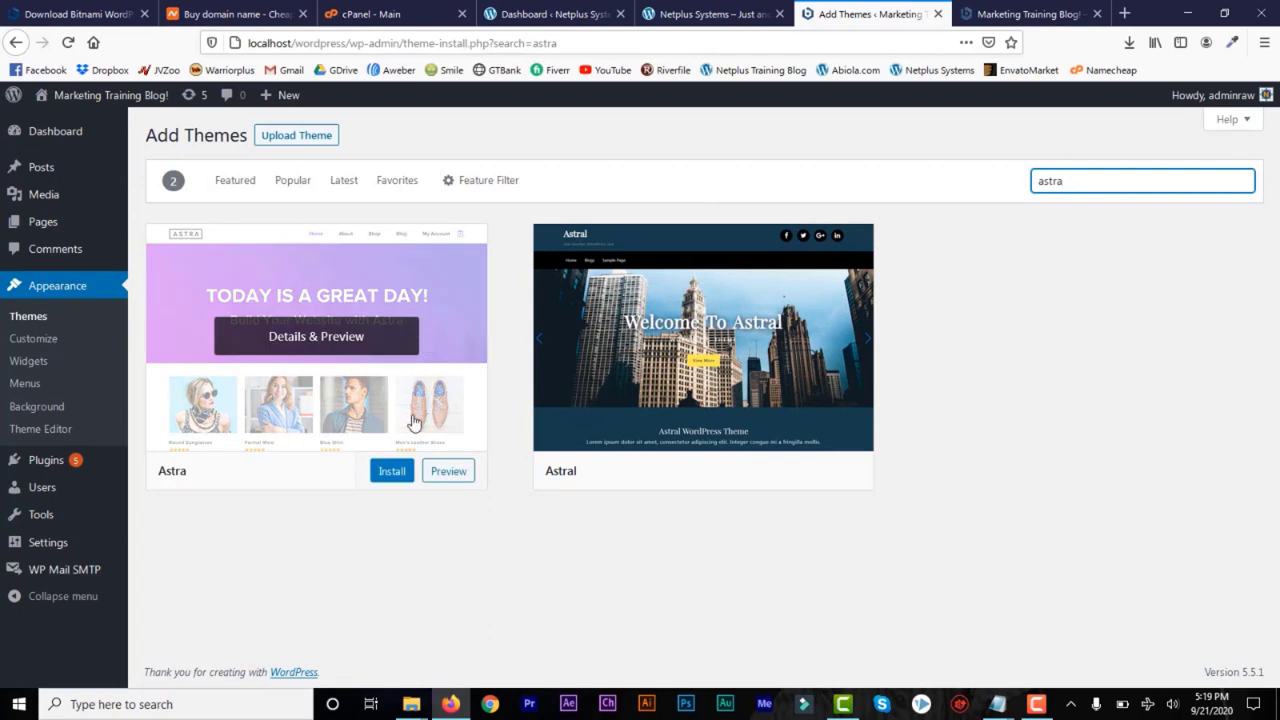
pyautogui.click(388, 477)
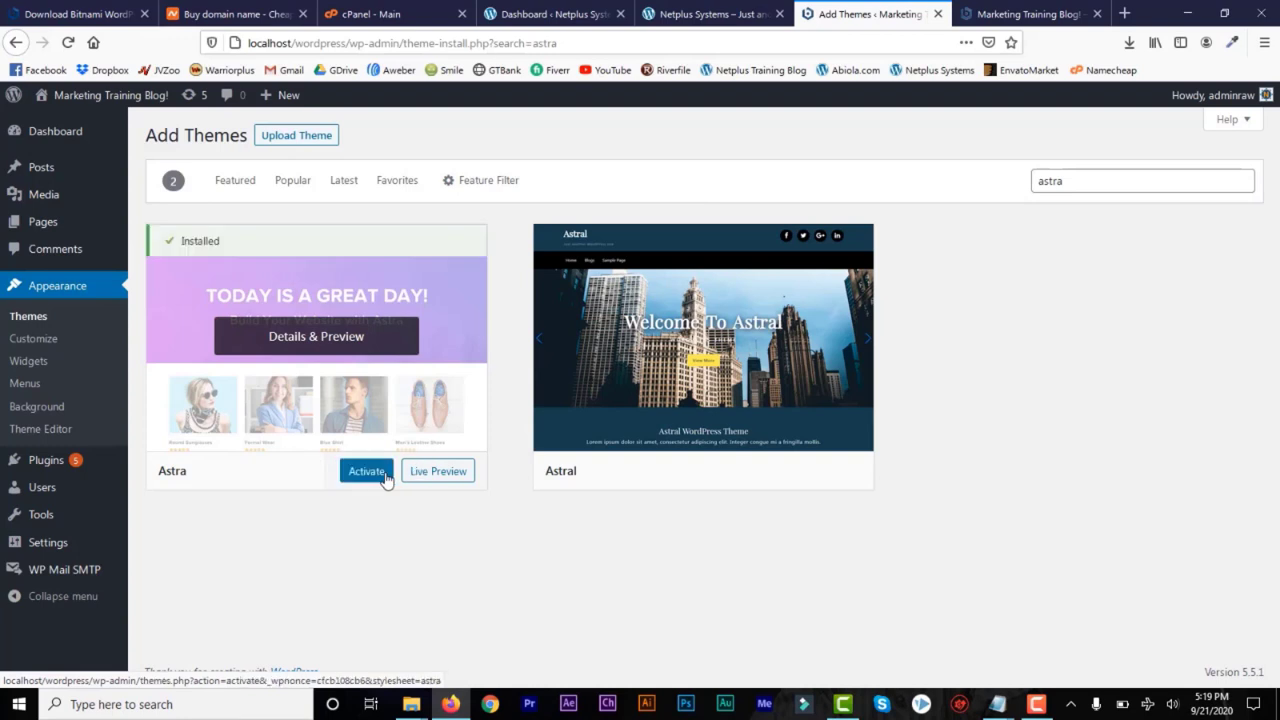
pyautogui.click(361, 477)
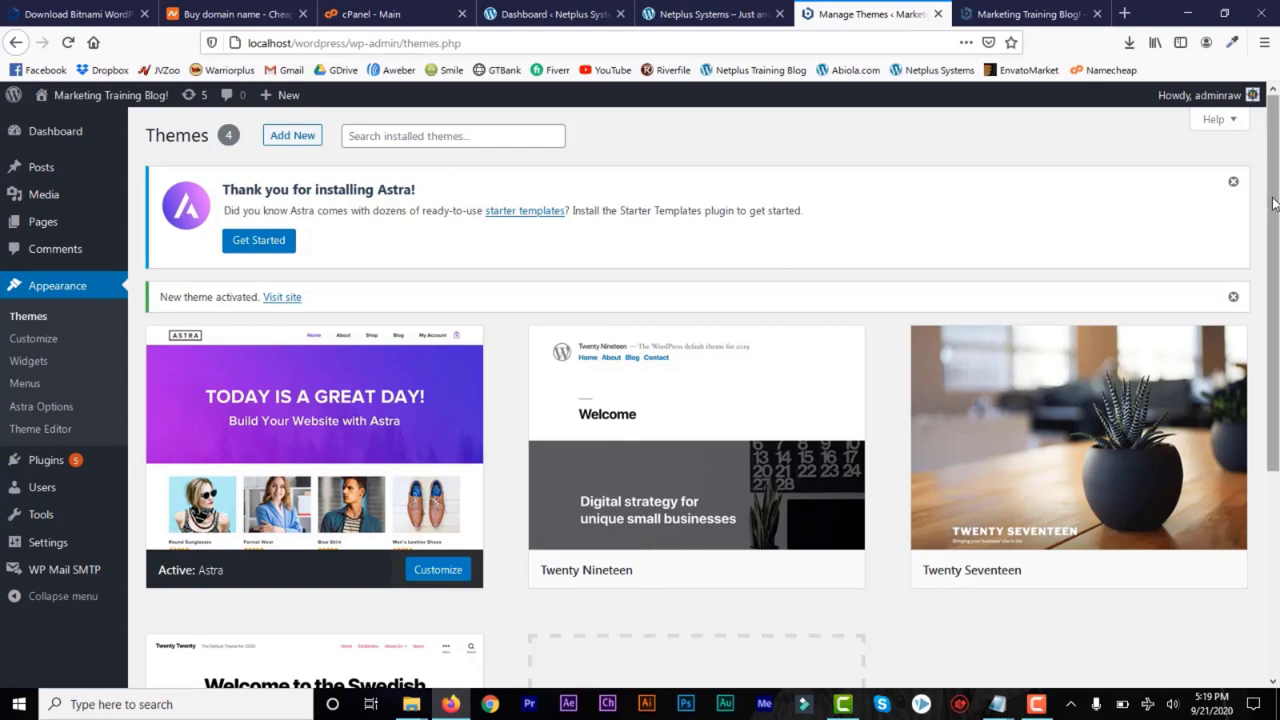
# Install the starter template importer plugin from the Astra Options and choose Elementor as the page builder
pyautogui.scroll(-1, 1268, 207)
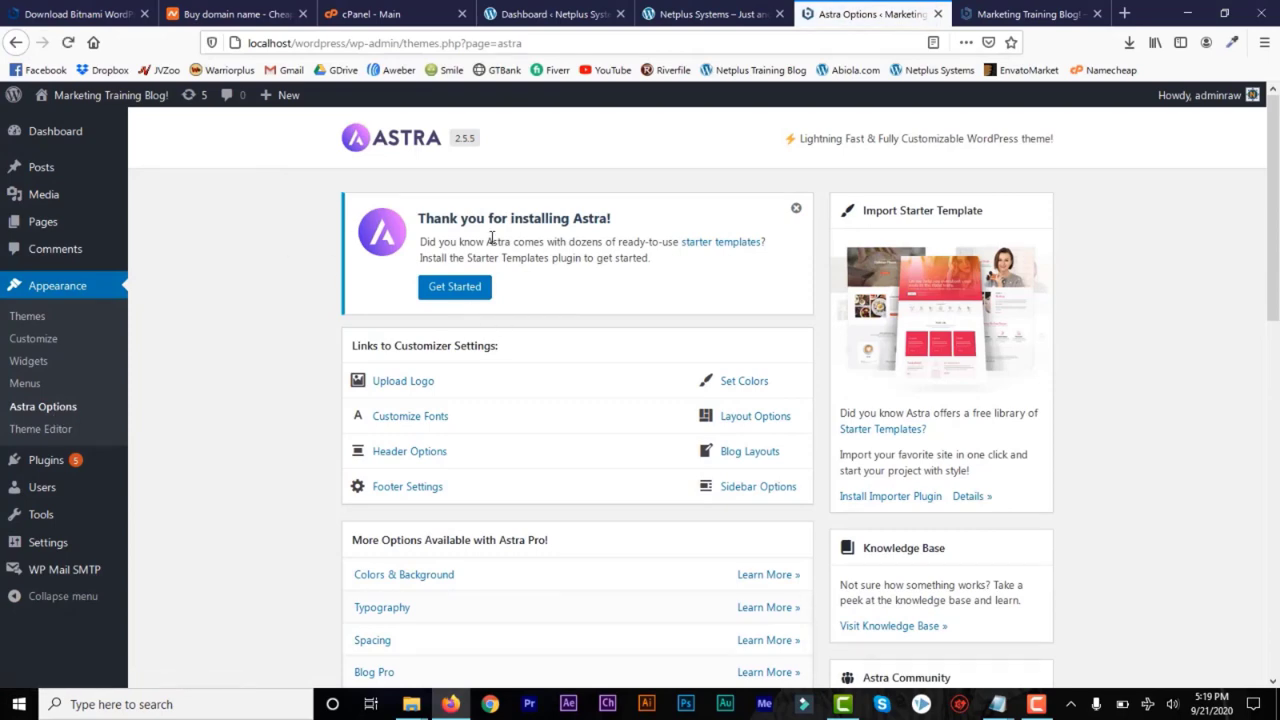
pyautogui.moveTo(1273, 215); pyautogui.dragTo(1273, 425)
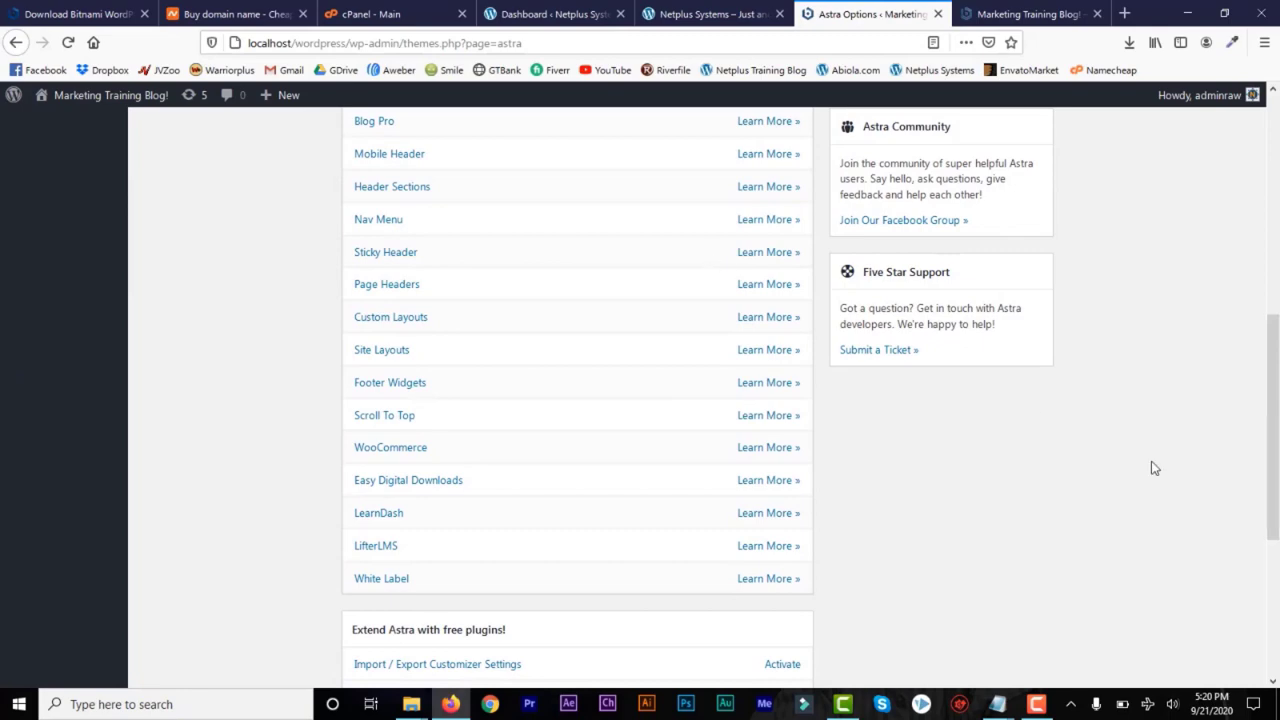
pyautogui.moveTo(1274, 474); pyautogui.dragTo(1277, 272)
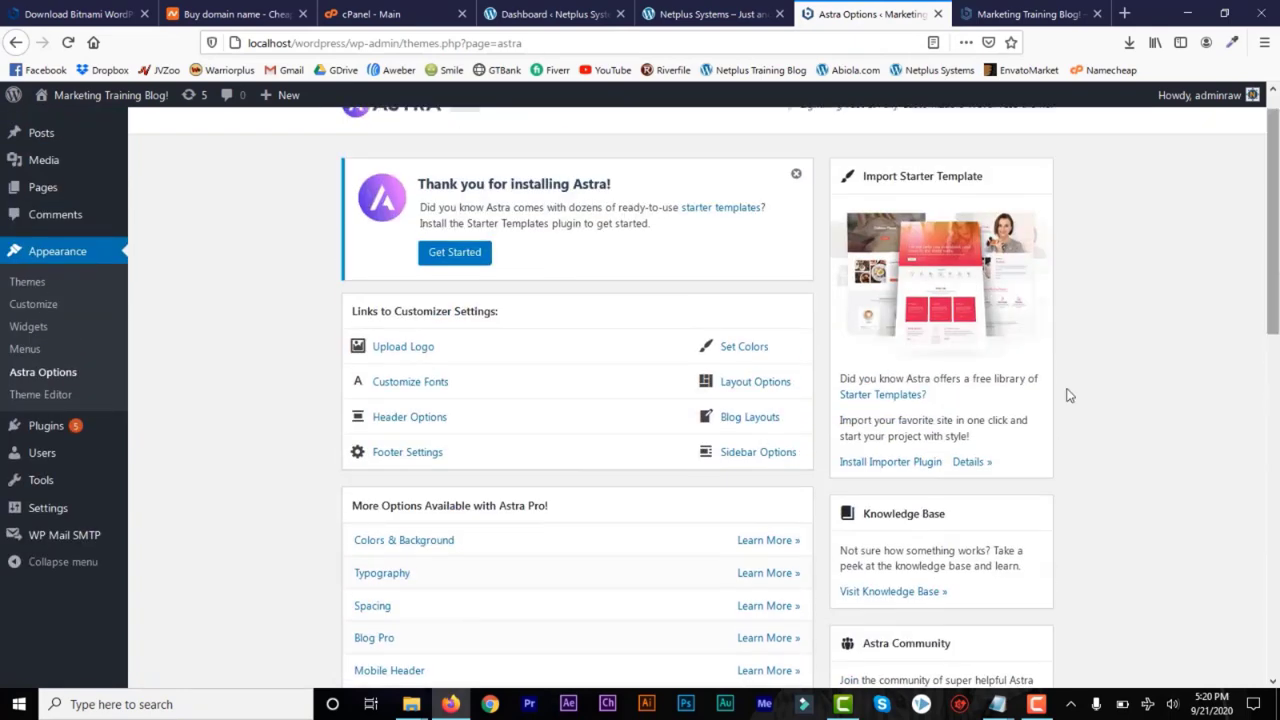
pyautogui.click(884, 463)
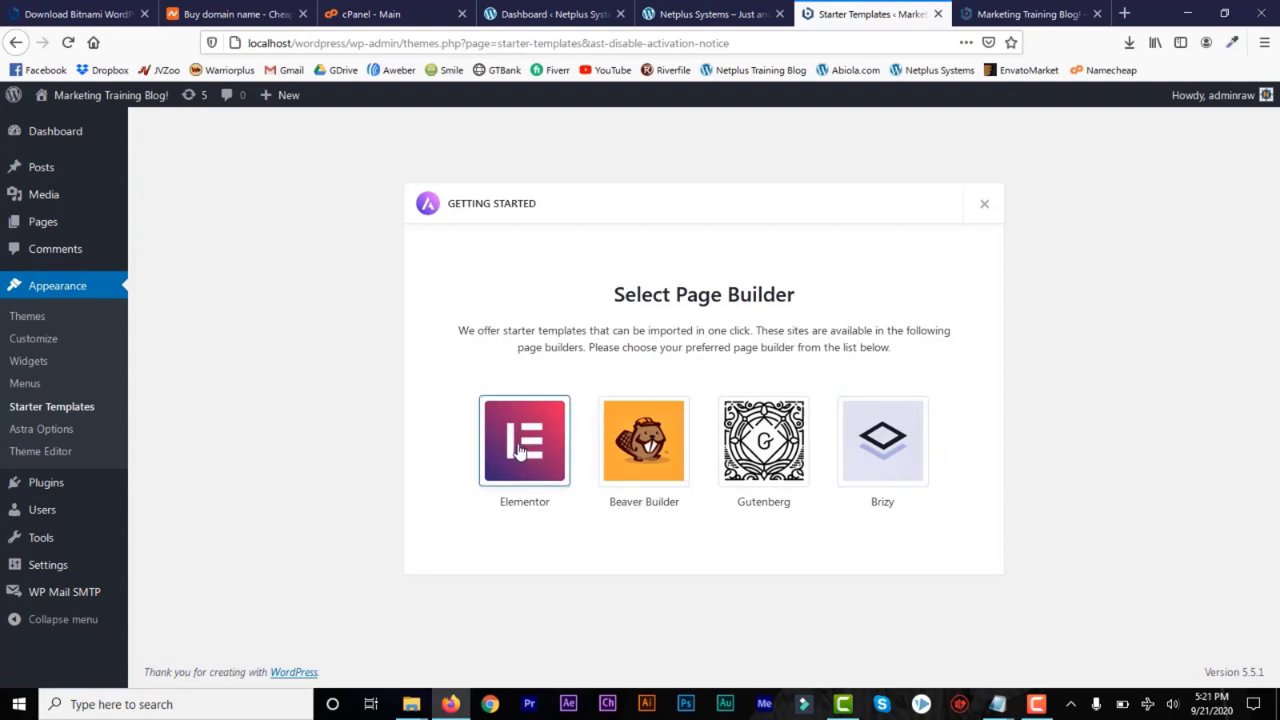
pyautogui.click(566, 437)
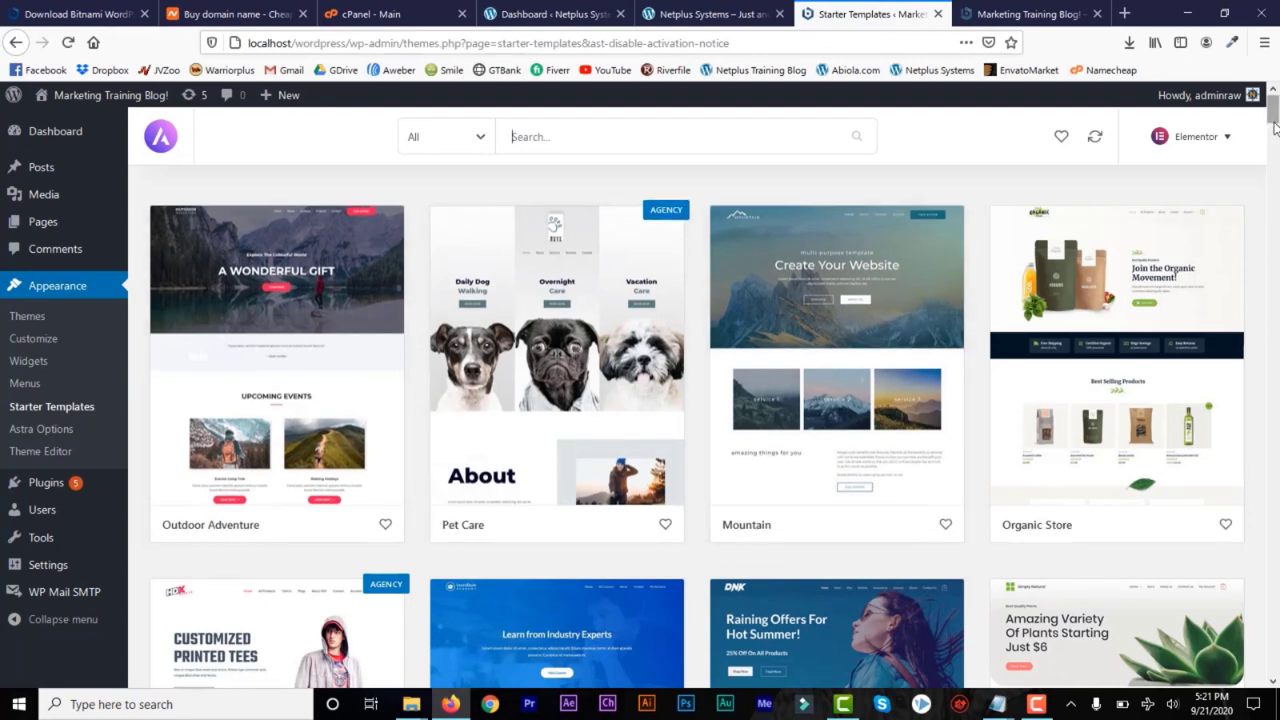
# Check the page builder choices and filter the Elementor starter templates to free ones in the Business category
pyautogui.moveTo(1273, 123)
pyautogui.mouseDown()
pyautogui.moveTo(1274, 146)
pyautogui.moveTo(1277, 106)
pyautogui.mouseUp()
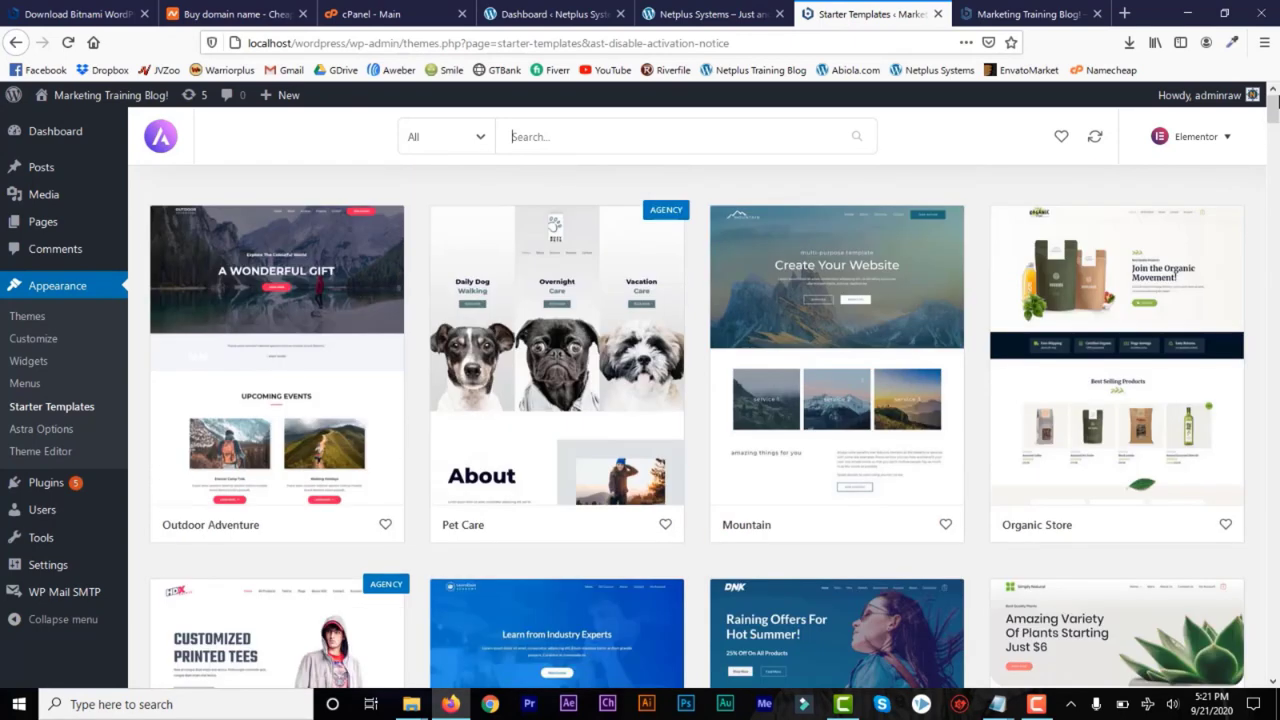
pyautogui.click(1227, 137)
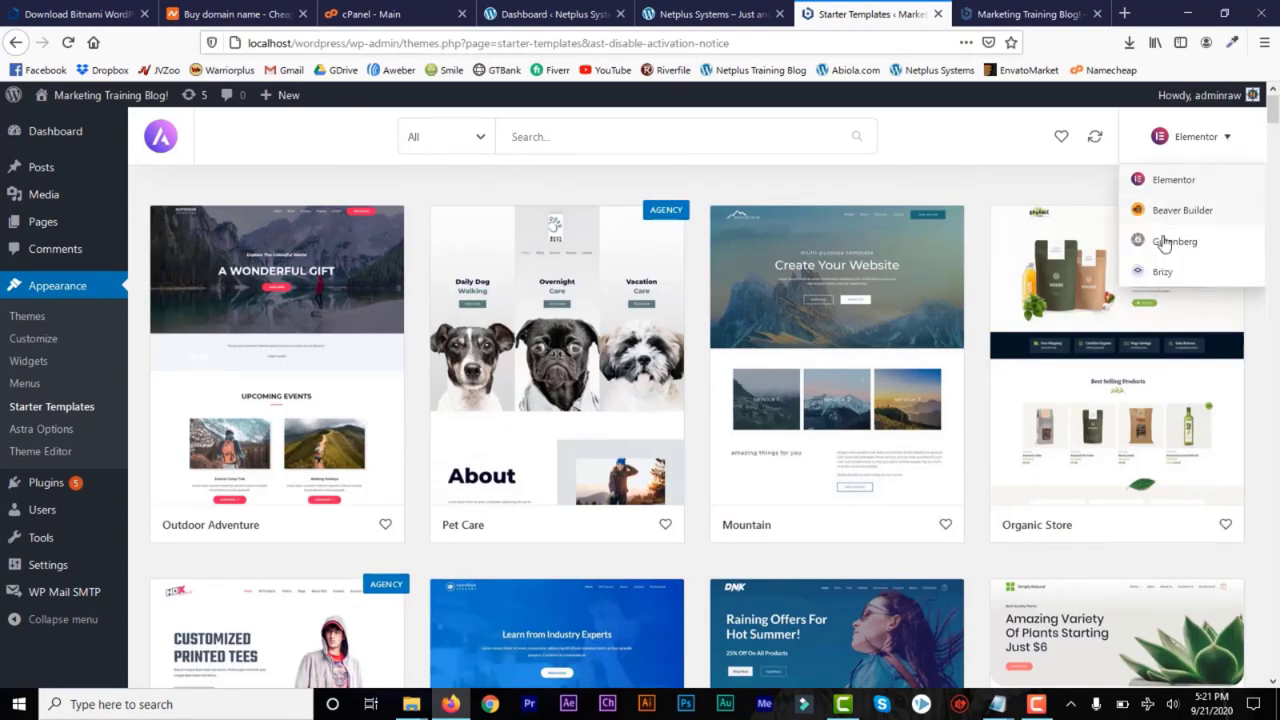
pyautogui.click(1228, 140)
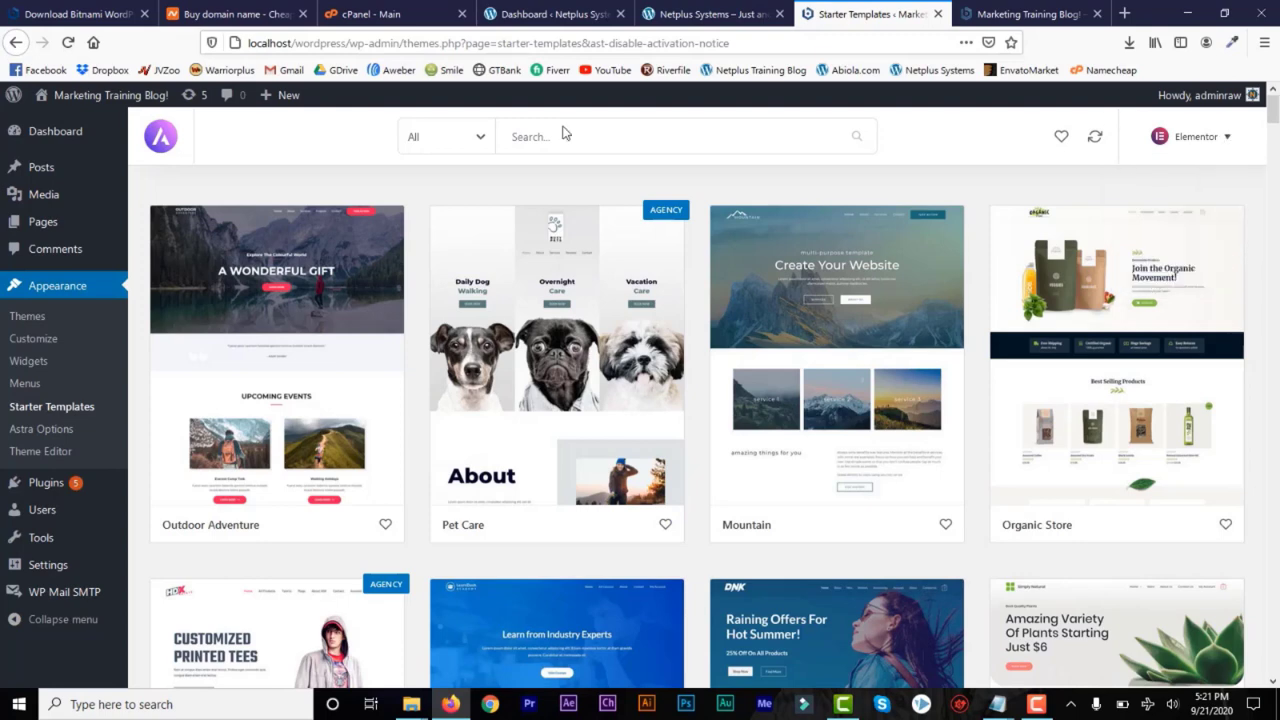
pyautogui.click(479, 139)
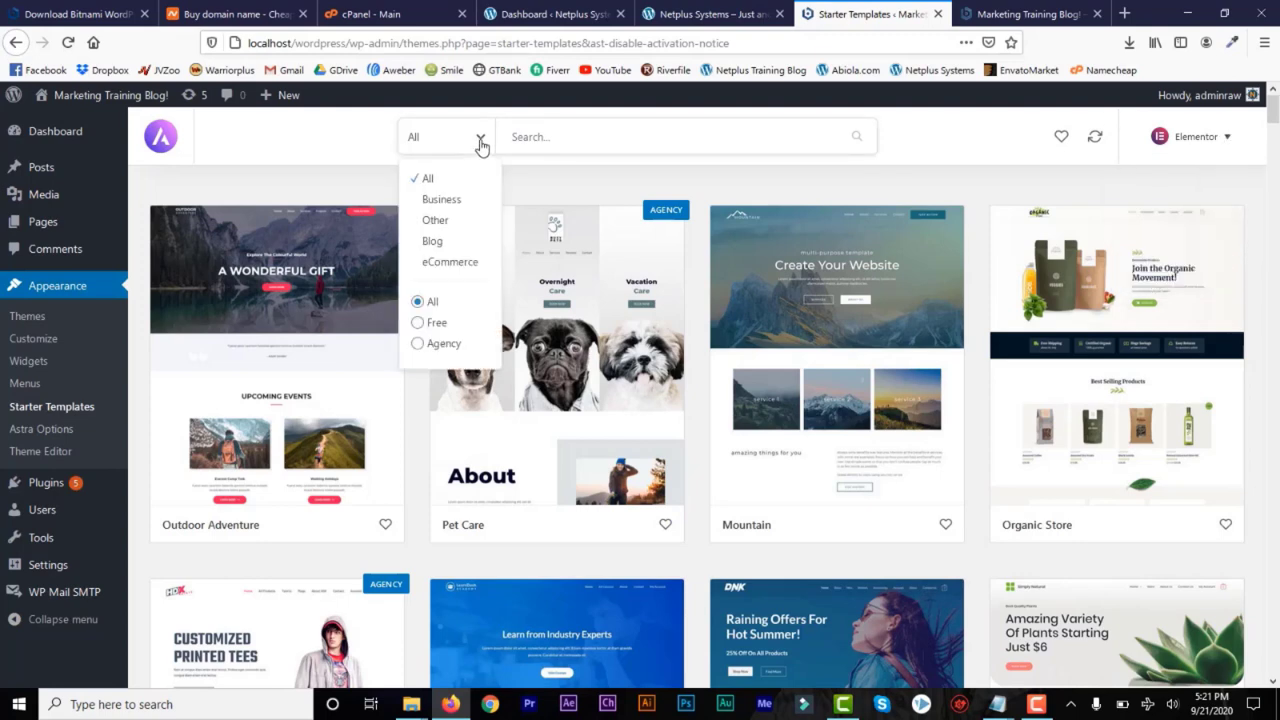
pyautogui.click(441, 203)
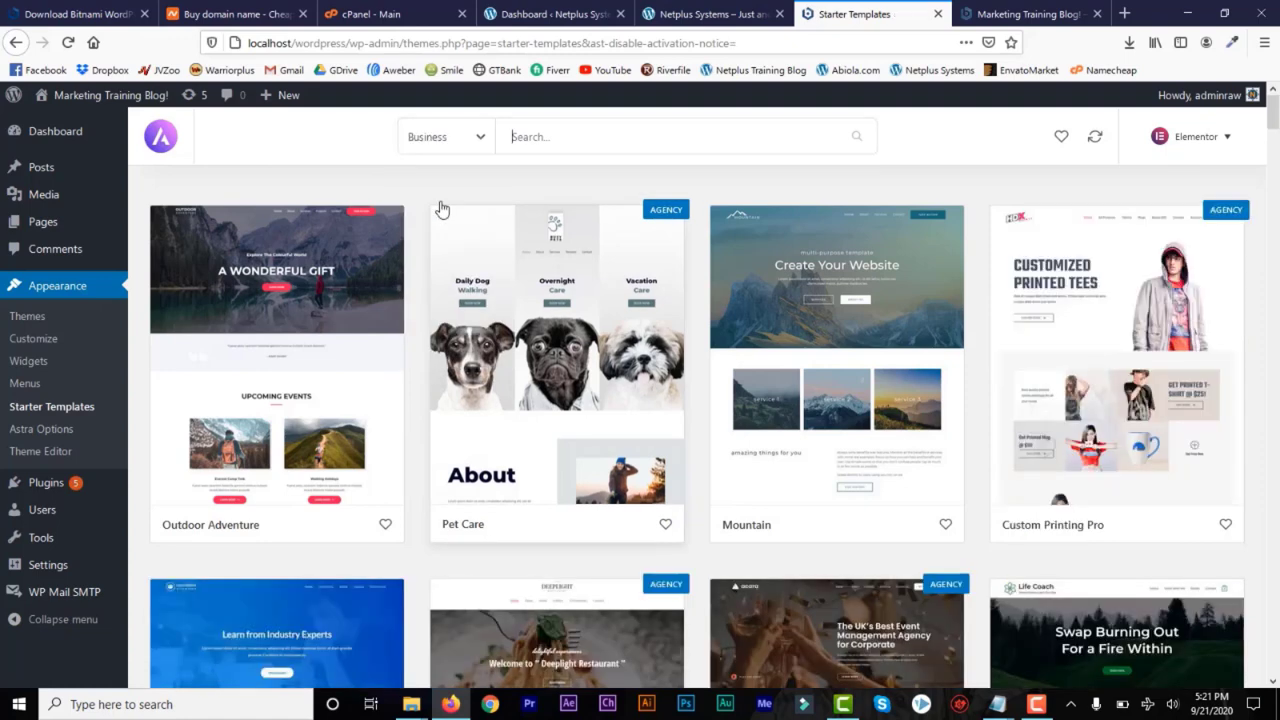
pyautogui.click(481, 141)
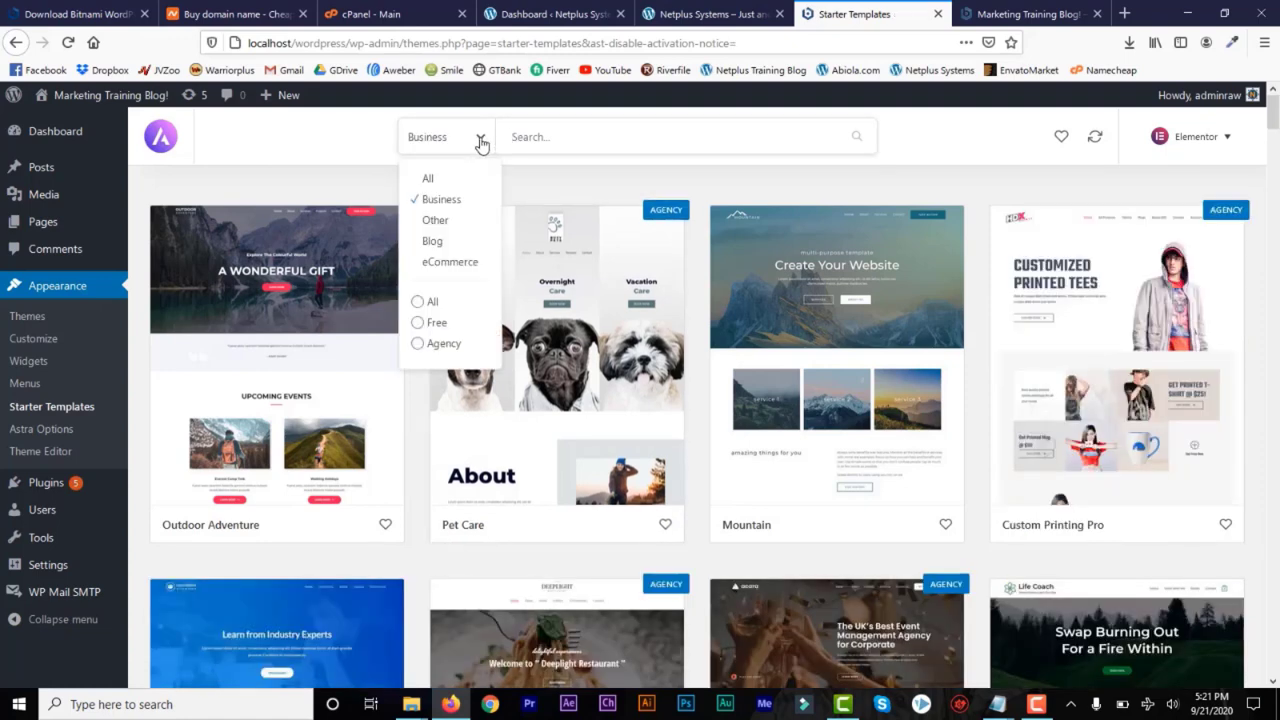
pyautogui.click(418, 325)
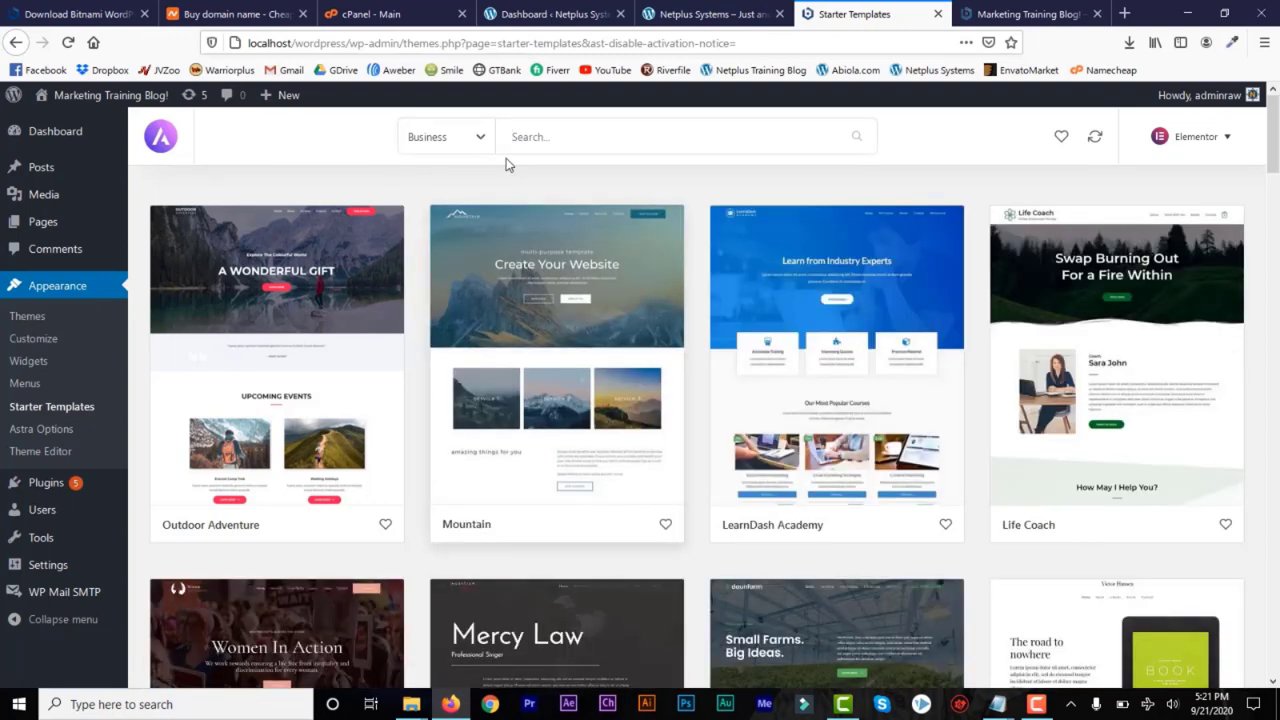
pyautogui.click(481, 141)
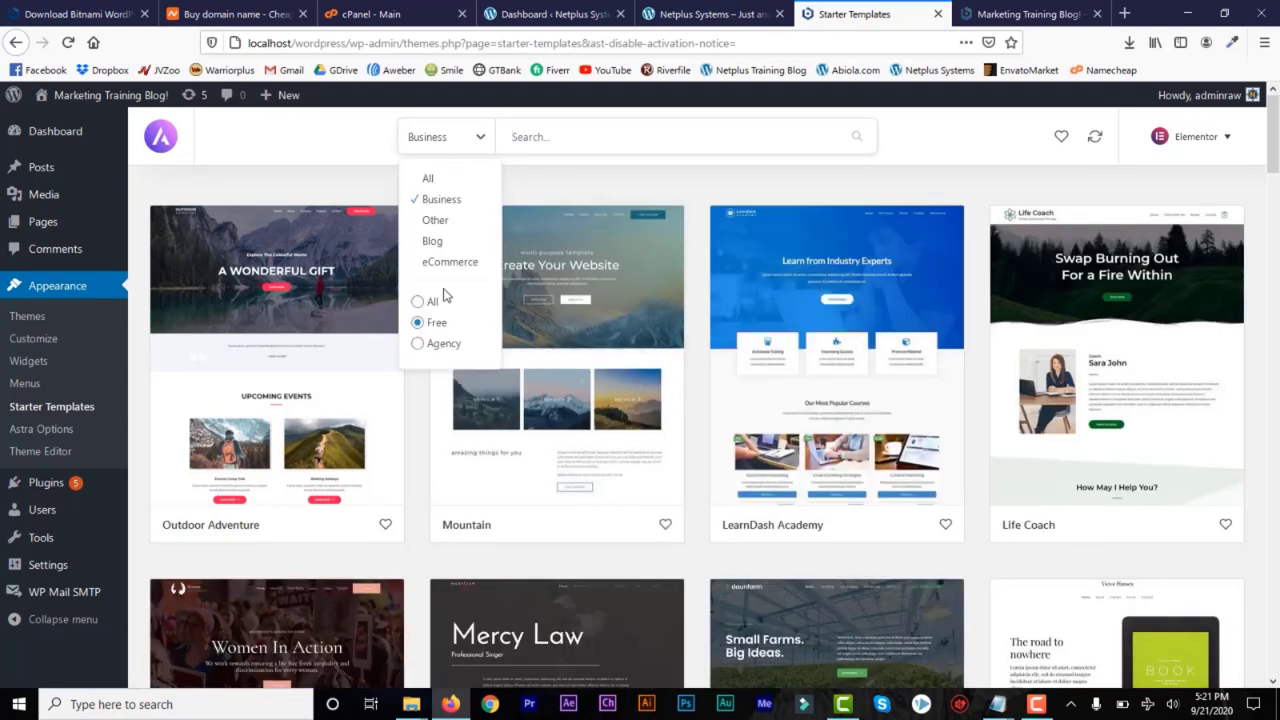
pyautogui.click(482, 137)
# Open the Real Estate starter template and preview its About Us, Properties, Agents, FAQ, Contact and Home pages
pyautogui.moveTo(1275, 133); pyautogui.dragTo(1275, 342)
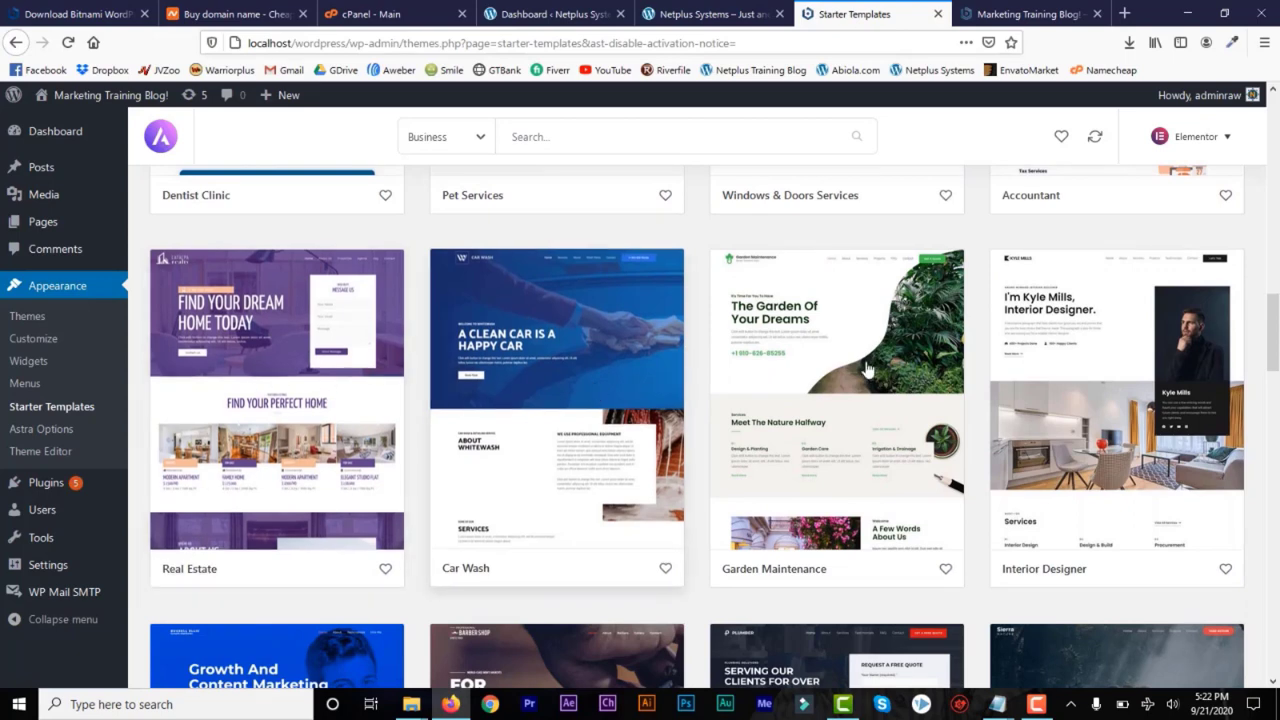
pyautogui.click(300, 343)
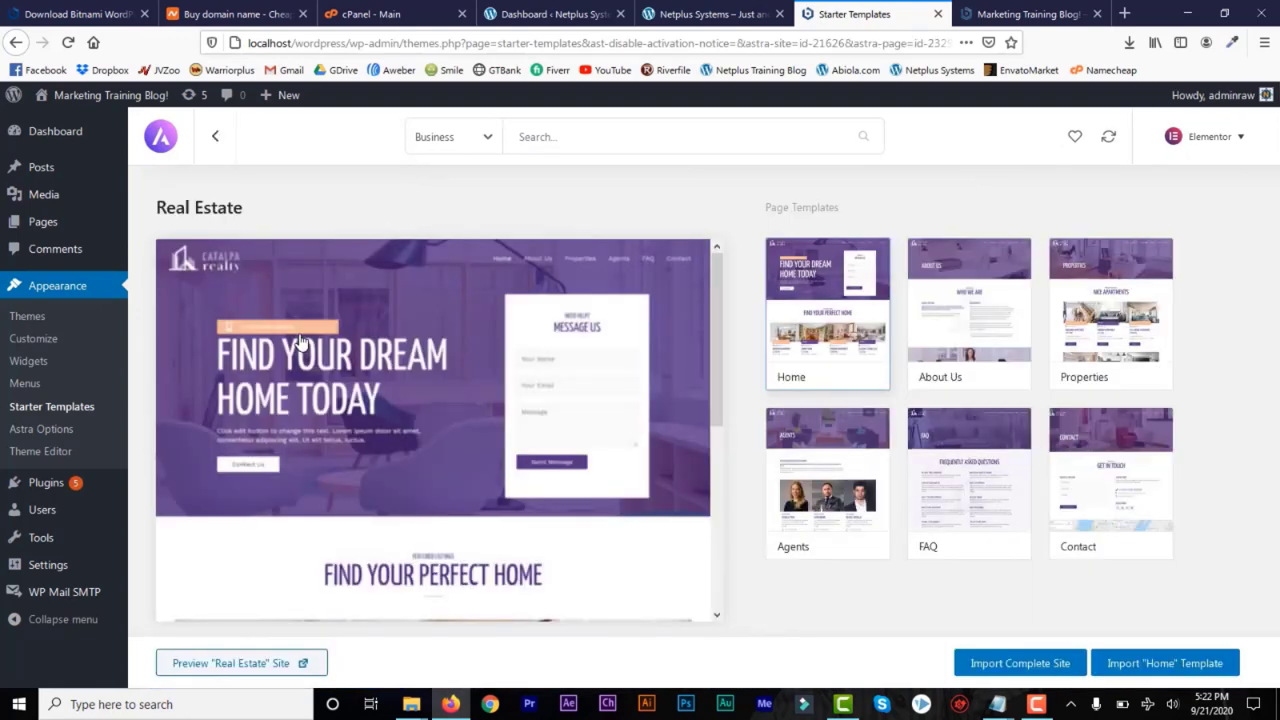
pyautogui.click(966, 331)
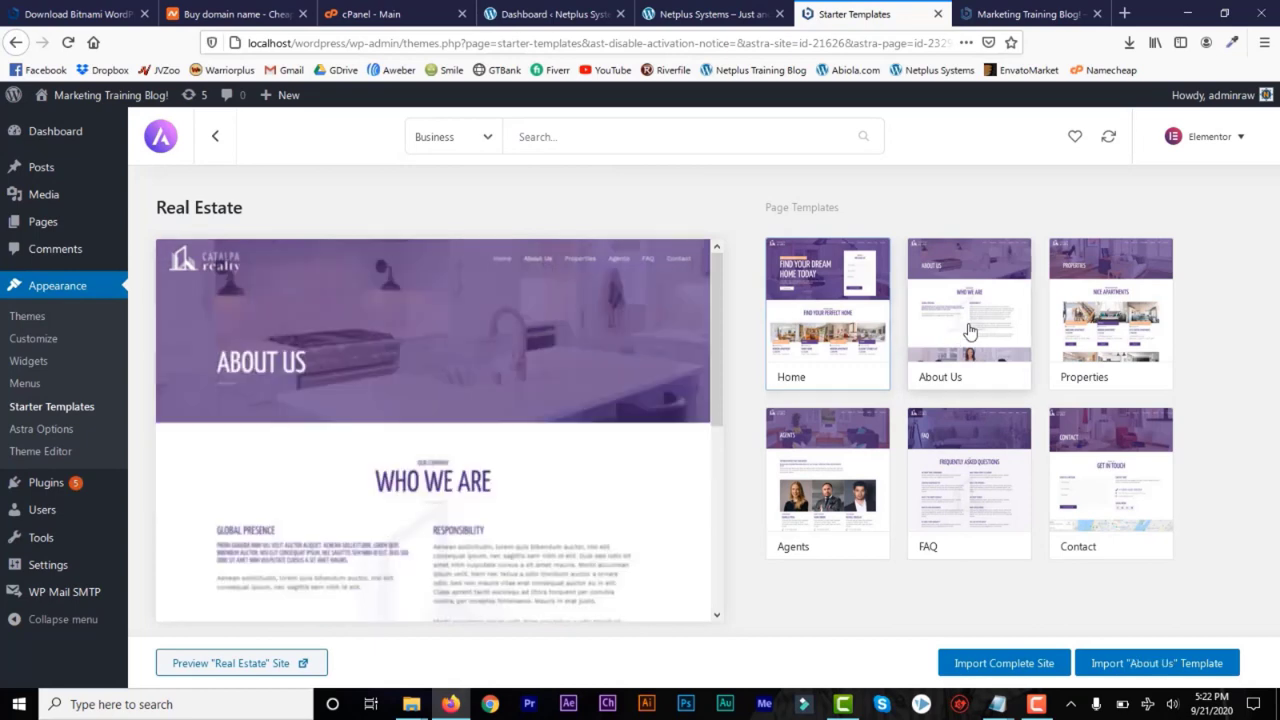
pyautogui.click(1145, 322)
pyautogui.click(855, 459)
pyautogui.click(966, 472)
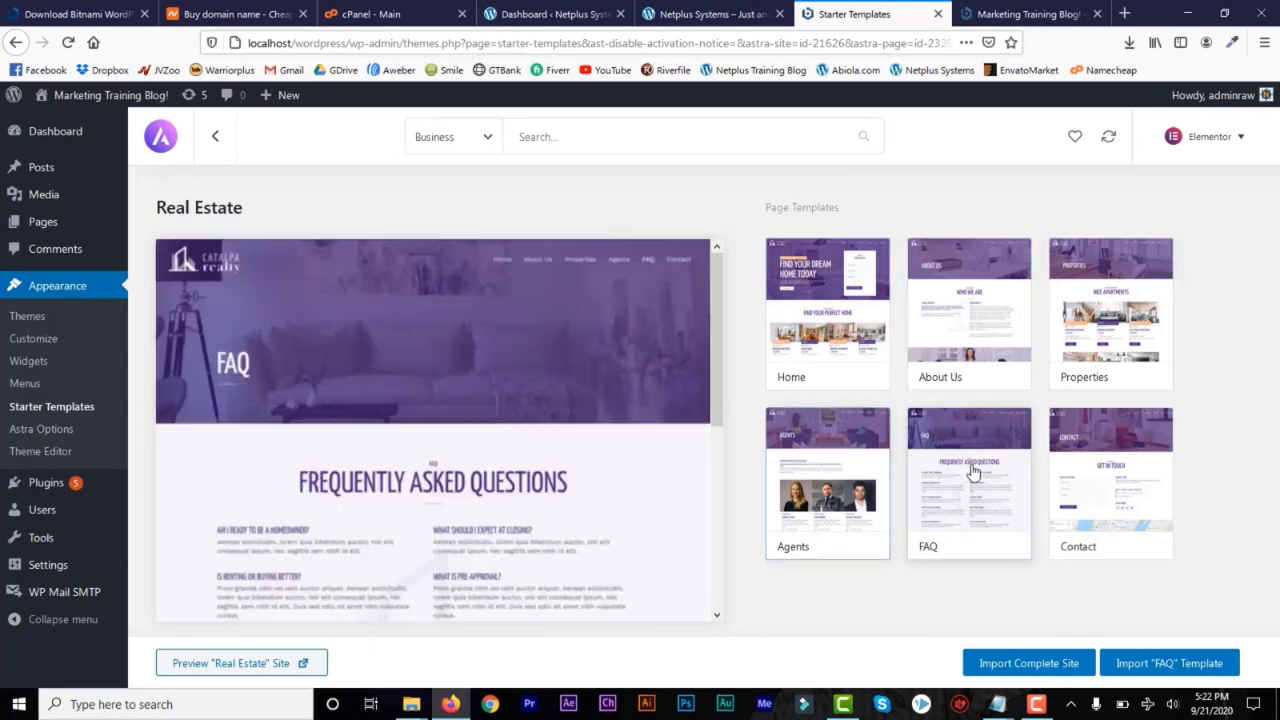
pyautogui.click(1107, 455)
pyautogui.click(876, 318)
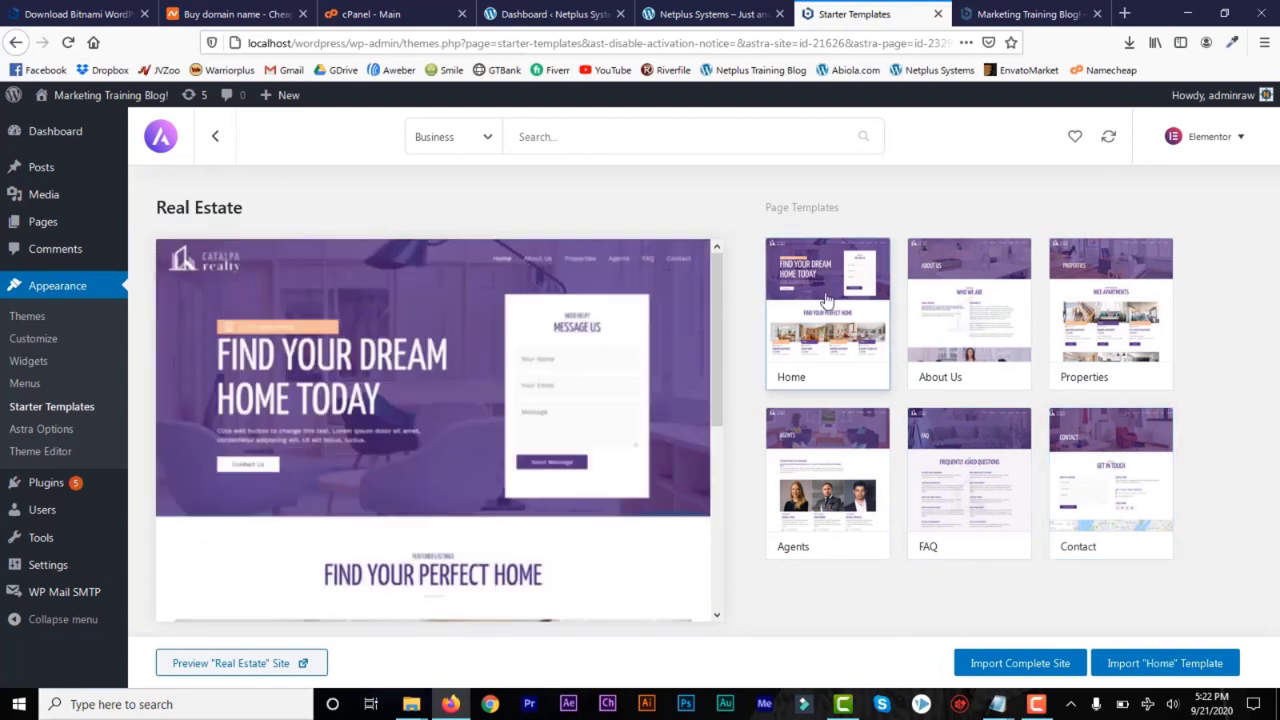
# Import the complete Real Estate site with its customizer settings, widgets, required plugins and content
pyautogui.click(1001, 668)
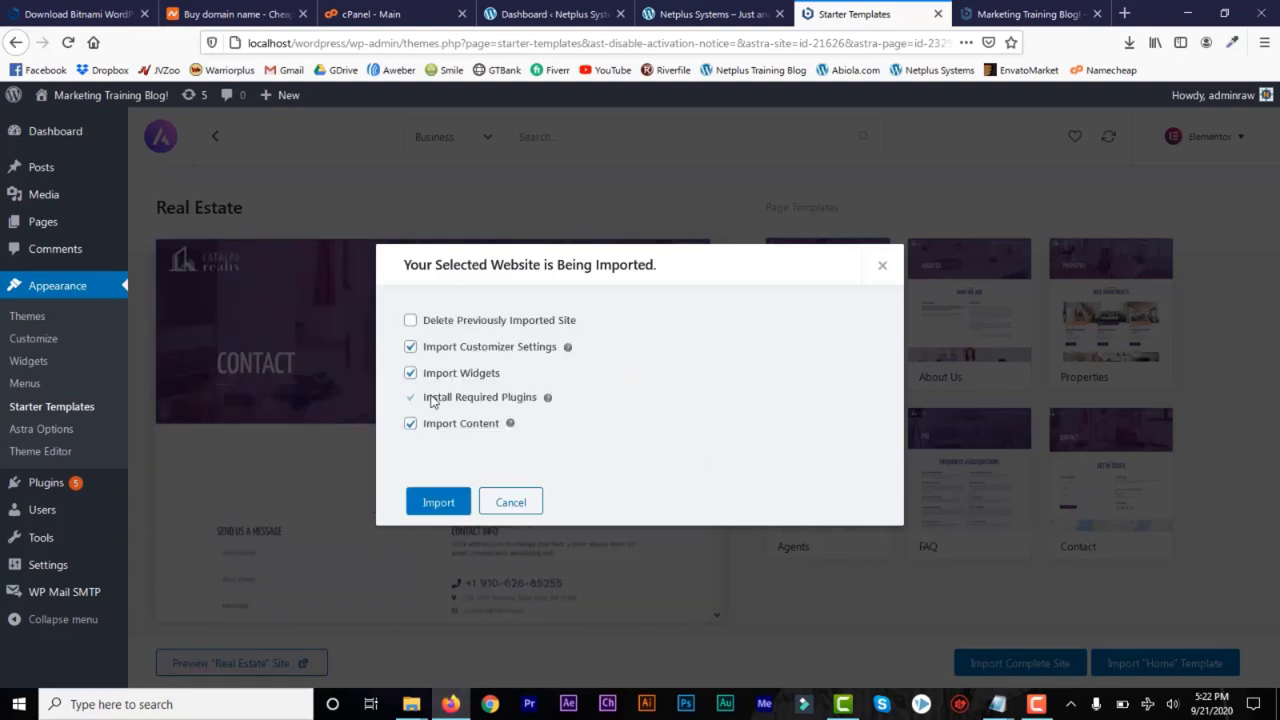
pyautogui.click(437, 503)
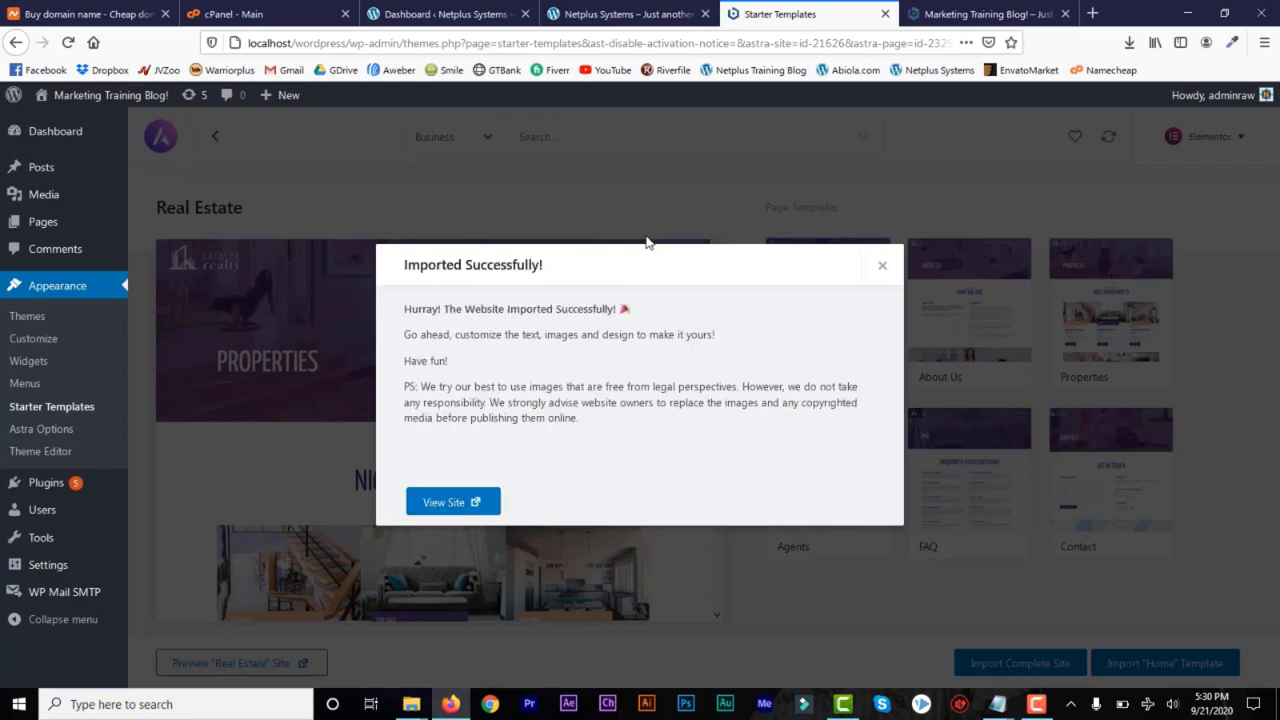
# Dismiss the import success message, reload the local website and look over the imported Real Estate home page
pyautogui.click(883, 270)
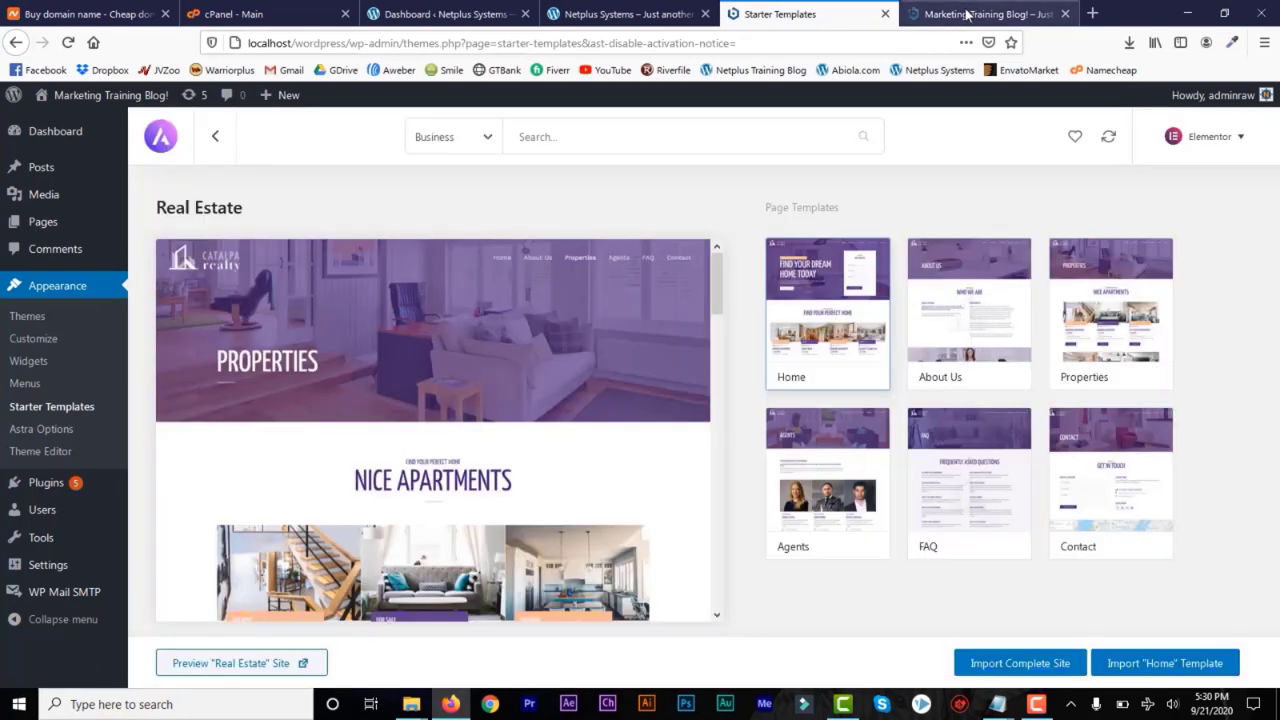
pyautogui.click(985, 14)
pyautogui.click(66, 43)
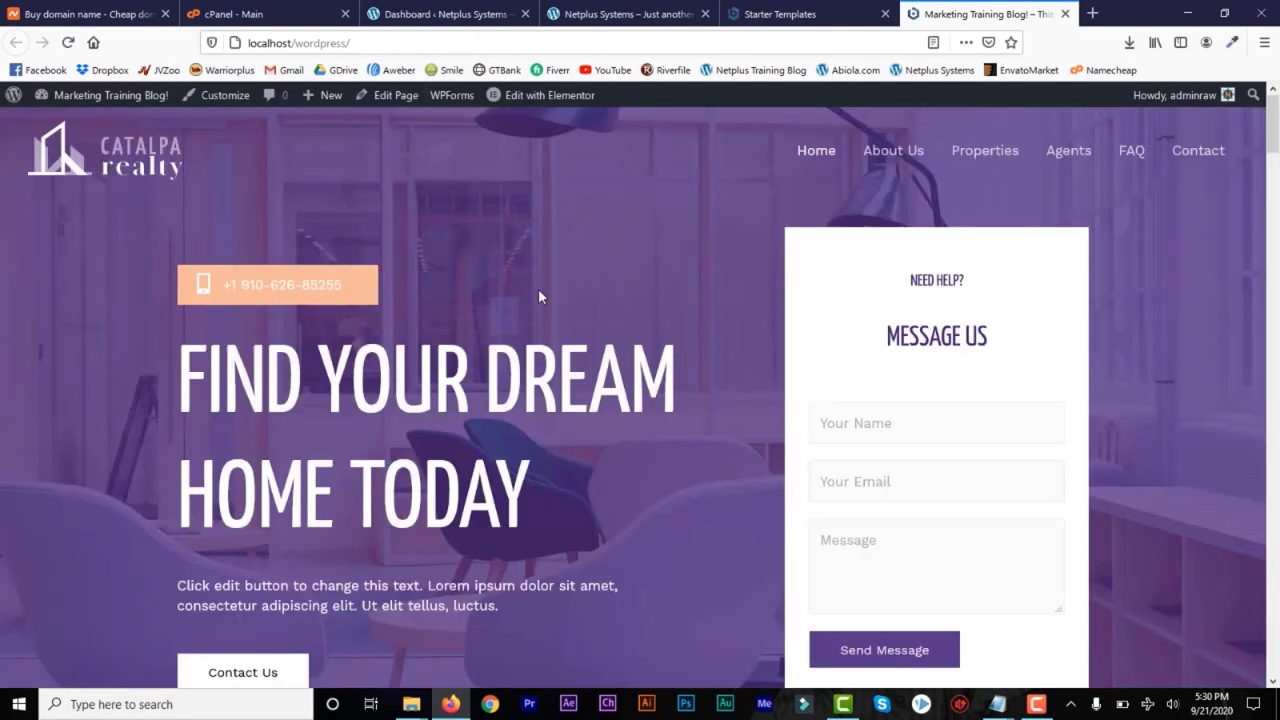
pyautogui.moveTo(1276, 118); pyautogui.dragTo(1275, 87)
# Open the website's home page for editing with Elementor
pyautogui.click(806, 15)
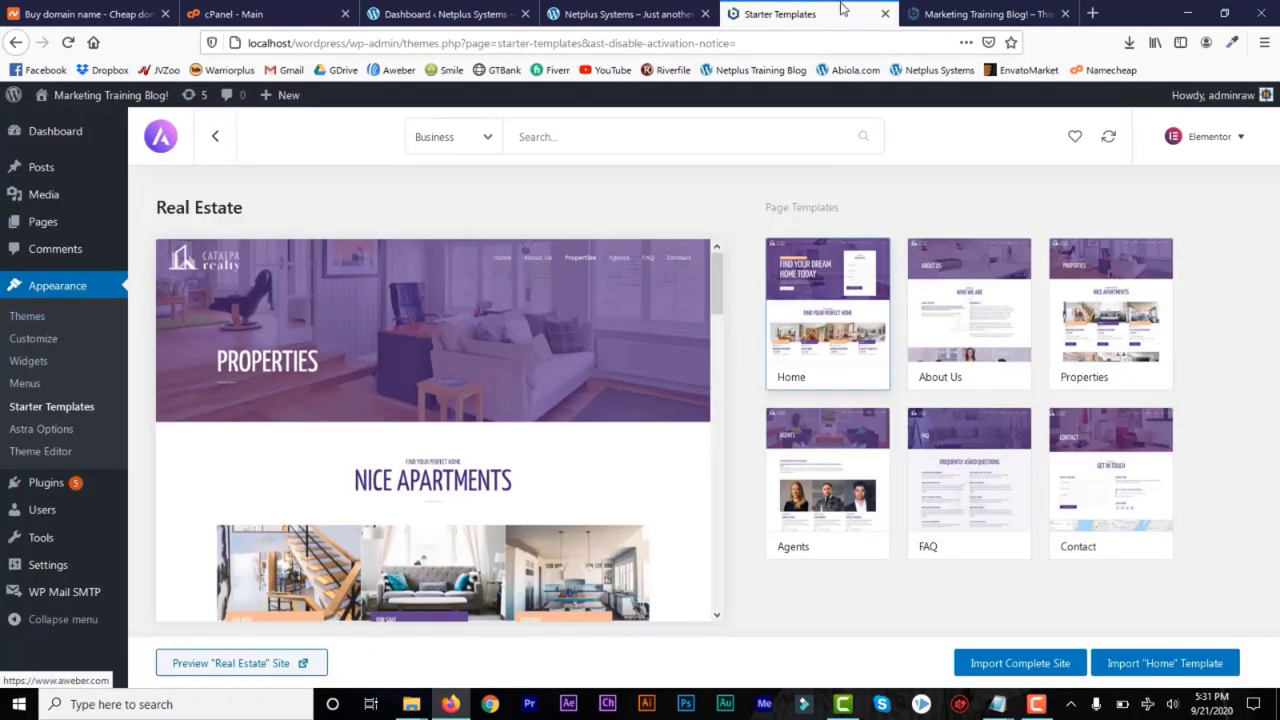
pyautogui.click(980, 14)
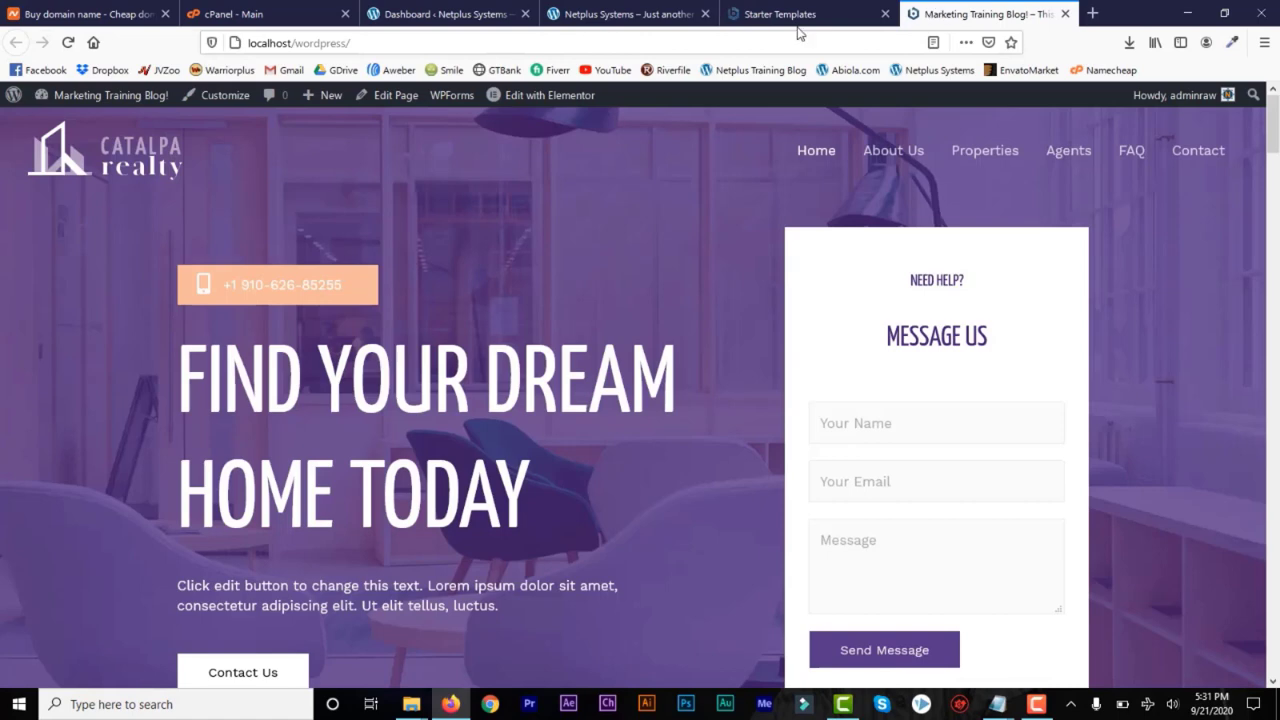
pyautogui.click(527, 100)
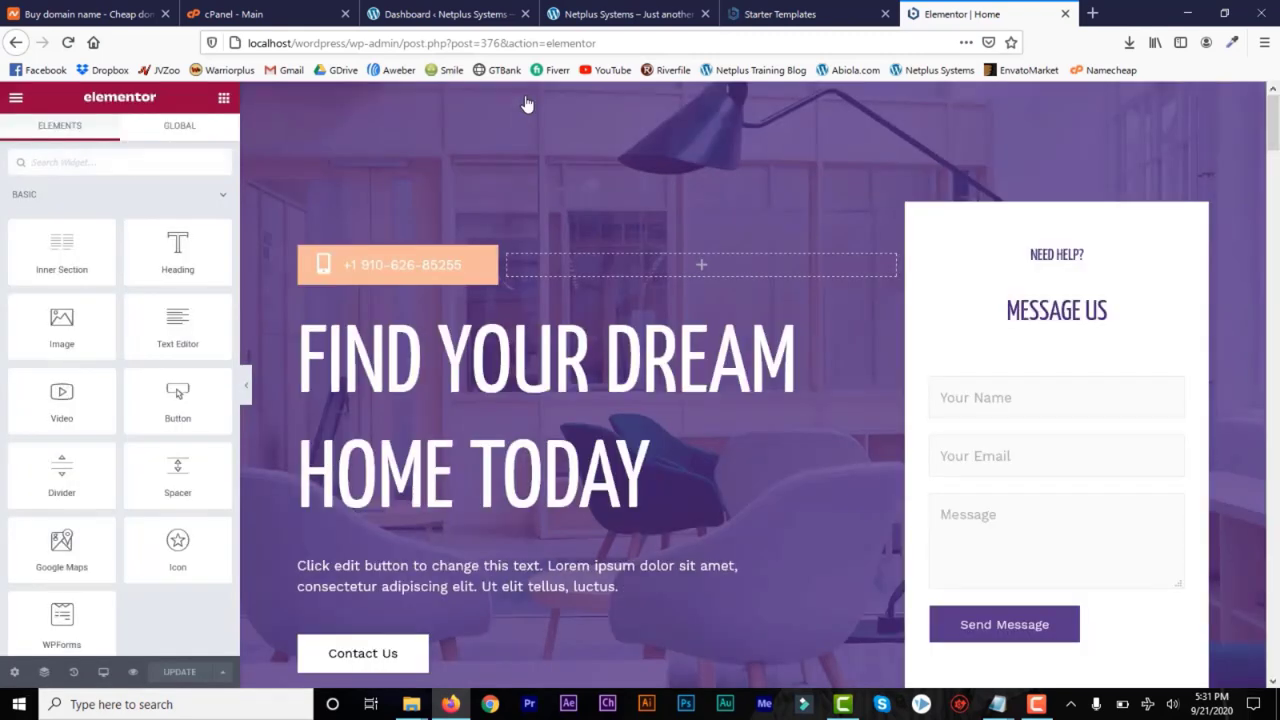
# Shorten the contact form's "Message Us" heading to "Message"
pyautogui.moveTo(1273, 140)
pyautogui.mouseDown()
pyautogui.moveTo(1275, 323)
pyautogui.moveTo(1275, 122)
pyautogui.mouseUp()
pyautogui.click(1056, 316)
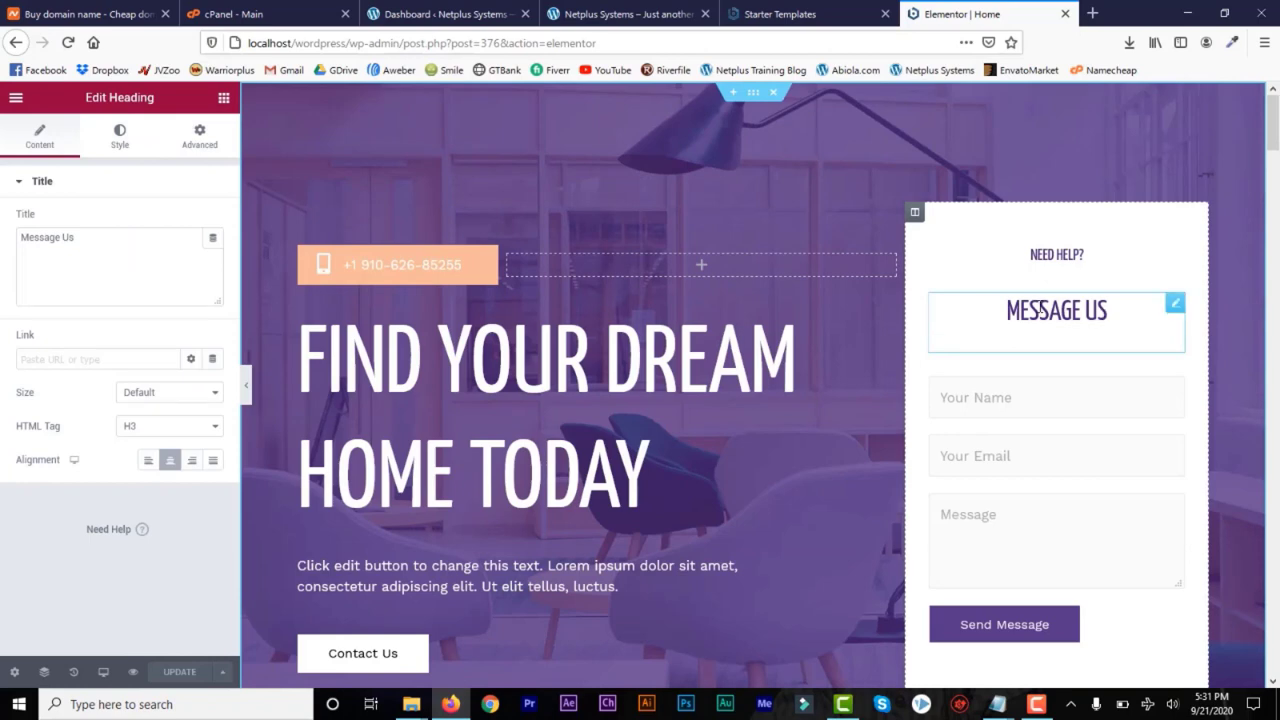
pyautogui.press('BackSpace')
pyautogui.press('BackSpace')
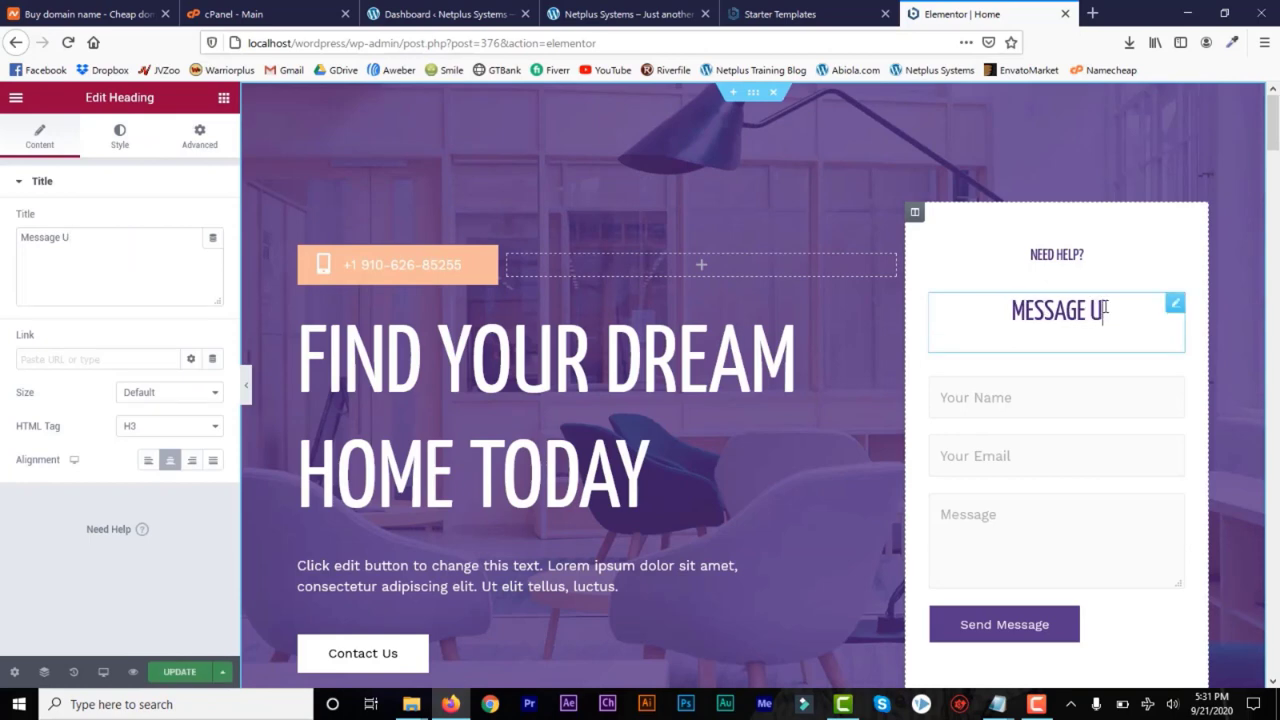
# Replace the main hero heading with "LETS FIND YOUR DREAM HOUSE"
pyautogui.click(604, 347)
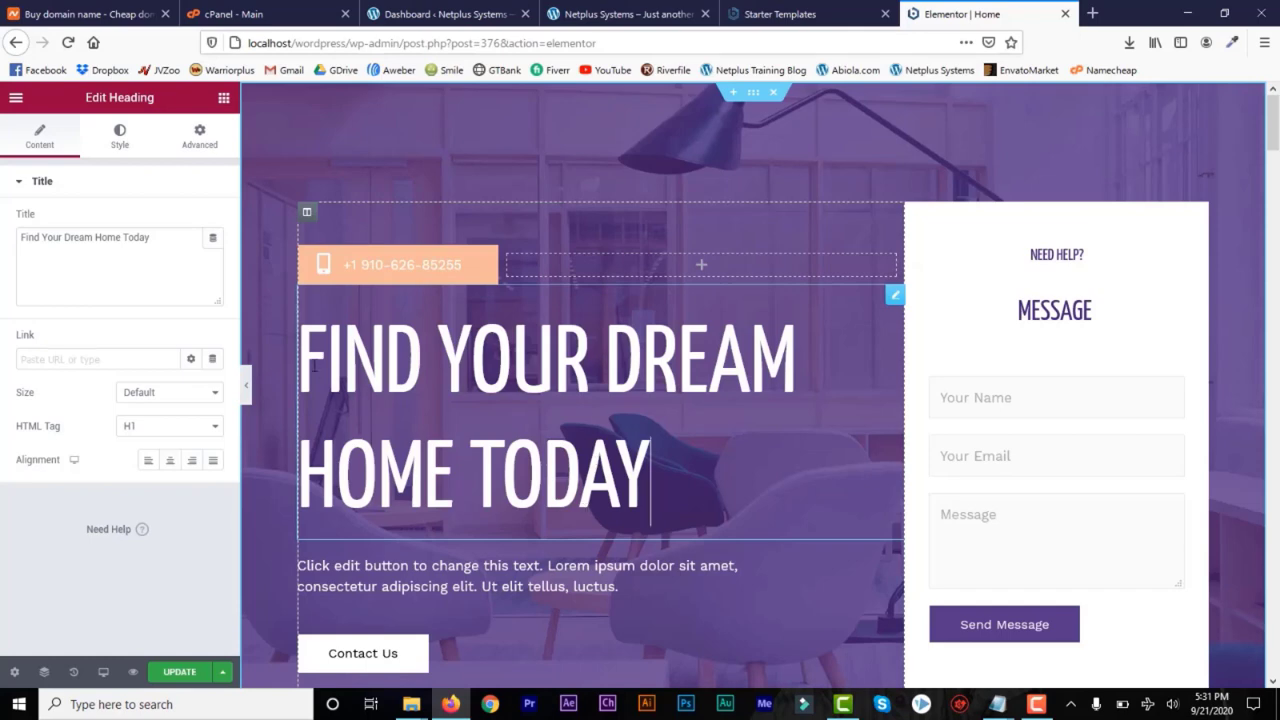
pyautogui.moveTo(302, 348); pyautogui.dragTo(723, 513)
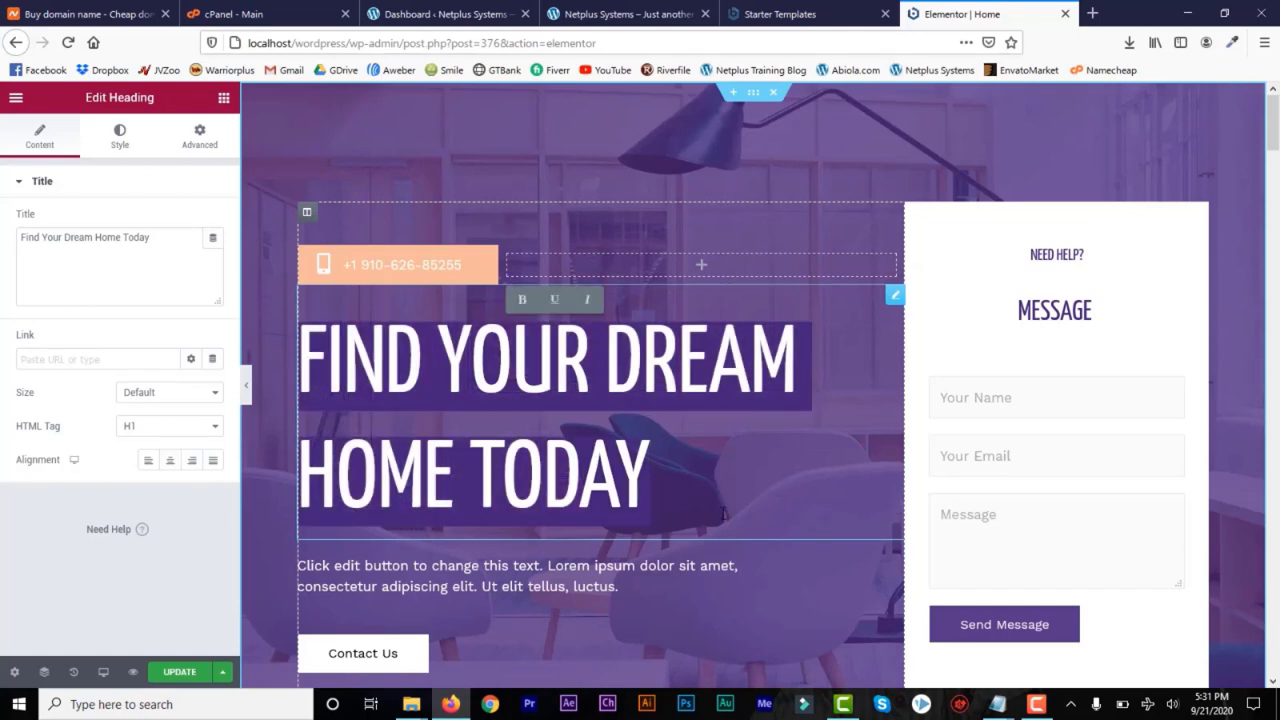
pyautogui.write('LETS')
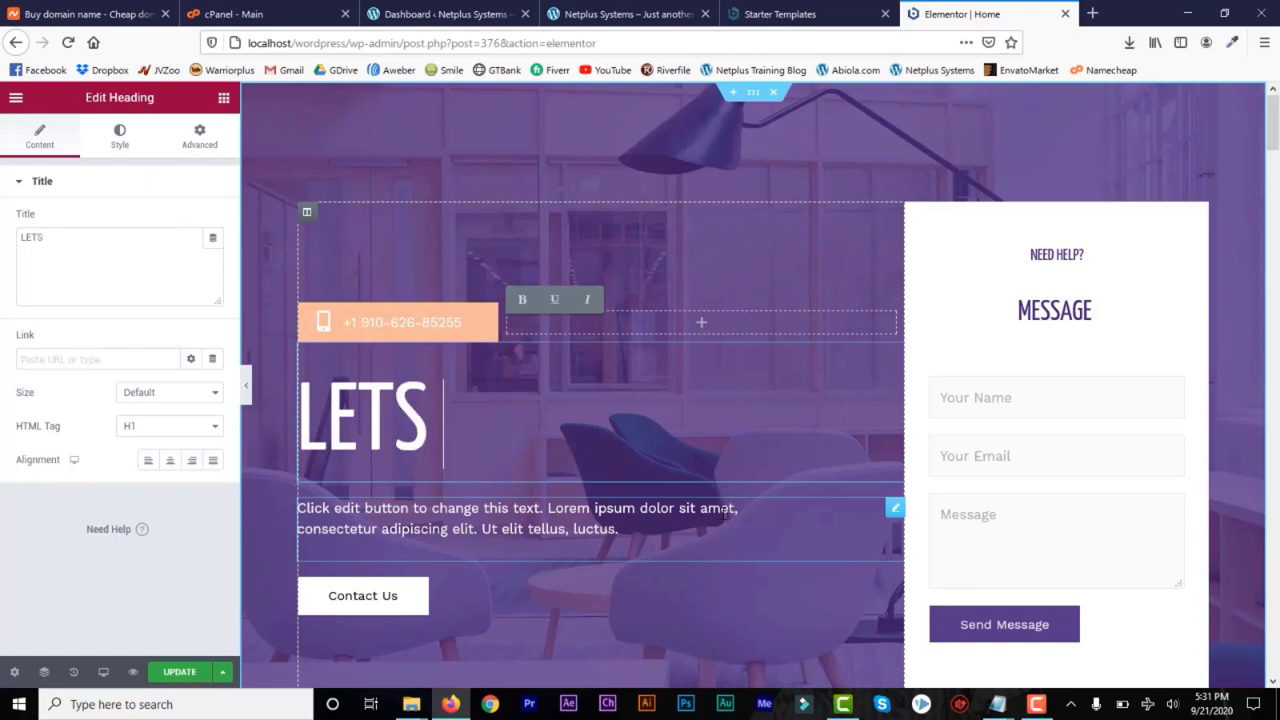
pyautogui.write(' FIND YOUR')
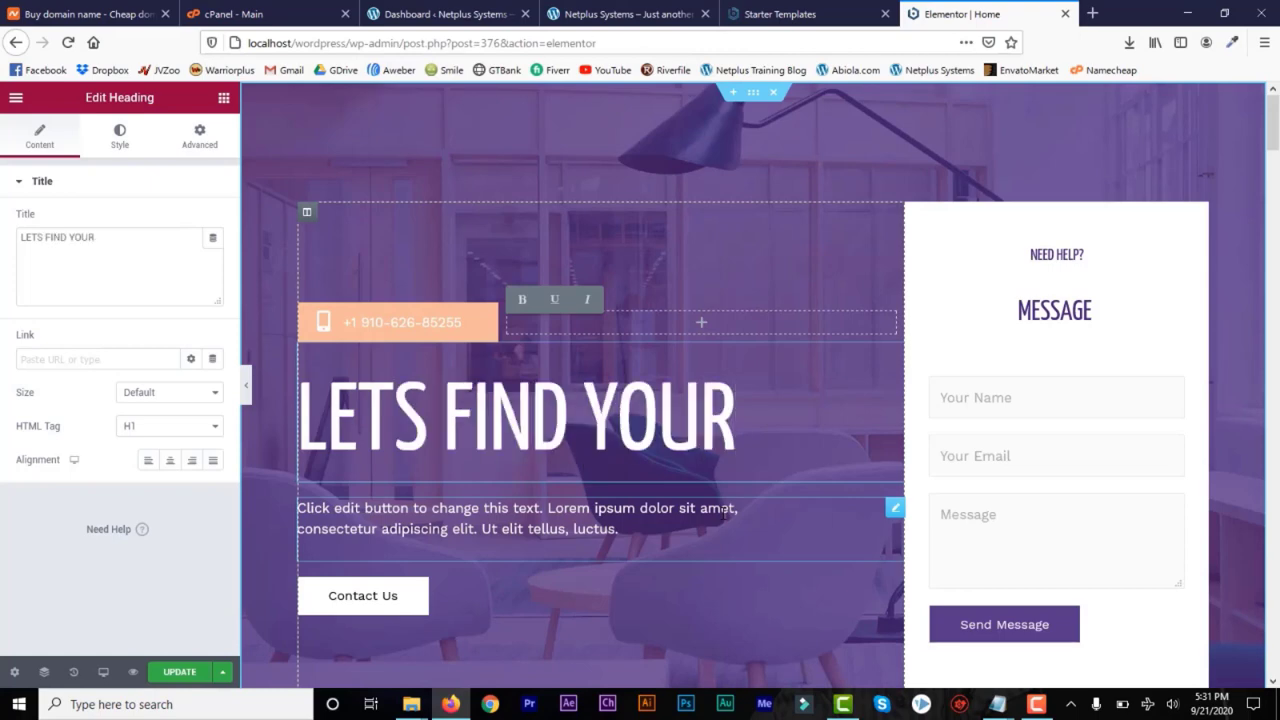
pyautogui.write(' DREAM')
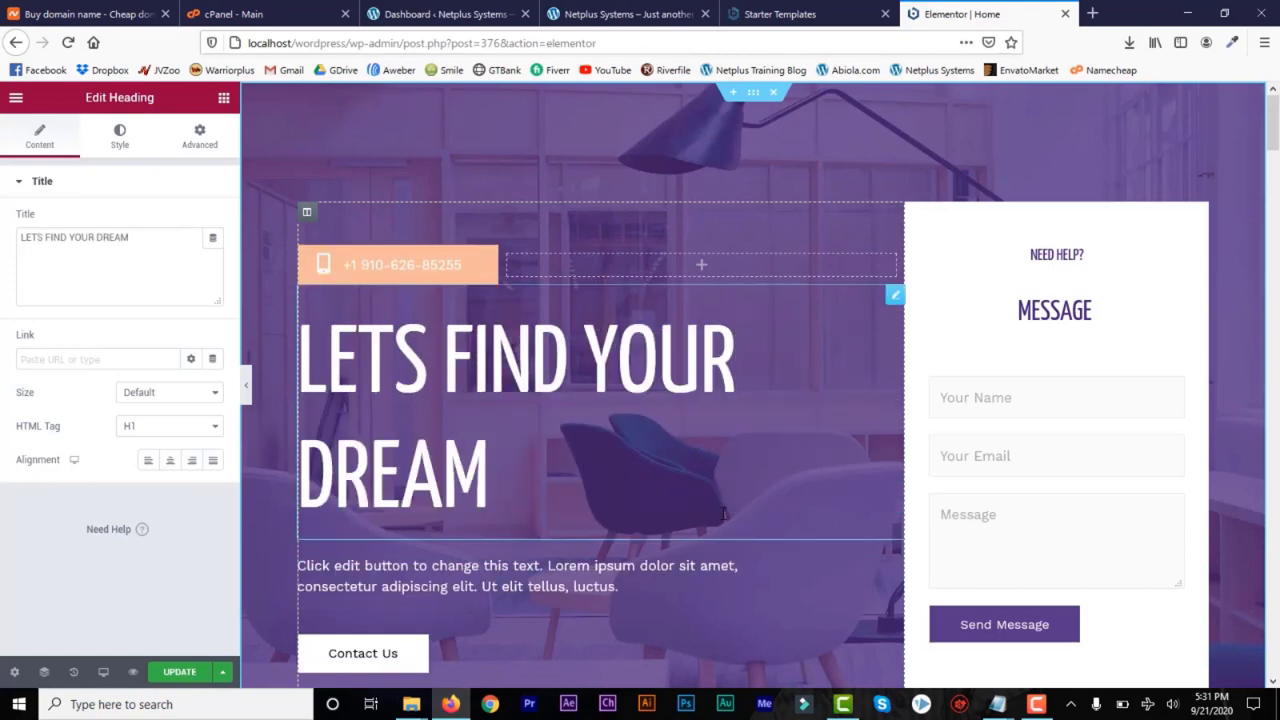
pyautogui.write(' HOUSE')
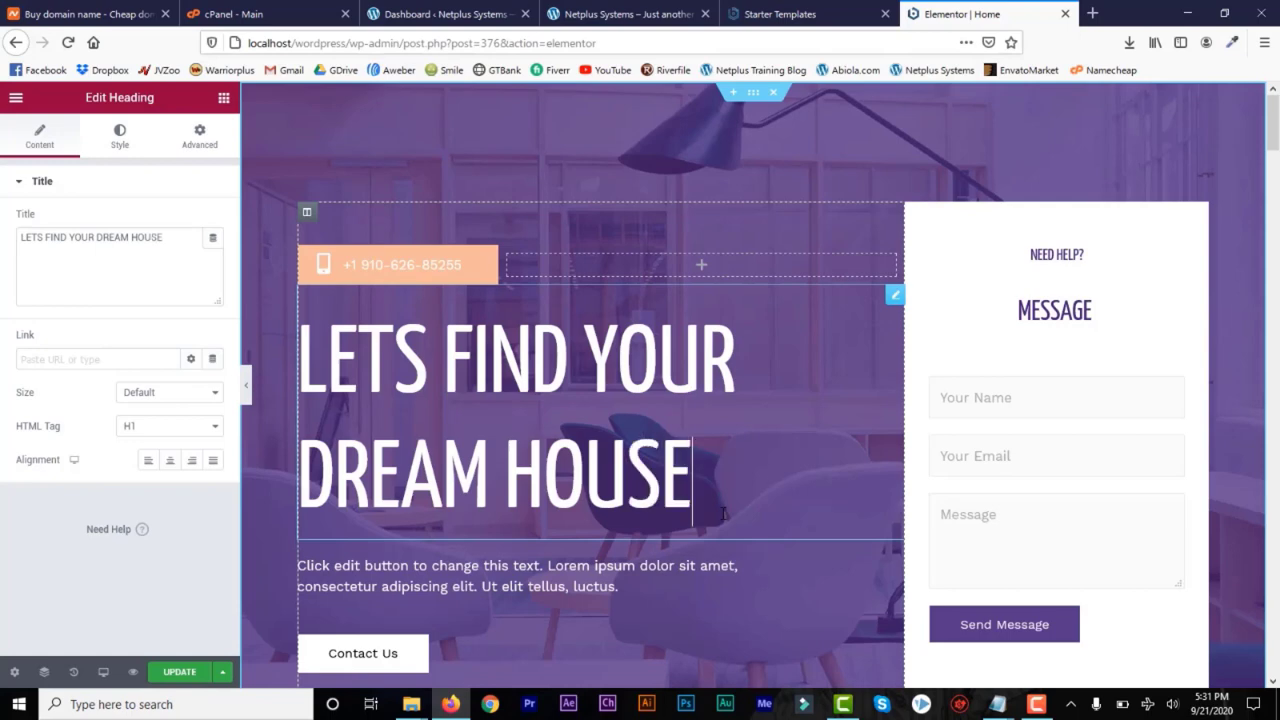
# Replace the phone number in the icon list above the hero heading with the business's own phone number
pyautogui.moveTo(1274, 138)
pyautogui.mouseDown()
pyautogui.moveTo(1274, 168)
pyautogui.moveTo(1275, 143)
pyautogui.mouseUp()
pyautogui.click(453, 219)
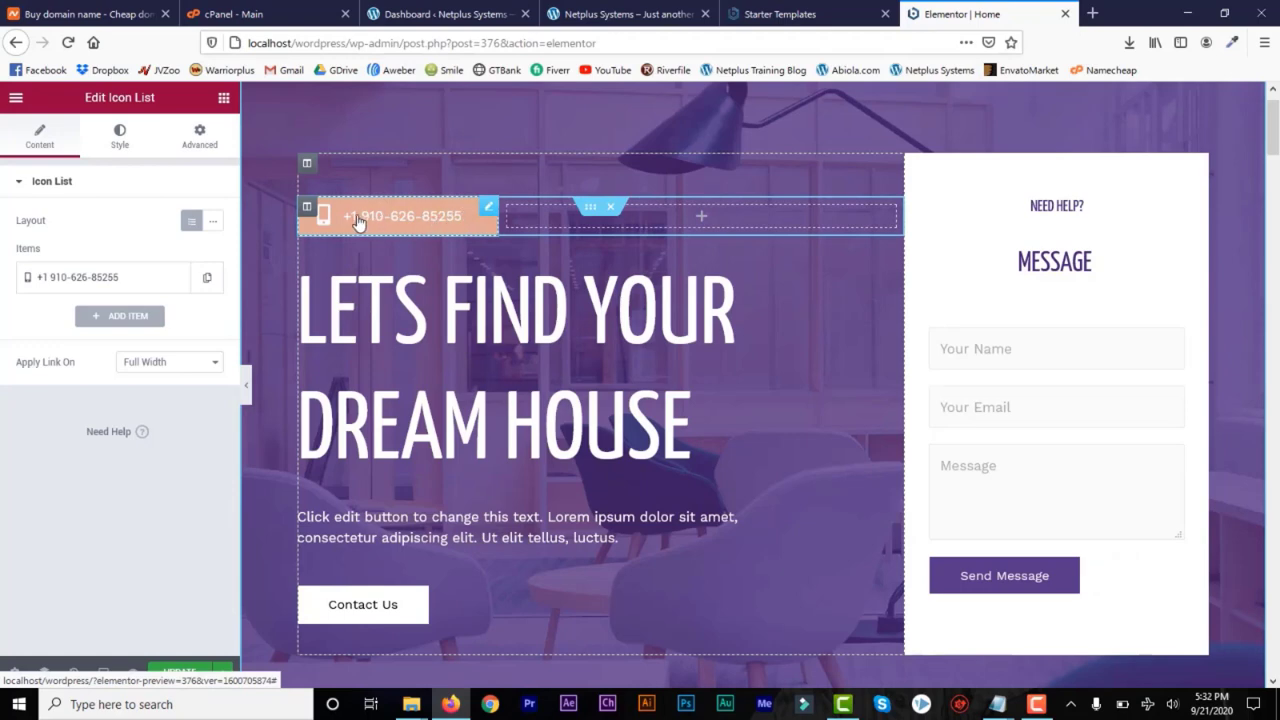
pyautogui.press('BackSpace')
pyautogui.press('BackSpace')
pyautogui.press('BackSpace')
pyautogui.press('BackSpace')
pyautogui.press('BackSpace')
pyautogui.press('BackSpace')
pyautogui.press('BackSpace')
pyautogui.press('BackSpace')
pyautogui.press('BackSpace')
pyautogui.press('BackSpace')
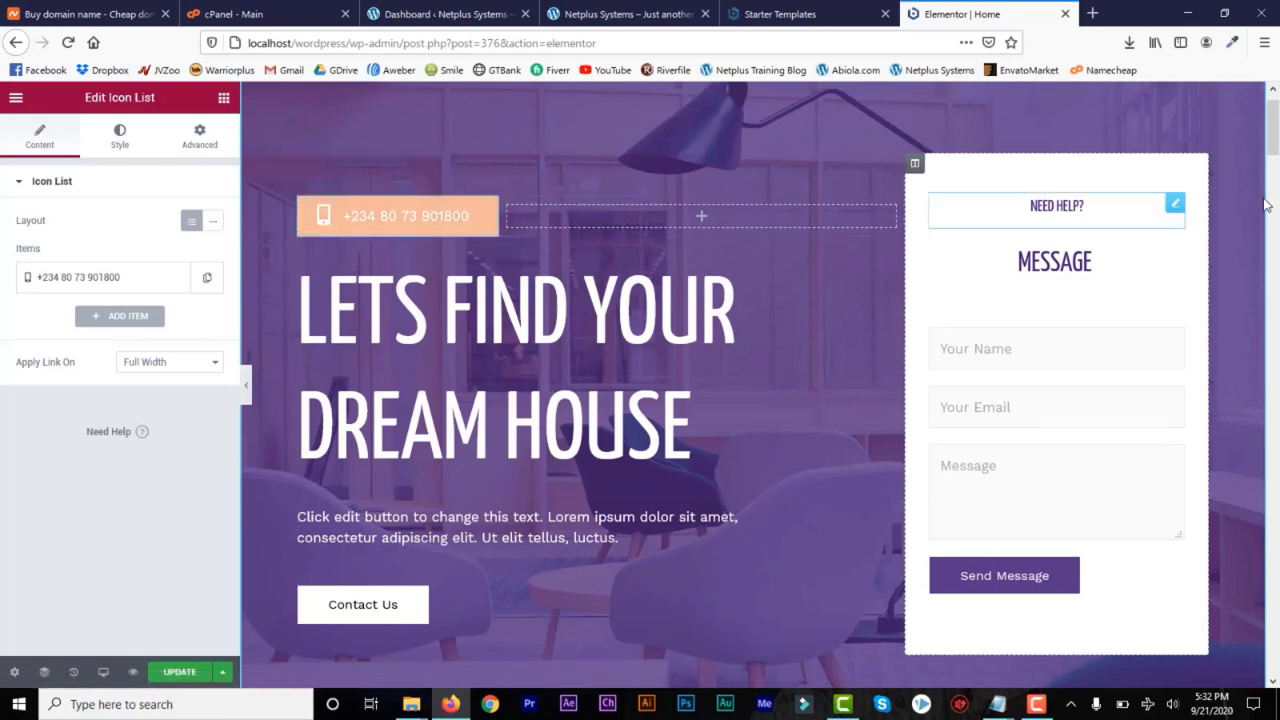
# Enter "email address or link" as the Contact Us button's link and clear the link field again
pyautogui.scroll(-3, 1277, 131)
pyautogui.scroll(4, 1277, 125)
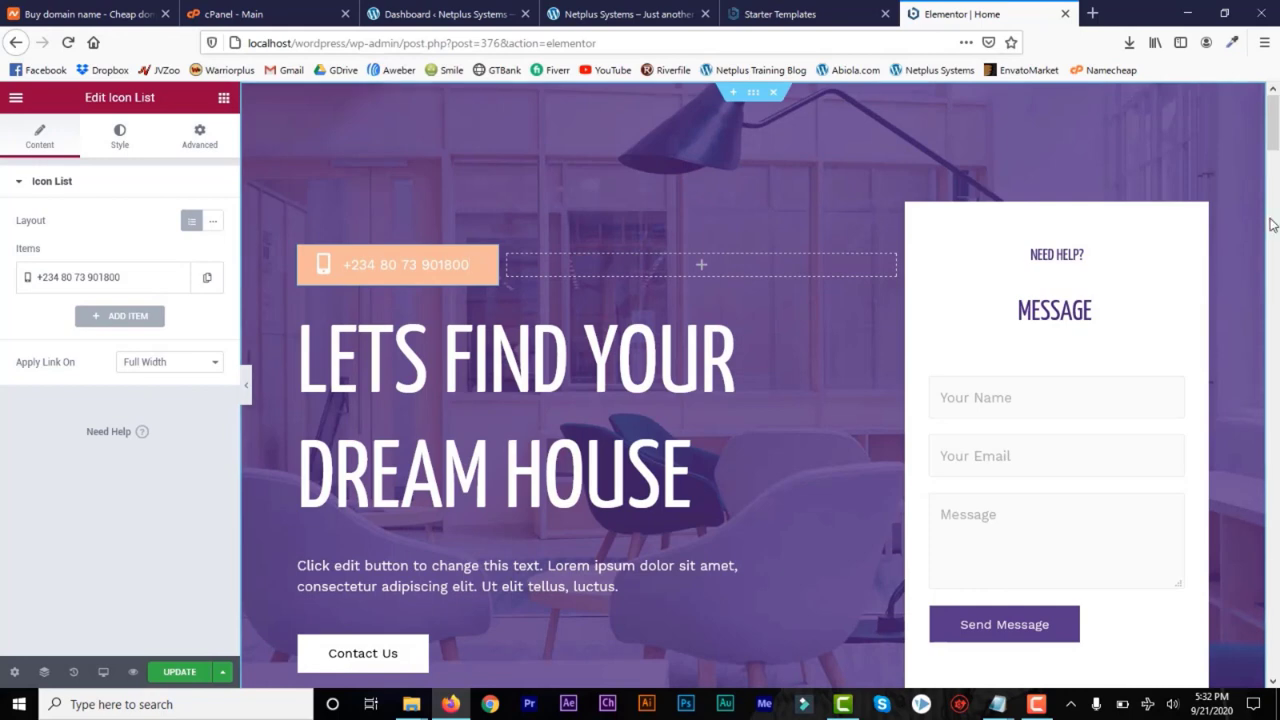
pyautogui.scroll(-3, 1275, 148)
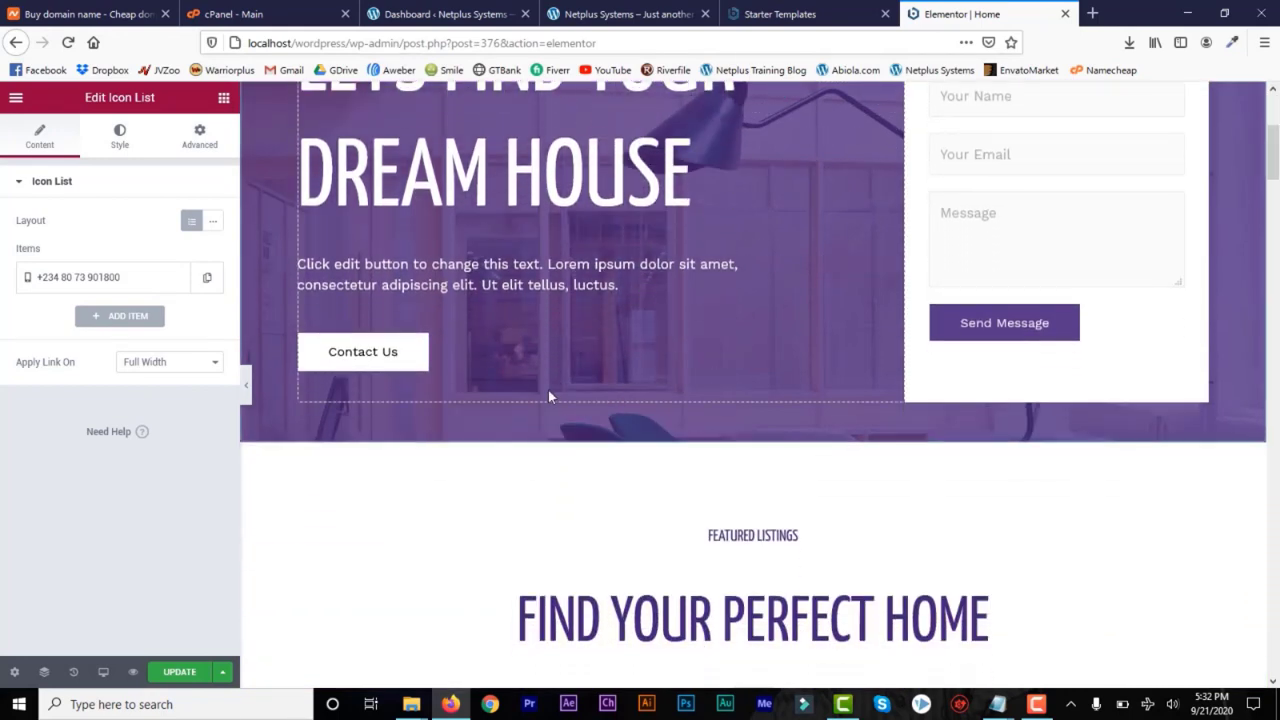
pyautogui.click(623, 370)
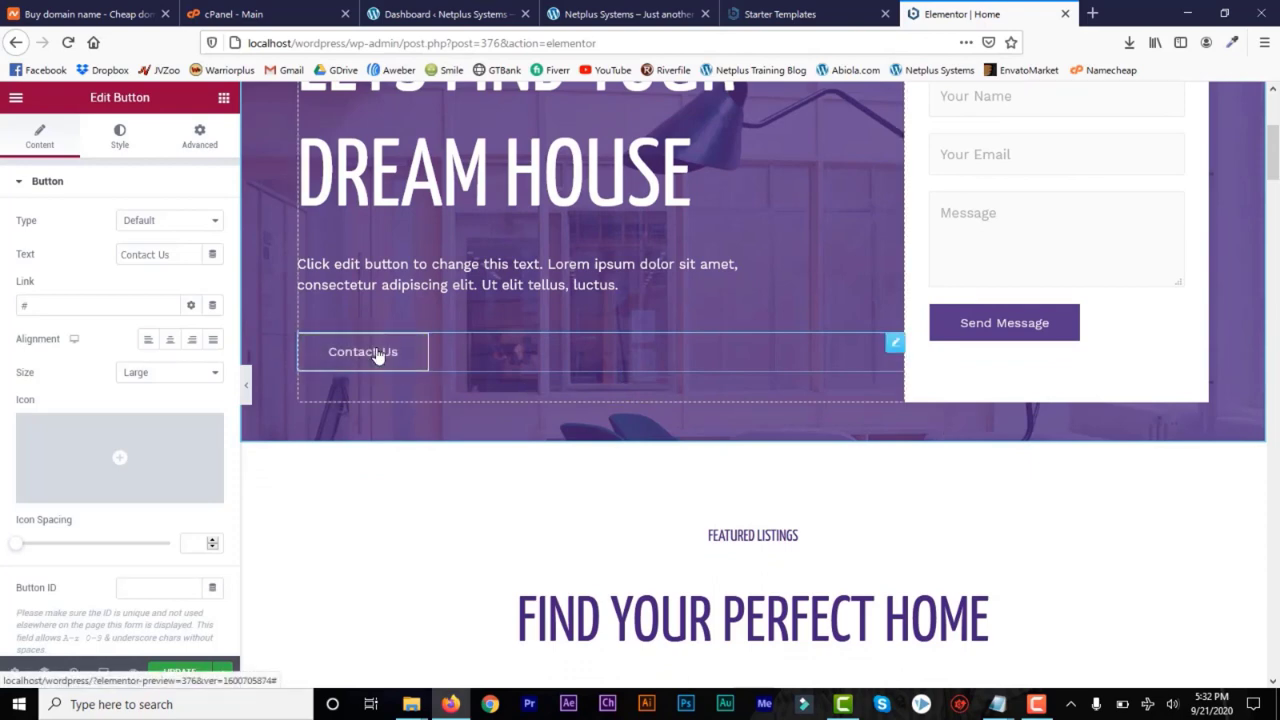
pyautogui.click(174, 254)
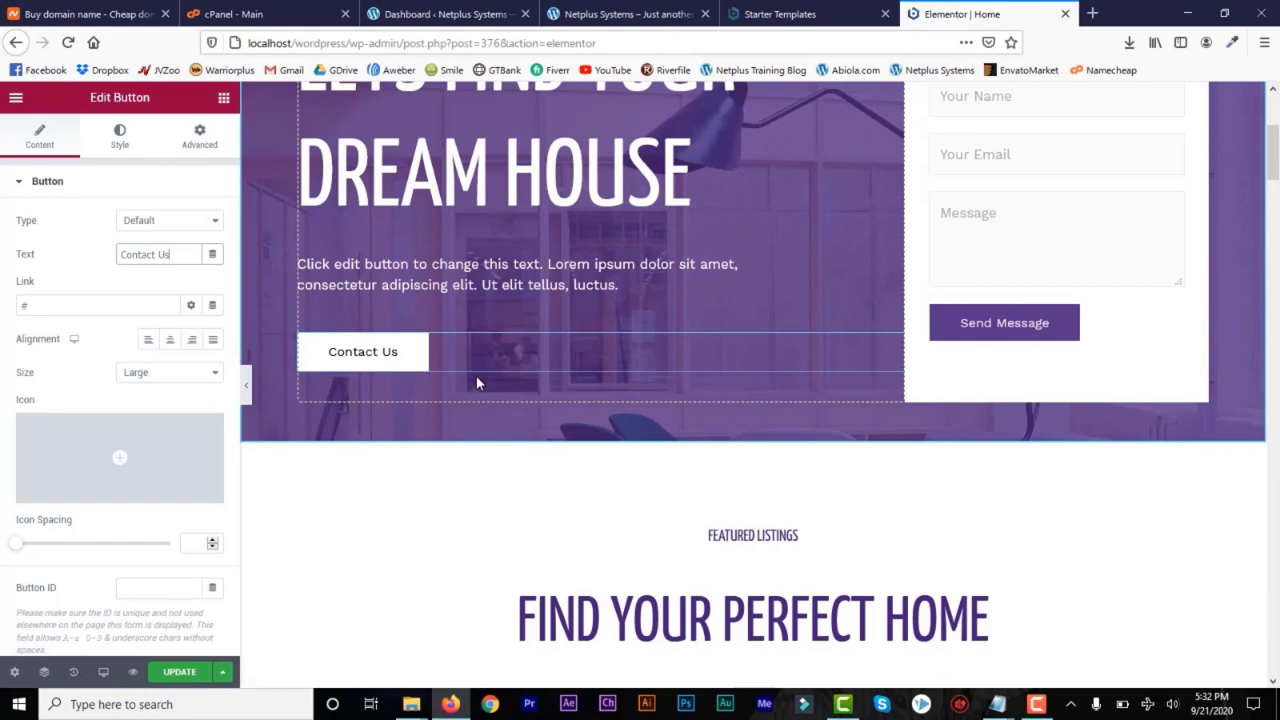
pyautogui.doubleClick(41, 305)
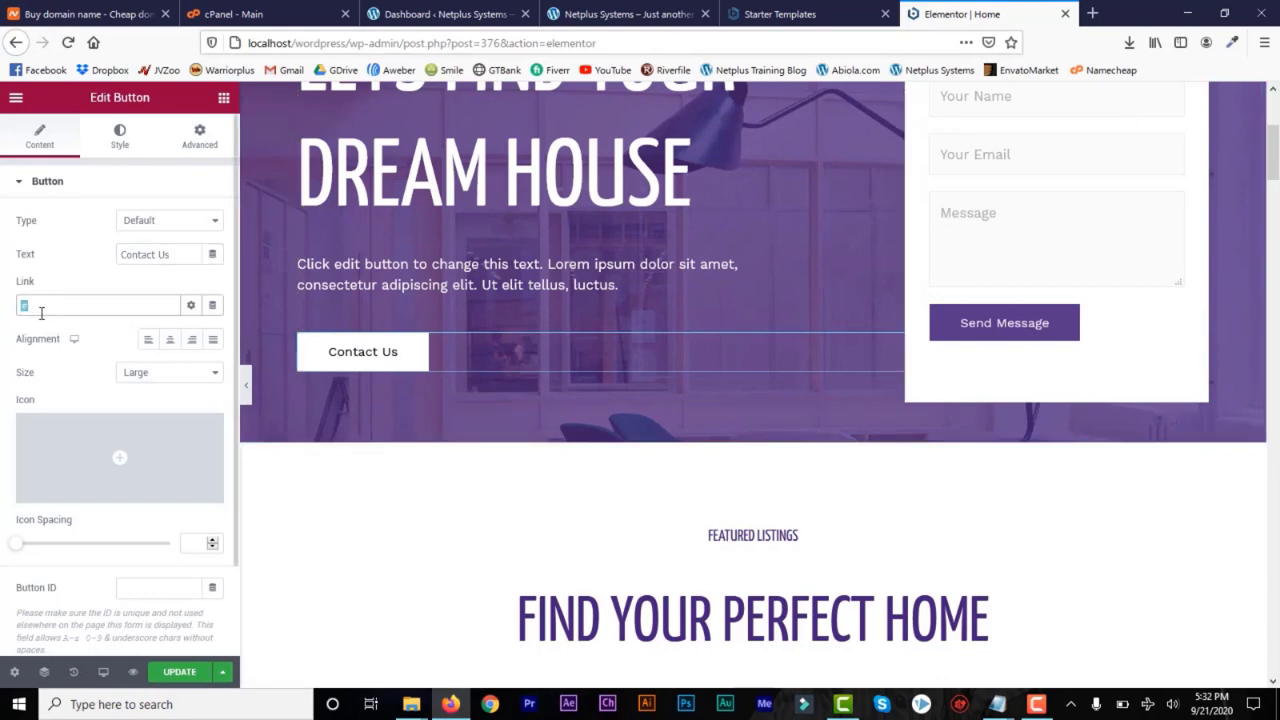
pyautogui.write('email address or link')
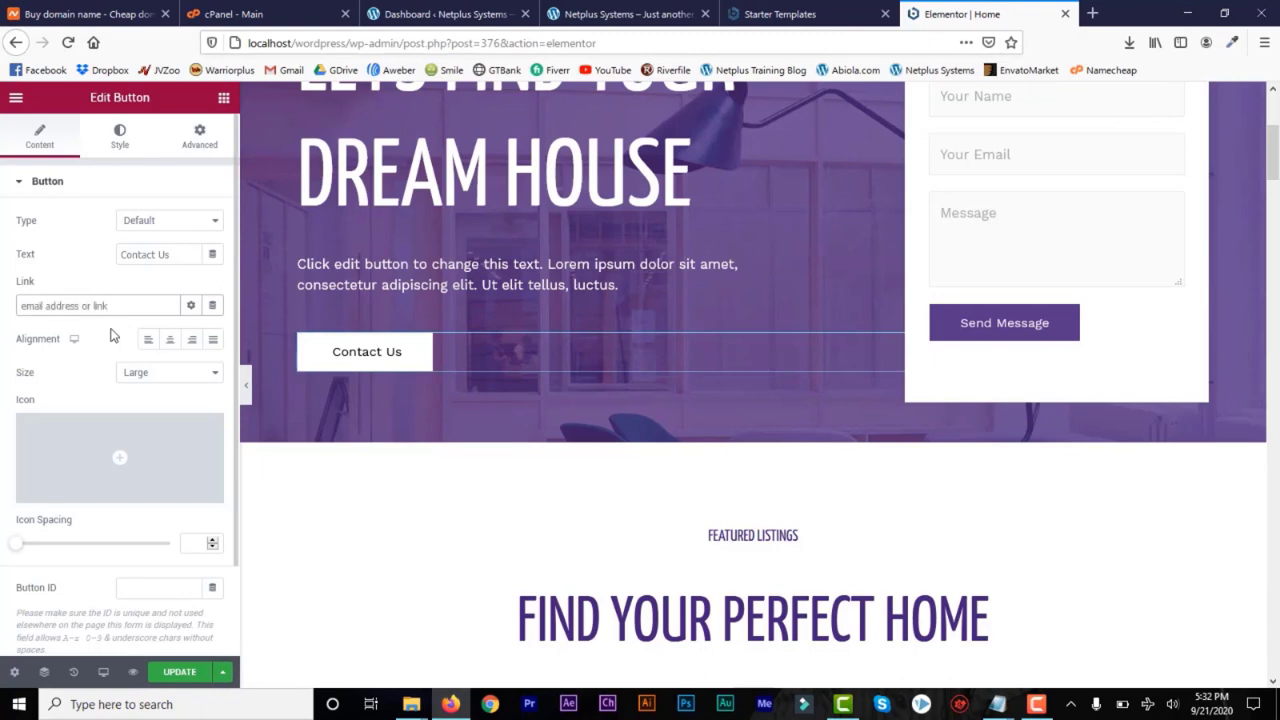
pyautogui.moveTo(128, 308); pyautogui.dragTo(17, 313)
pyautogui.press('BackSpace')
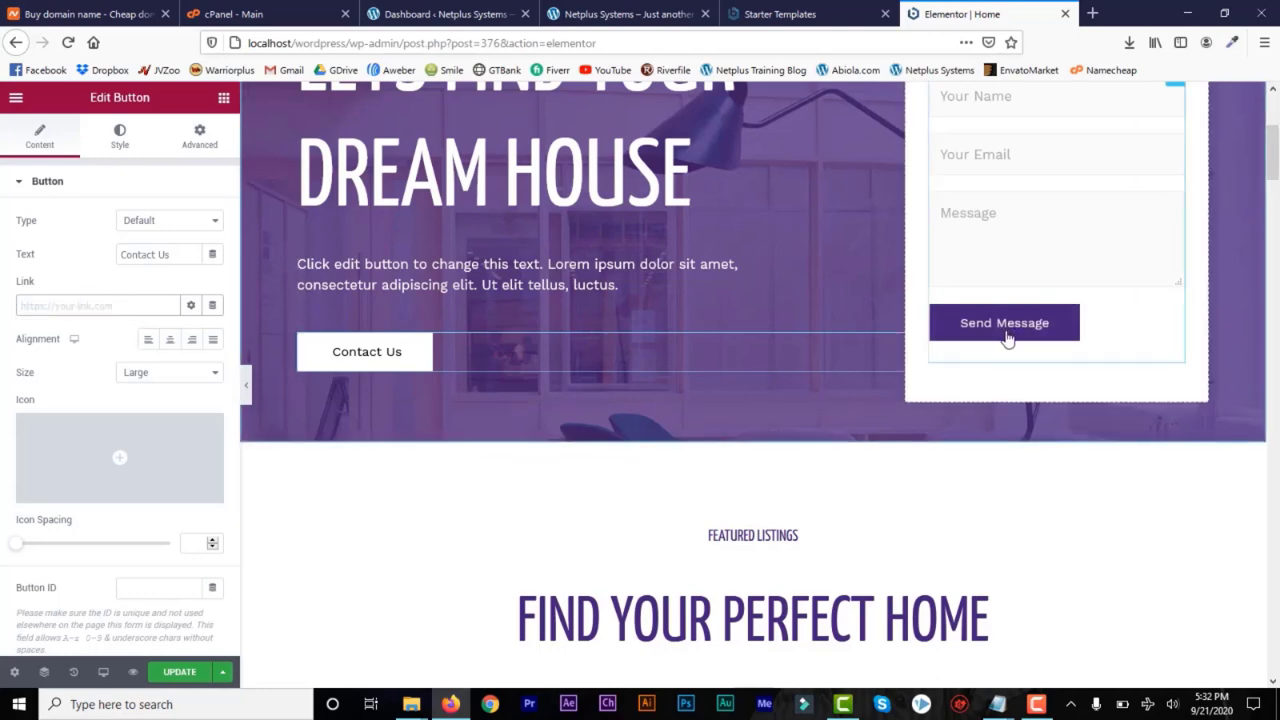
# Inspect the WPForms shortcode behind the message form in the hero section
pyautogui.scroll(2, 1275, 138)
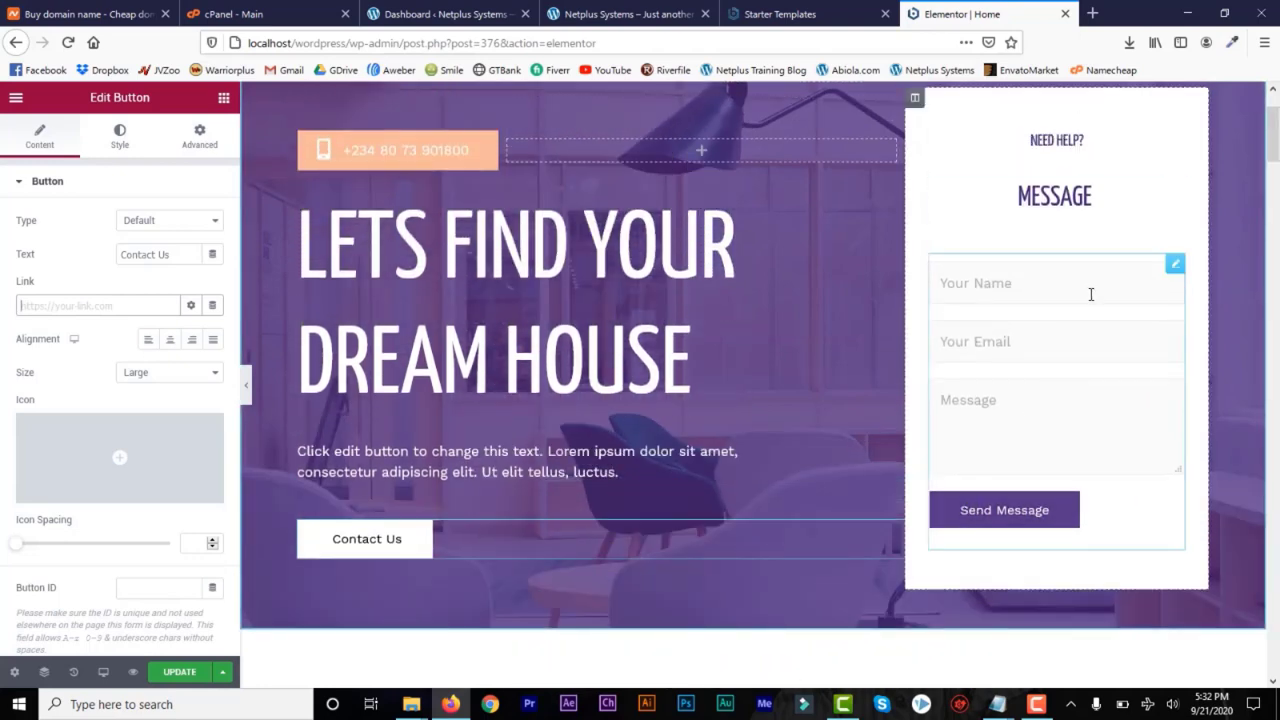
pyautogui.click(1100, 289)
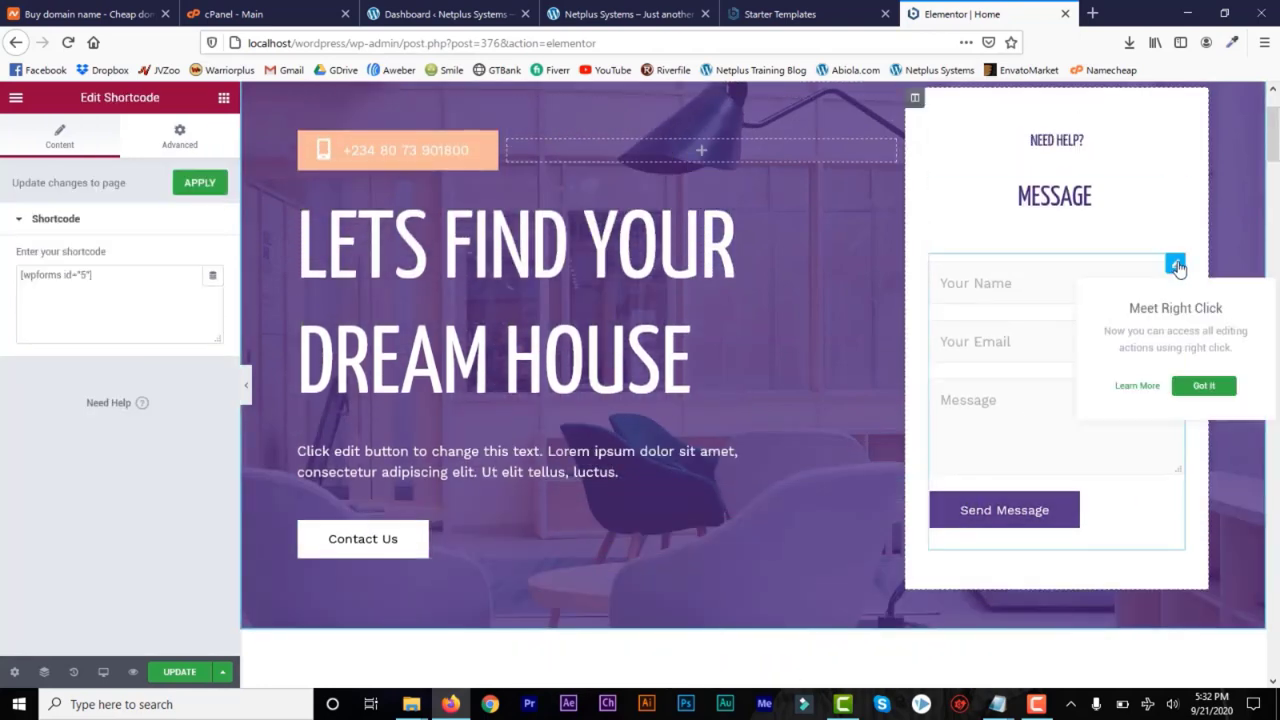
pyautogui.moveTo(110, 280); pyautogui.dragTo(2, 266)
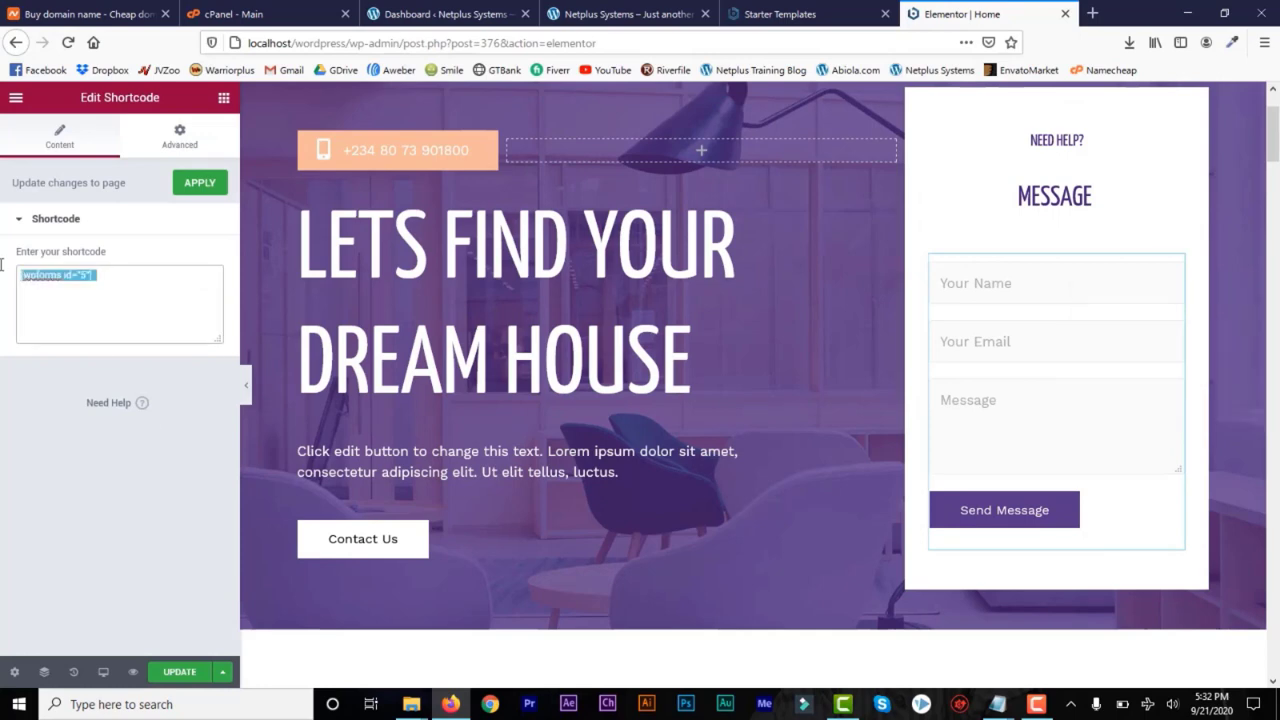
pyautogui.click(126, 301)
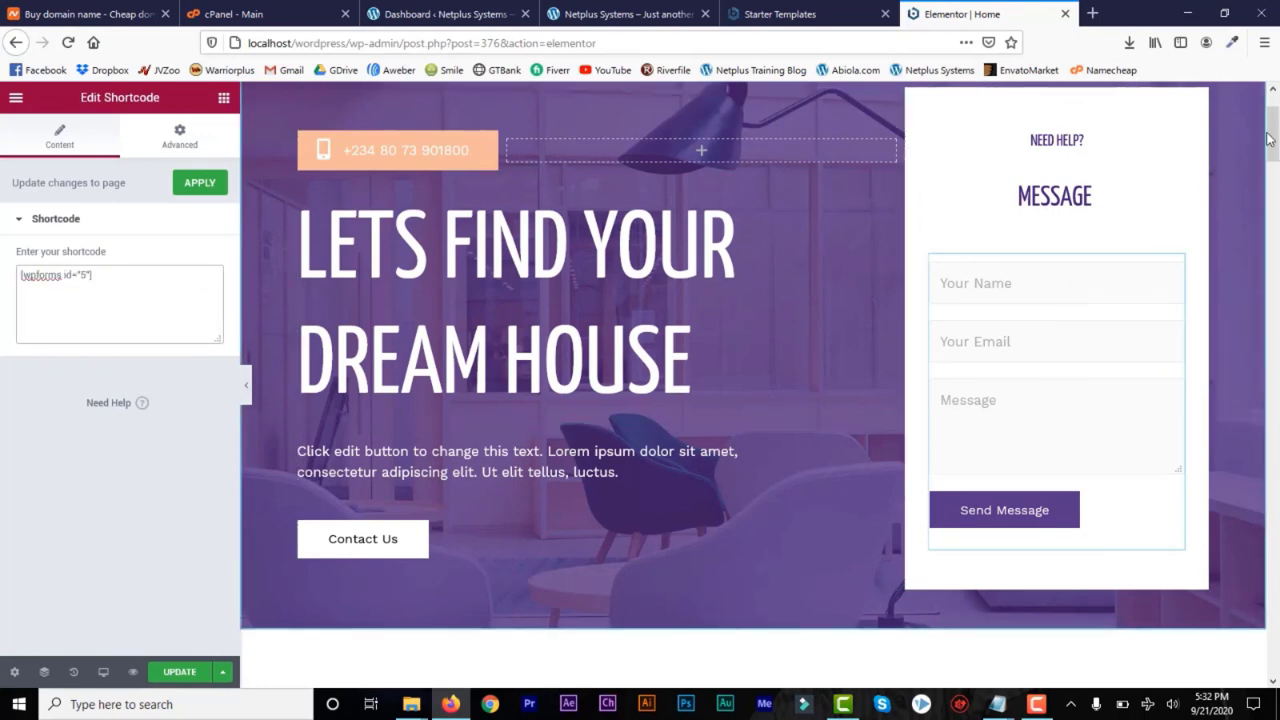
# Set the HTML tag of the first listing's "For Rent" label to H4
pyautogui.moveTo(1271, 135); pyautogui.dragTo(1271, 211)
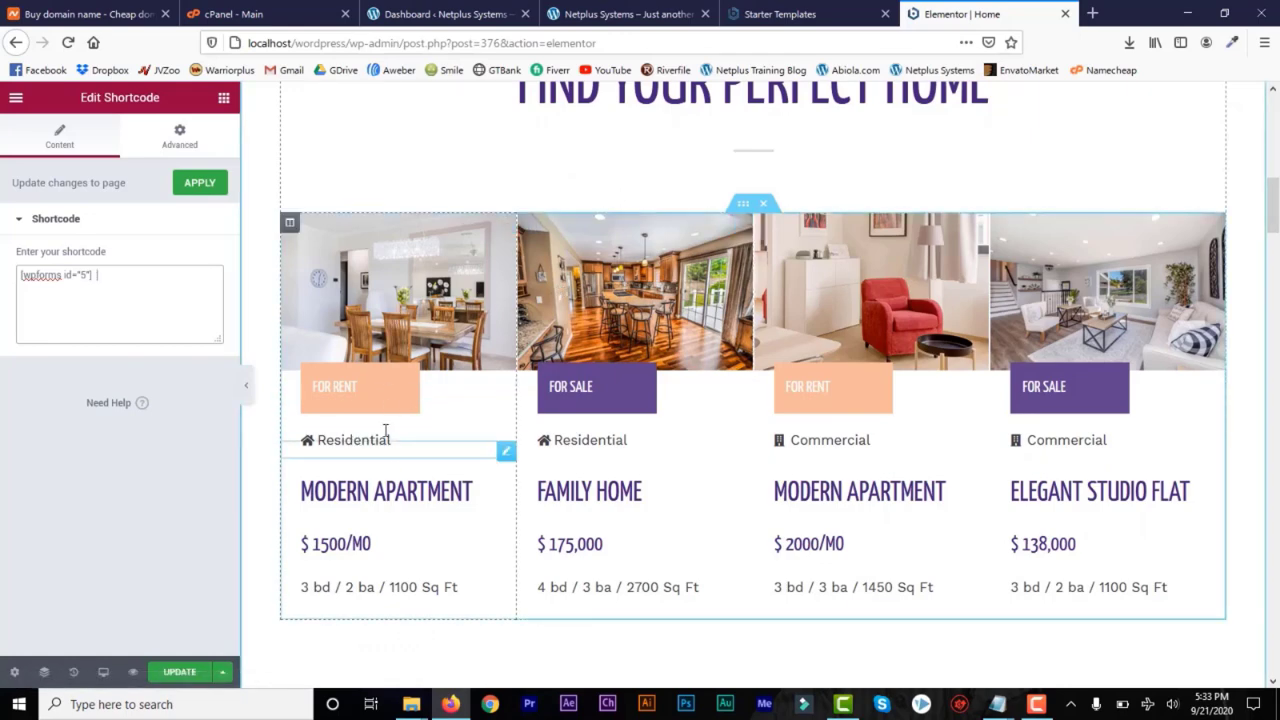
pyautogui.click(355, 385)
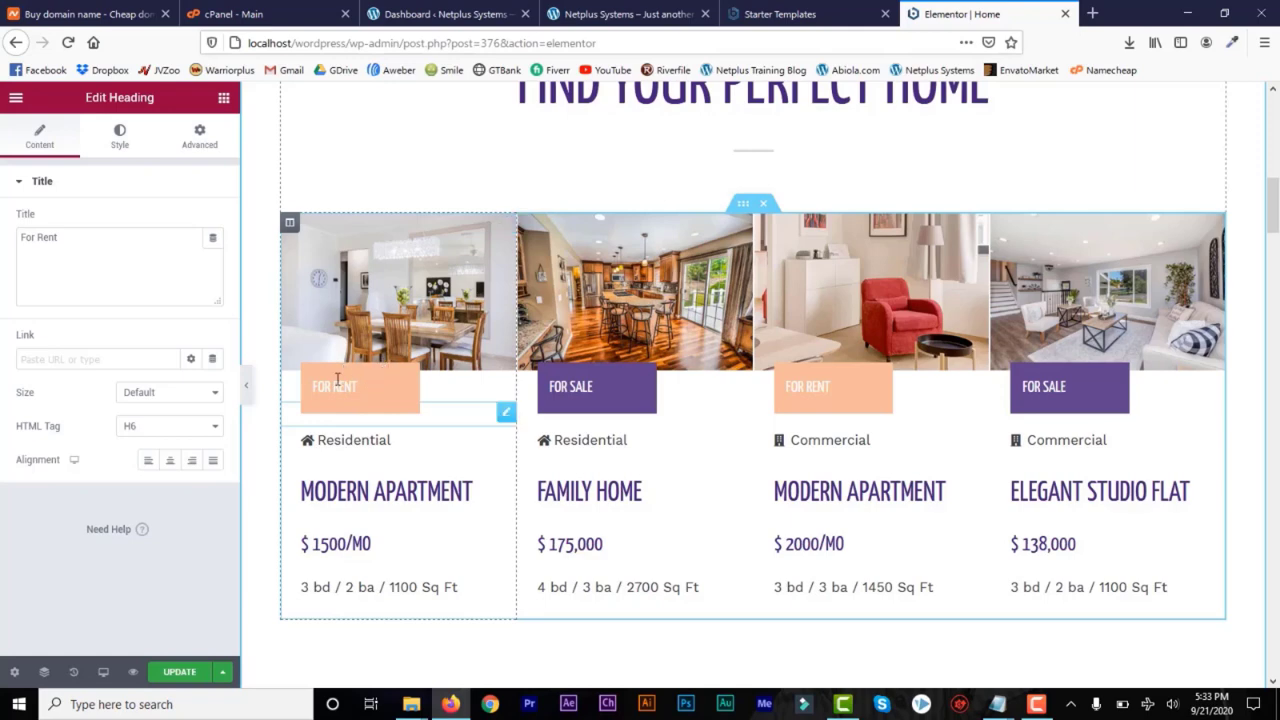
pyautogui.tripleClick(59, 240)
pyautogui.click(114, 240)
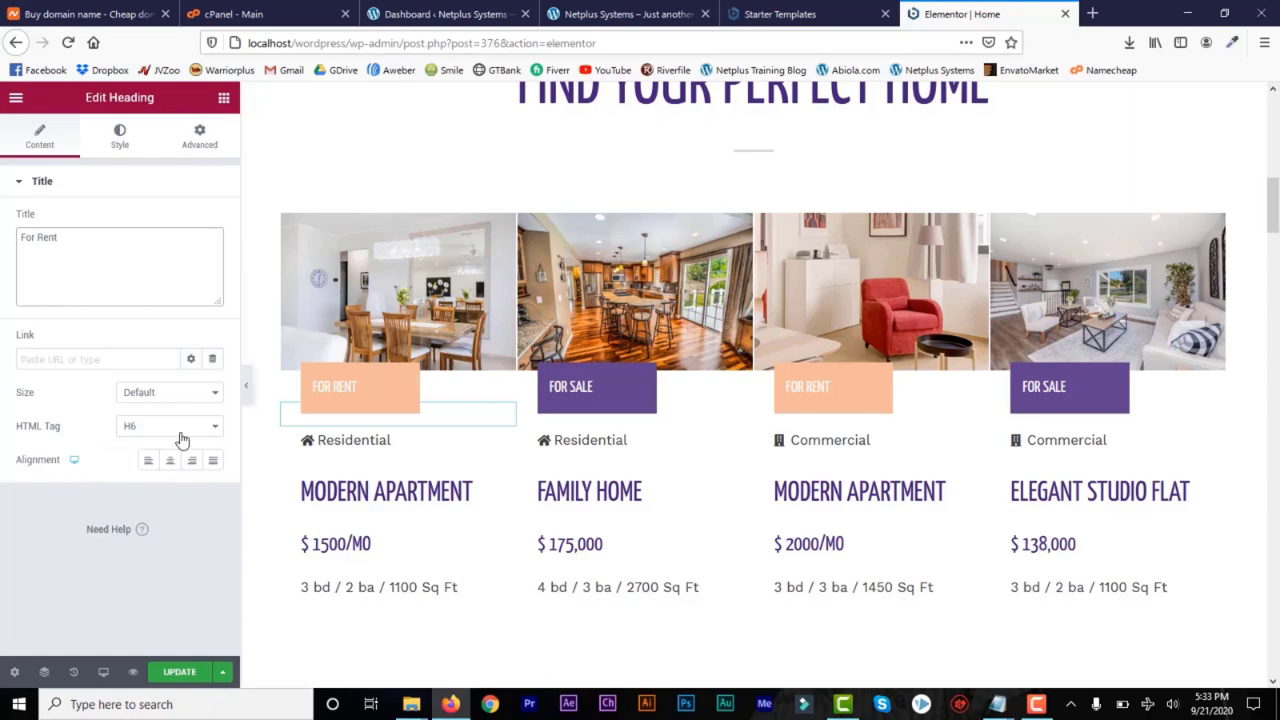
pyautogui.click(214, 432)
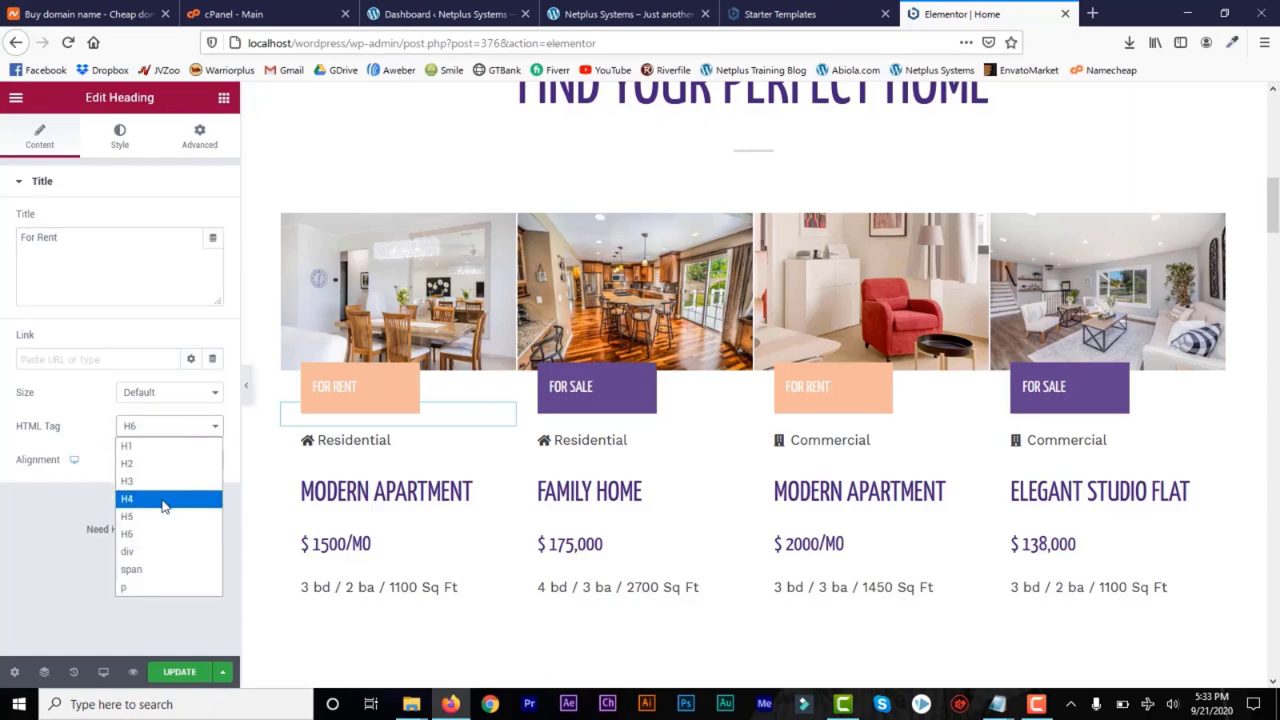
pyautogui.click(164, 504)
pyautogui.click(215, 426)
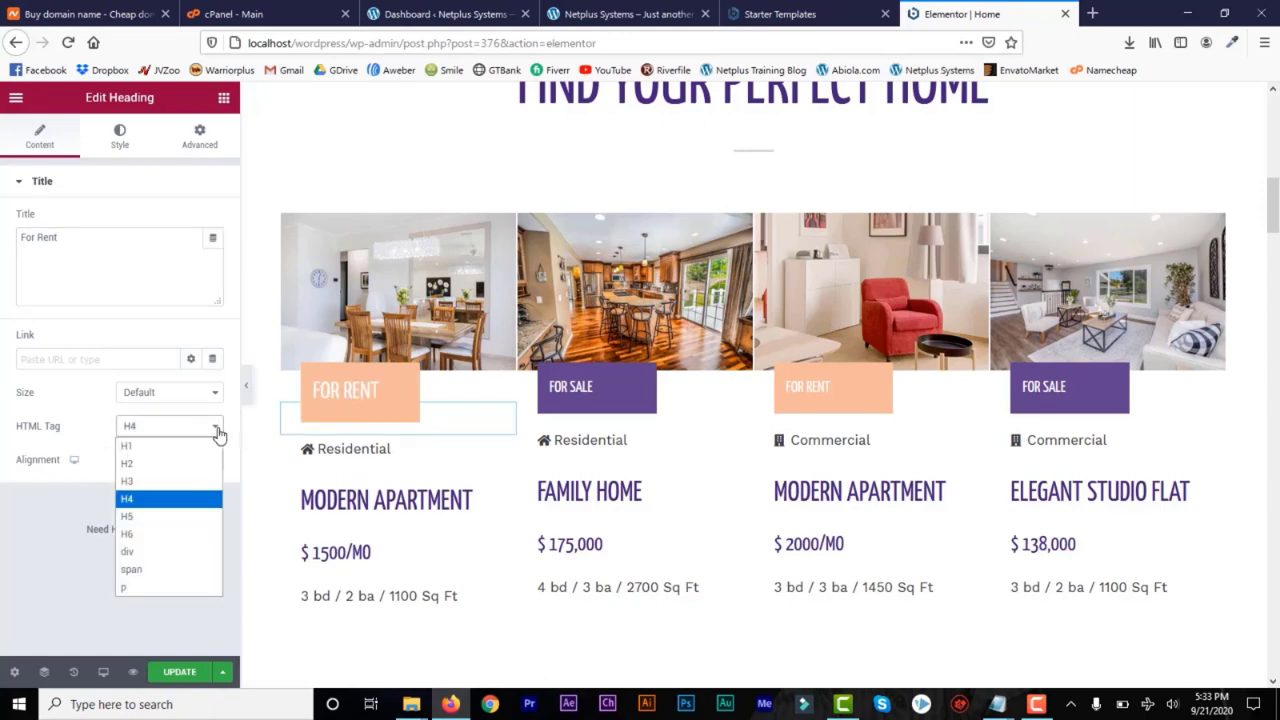
# Set the HTML tag of the Family Home listing's "For Sale" label to H4
pyautogui.click(592, 392)
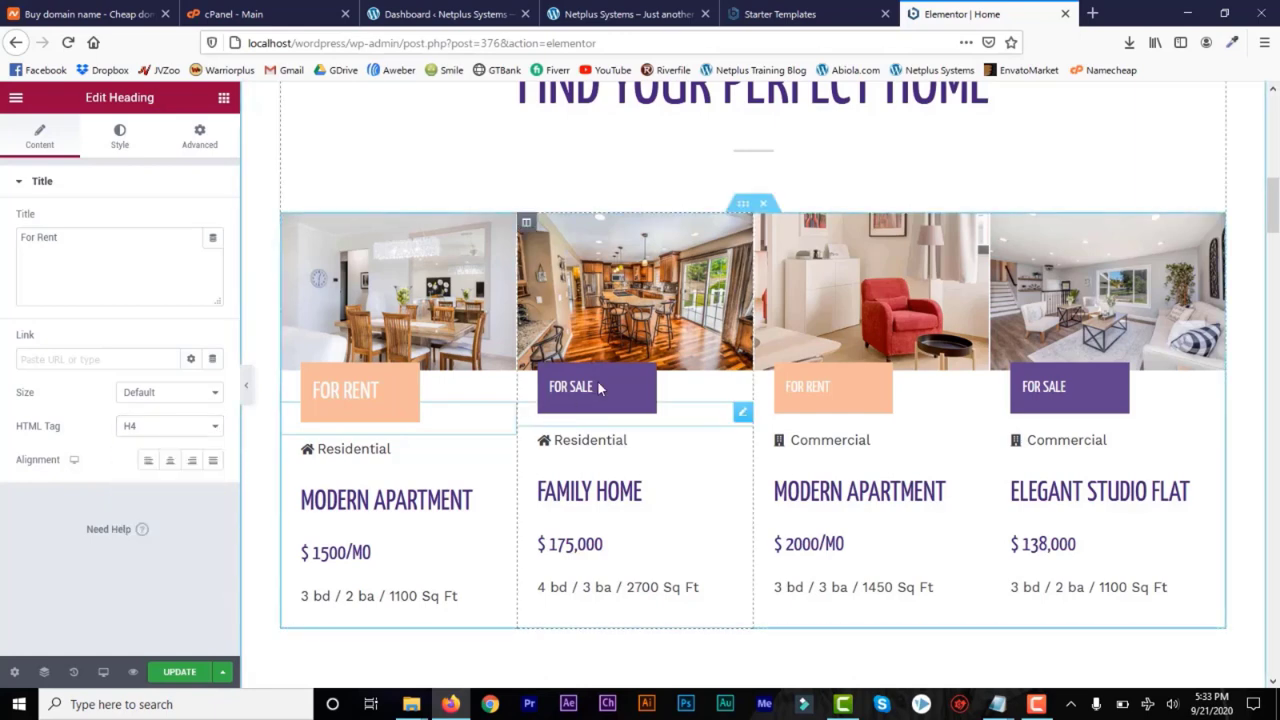
pyautogui.click(219, 438)
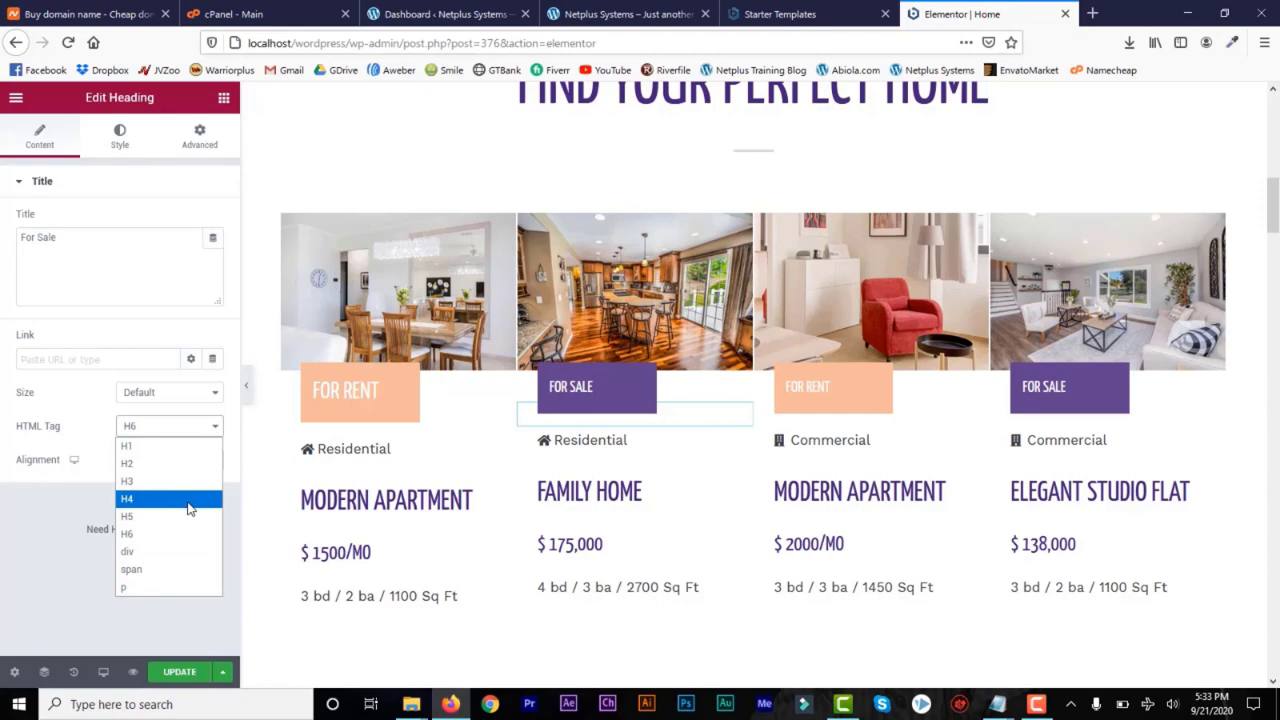
pyautogui.click(189, 499)
# Open the Family Home listing's title for editing and highlight its word "Home"
pyautogui.click(567, 511)
pyautogui.moveTo(645, 506); pyautogui.dragTo(596, 504)
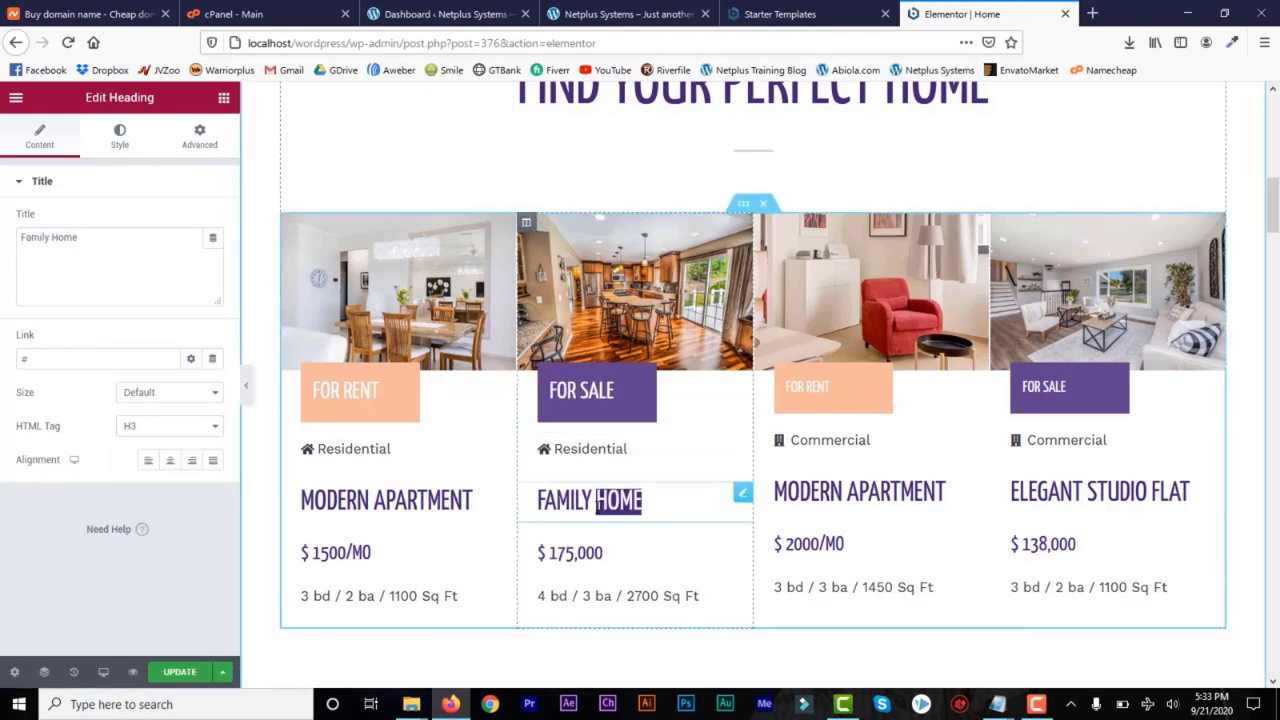
pyautogui.click(660, 496)
pyautogui.click(888, 491)
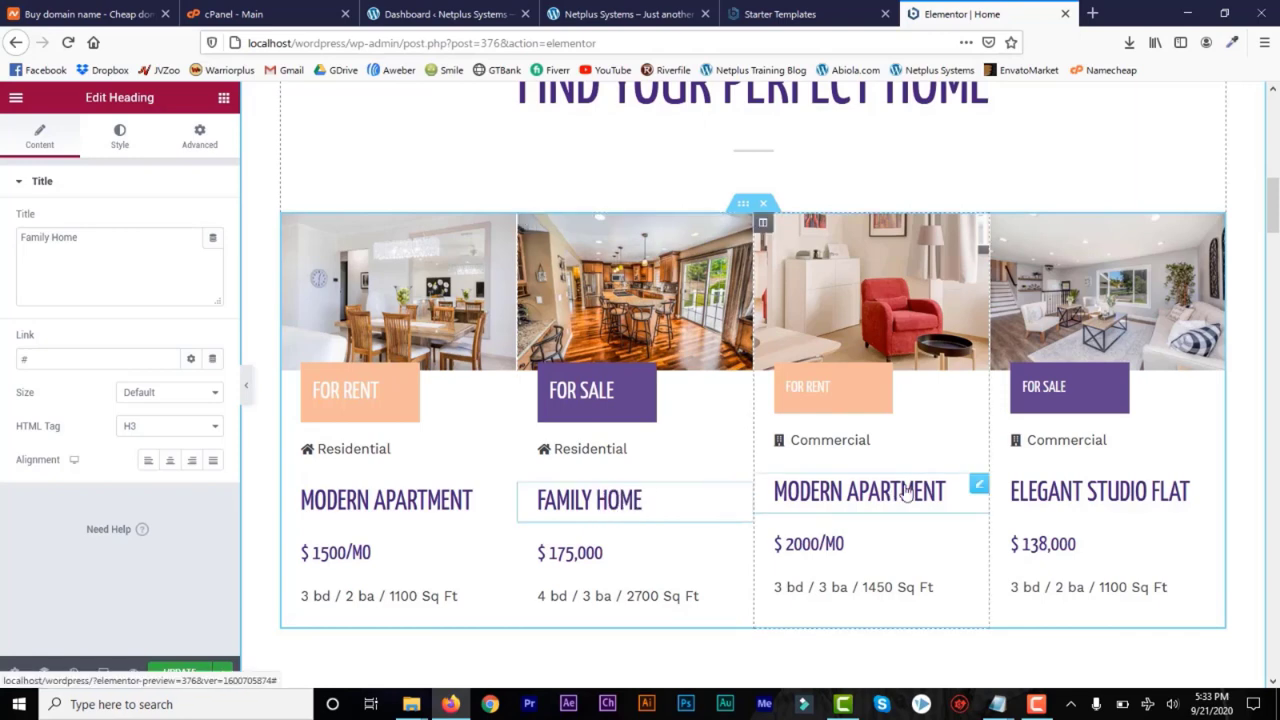
# Set the height of the spacer over the About Us section's photo to 562 px
pyautogui.scroll(-6, 419, 209)
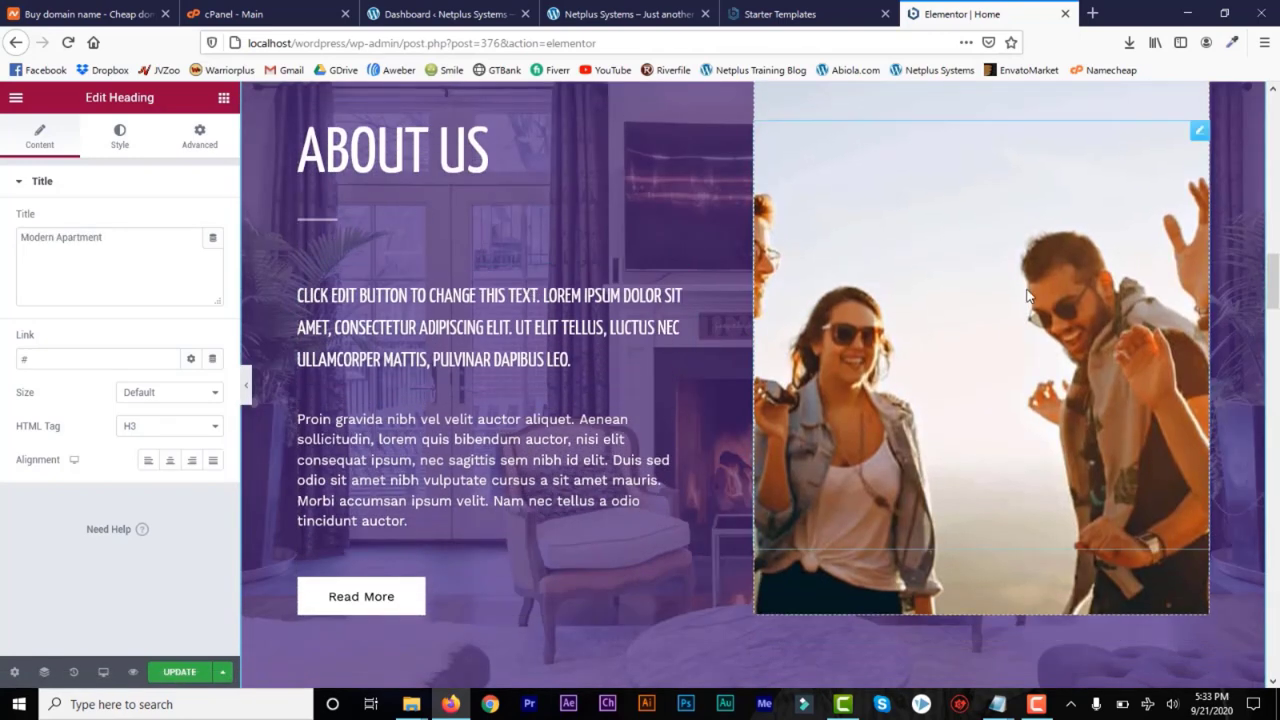
pyautogui.click(1199, 132)
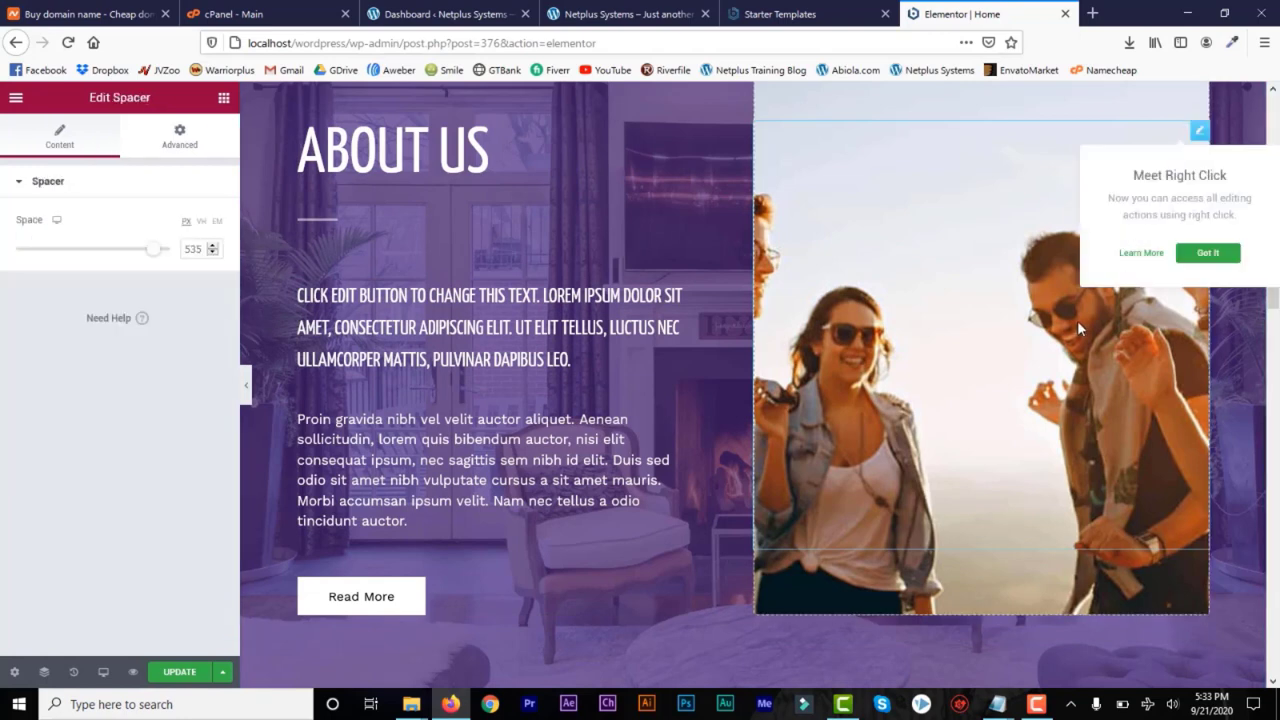
pyautogui.rightClick(1198, 138)
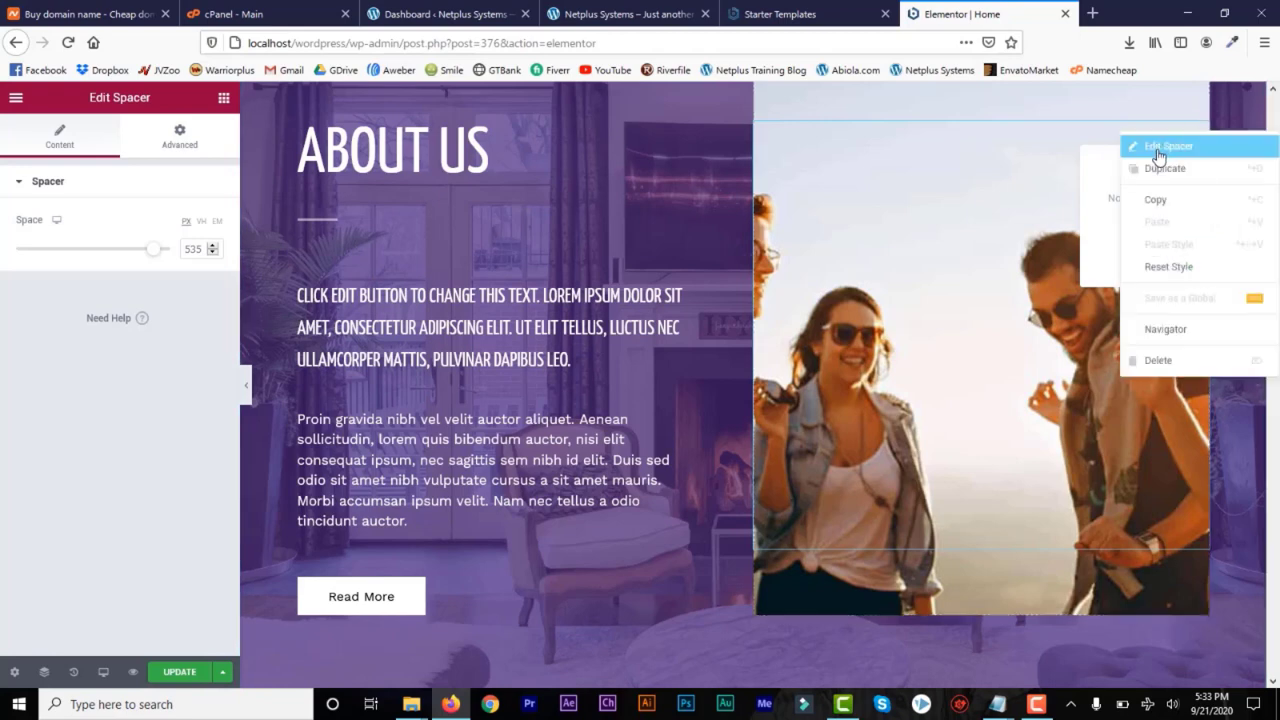
pyautogui.click(1022, 182)
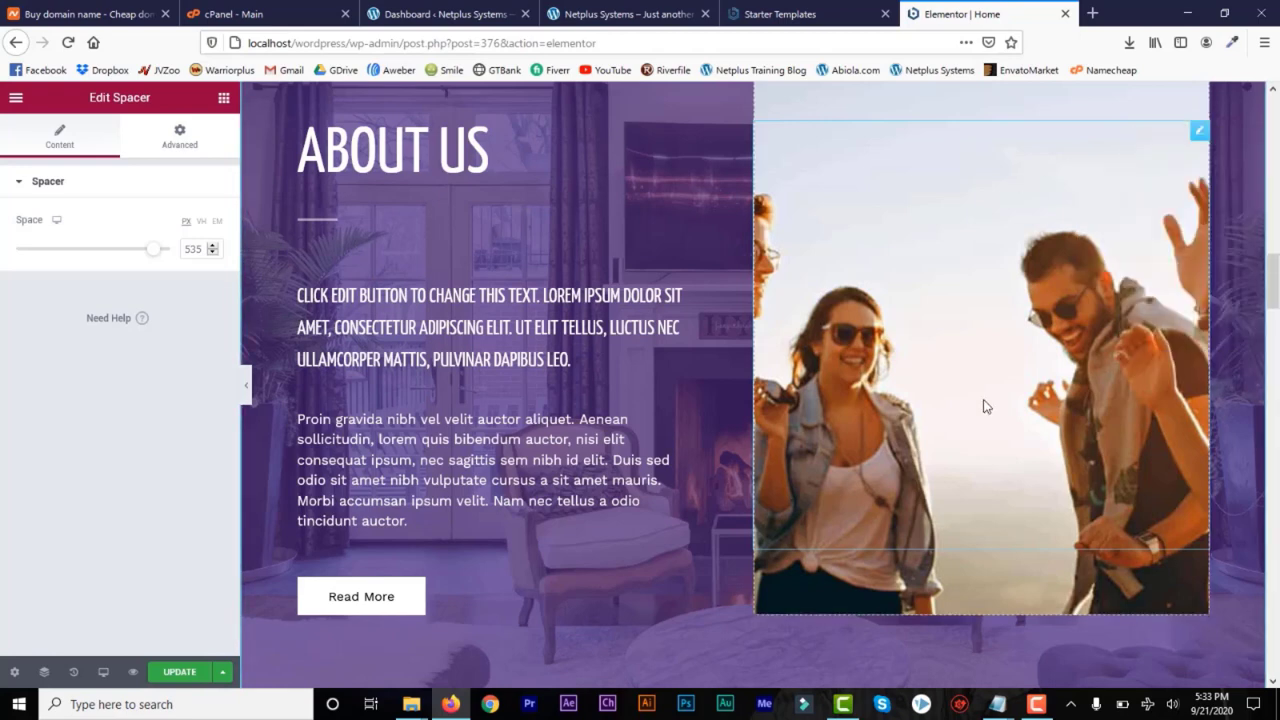
pyautogui.moveTo(163, 262)
pyautogui.mouseDown()
pyautogui.moveTo(118, 262)
pyautogui.moveTo(165, 263)
pyautogui.mouseUp()
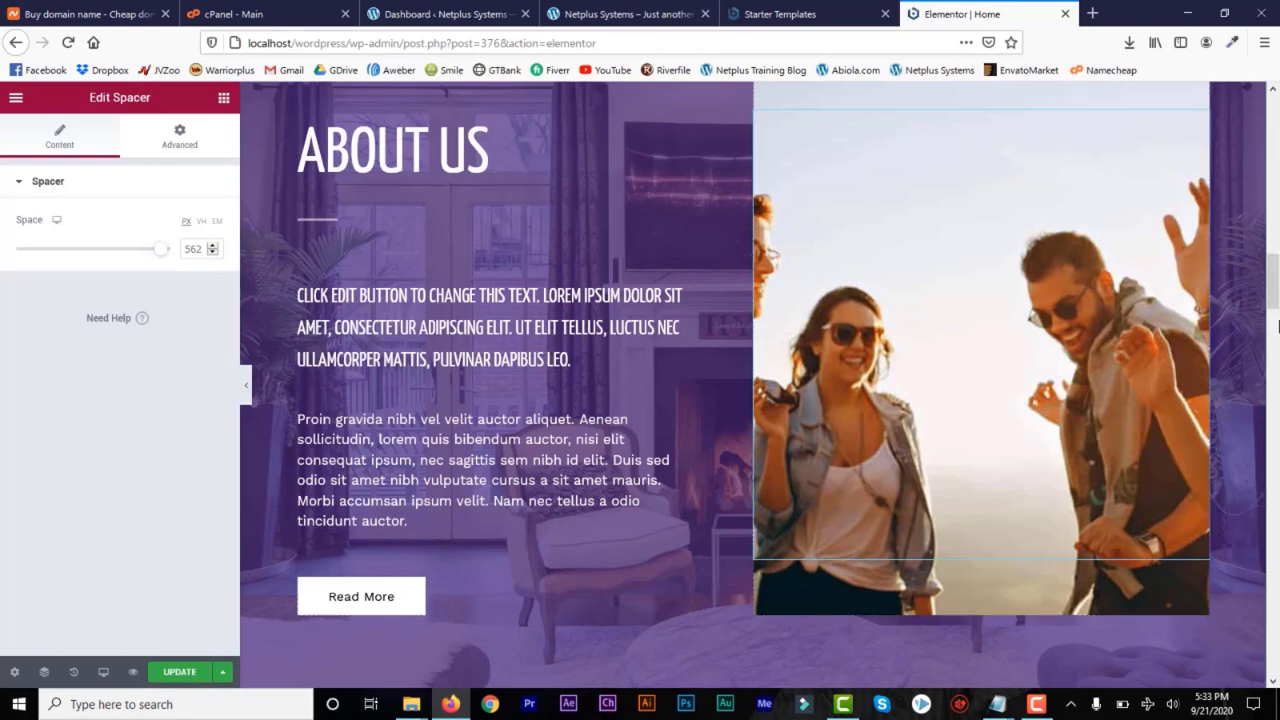
# Replace the background image of the About Us photo column with estate-living-room.jpg from the media library
pyautogui.scroll(1, 1275, 297)
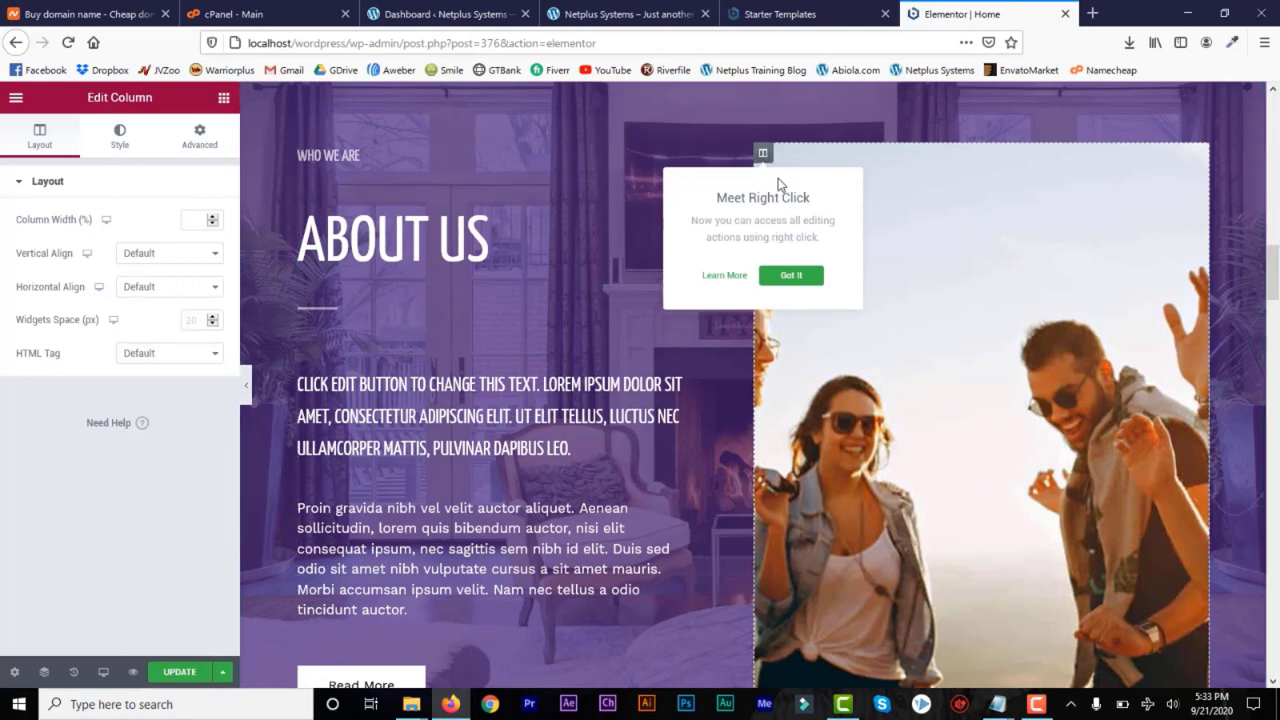
pyautogui.click(117, 143)
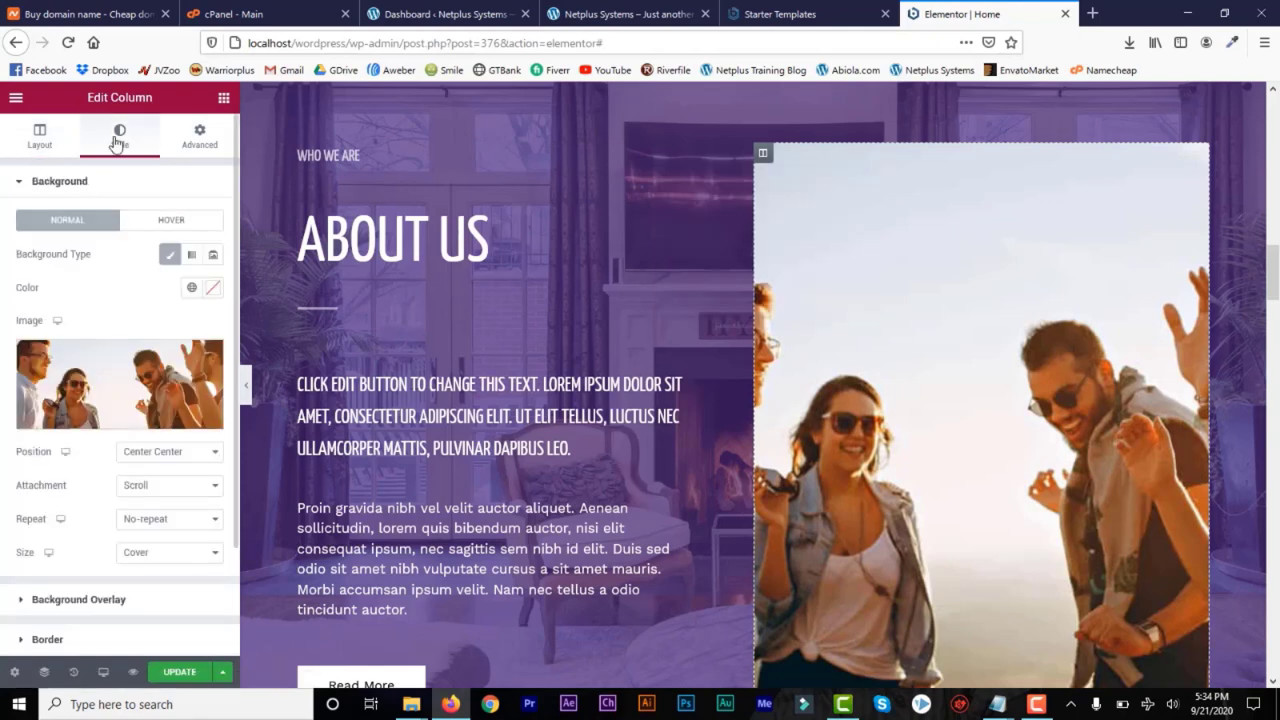
pyautogui.click(118, 420)
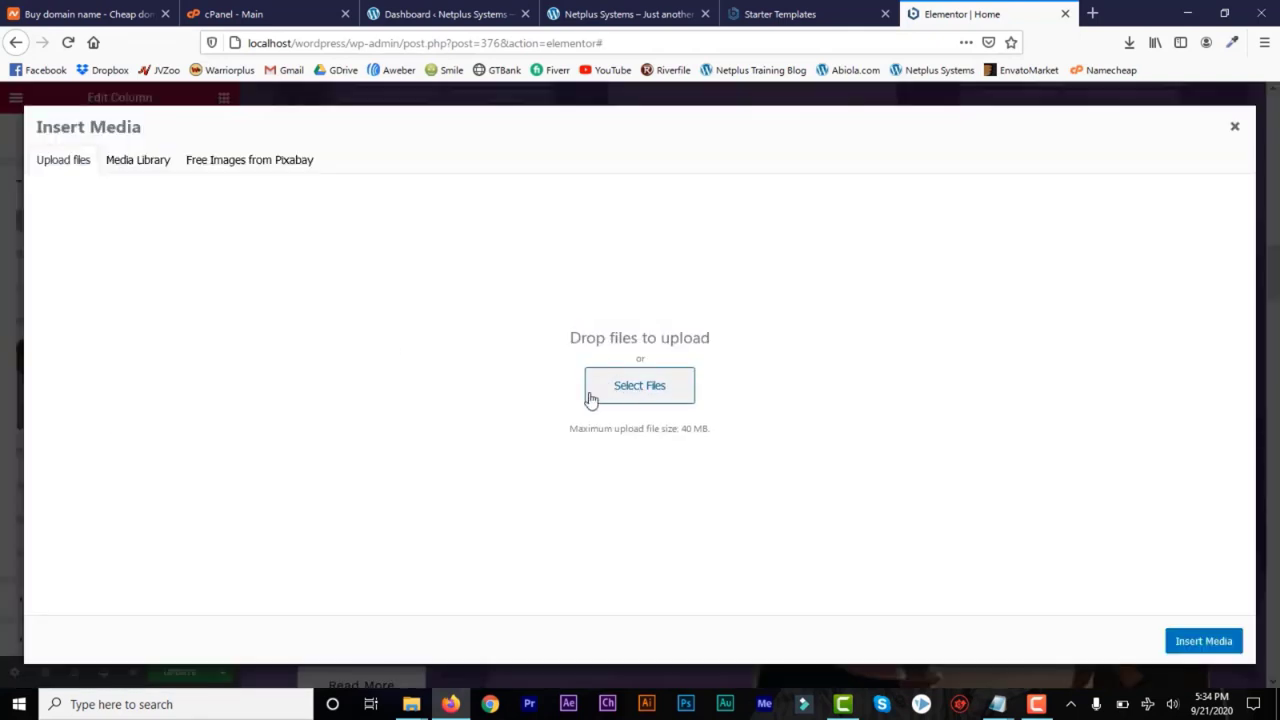
pyautogui.click(142, 164)
pyautogui.click(291, 160)
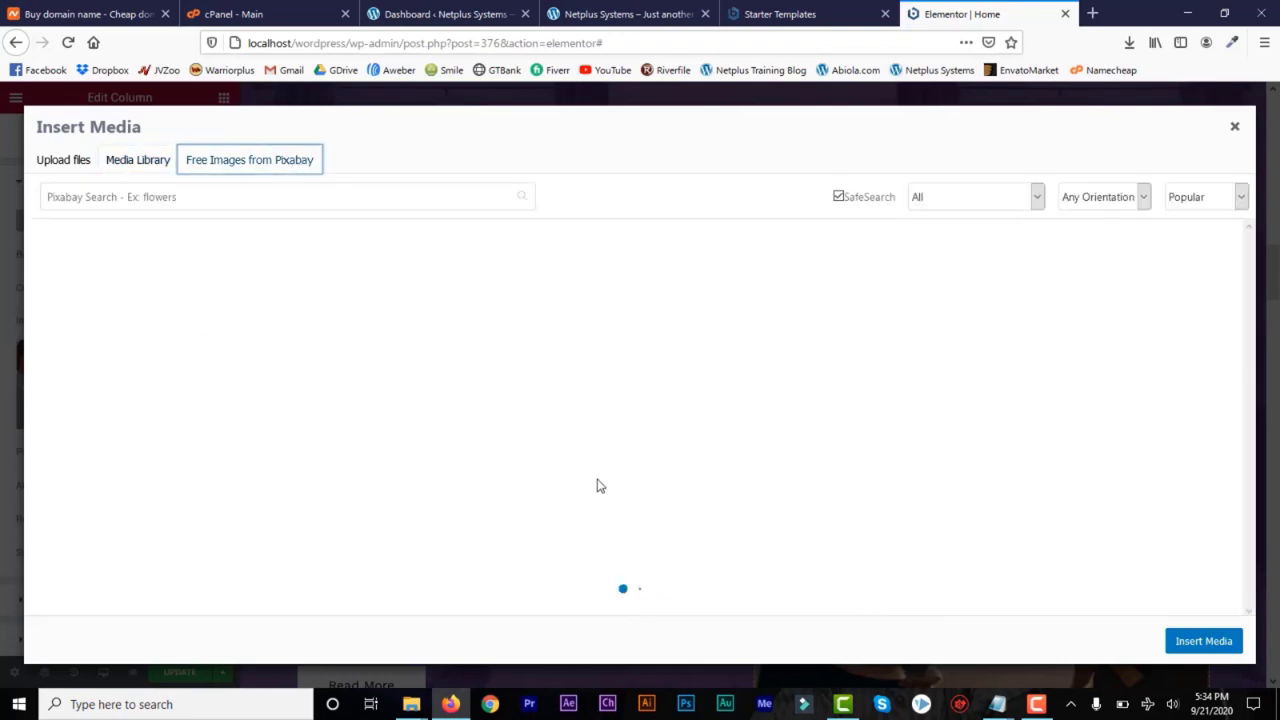
pyautogui.click(124, 166)
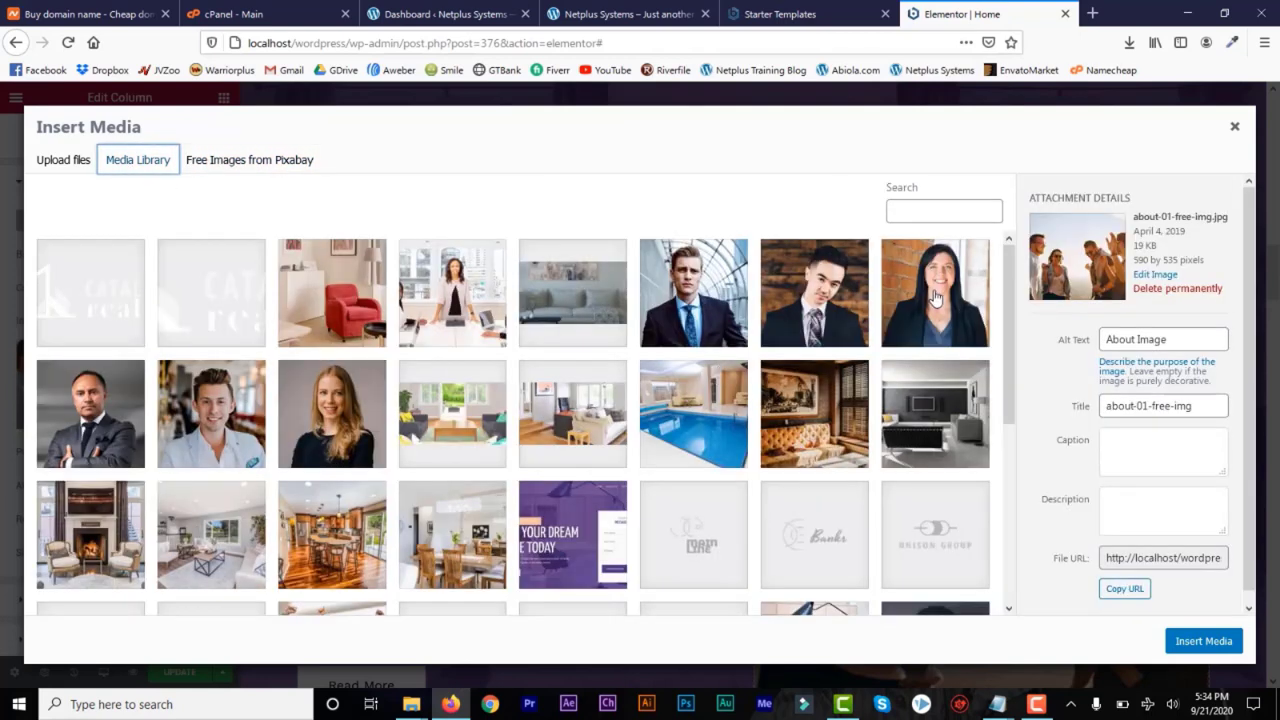
pyautogui.click(918, 416)
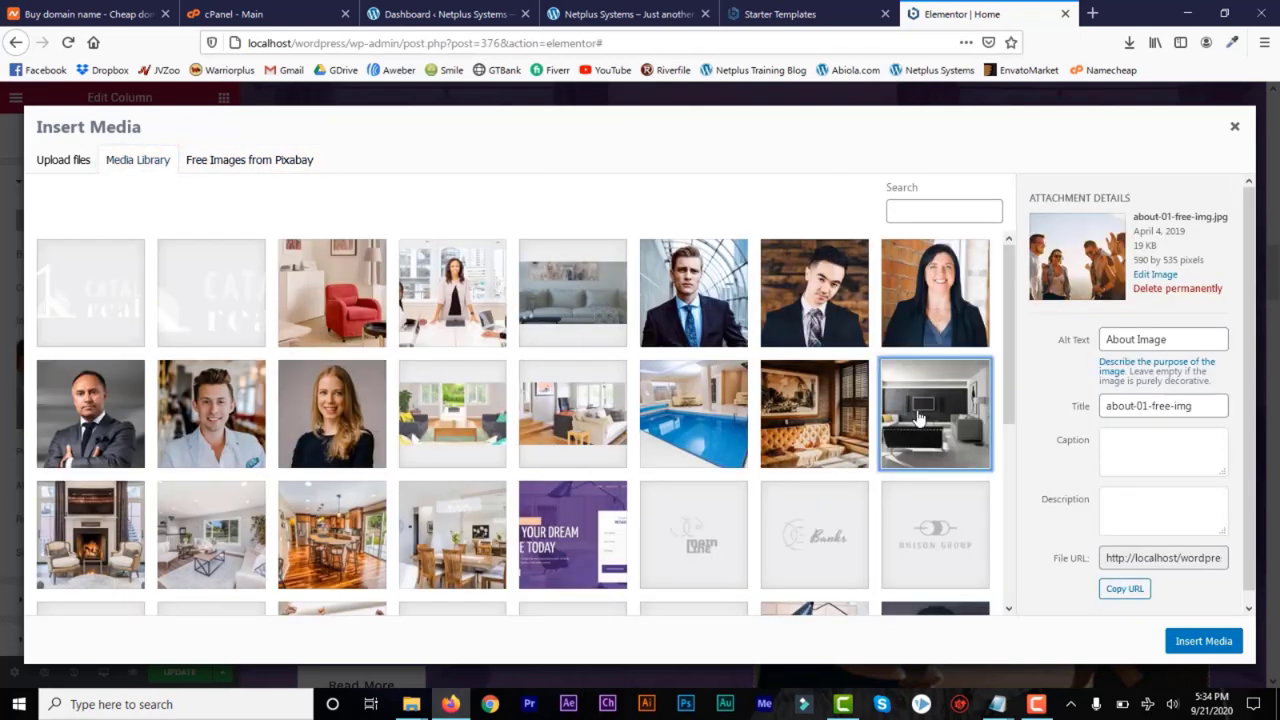
pyautogui.click(1197, 645)
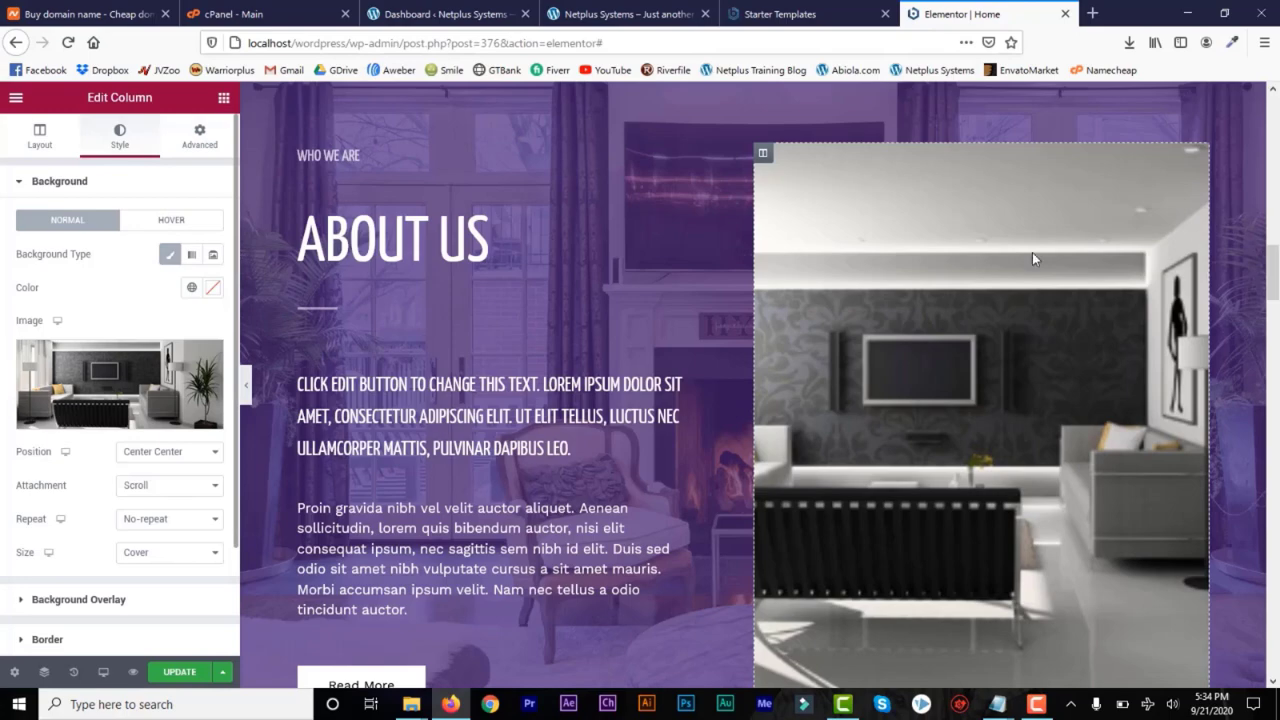
# Save the edited home page with Update
pyautogui.moveTo(1277, 279); pyautogui.dragTo(1277, 350)
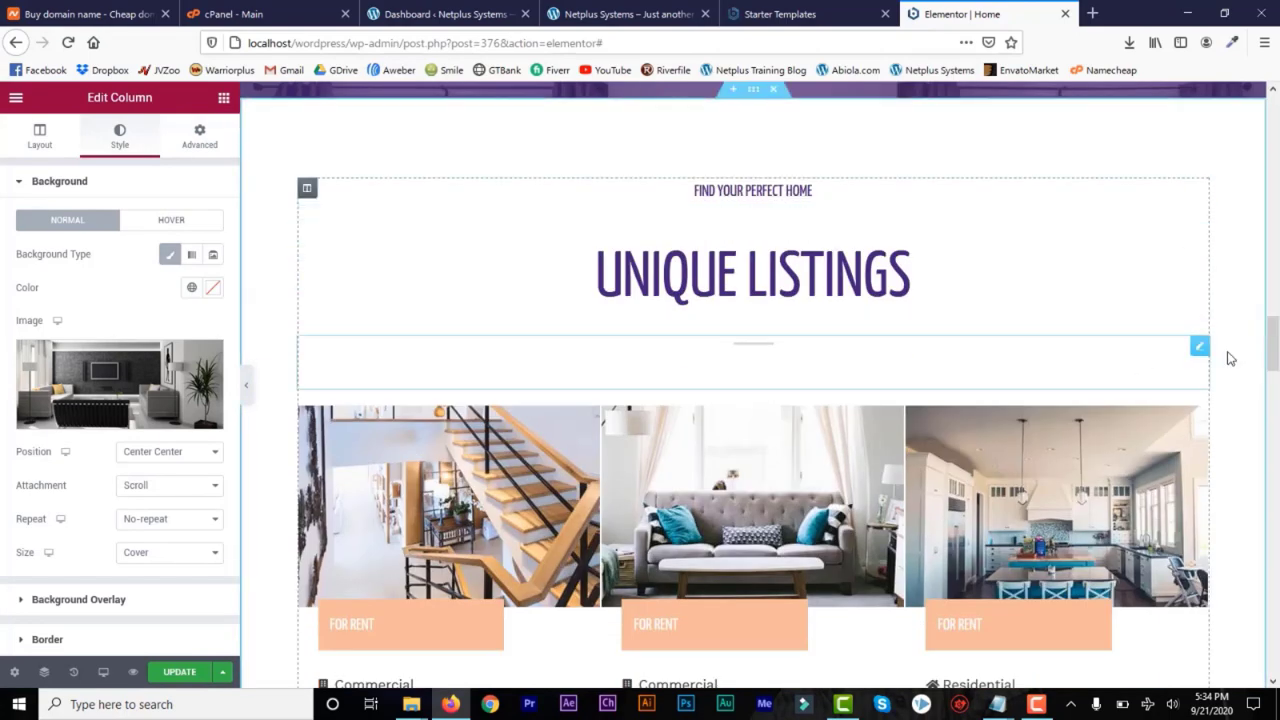
pyautogui.click(1274, 374)
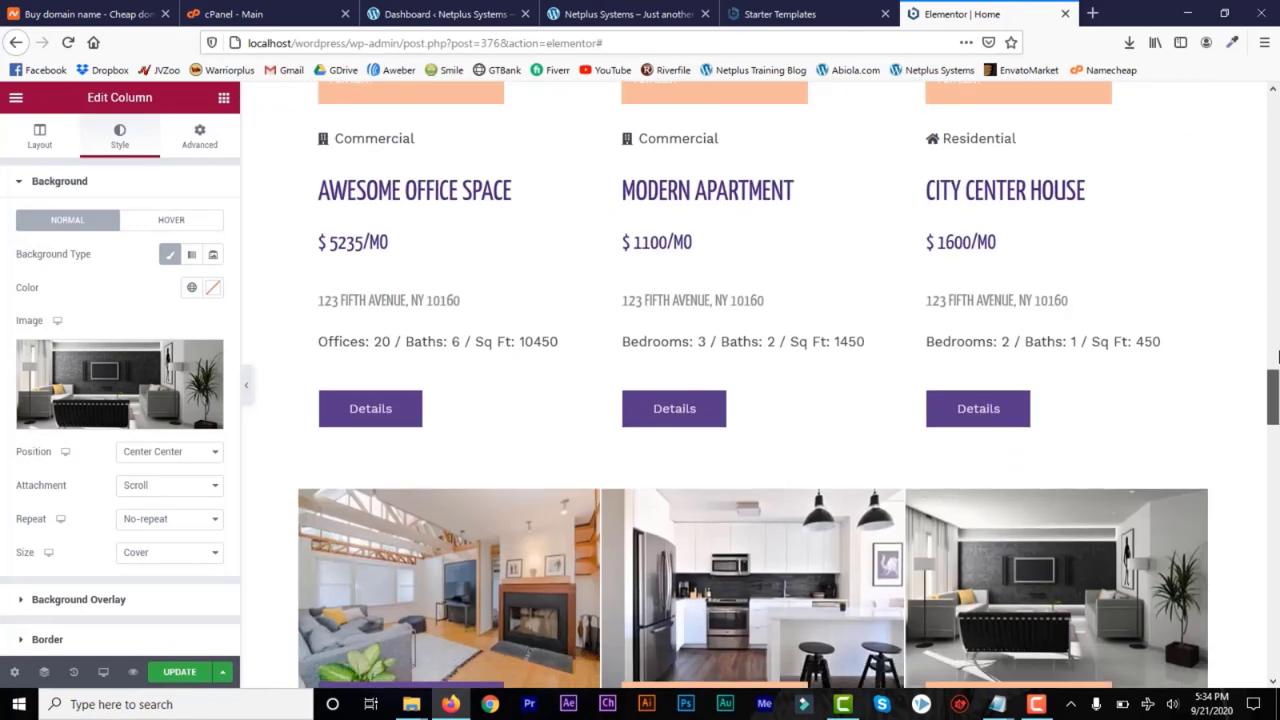
pyautogui.click(1277, 355)
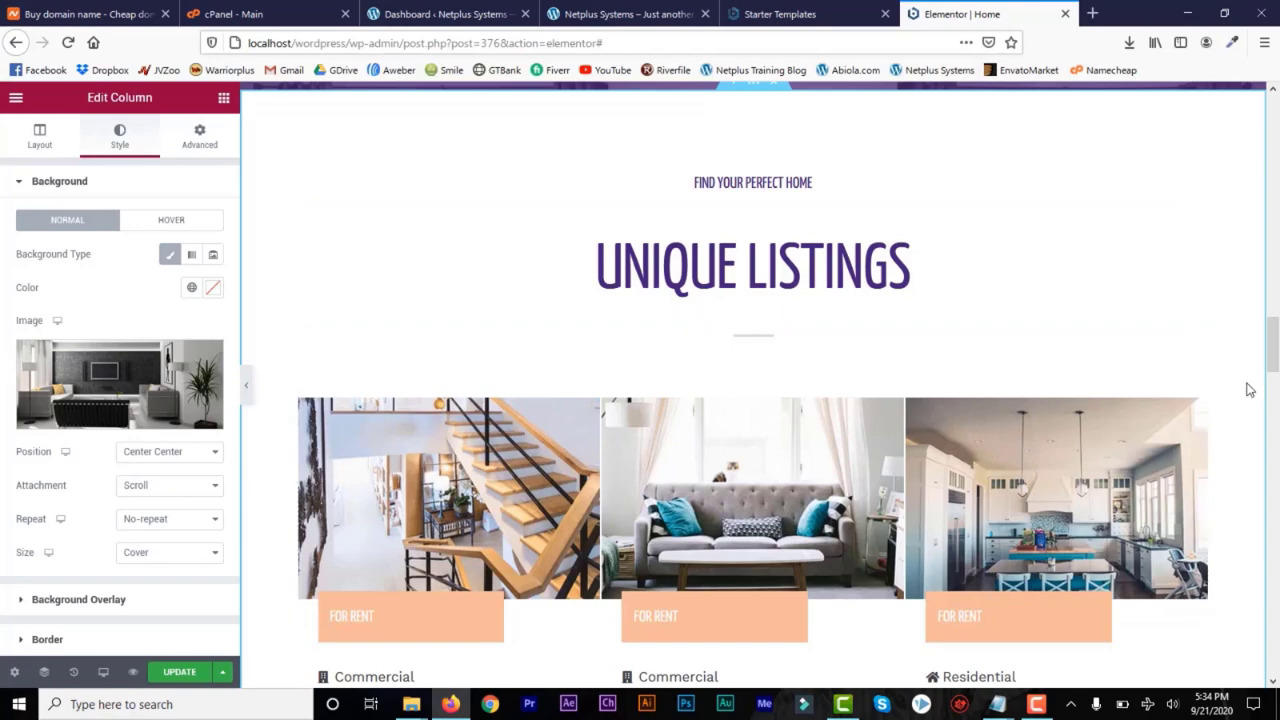
pyautogui.moveTo(1270, 350); pyautogui.dragTo(1274, 117)
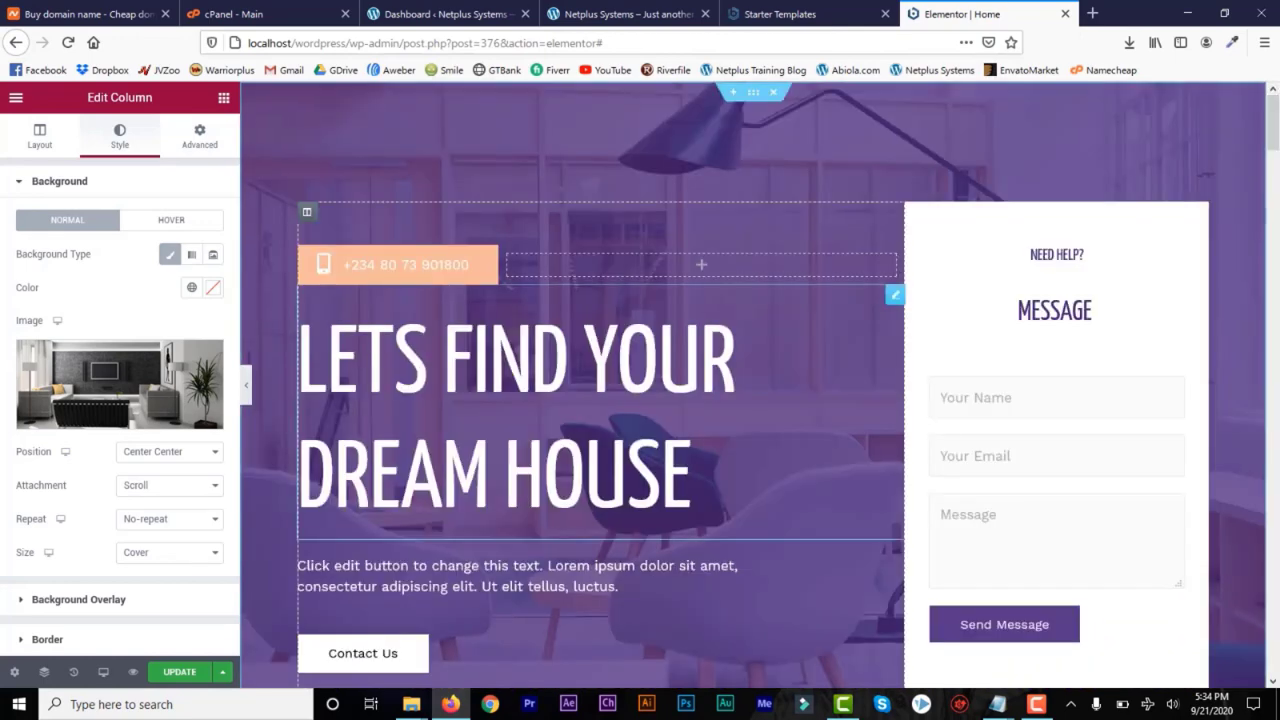
pyautogui.click(177, 676)
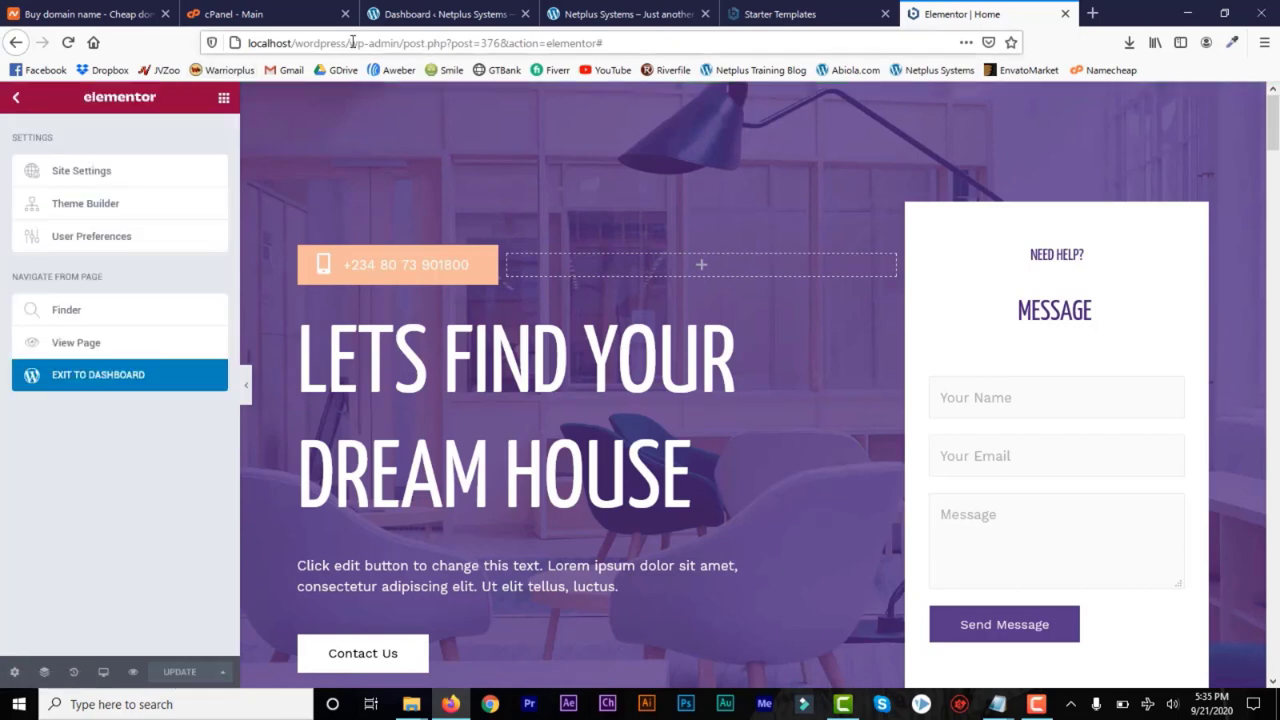
# Open the site's front end at localhost/wordpress/ in a new browser tab
pyautogui.moveTo(352, 43); pyautogui.dragTo(242, 43)
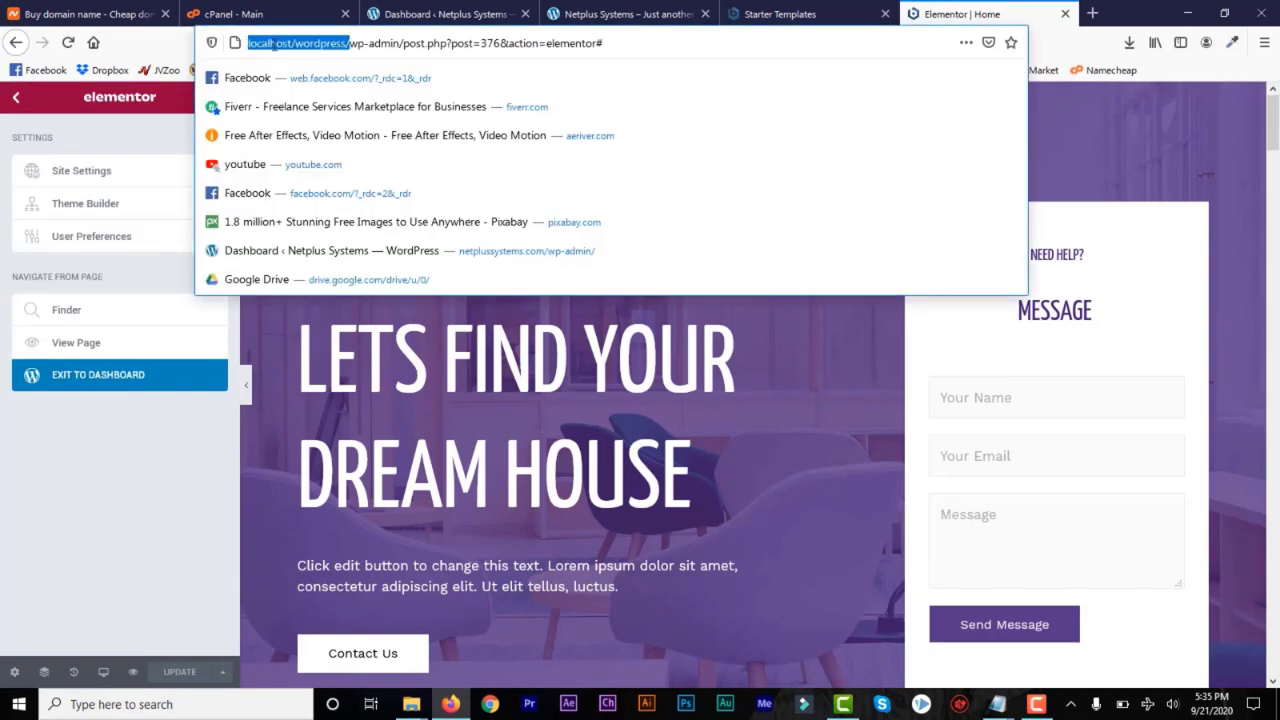
pyautogui.hotkey('ctrl', 'c')
pyautogui.click(1093, 13)
pyautogui.hotkey('ctrl', 'v')
pyautogui.press('Return')
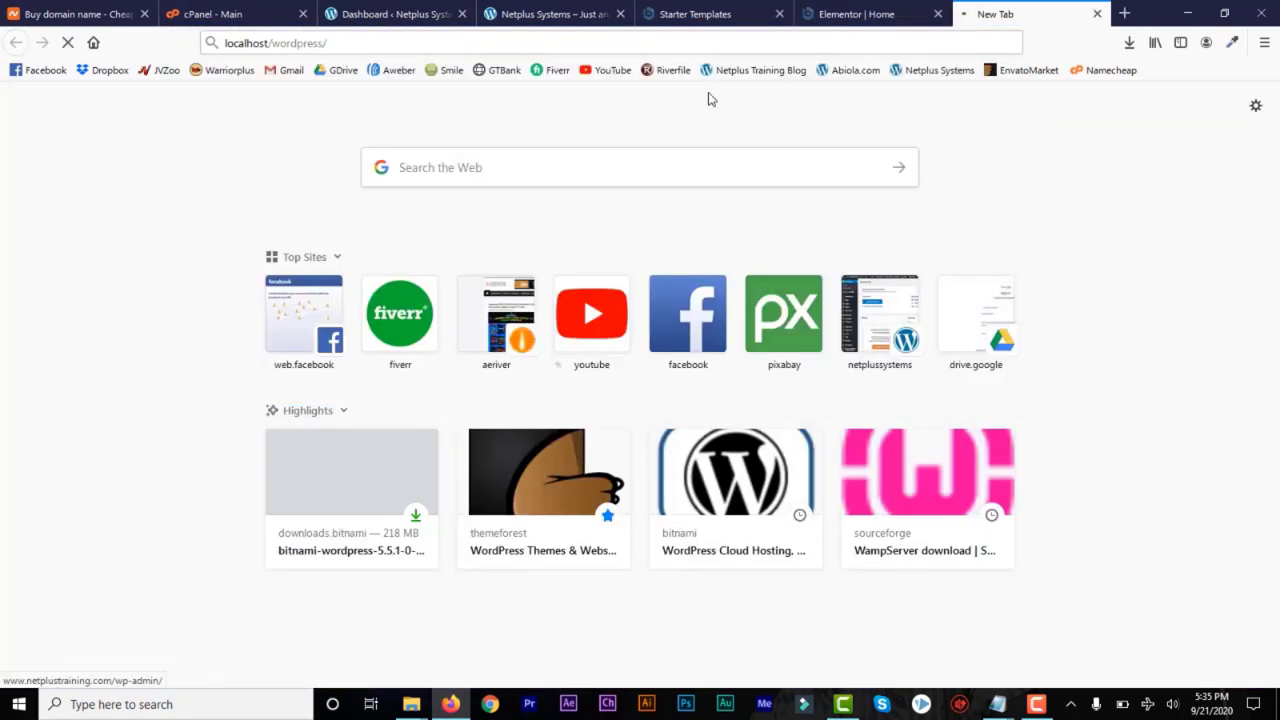
# Review the live home page from its hero section down to the new About Us image
pyautogui.click(883, 18)
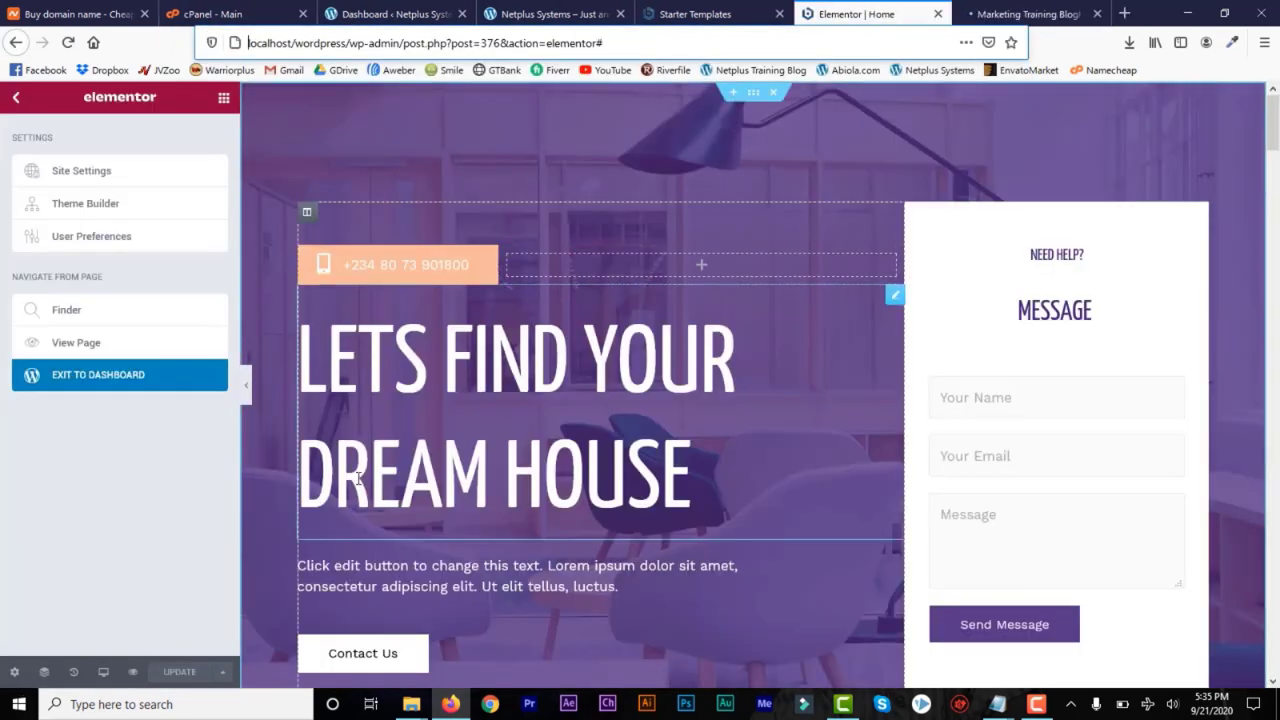
pyautogui.click(1010, 16)
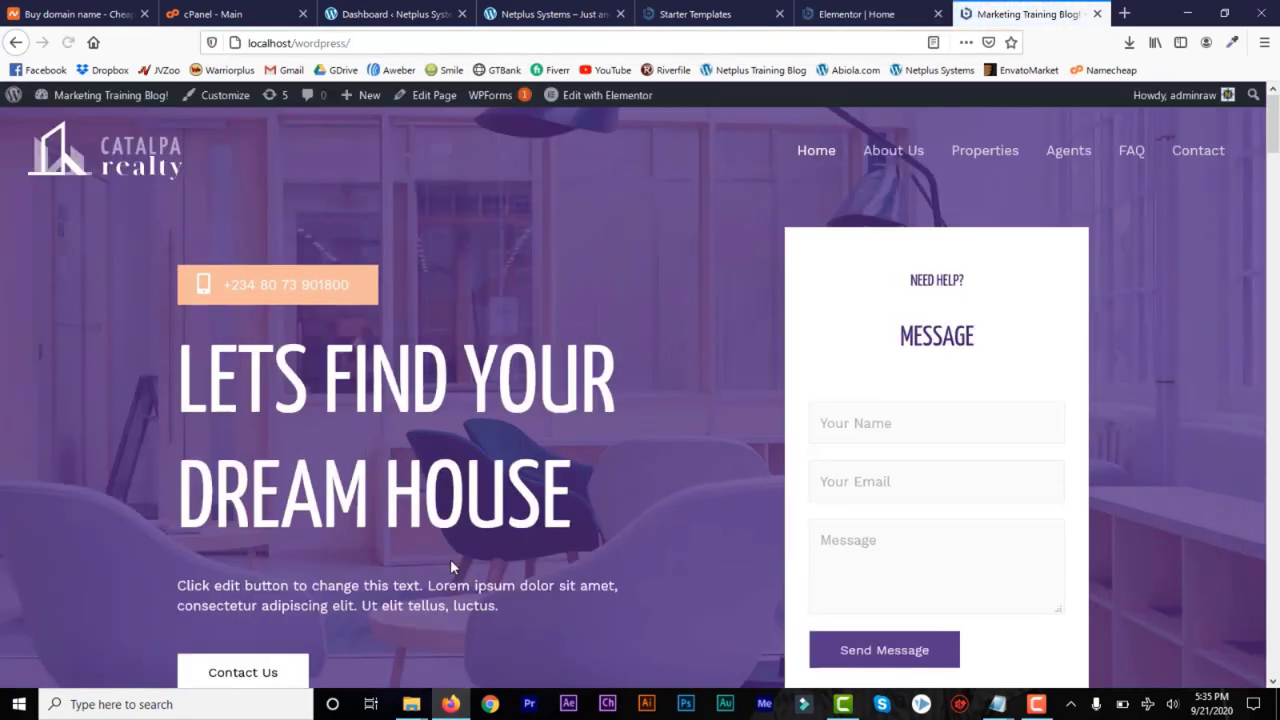
pyautogui.moveTo(1275, 140); pyautogui.dragTo(1278, 285)
pyautogui.scroll(-3, 880, 322)
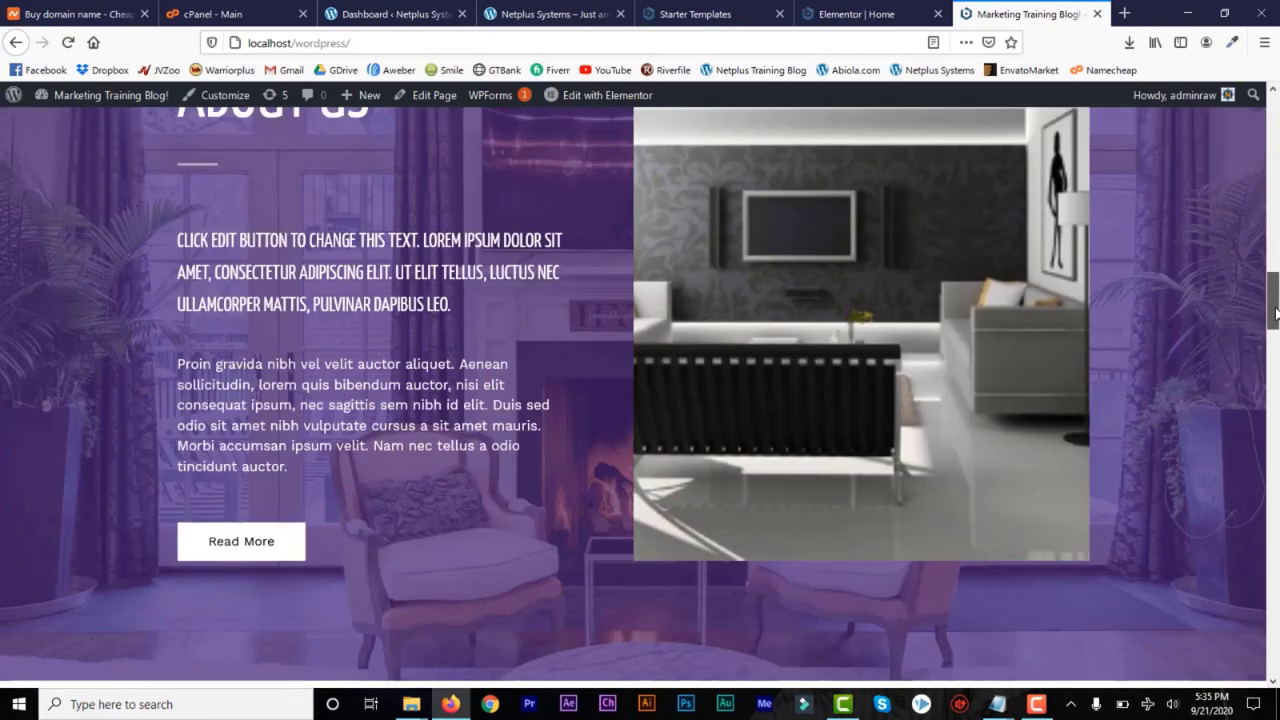
pyautogui.moveTo(1274, 318); pyautogui.dragTo(1275, 108)
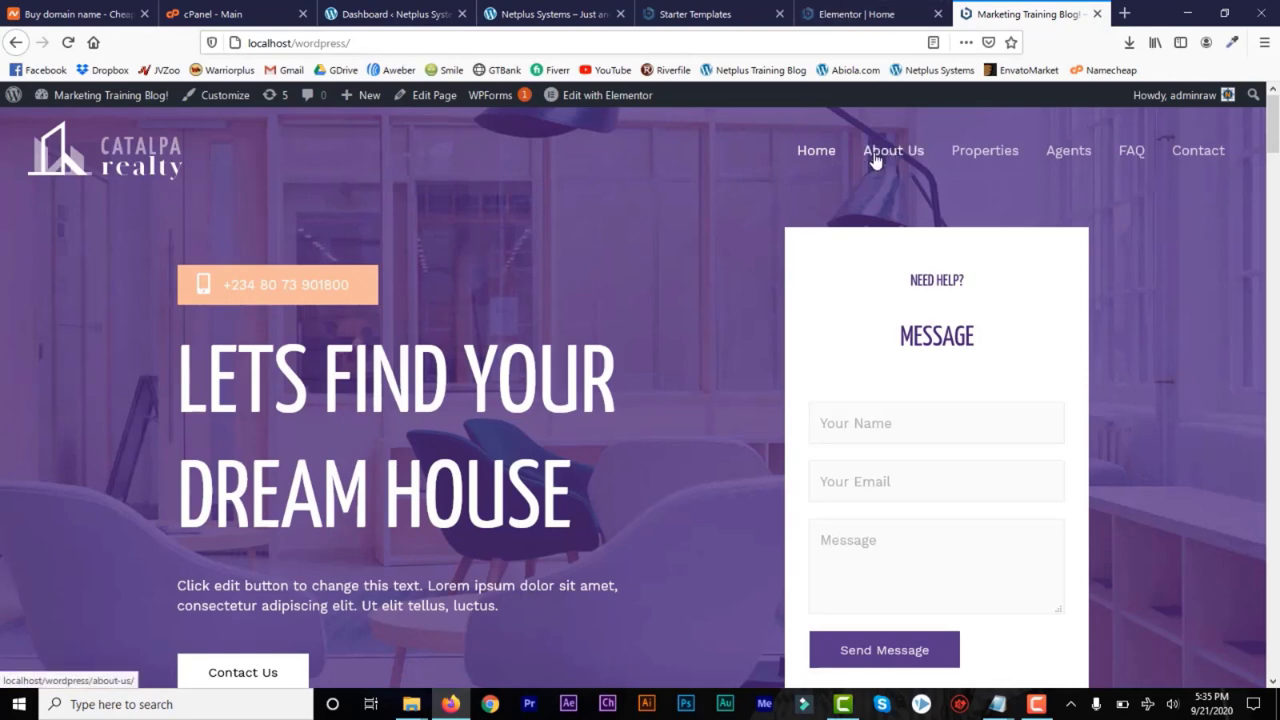
# Exit the Elementor editor and open the list of all pages in the WordPress dashboard
pyautogui.click(836, 14)
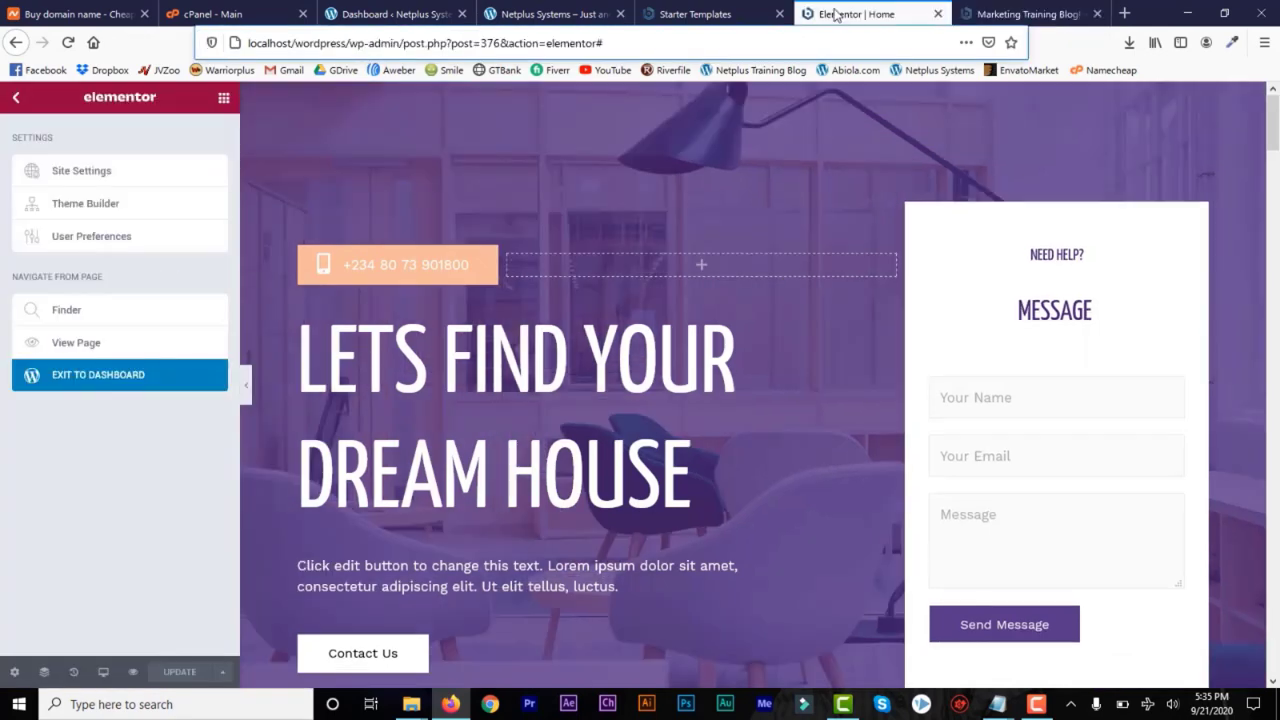
pyautogui.moveTo(1273, 132)
pyautogui.mouseDown()
pyautogui.moveTo(1273, 149)
pyautogui.moveTo(1273, 126)
pyautogui.mouseUp()
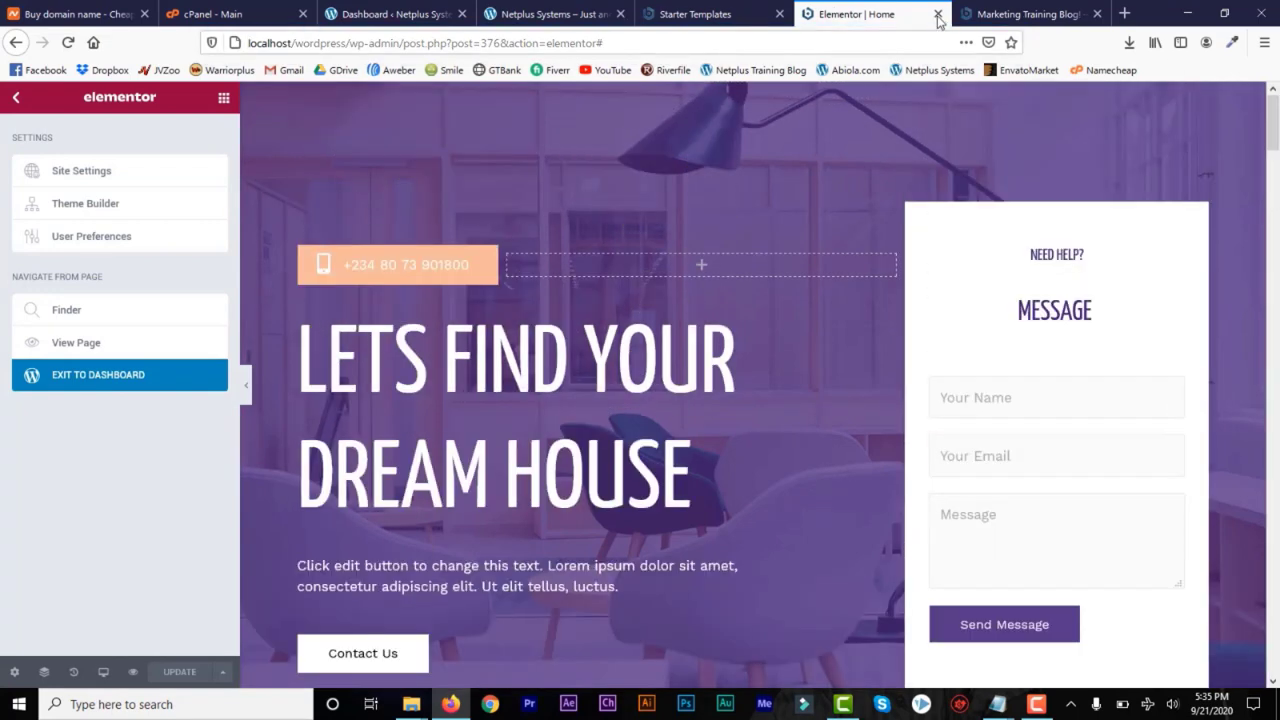
pyautogui.click(17, 100)
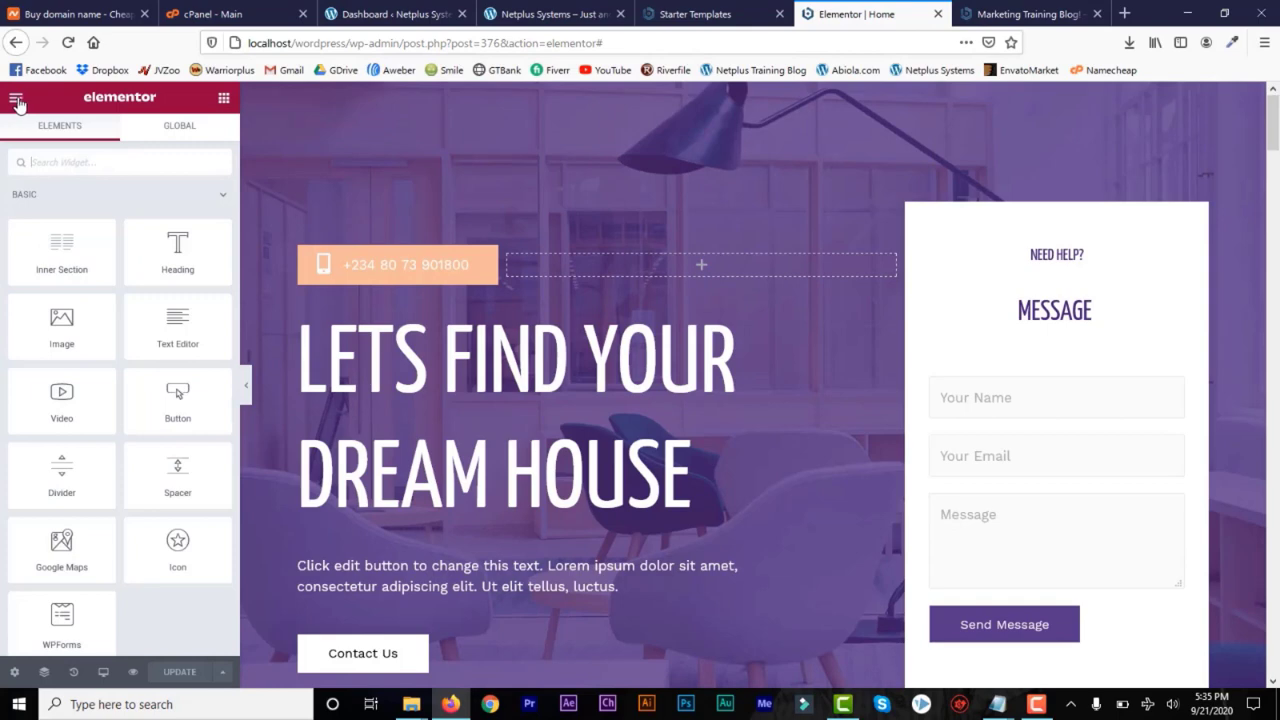
pyautogui.click(13, 101)
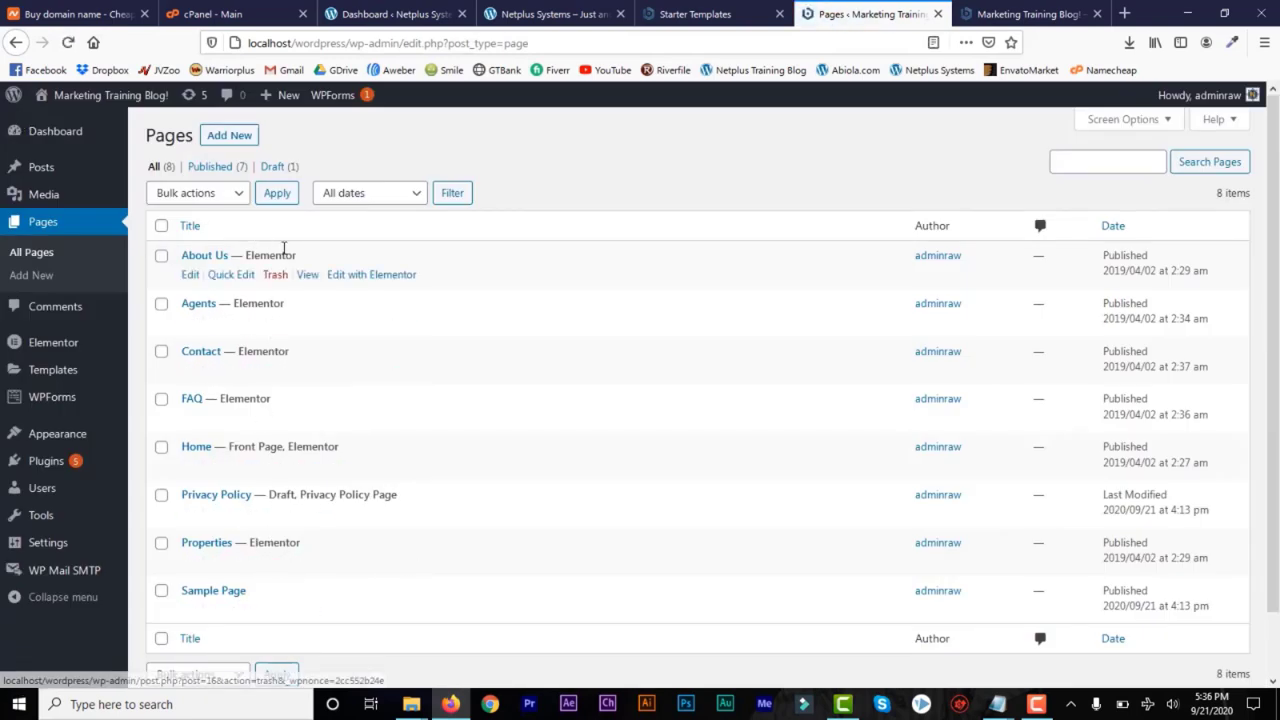
# Compare the dashboard with the live site's navigation bar and open the Menus editor
pyautogui.click(1024, 14)
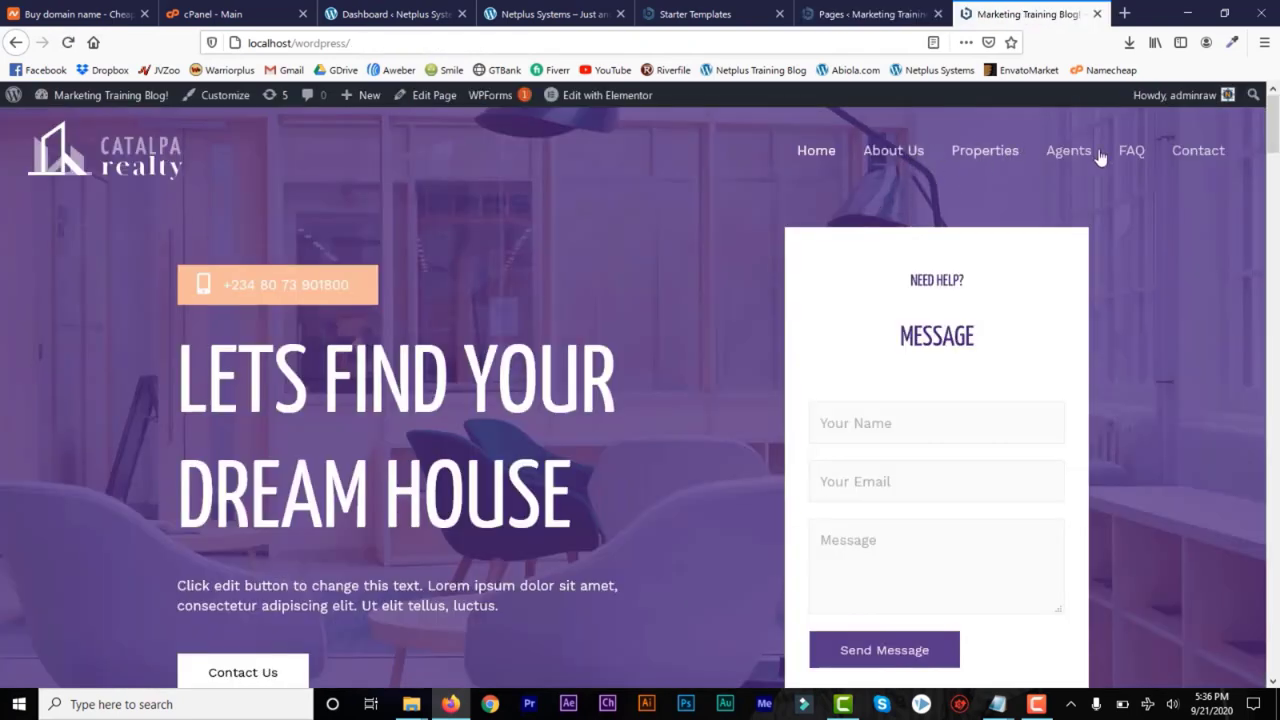
pyautogui.click(858, 16)
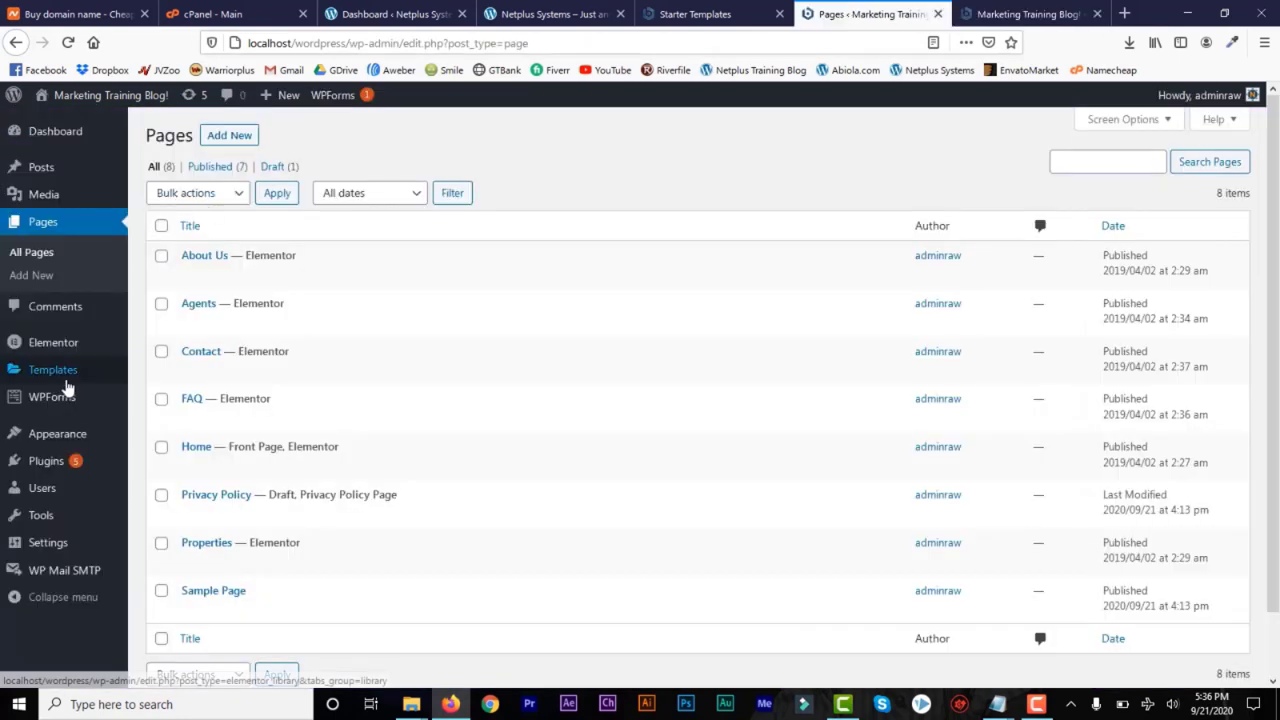
pyautogui.moveTo(82, 440)
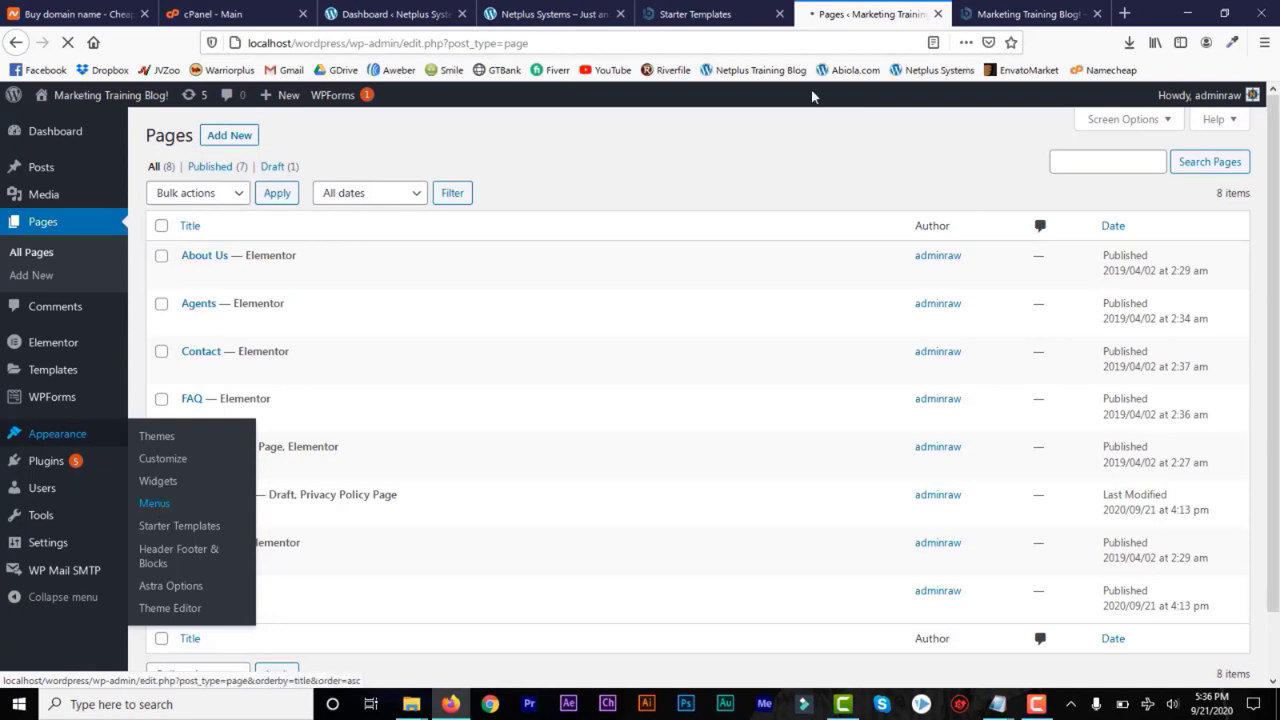
pyautogui.click(1014, 18)
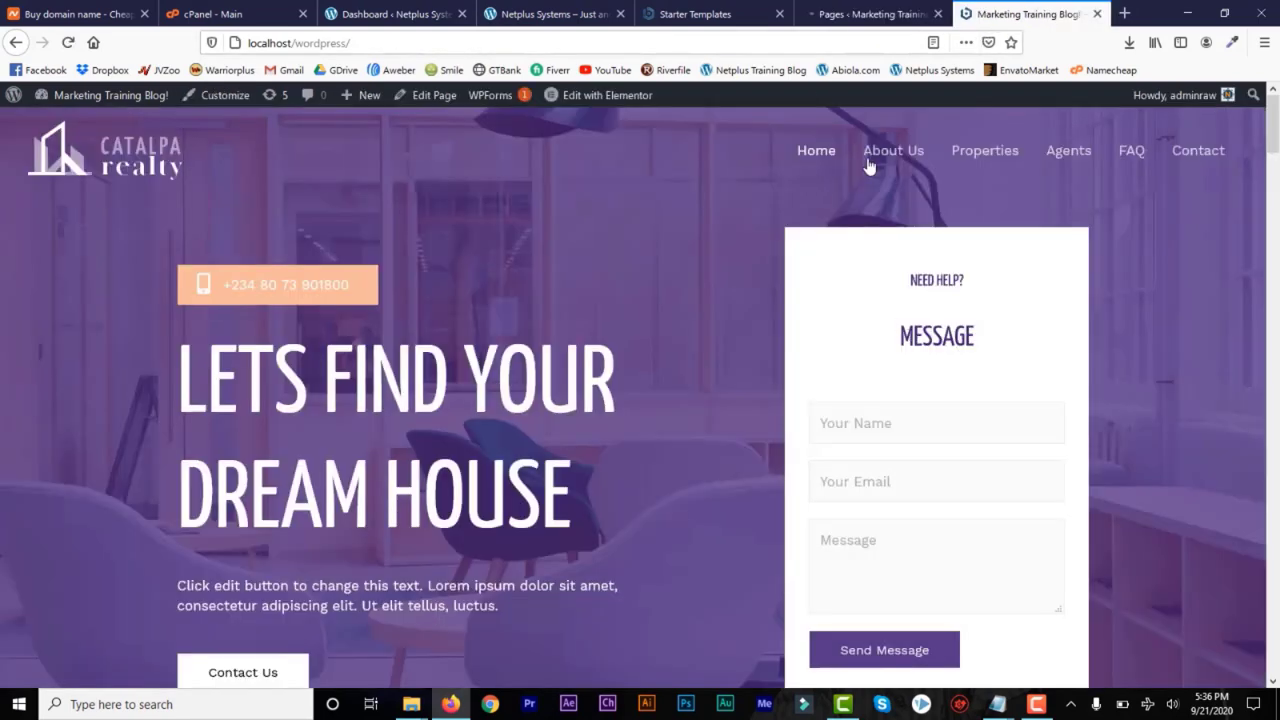
pyautogui.click(870, 18)
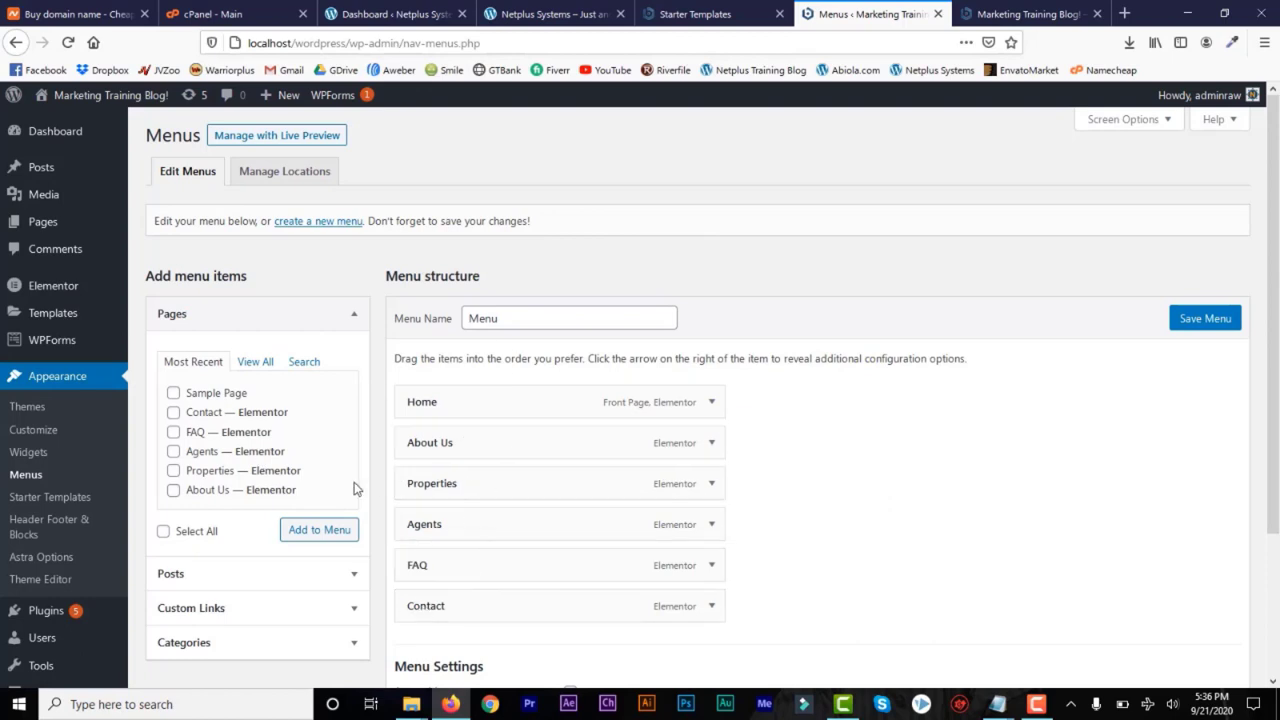
# Remove the FAQ item from the site's navigation menu structure
pyautogui.scroll(-2, 457, 391)
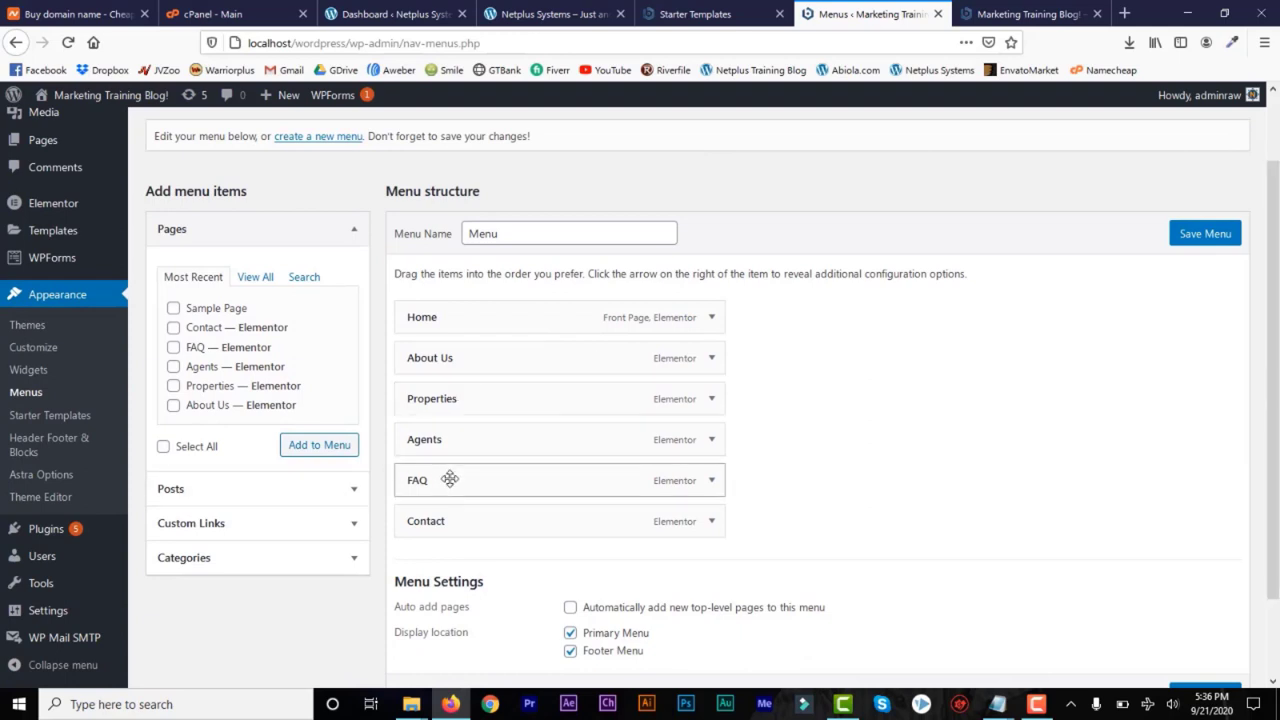
pyautogui.click(712, 484)
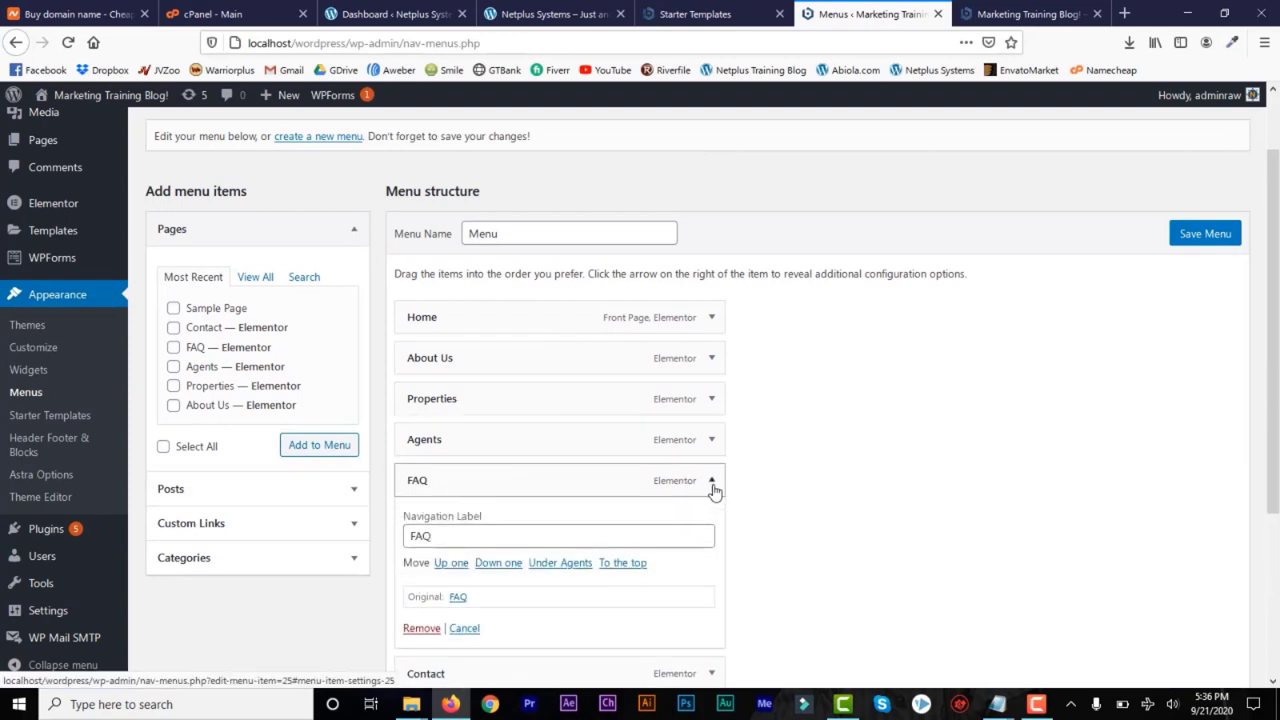
pyautogui.click(421, 627)
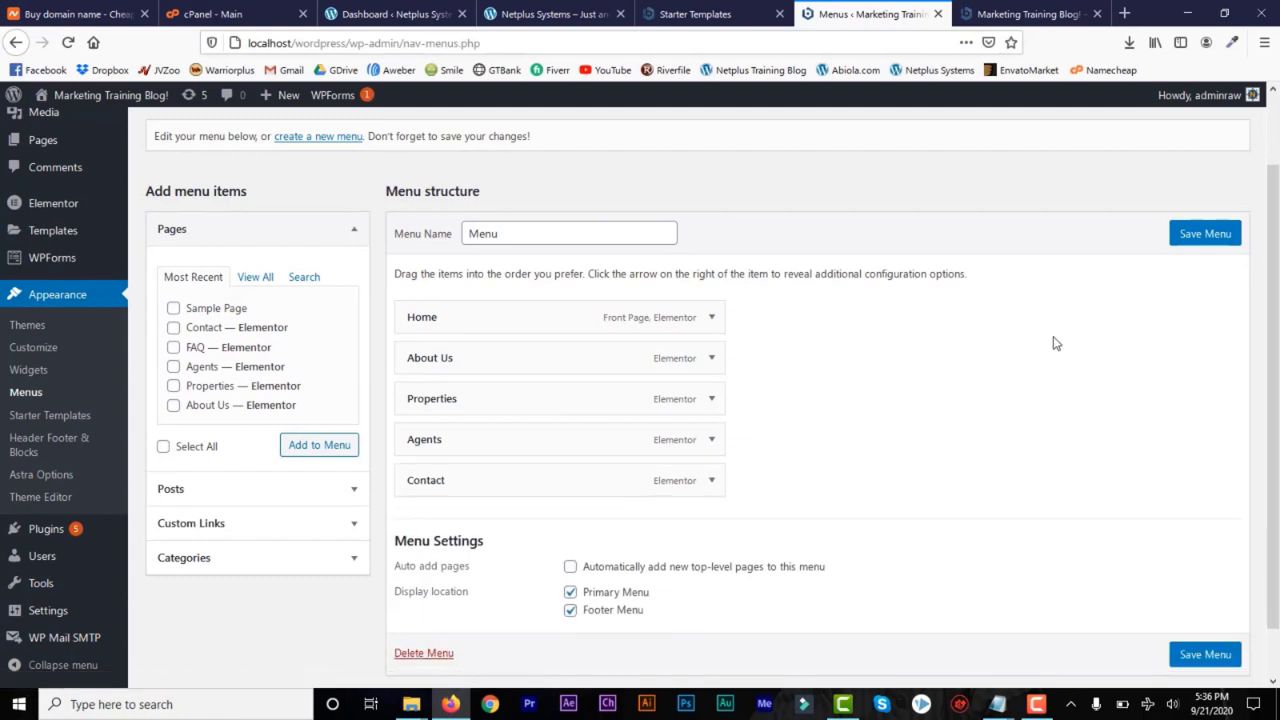
# Save the edited navigation menu and reload the live home page to check its navigation bar
pyautogui.click(1206, 238)
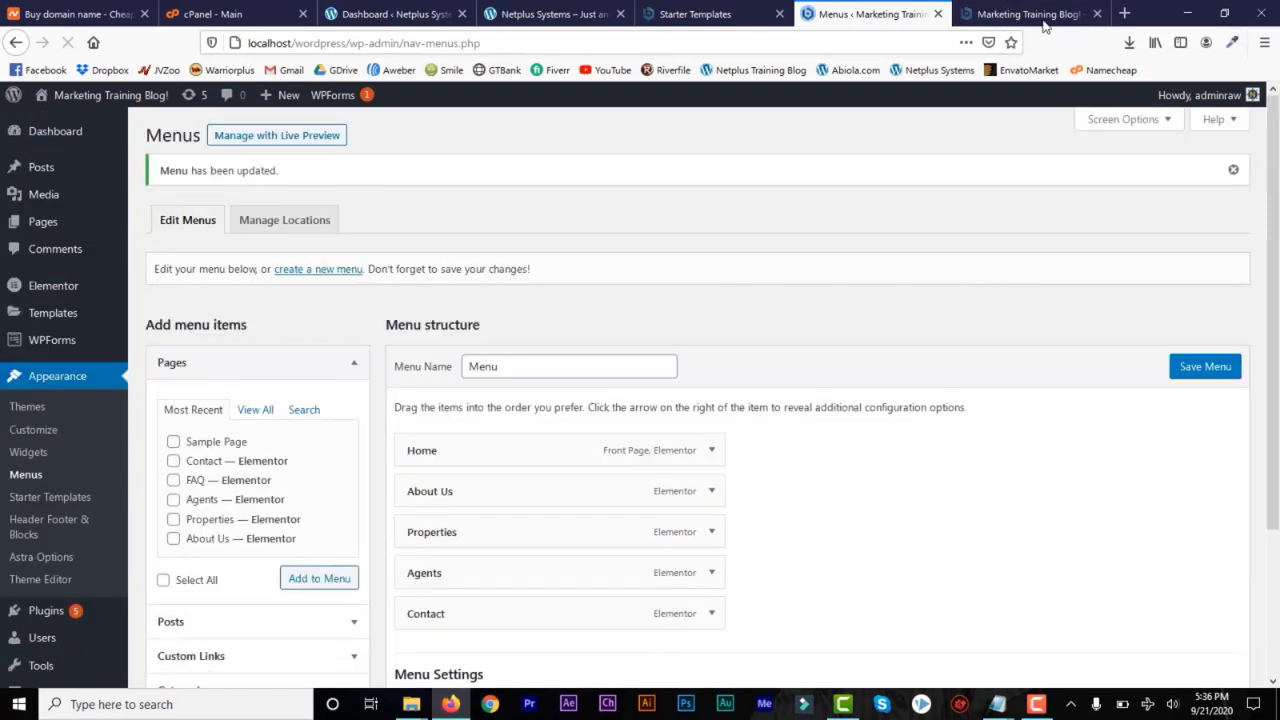
pyautogui.click(1043, 25)
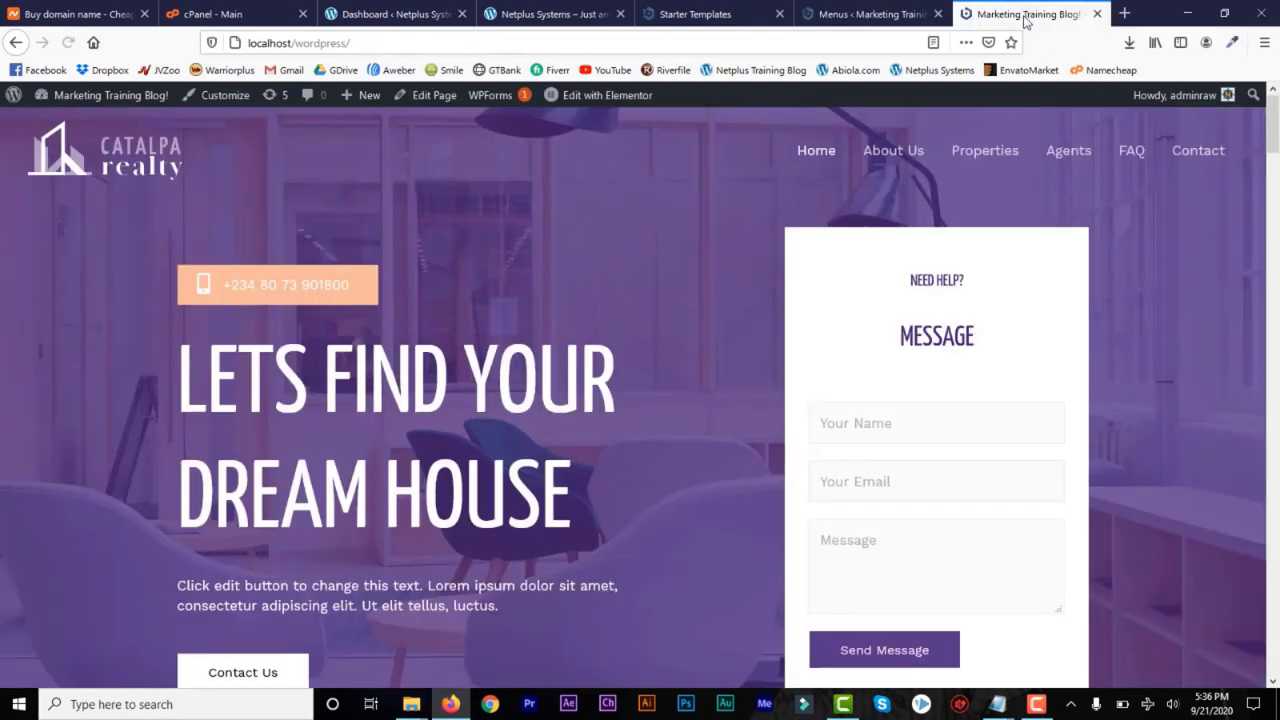
pyautogui.click(66, 43)
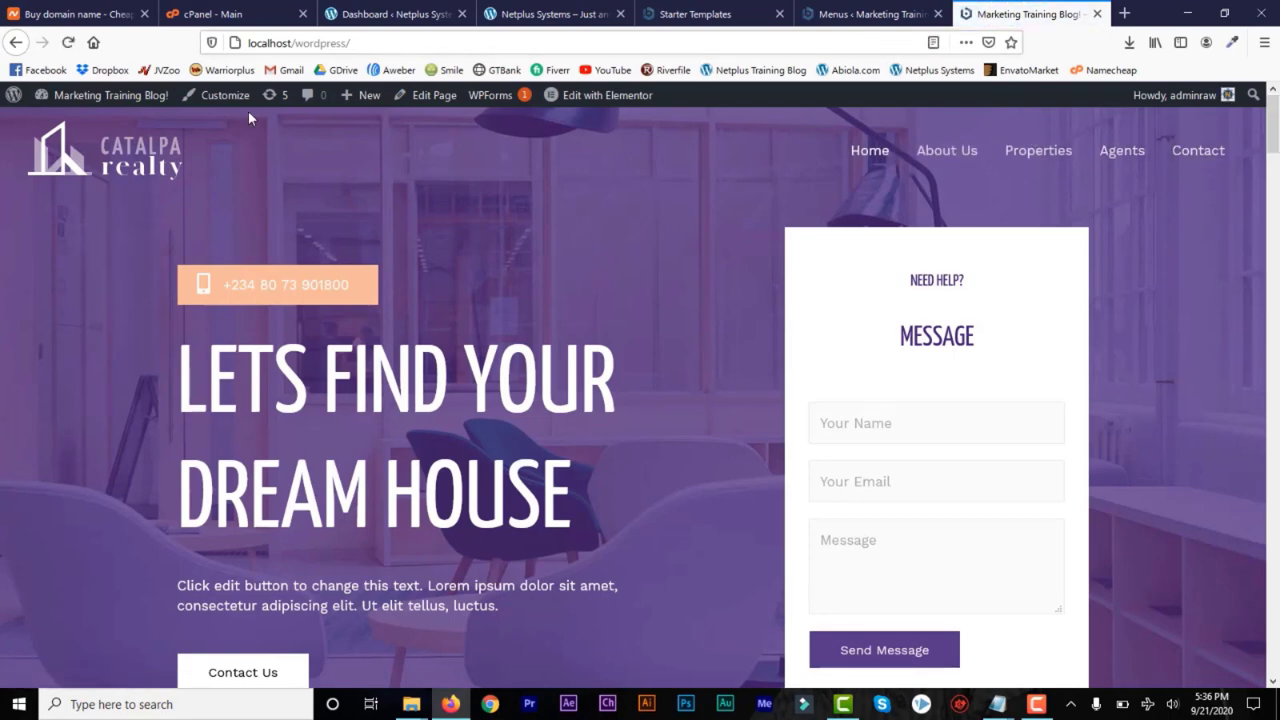
# Compare the saved menu structure with the live site and look through the whole home page
pyautogui.click(838, 15)
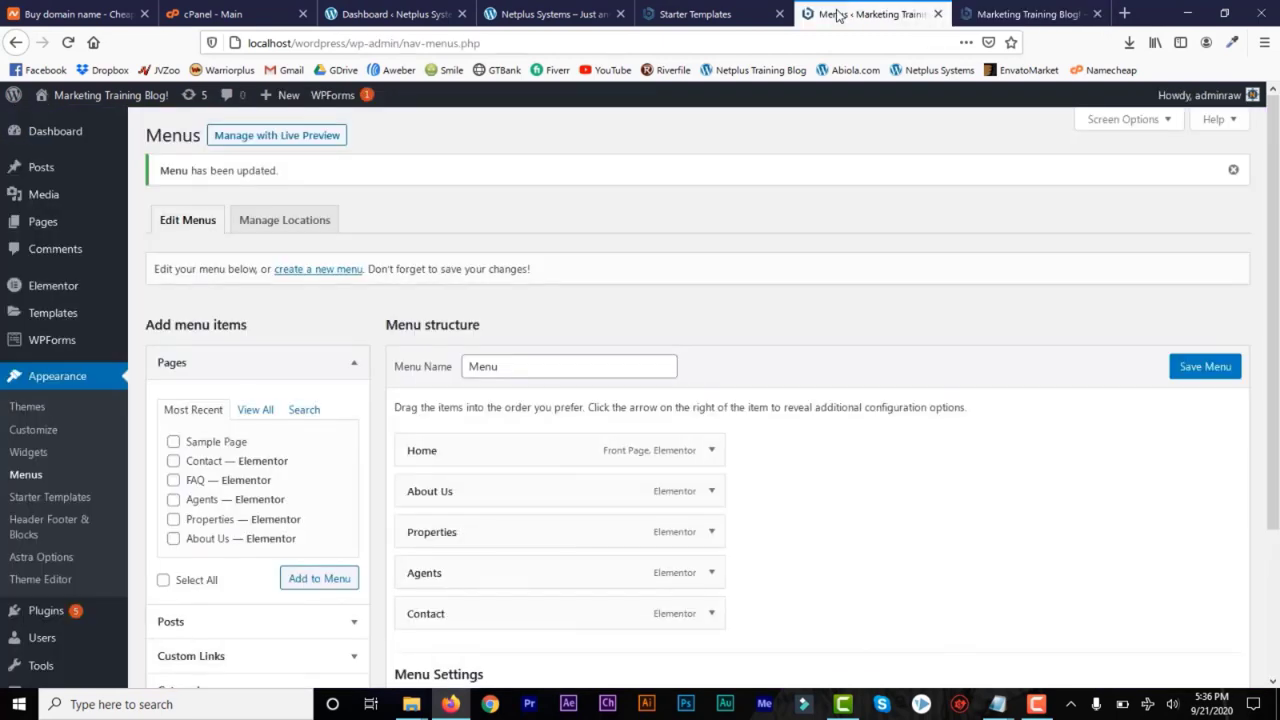
pyautogui.click(1037, 18)
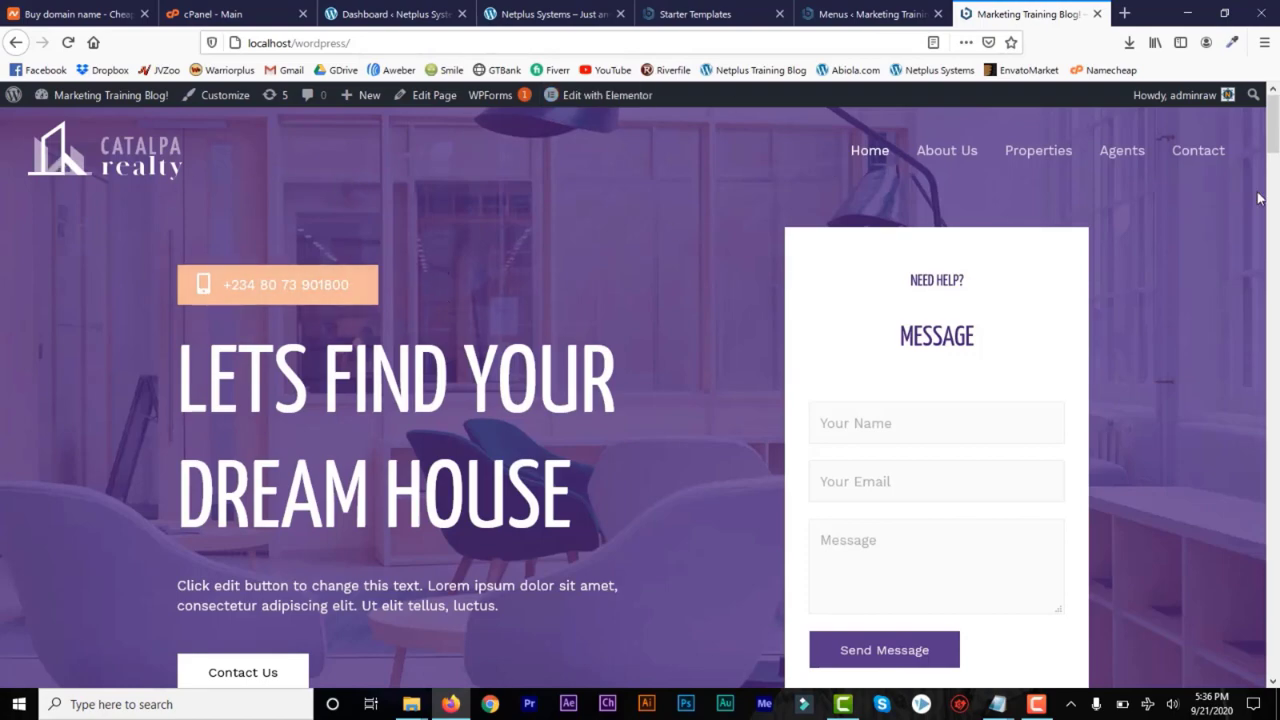
pyautogui.moveTo(1273, 145); pyautogui.dragTo(1274, 651)
pyautogui.moveTo(1272, 500); pyautogui.dragTo(1274, 115)
# Switch to Namecheap and search for the domain name treetmani.com, checking its availability
pyautogui.click(62, 16)
pyautogui.click(175, 96)
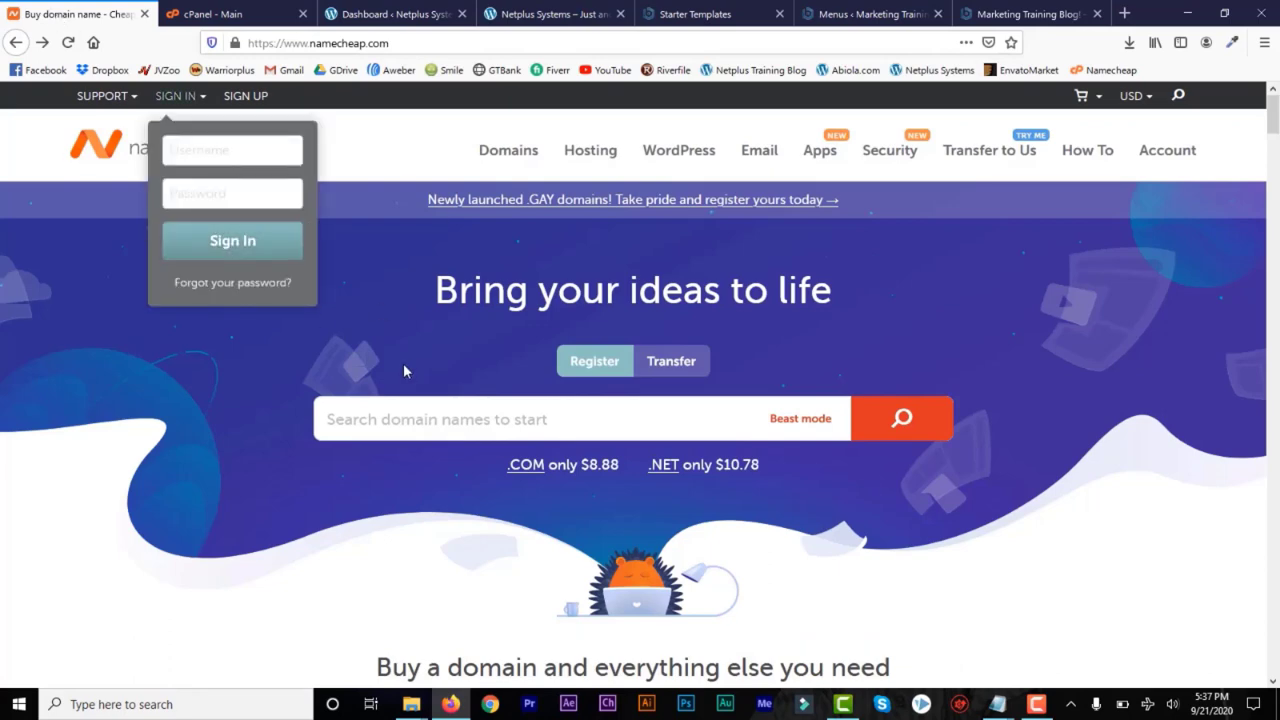
pyautogui.click(504, 421)
pyautogui.write('treet')
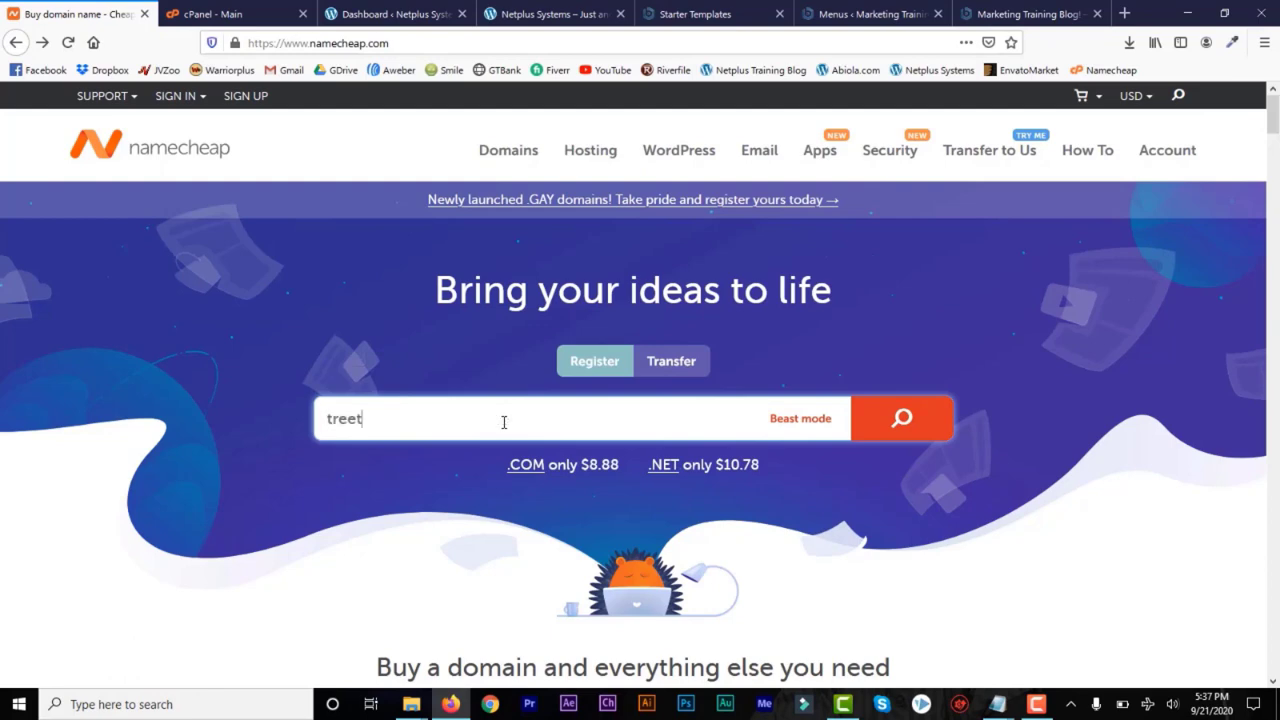
pyautogui.write('mani.com')
pyautogui.press('Return')
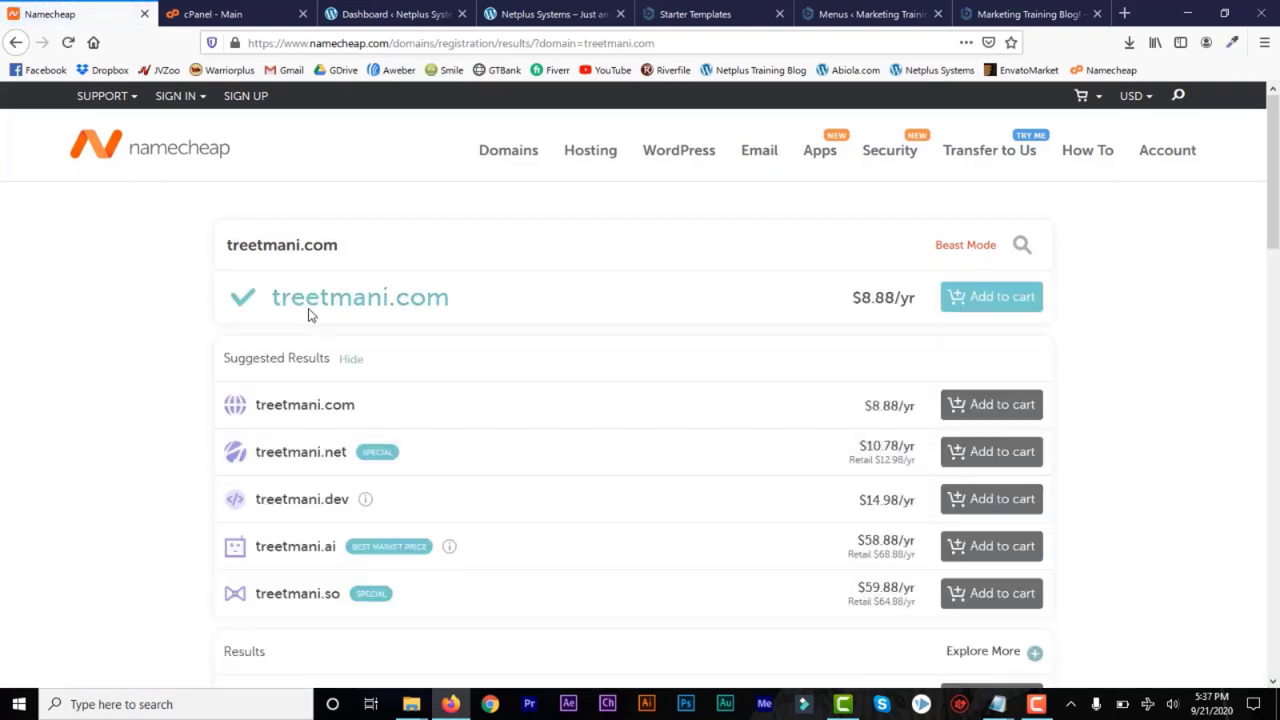
pyautogui.moveTo(457, 306); pyautogui.dragTo(248, 291)
pyautogui.click(372, 288)
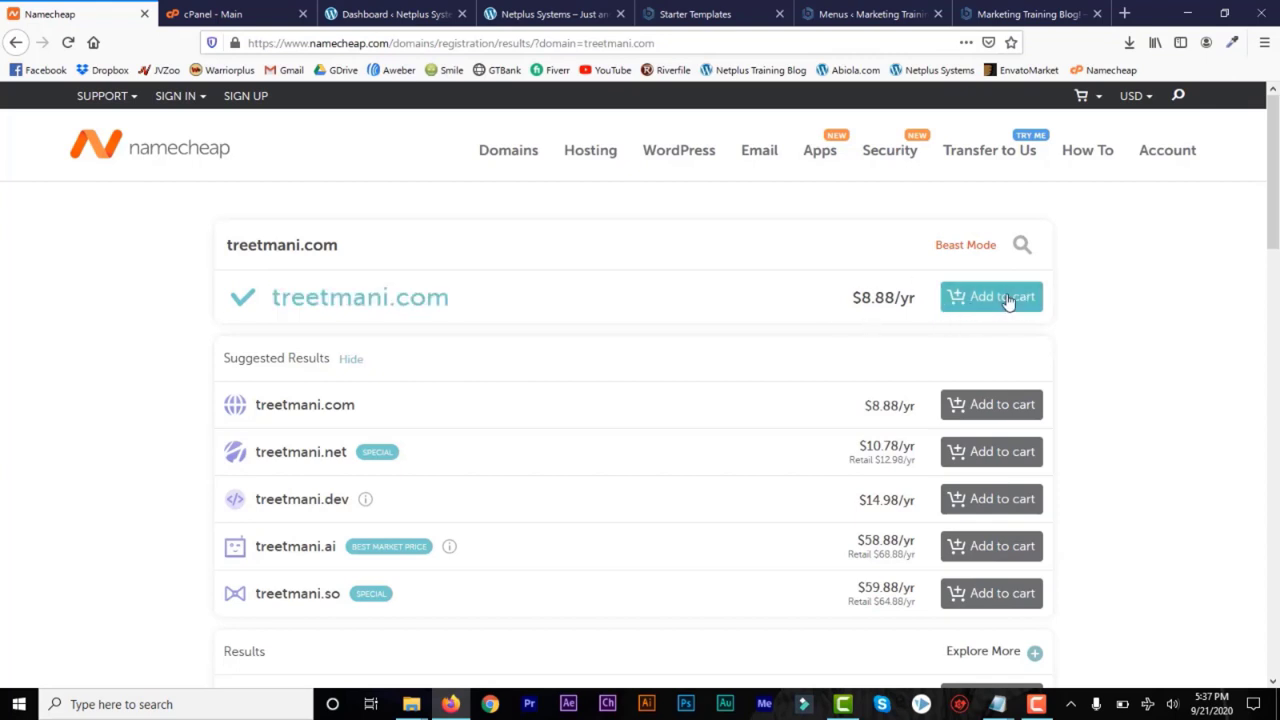
# Open GoDaddy in a new tab, search for treetmani.com and check its first-year price
pyautogui.click(1127, 15)
pyautogui.write('treetmani.com')
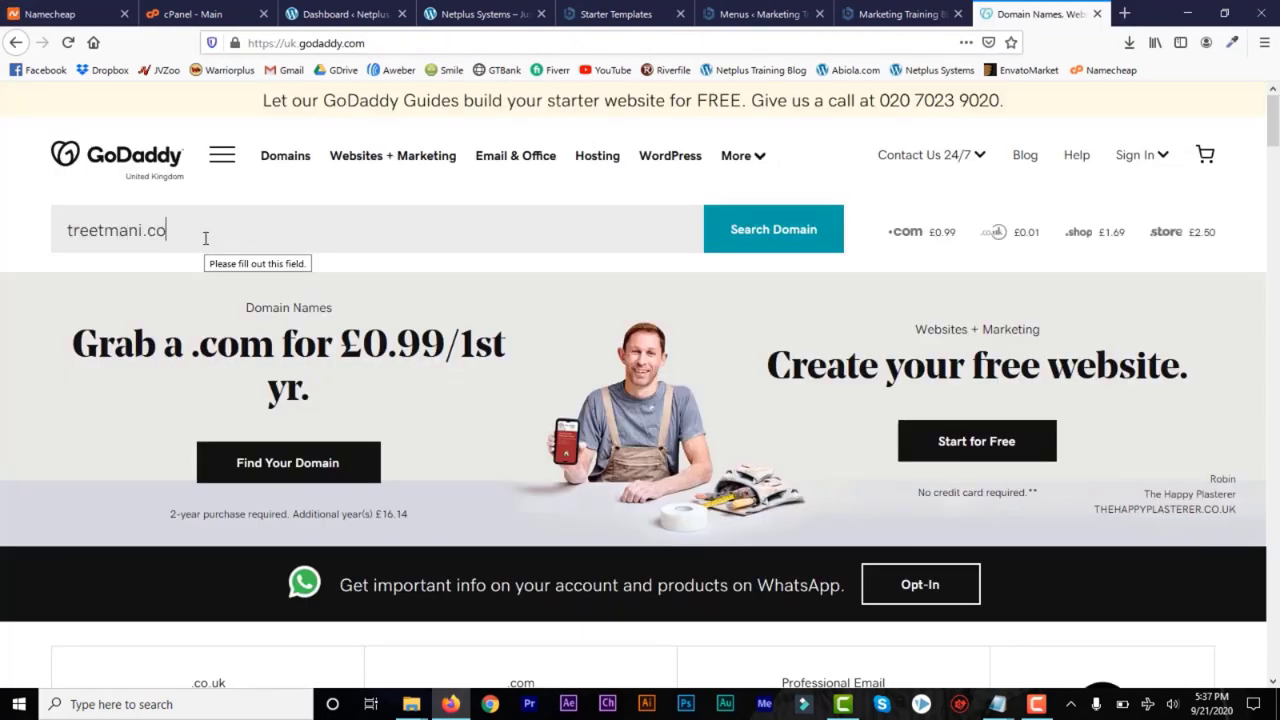
pyautogui.press('Return')
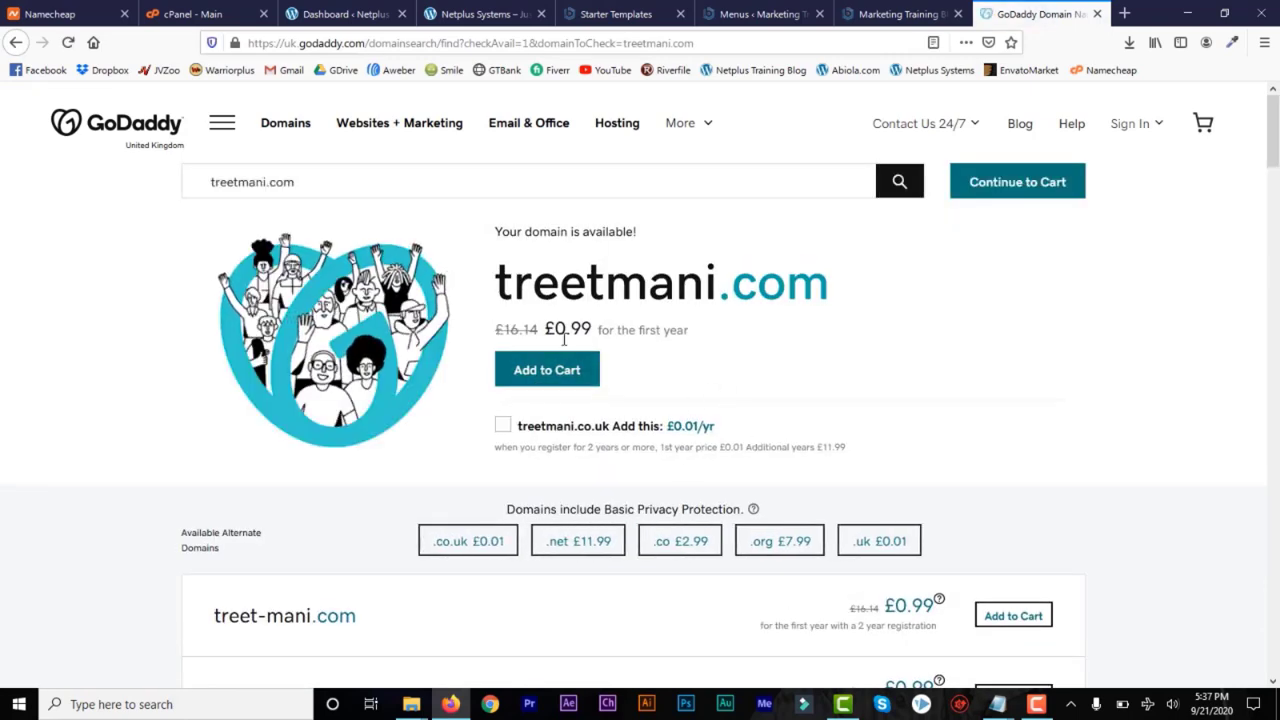
pyautogui.moveTo(591, 331); pyautogui.dragTo(504, 331)
pyautogui.click(505, 330)
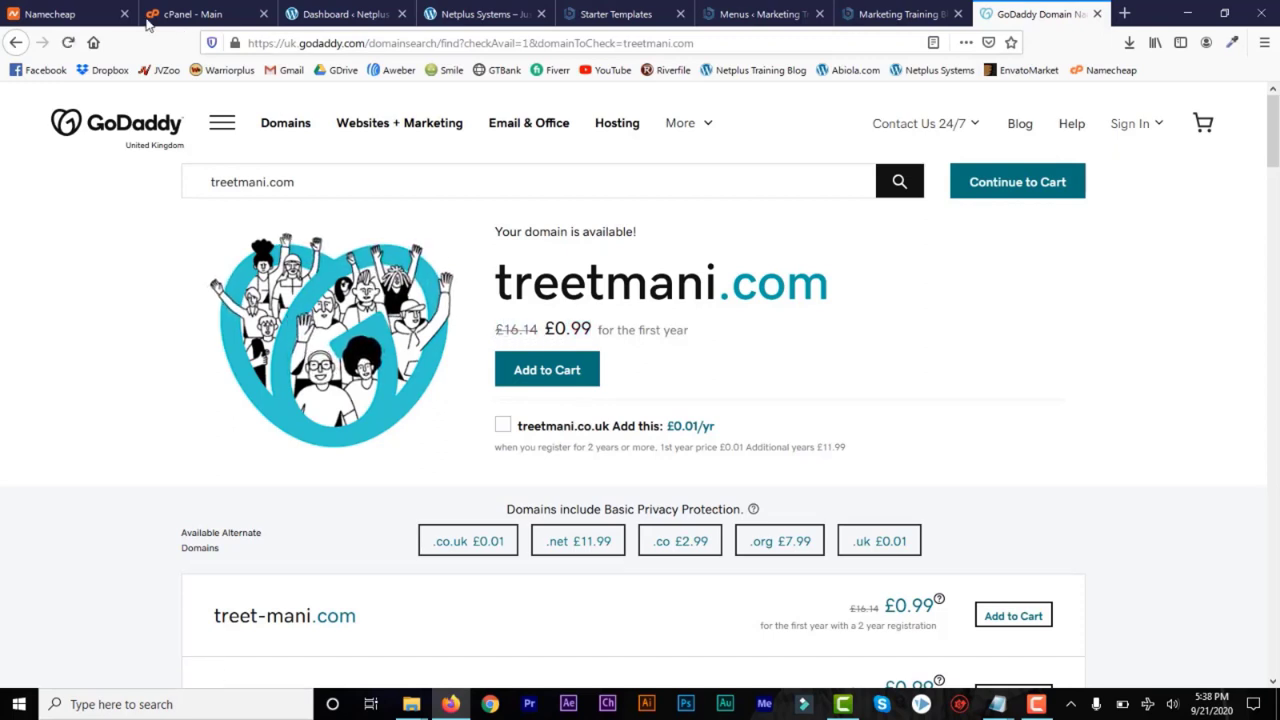
# Return to Namecheap, check the yearly price of treetmani.com, add the domain to the cart and view the cart
pyautogui.click(85, 18)
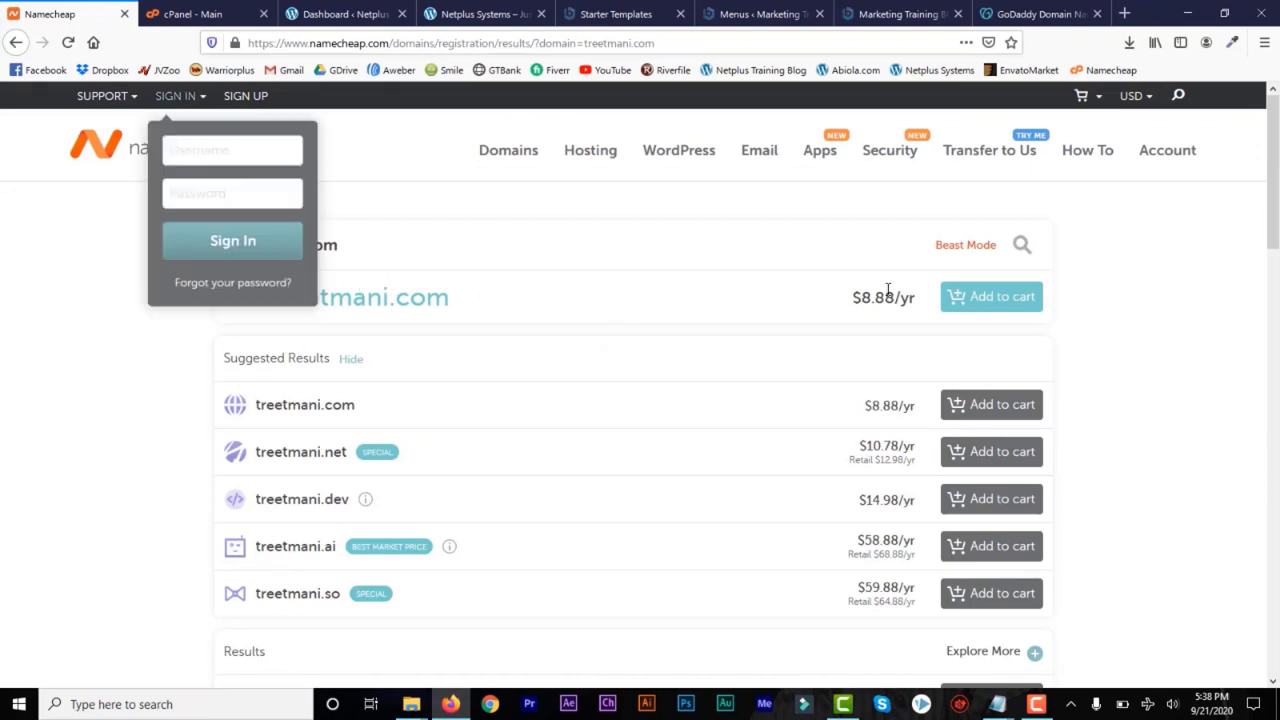
pyautogui.moveTo(917, 305); pyautogui.dragTo(851, 300)
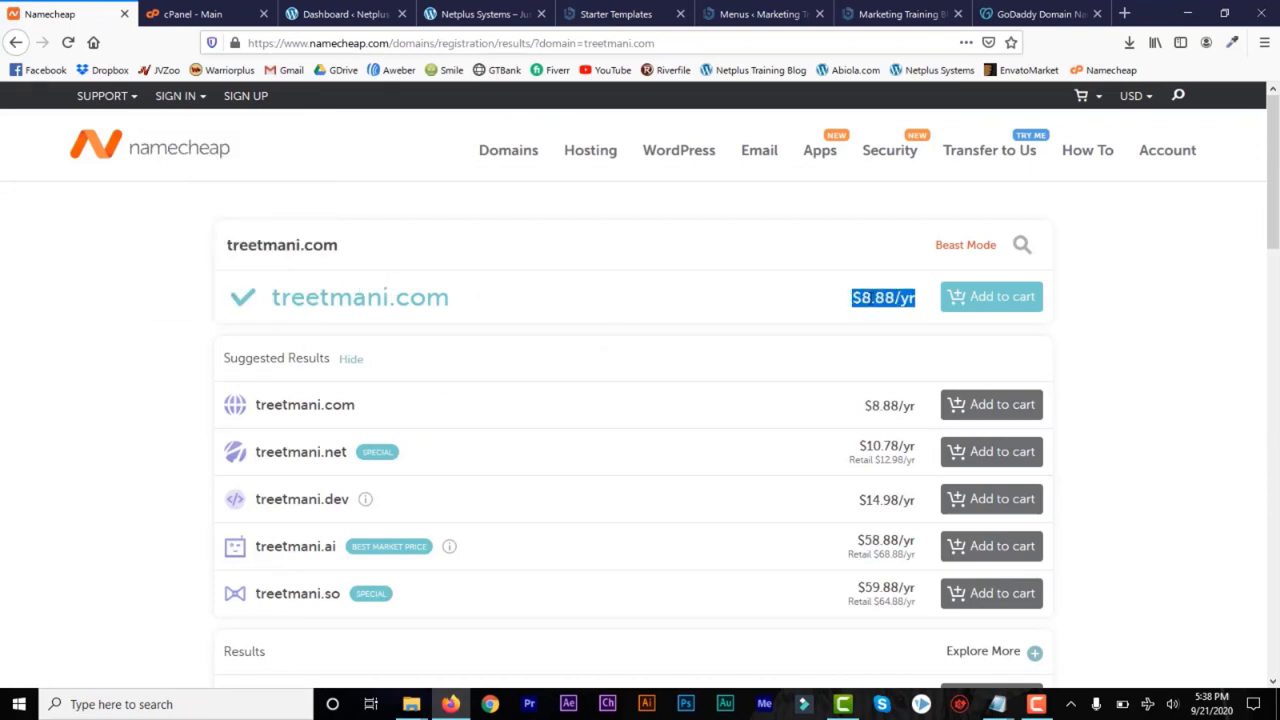
pyautogui.click(867, 298)
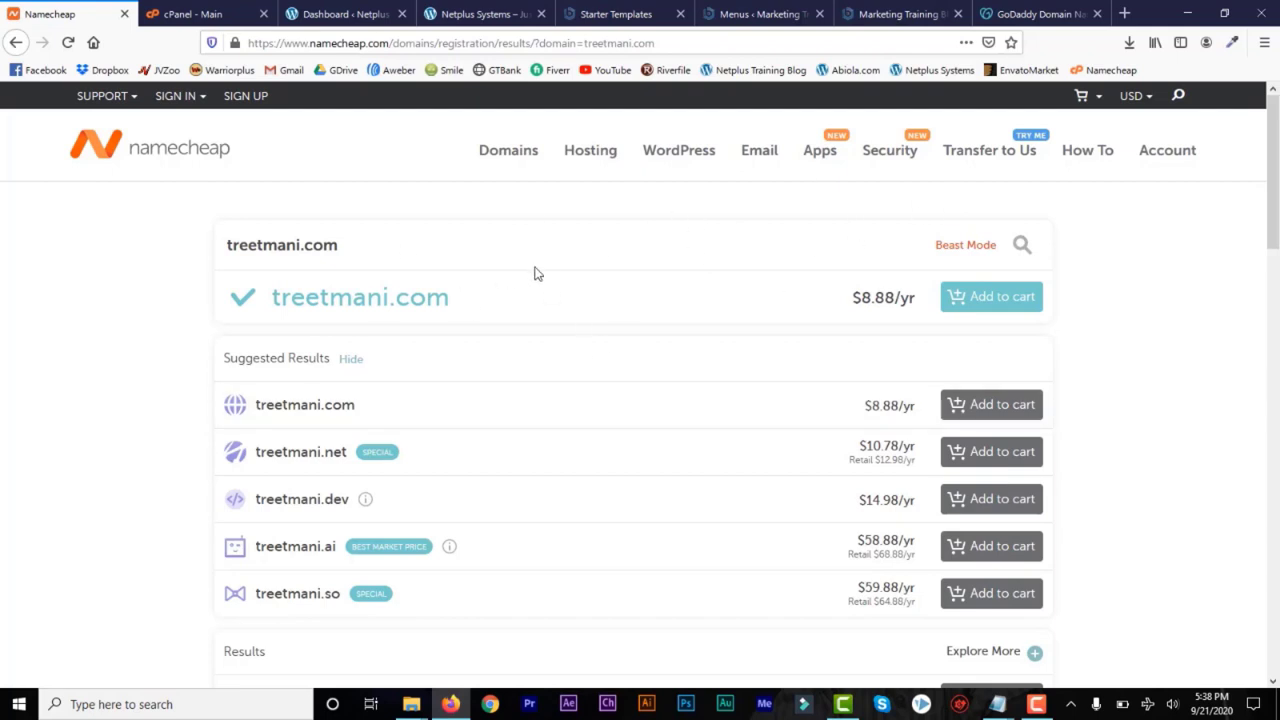
pyautogui.click(976, 302)
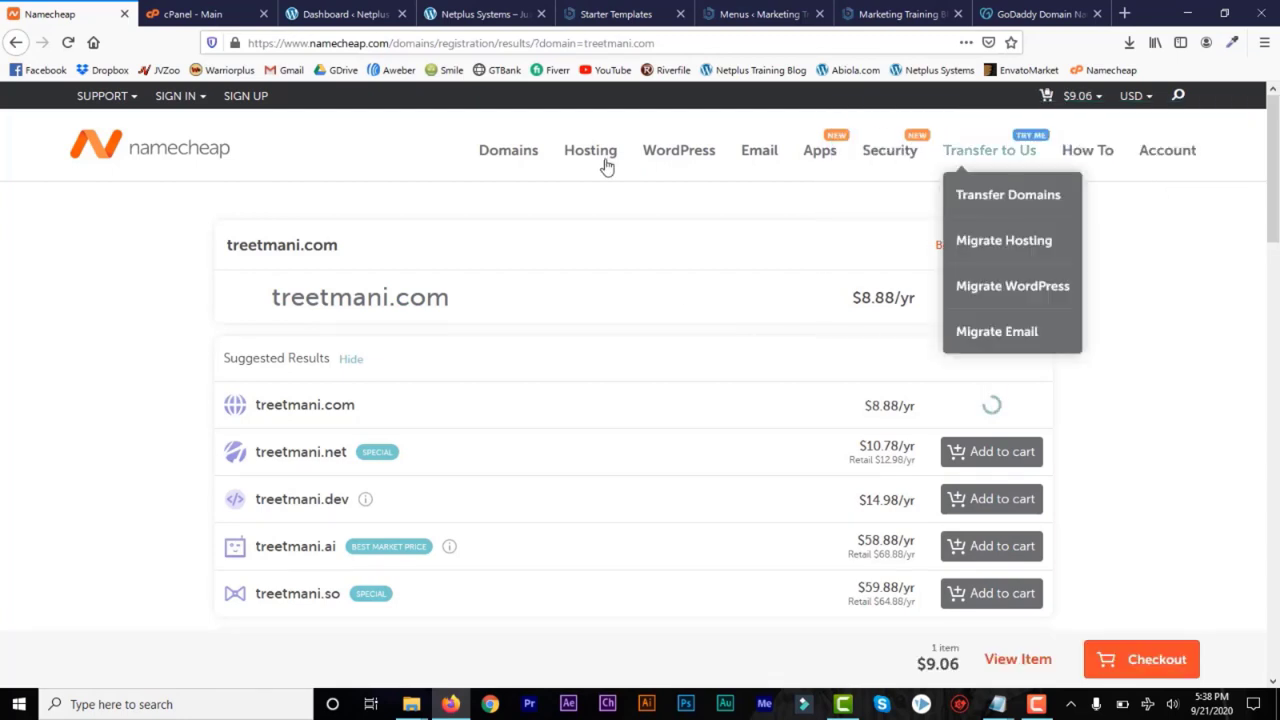
pyautogui.moveTo(1098, 100)
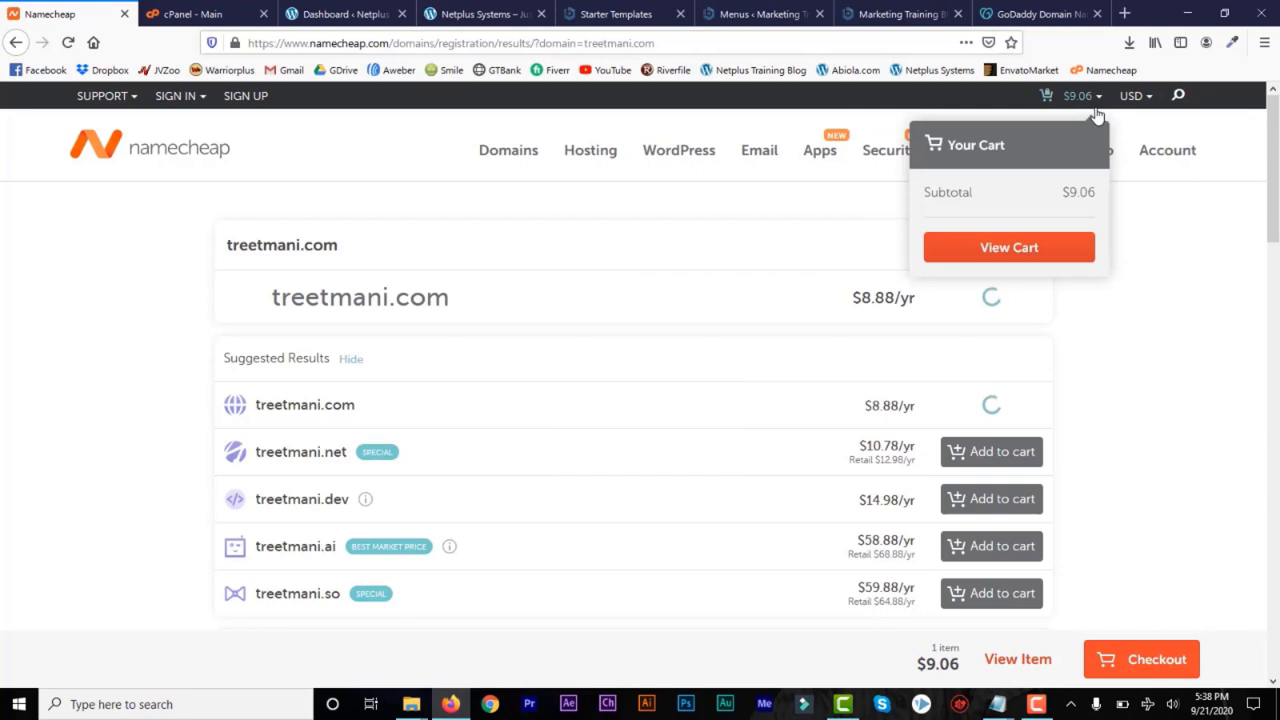
pyautogui.click(1006, 254)
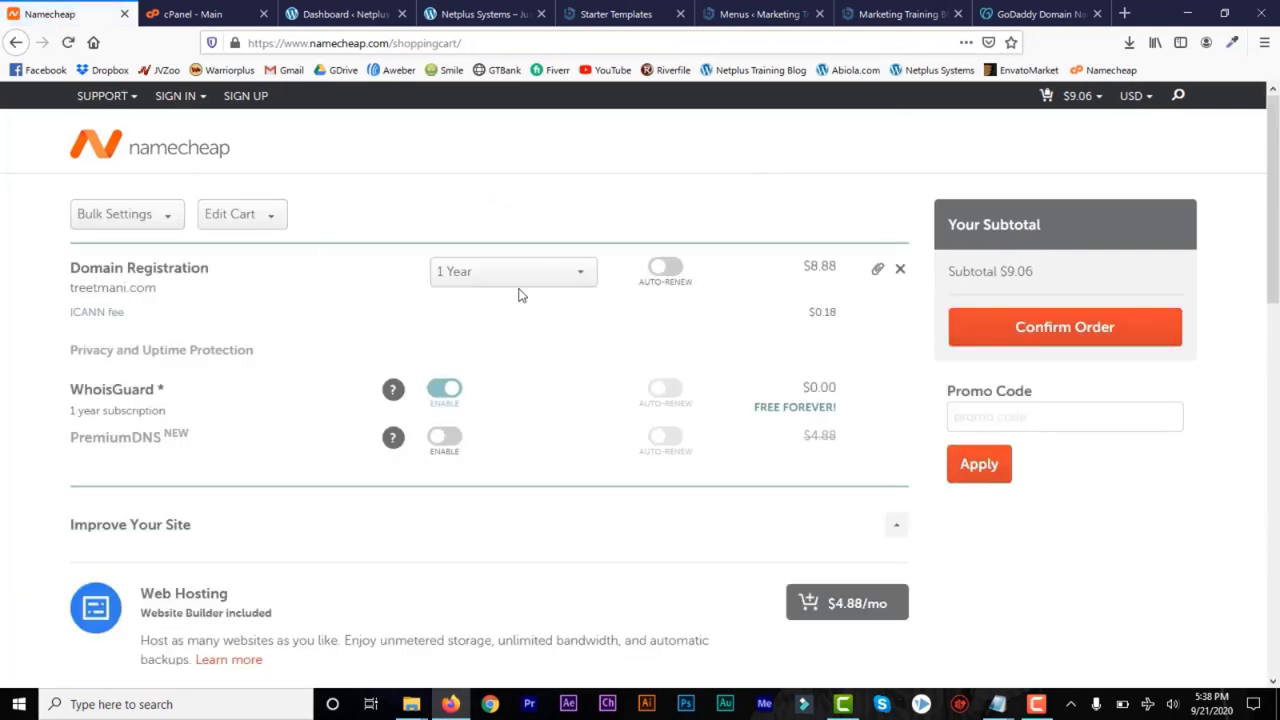
# Review the domain cart and its promo code option, and confirm the order to reach the account login form
pyautogui.moveTo(1274, 150); pyautogui.dragTo(1278, 88)
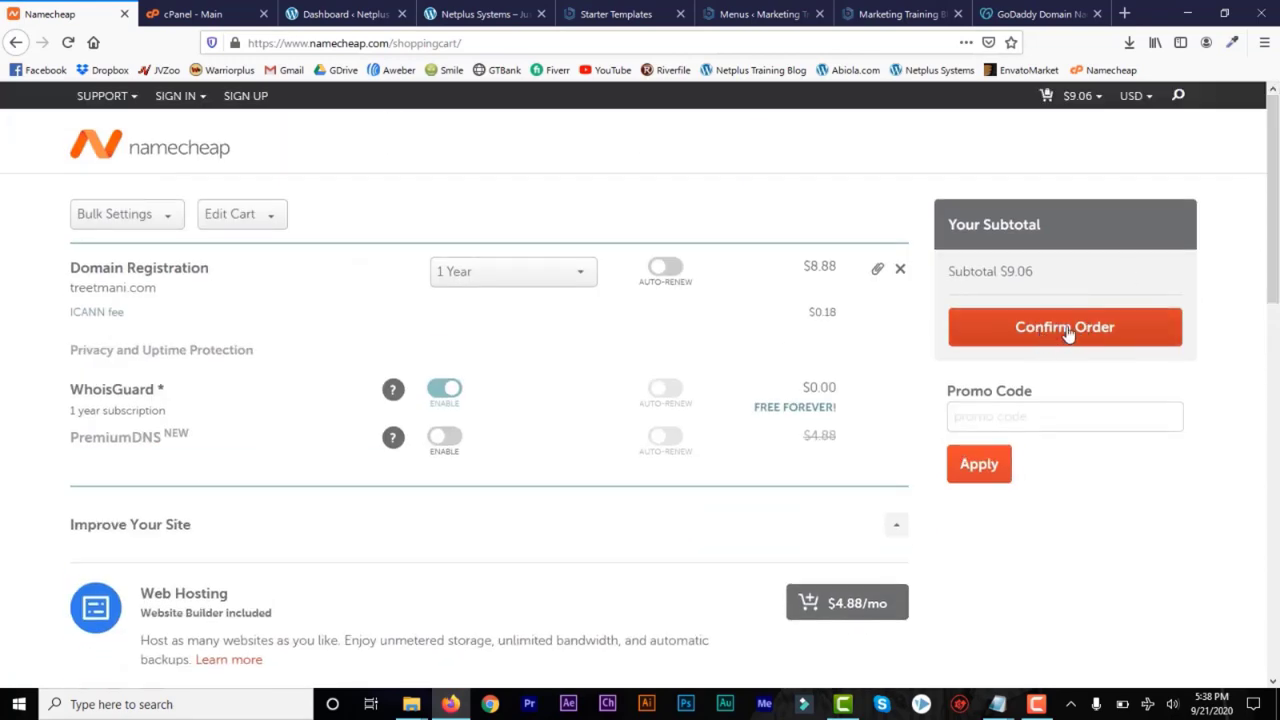
pyautogui.click(981, 427)
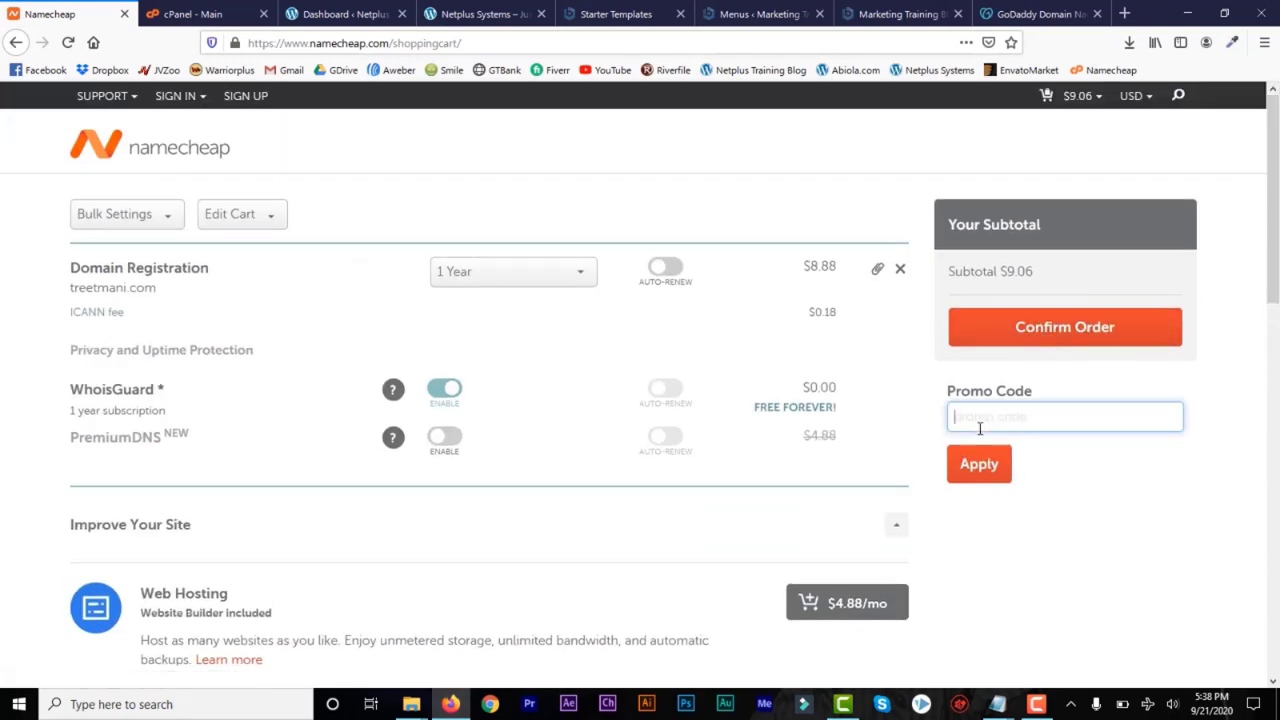
pyautogui.click(1060, 333)
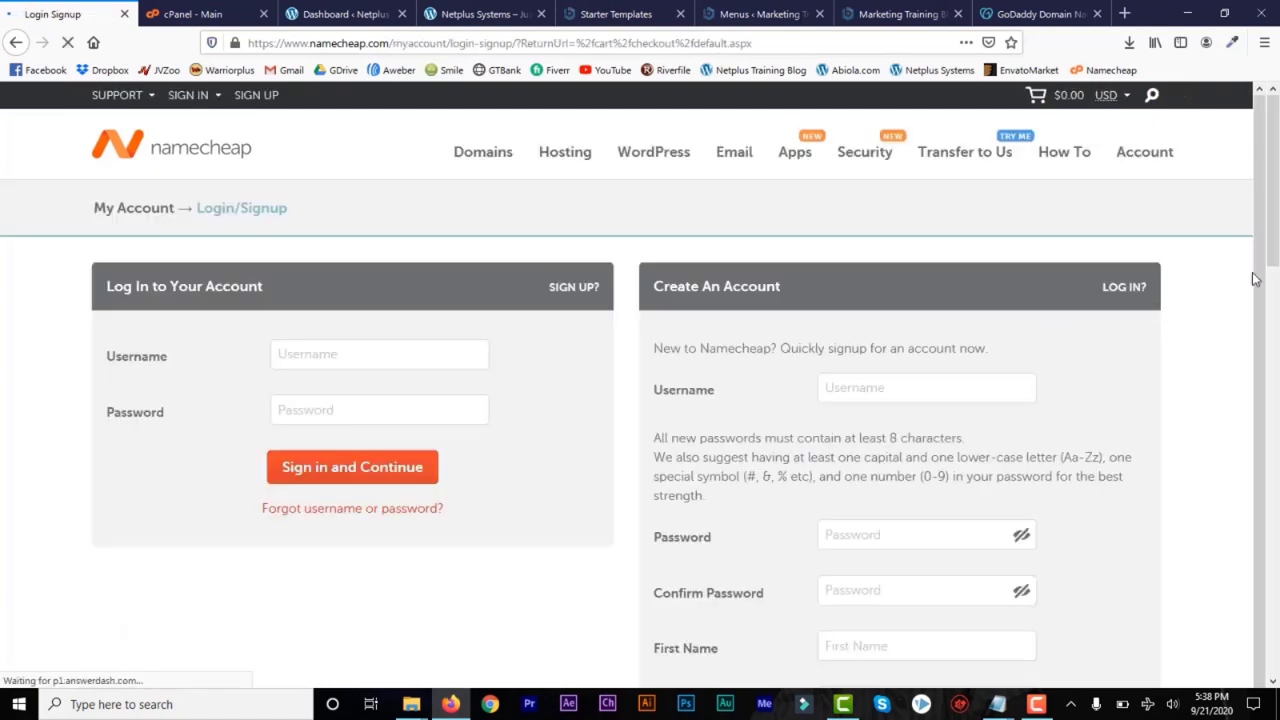
pyautogui.click(325, 358)
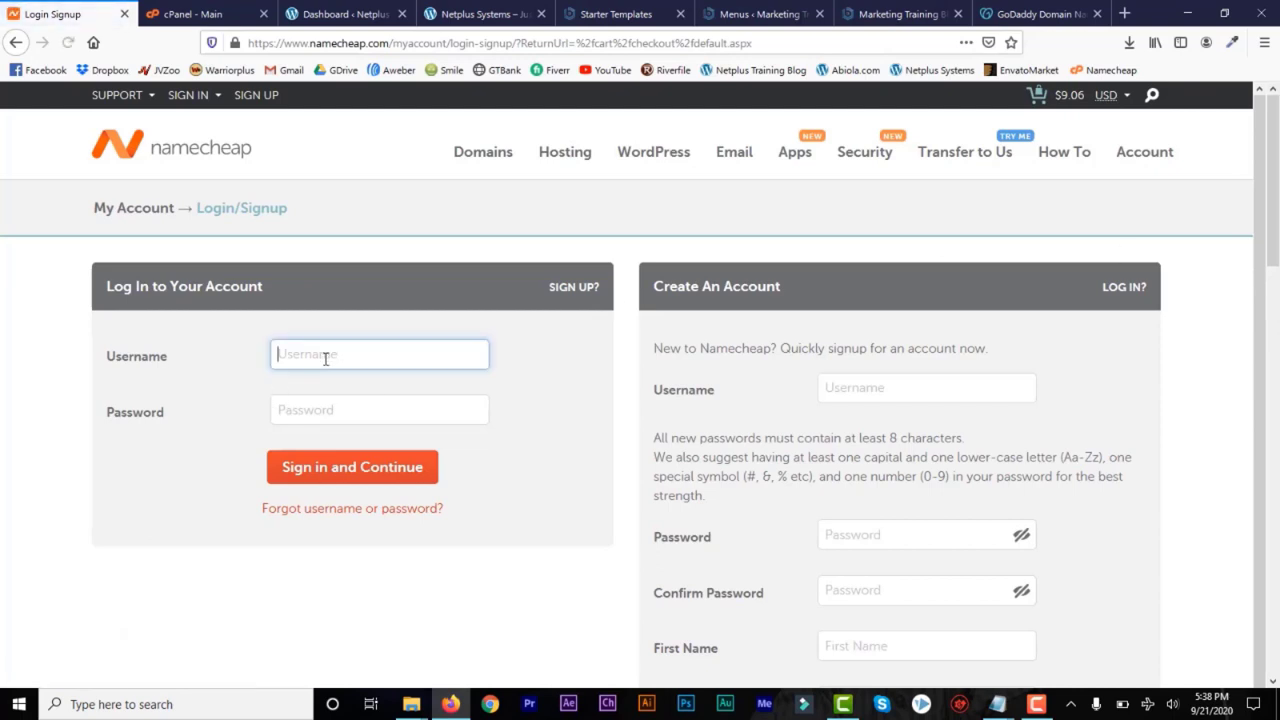
pyautogui.click(342, 426)
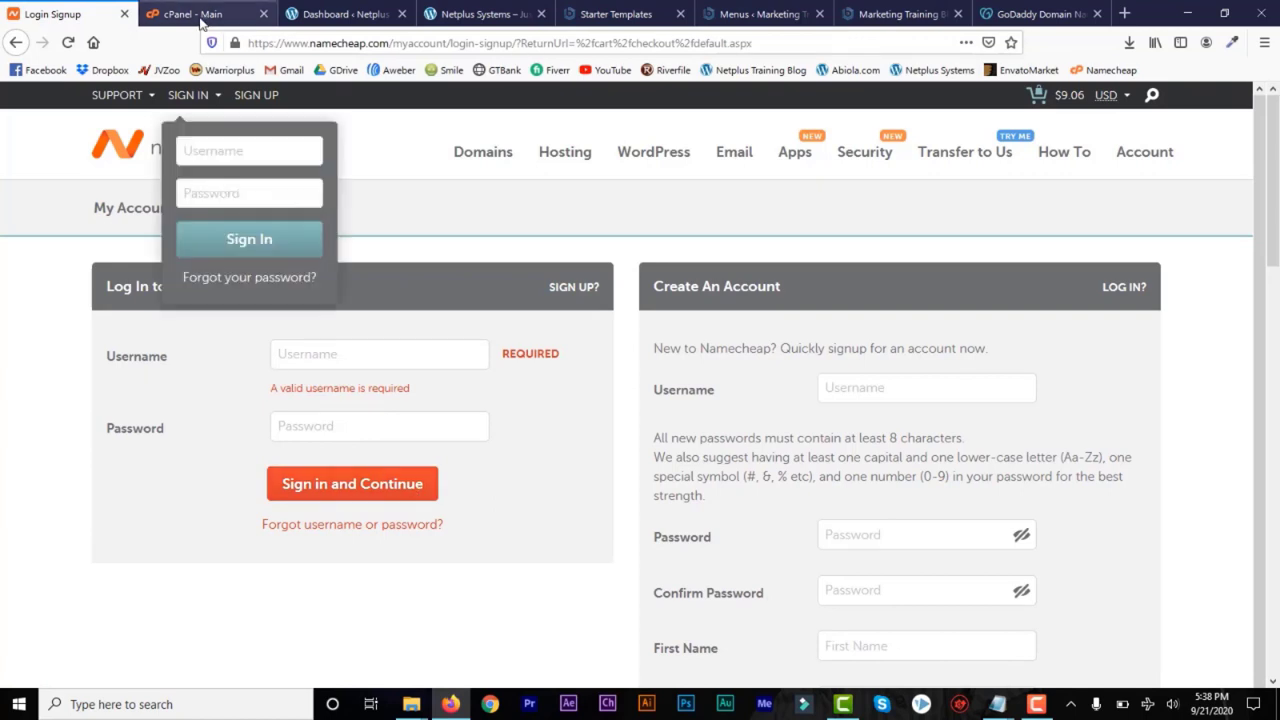
# Glance at the hosting cPanel, and open Namecheap's Shared Hosting plans in a separate tab
pyautogui.click(190, 15)
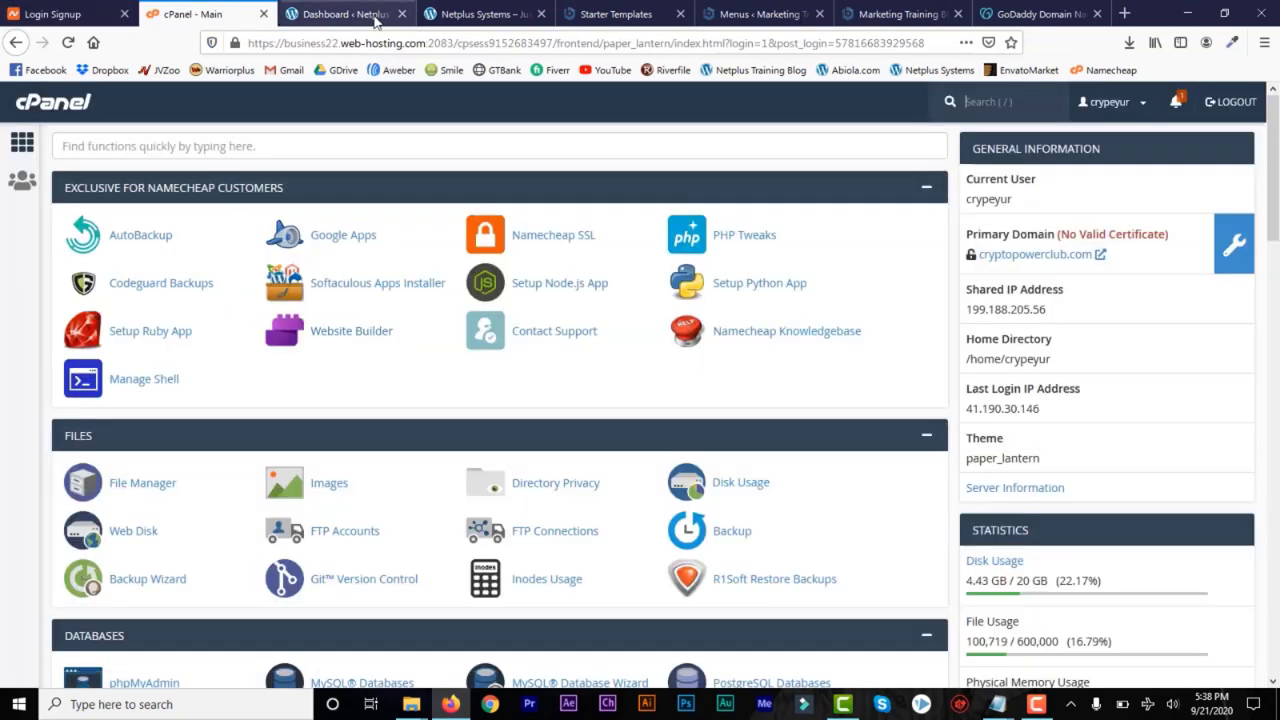
pyautogui.click(78, 15)
pyautogui.moveTo(568, 160)
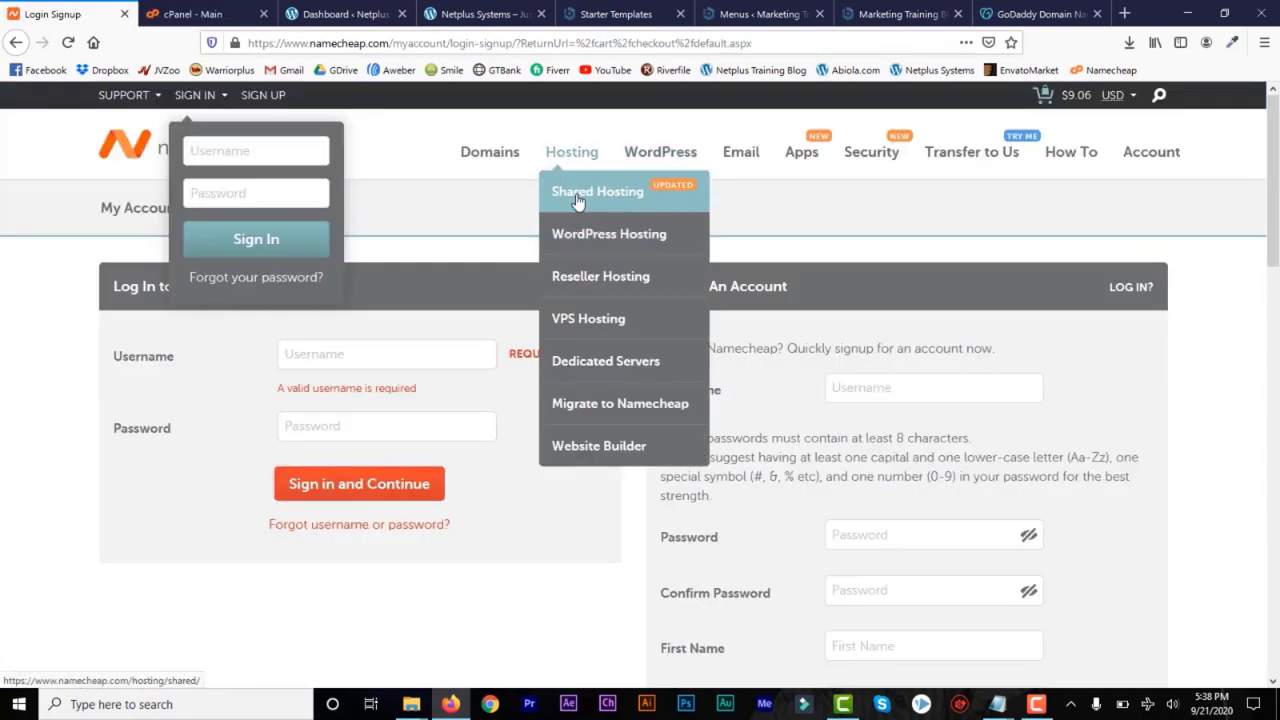
pyautogui.rightClick(578, 200)
pyautogui.click(590, 205)
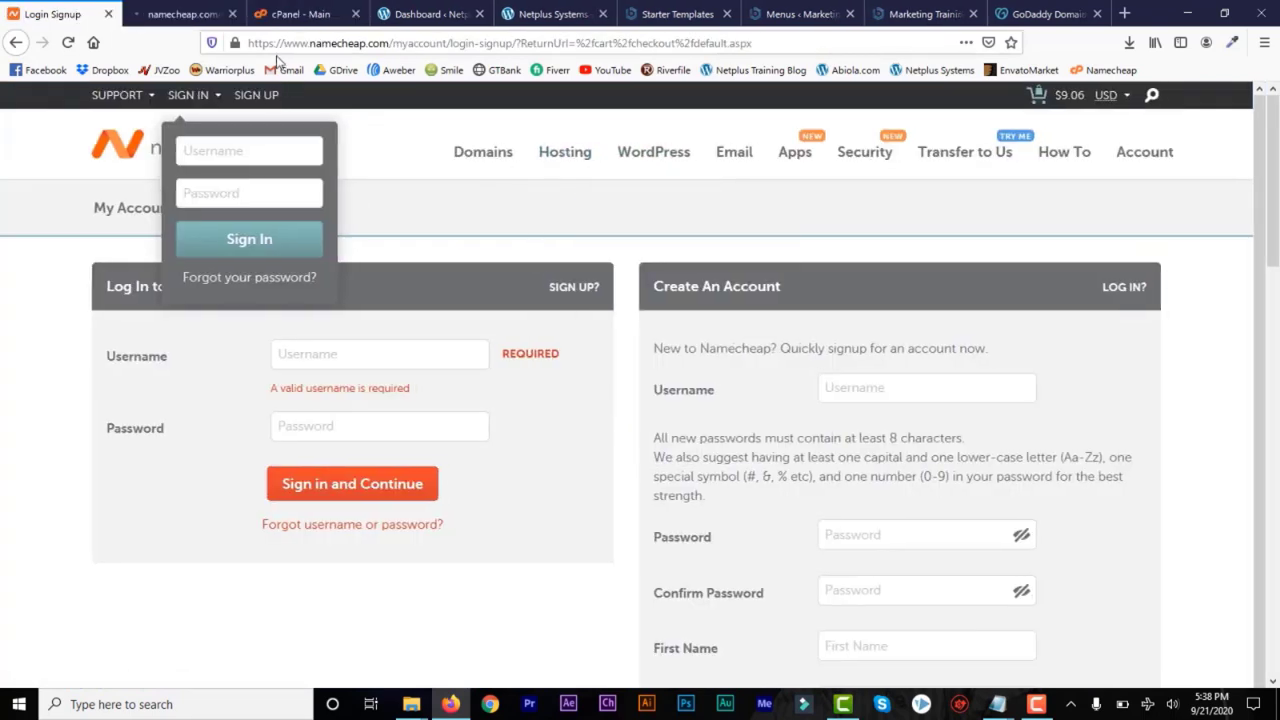
pyautogui.click(178, 14)
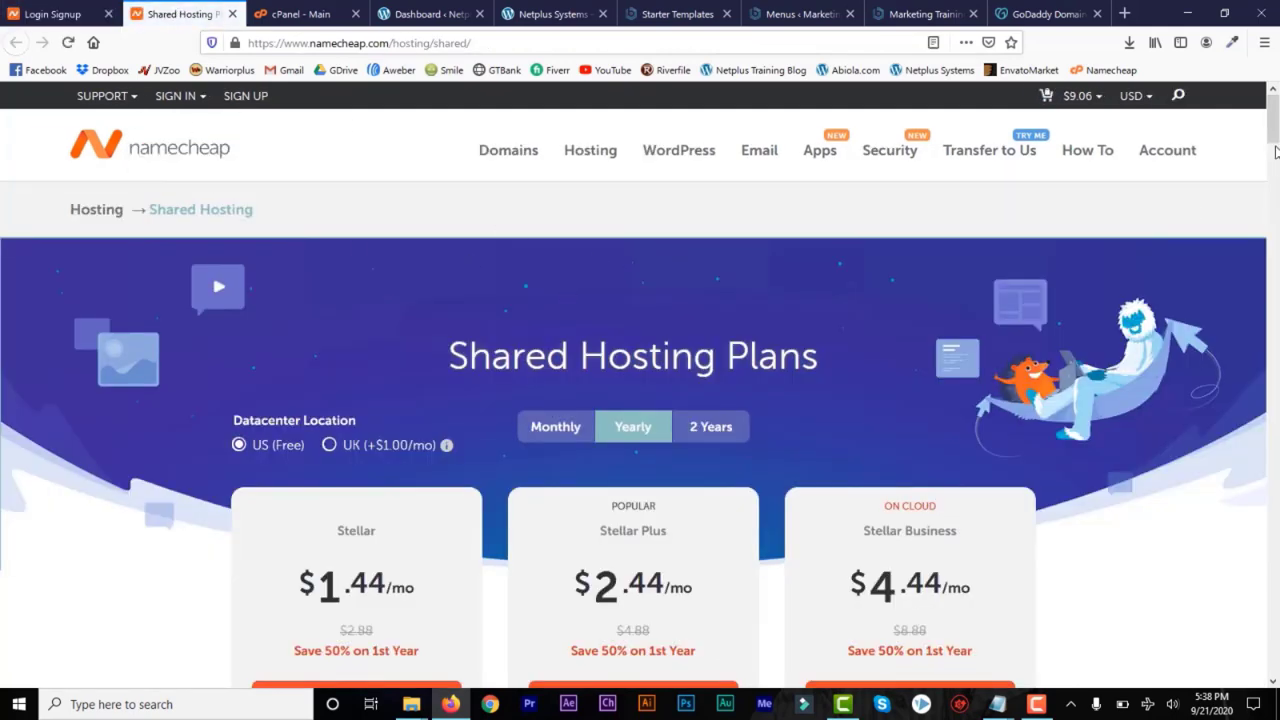
# Start an order for the yearly Stellar Plus plan and set its domain connection to Existing Domain Name
pyautogui.moveTo(1274, 121); pyautogui.dragTo(1275, 149)
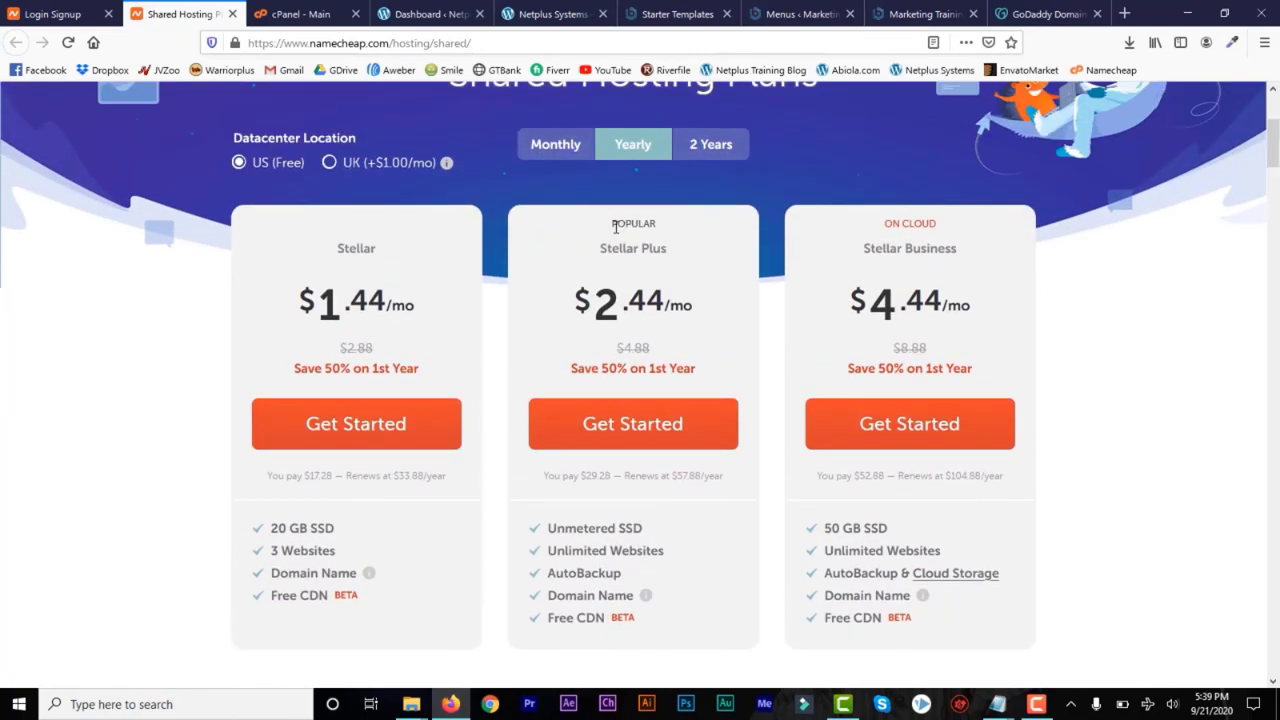
pyautogui.click(651, 425)
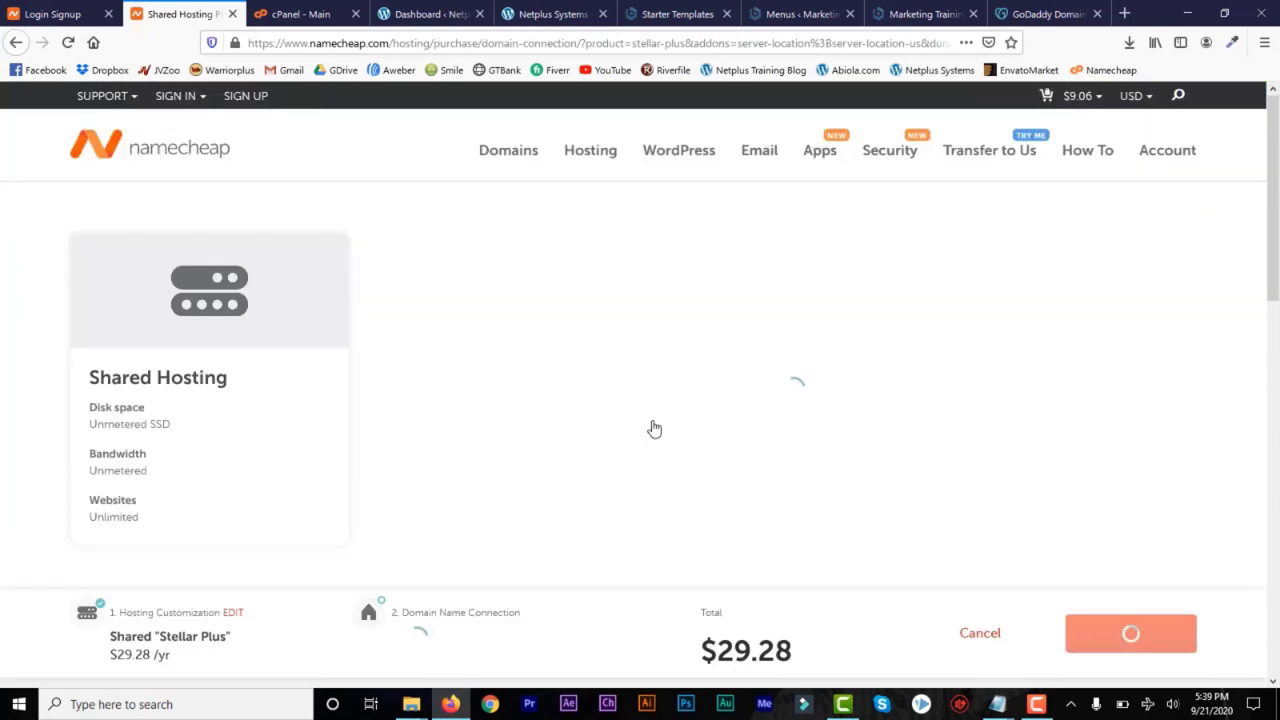
pyautogui.moveTo(1275, 214); pyautogui.dragTo(1275, 241)
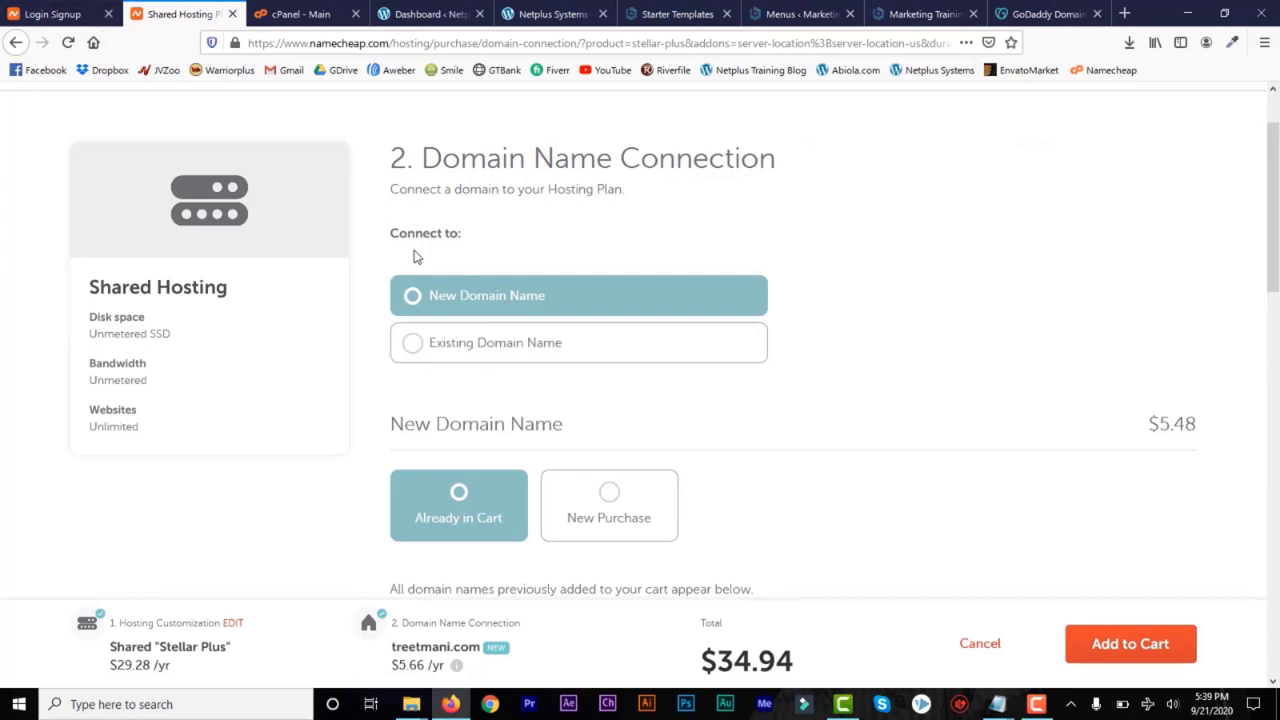
pyautogui.click(421, 346)
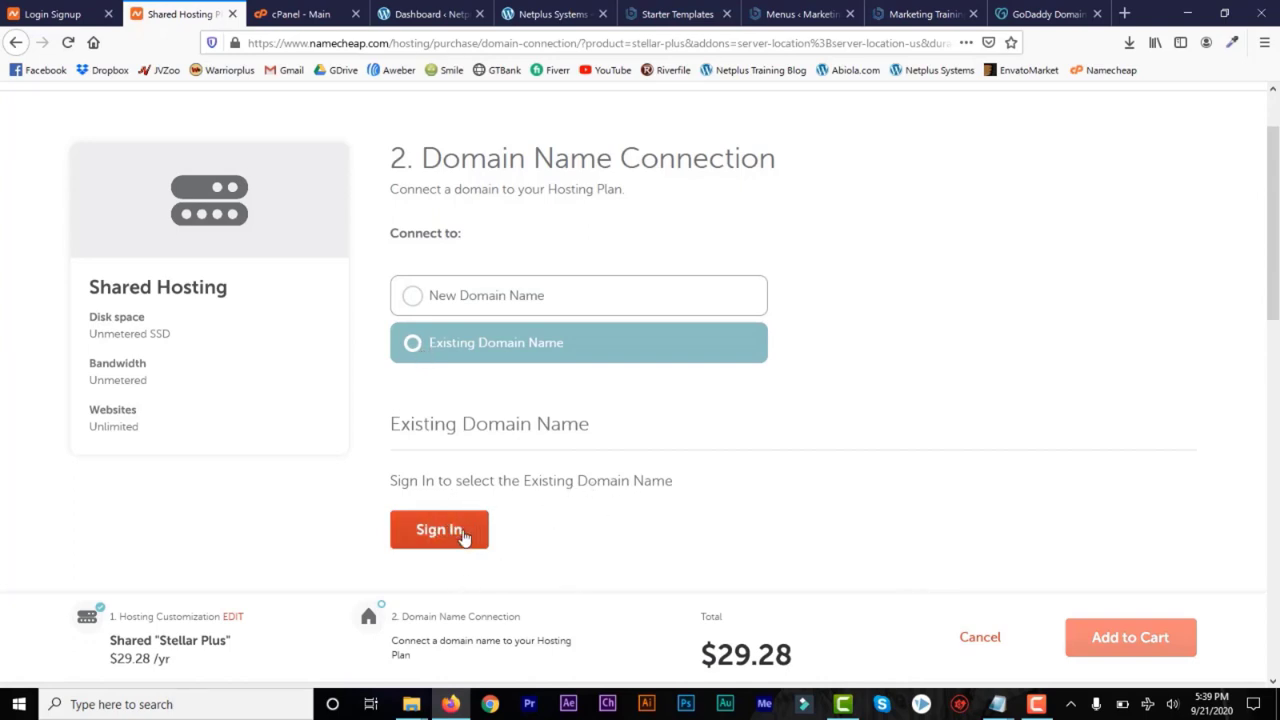
# Return to the domain checkout, sign in with the account username and password, and review the order through its payment and receipt details
pyautogui.click(57, 18)
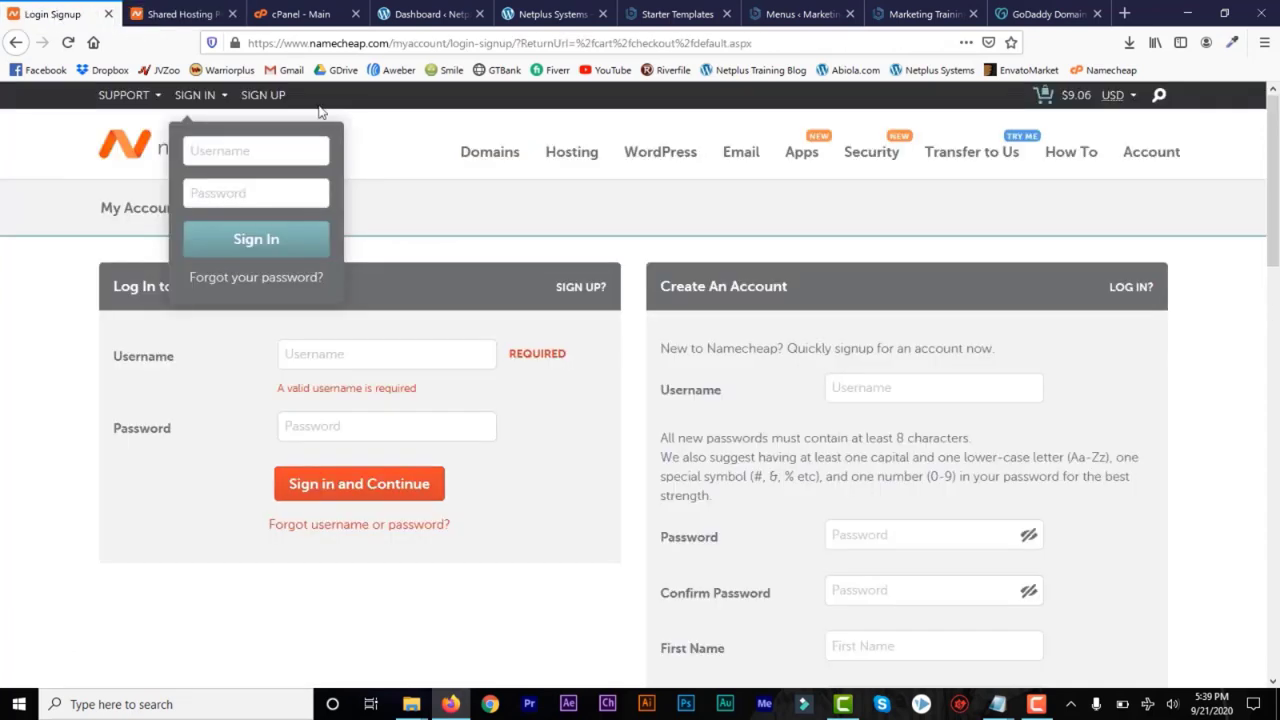
pyautogui.click(260, 149)
pyautogui.click(242, 214)
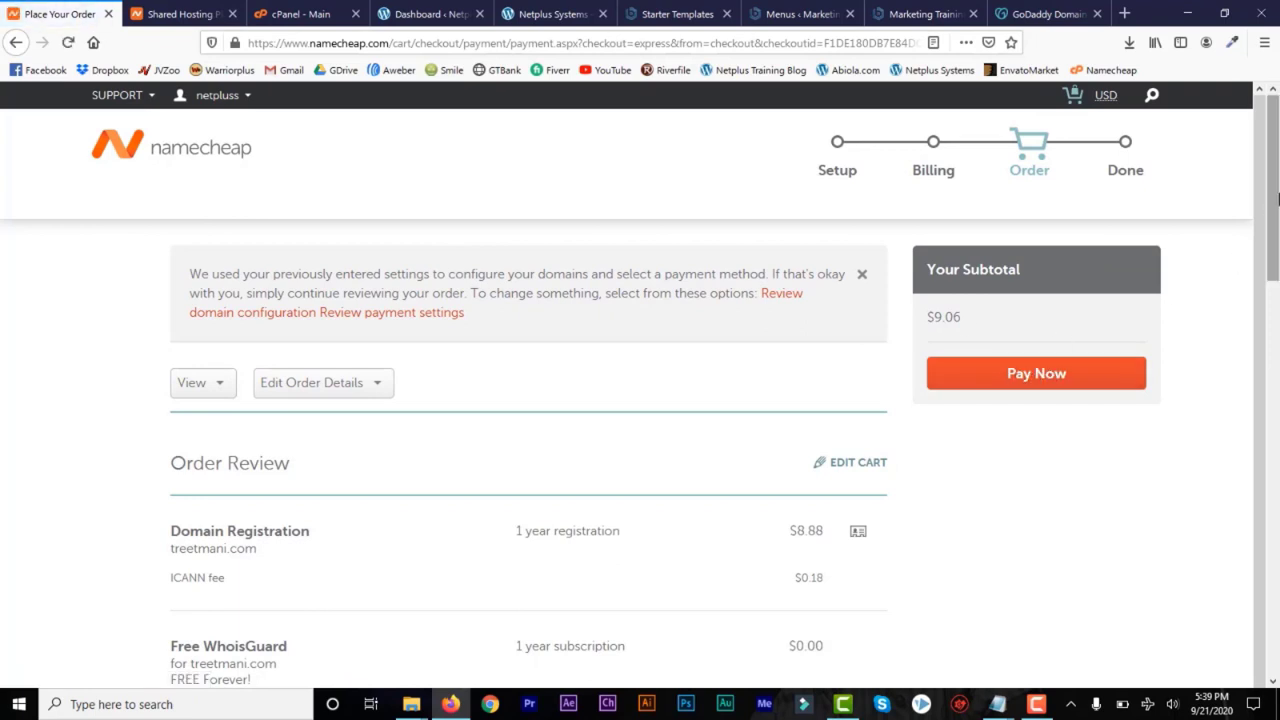
pyautogui.scroll(-3, 818, 262)
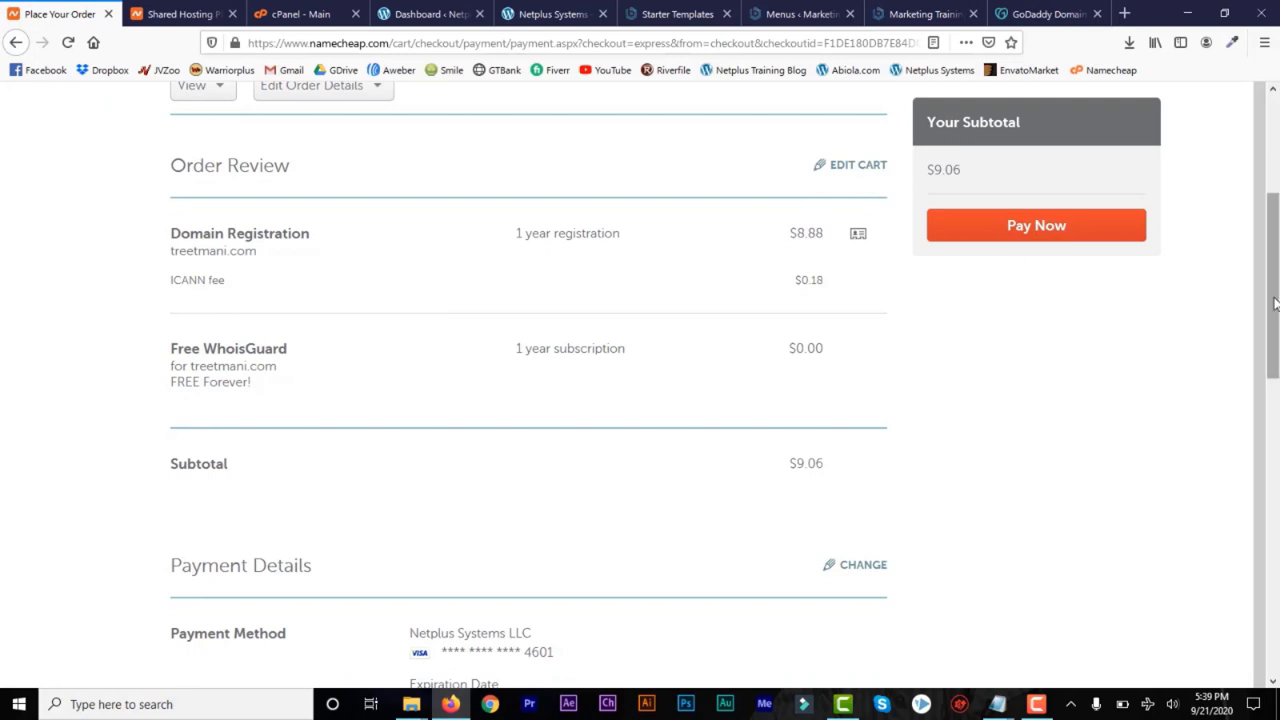
pyautogui.moveTo(1274, 303); pyautogui.dragTo(1274, 498)
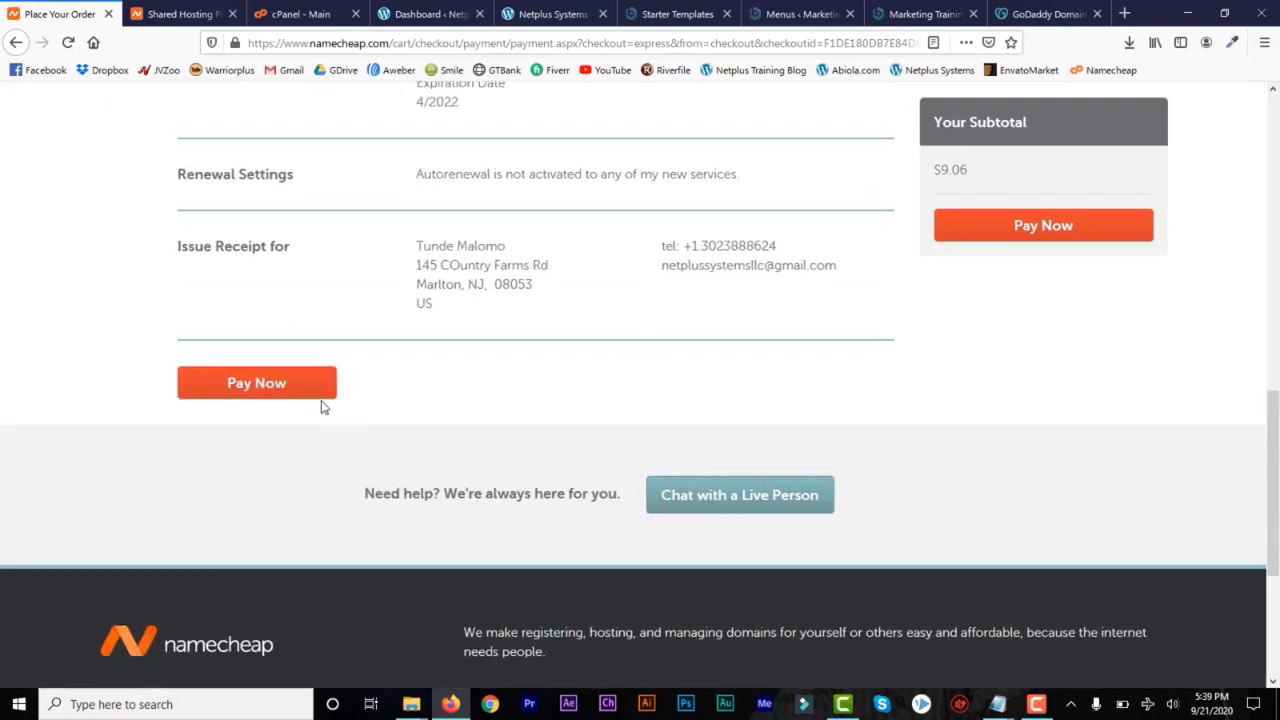
# Change the domain order's payment details, look over the renewal settings, and select Paypal as the payment method
pyautogui.moveTo(1274, 453); pyautogui.dragTo(1278, 357)
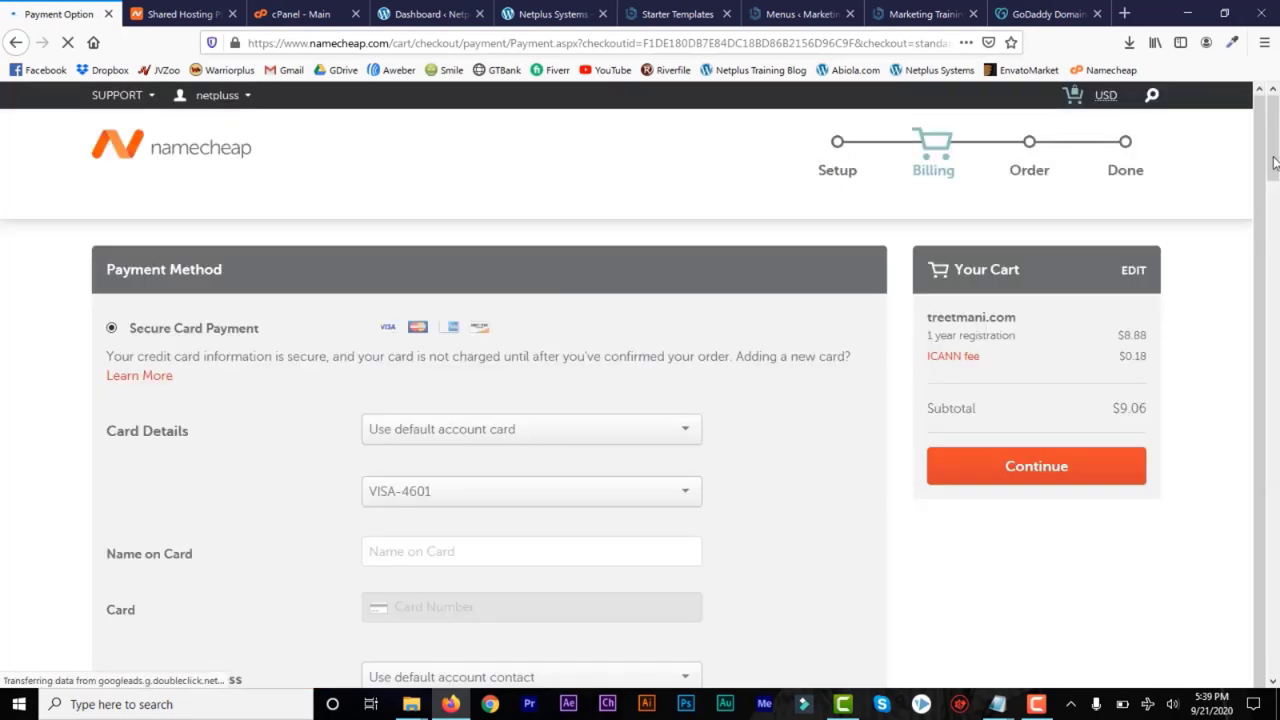
pyautogui.moveTo(1274, 163); pyautogui.dragTo(1276, 287)
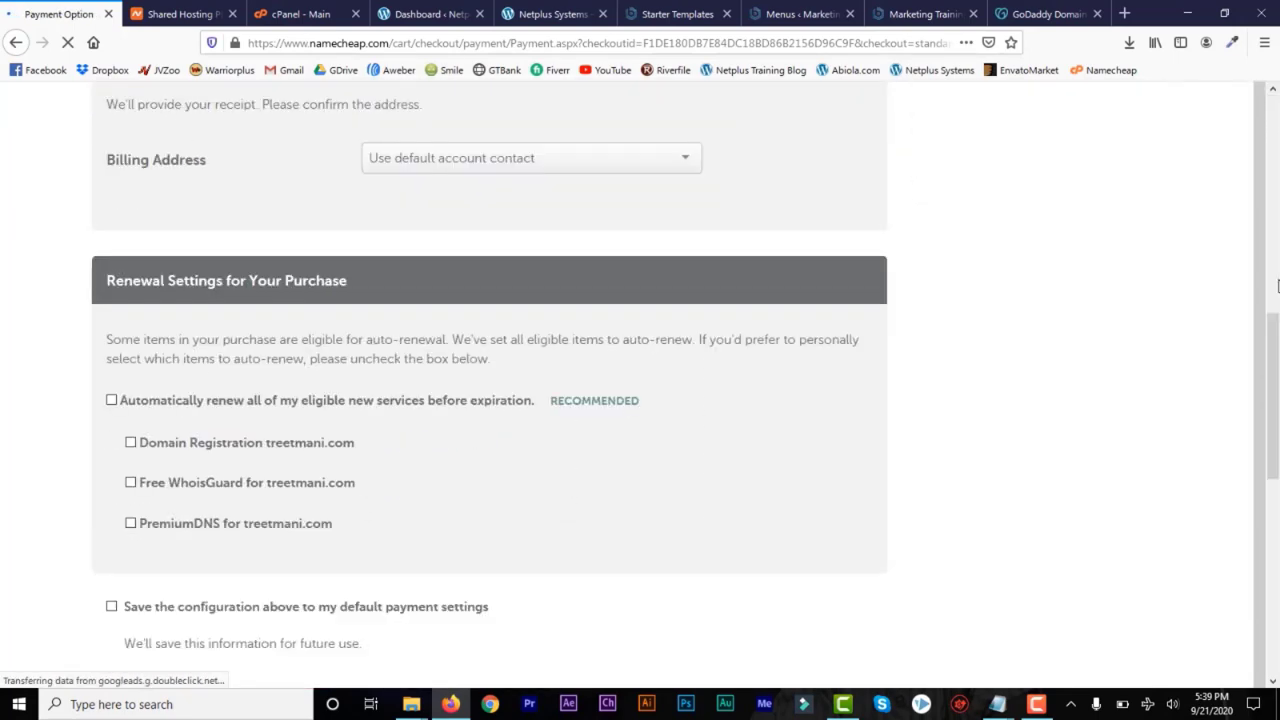
pyautogui.moveTo(1277, 369); pyautogui.dragTo(1277, 258)
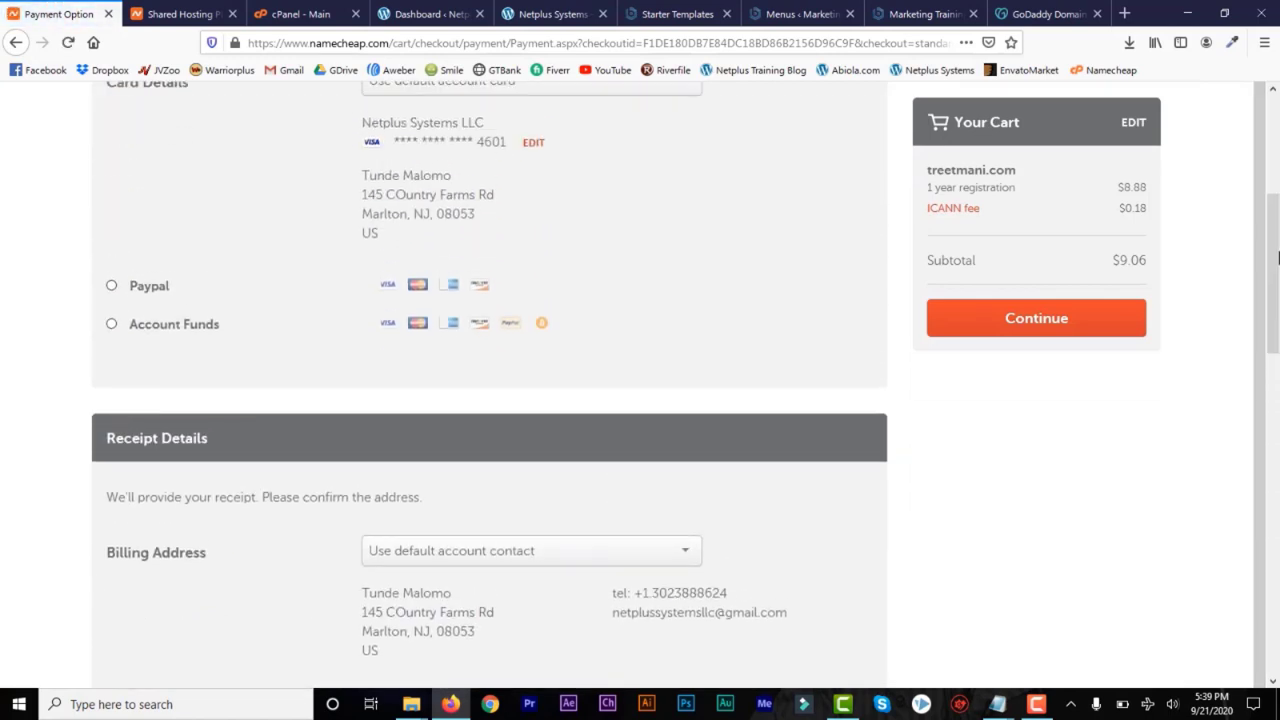
pyautogui.click(112, 286)
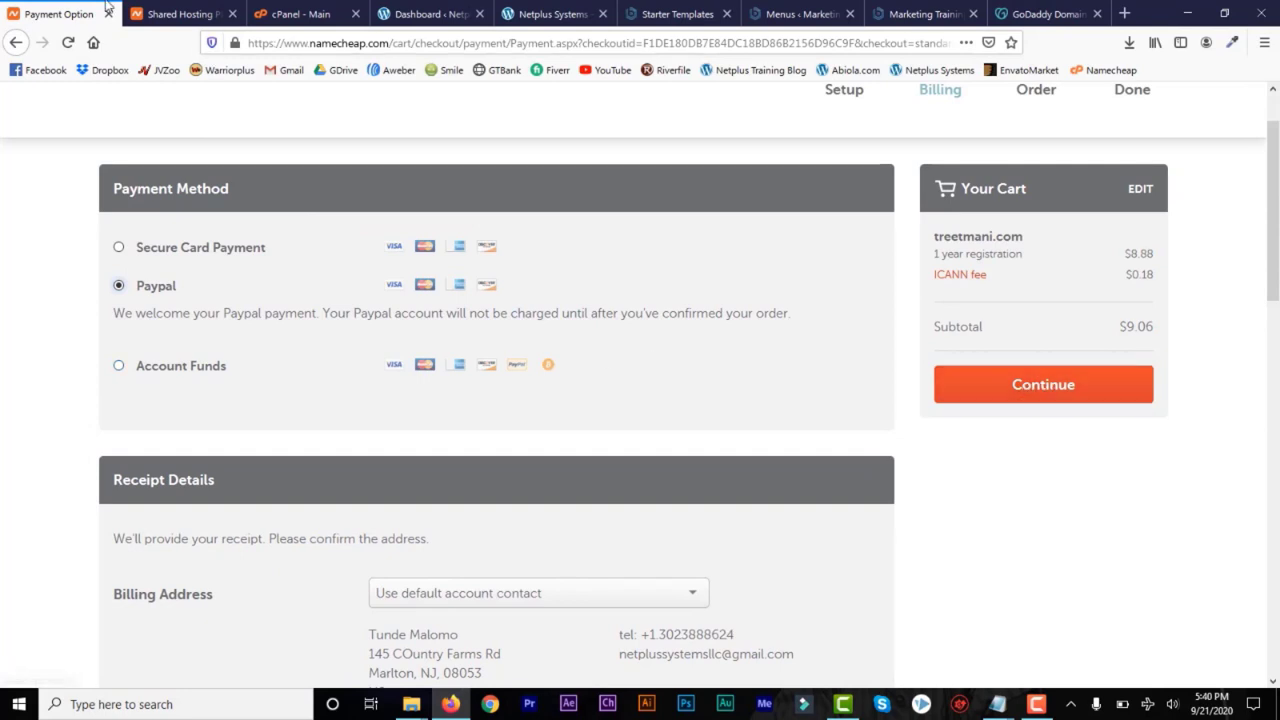
# Return to the Stellar Plus hosting order and reload its Domain Name Connection page
pyautogui.click(158, 14)
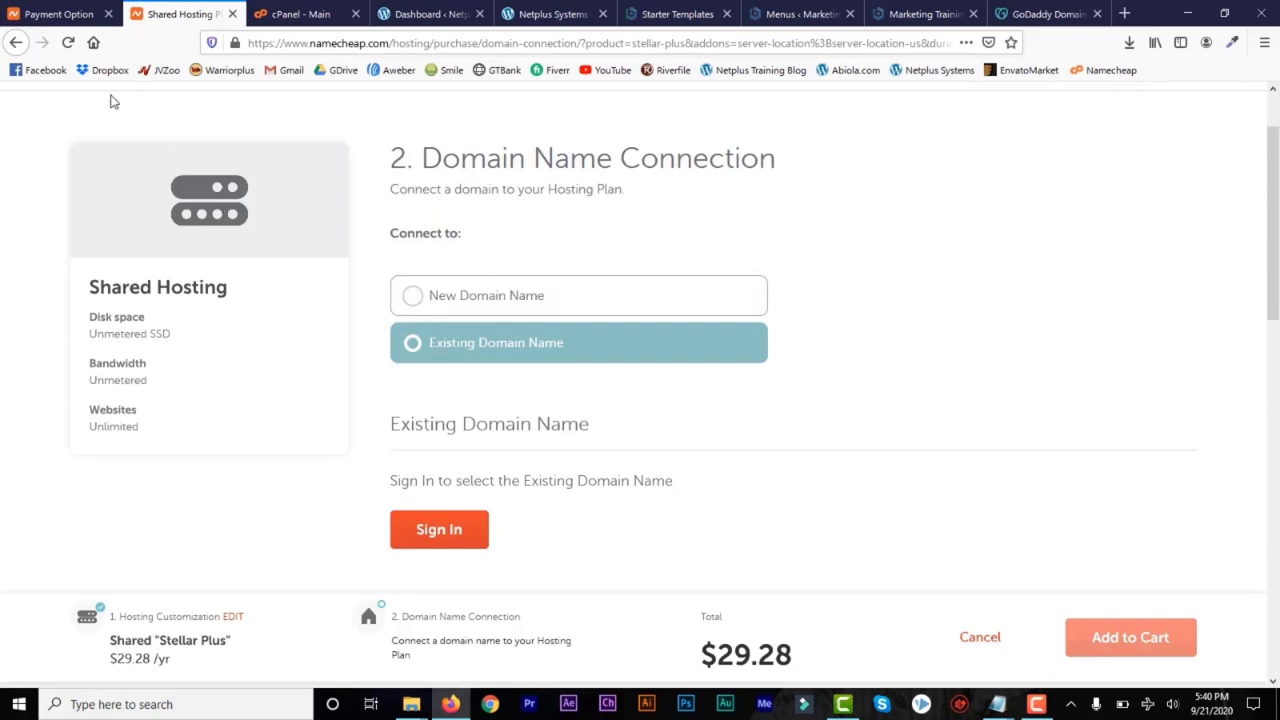
pyautogui.click(68, 43)
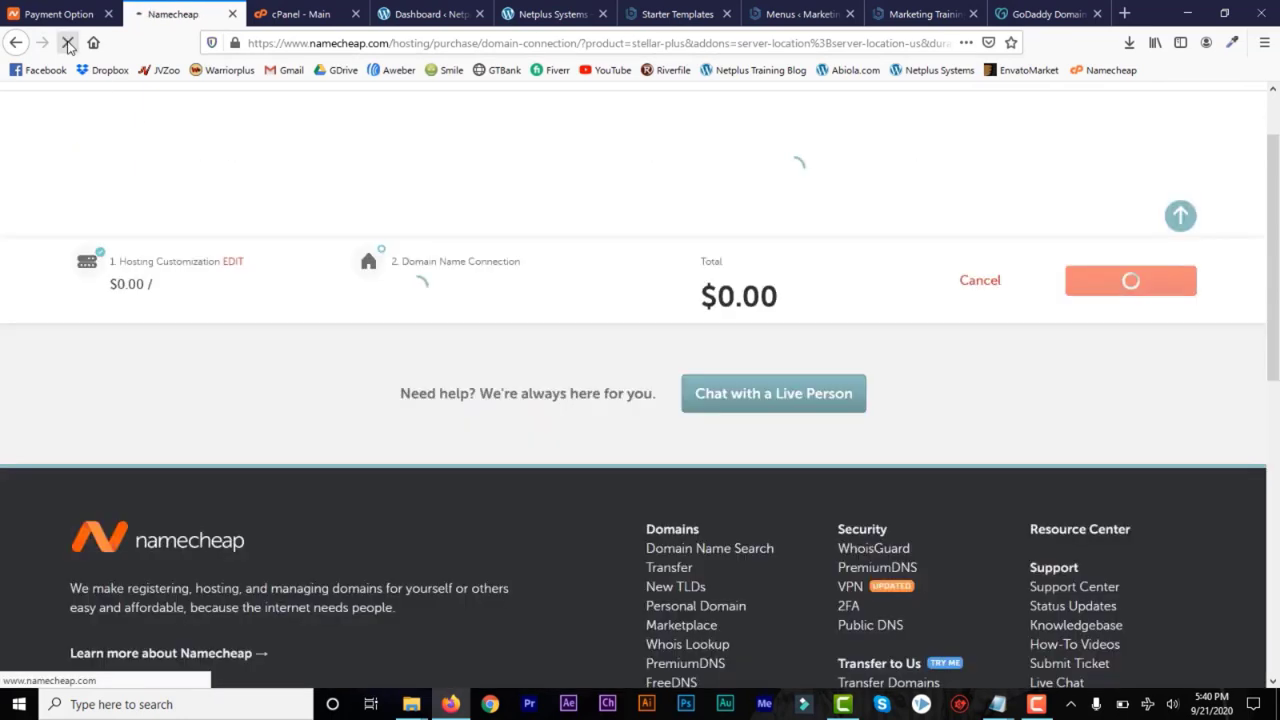
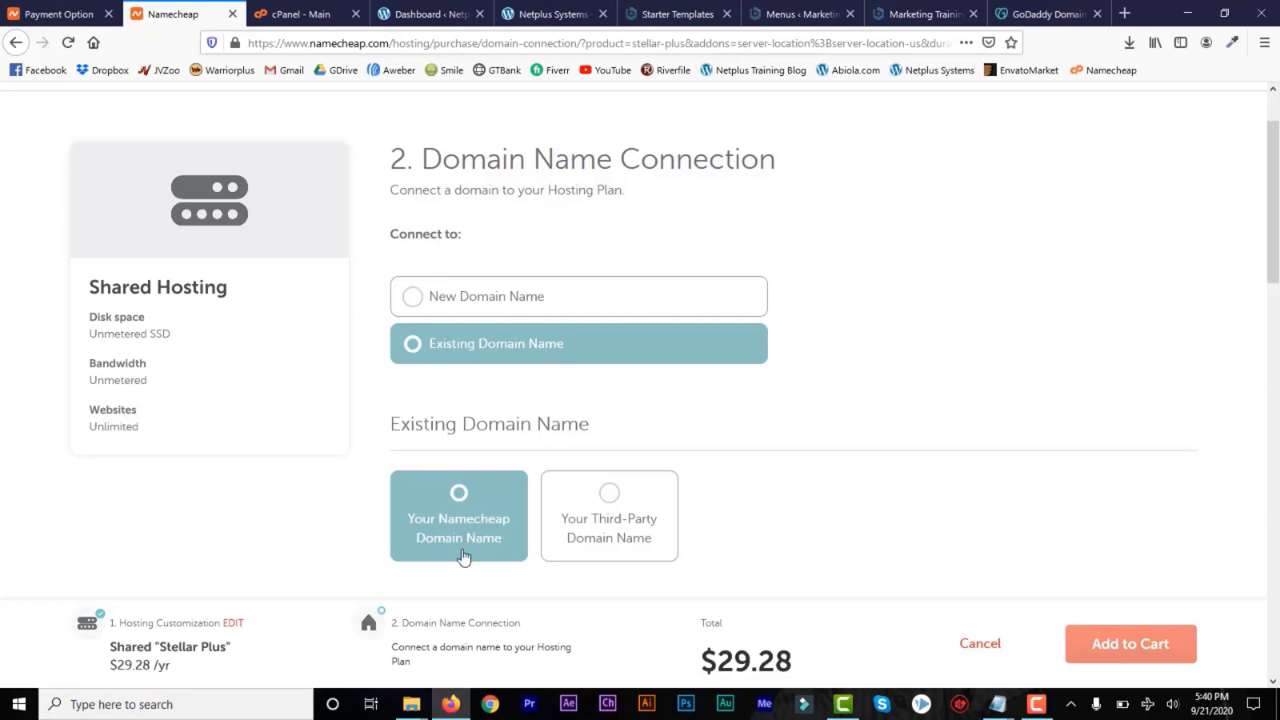
# Set the existing domain type to Your Namecheap Domain Name and look over the owned domains and the order total
pyautogui.click(615, 517)
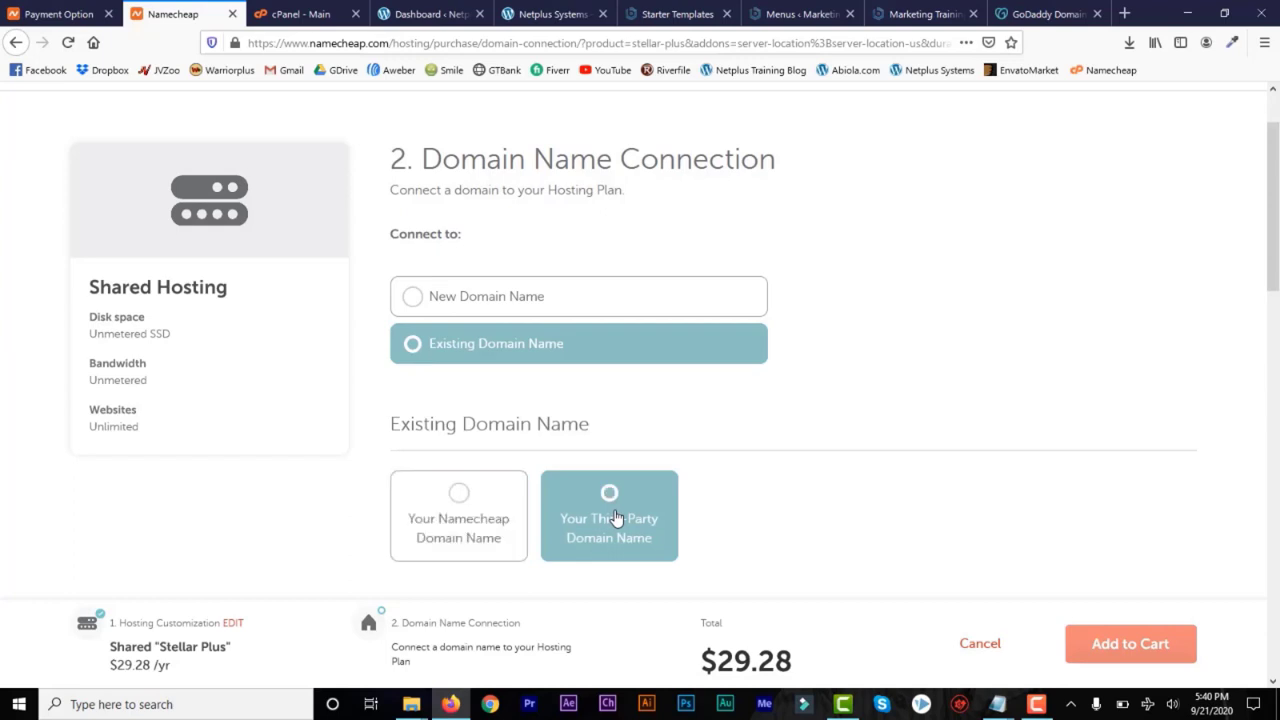
pyautogui.click(508, 505)
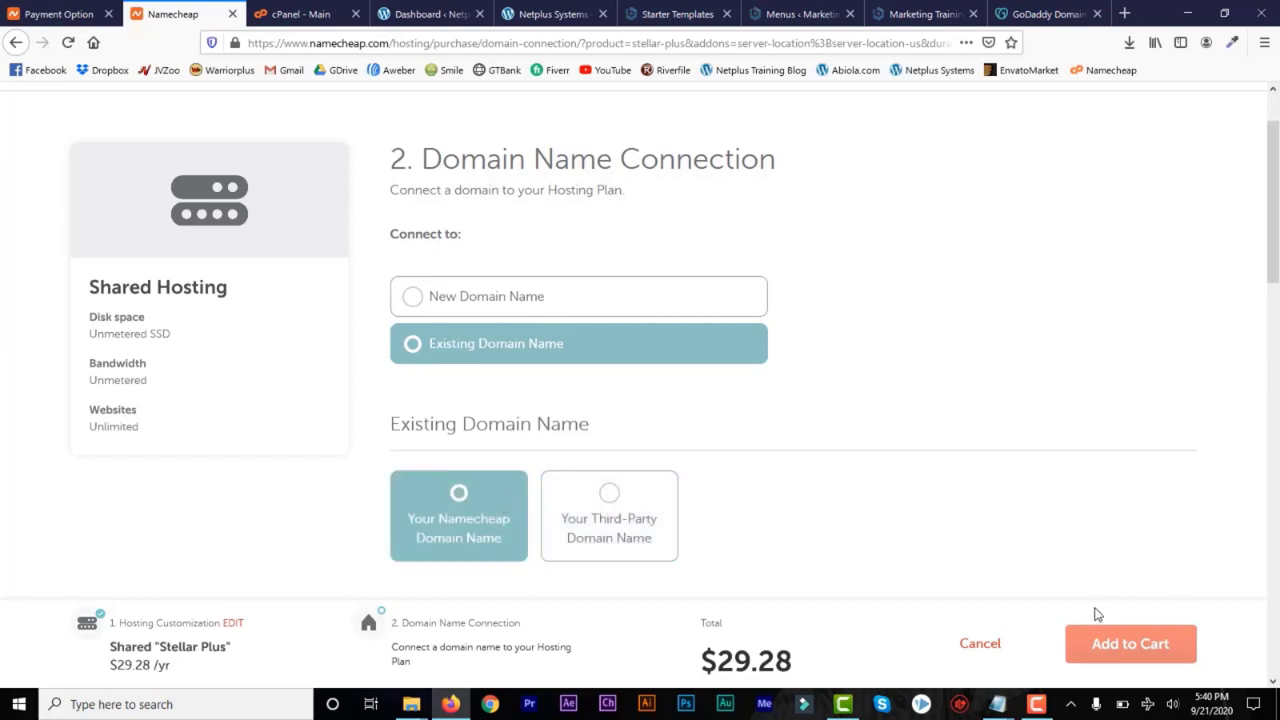
pyautogui.scroll(-3, 769, 514)
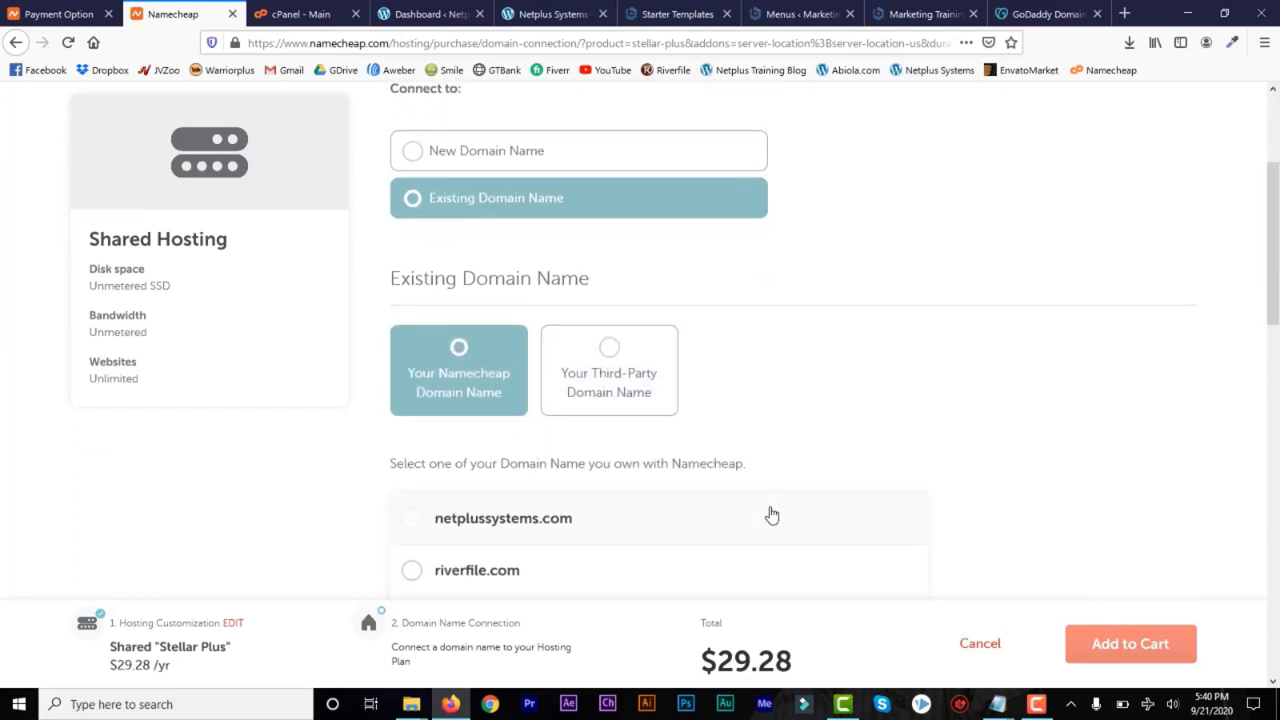
pyautogui.moveTo(702, 661); pyautogui.dragTo(816, 670)
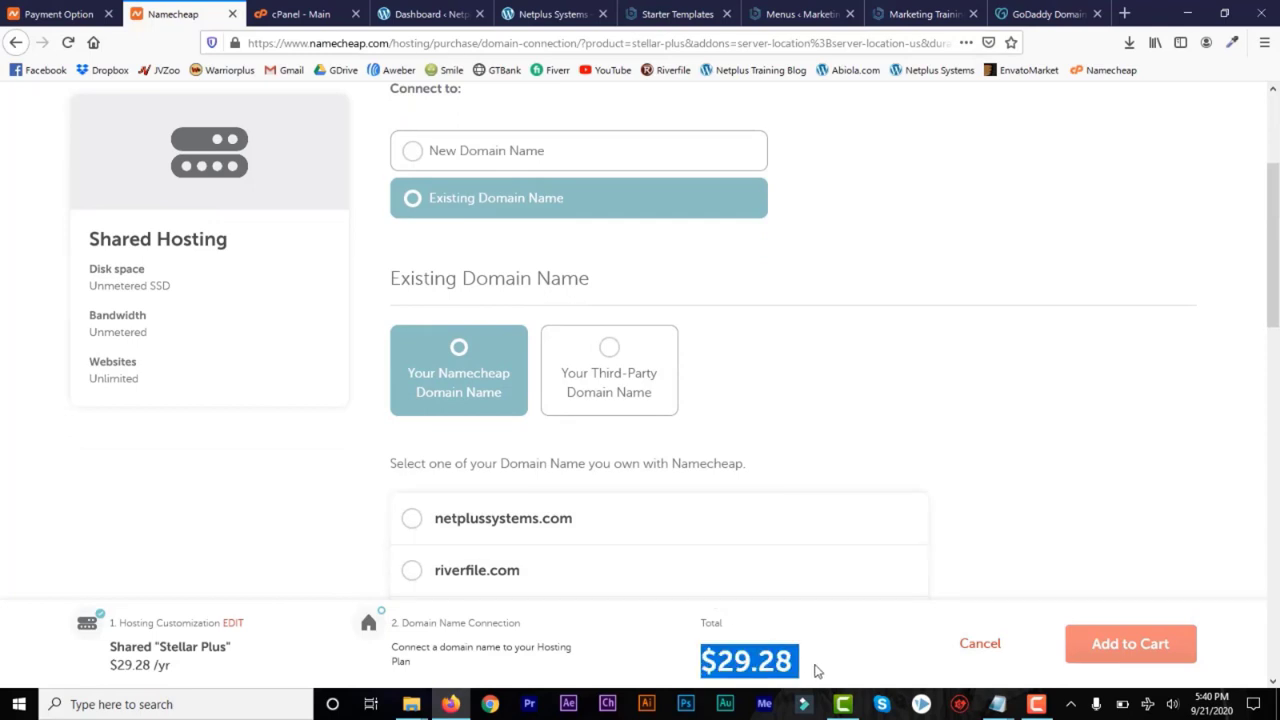
pyautogui.click(803, 680)
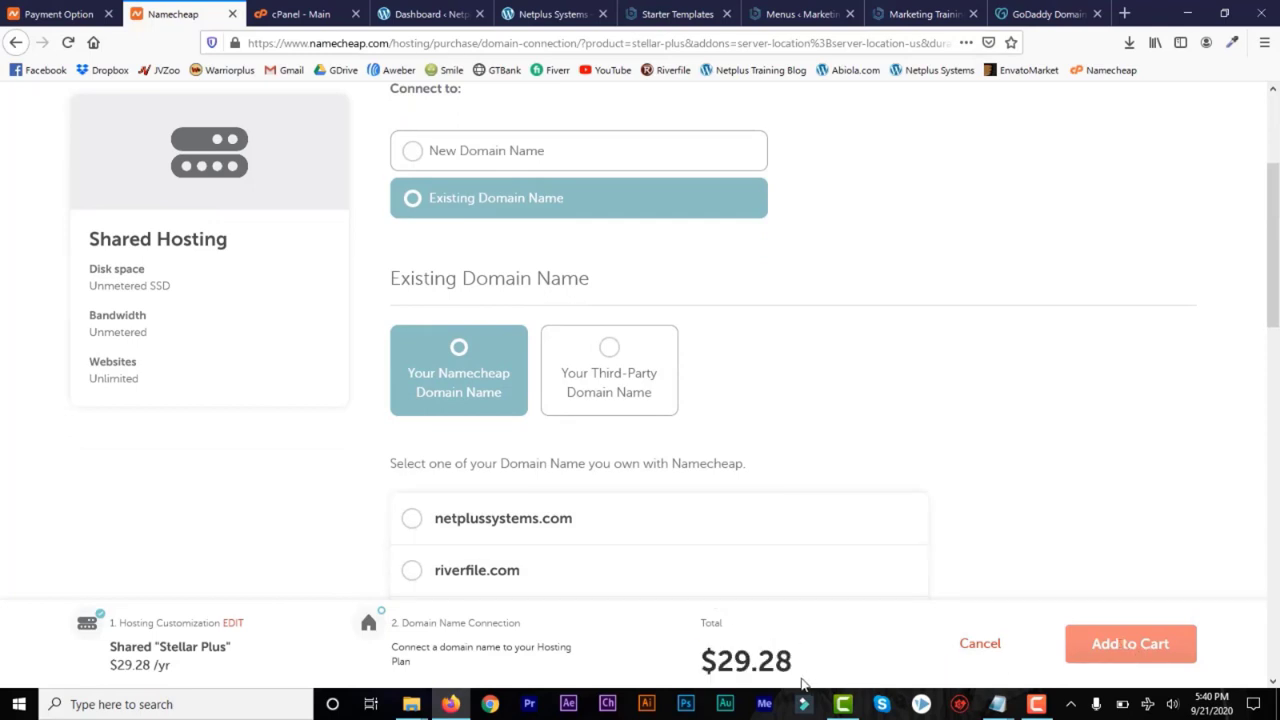
pyautogui.moveTo(773, 655); pyautogui.dragTo(701, 661)
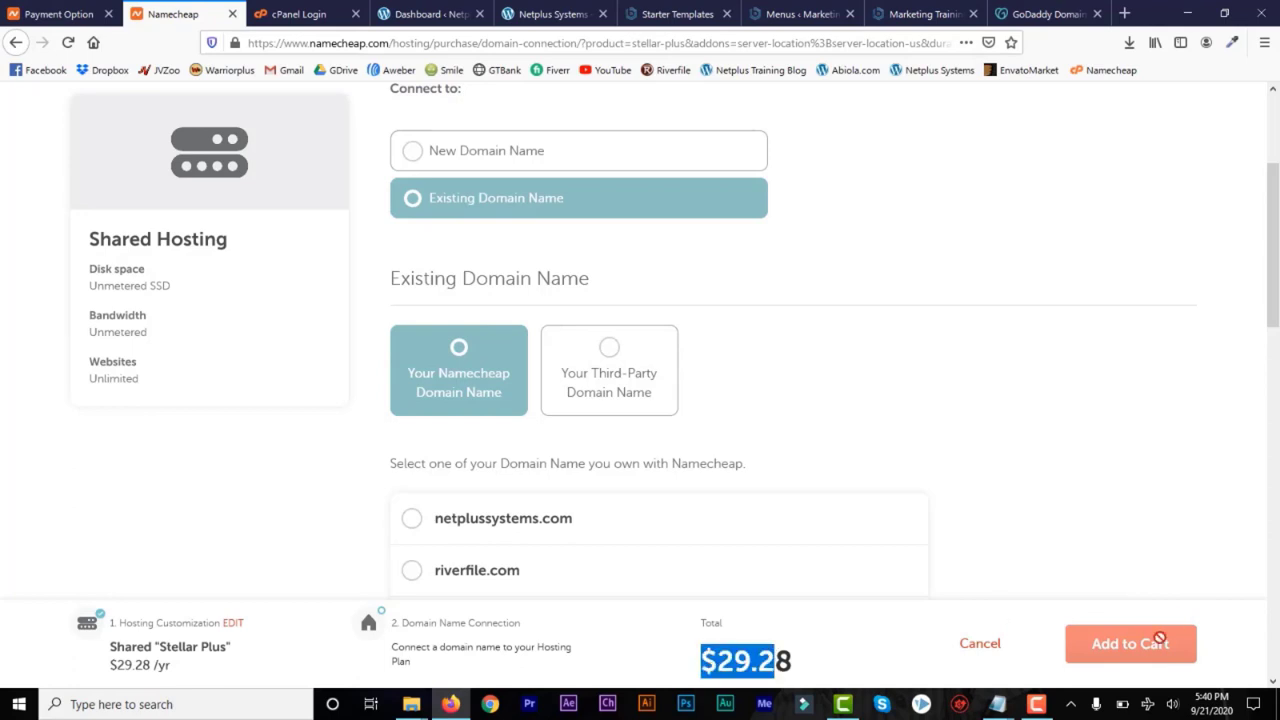
# Switch to cPanel, log in with the saved credentials, and open the WordPress installation form in Softaculous
pyautogui.click(296, 16)
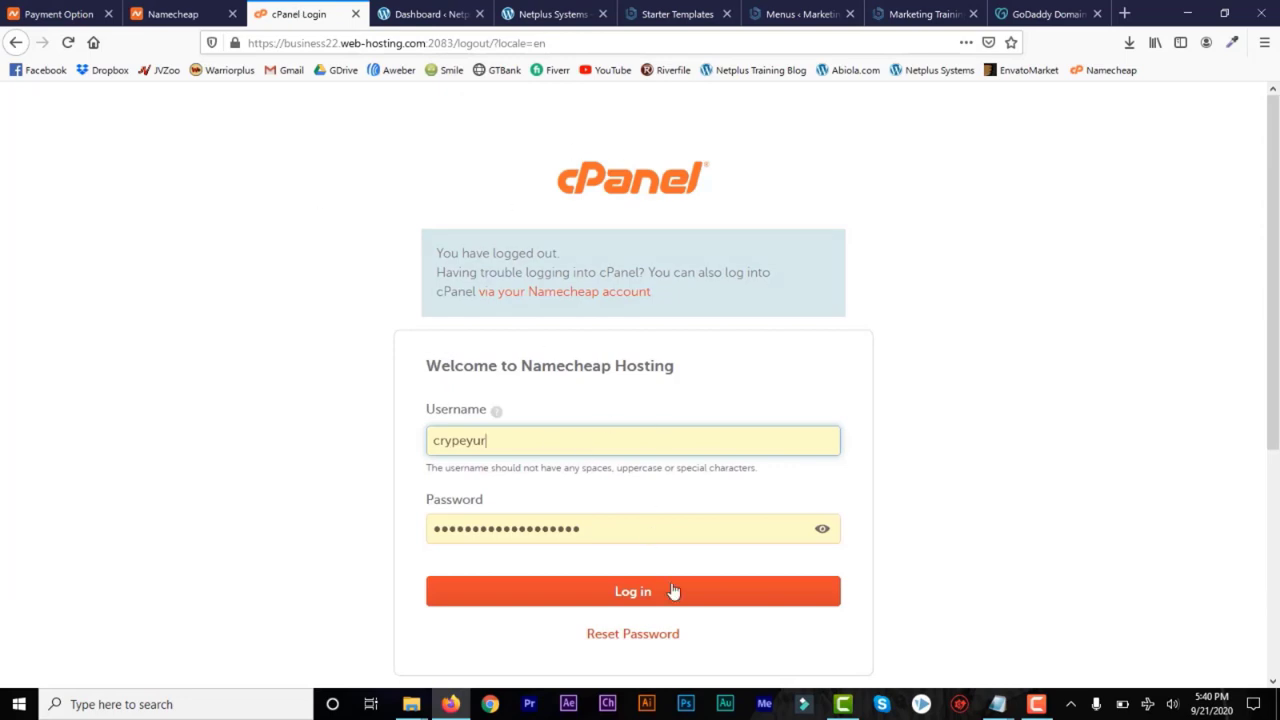
pyautogui.click(624, 596)
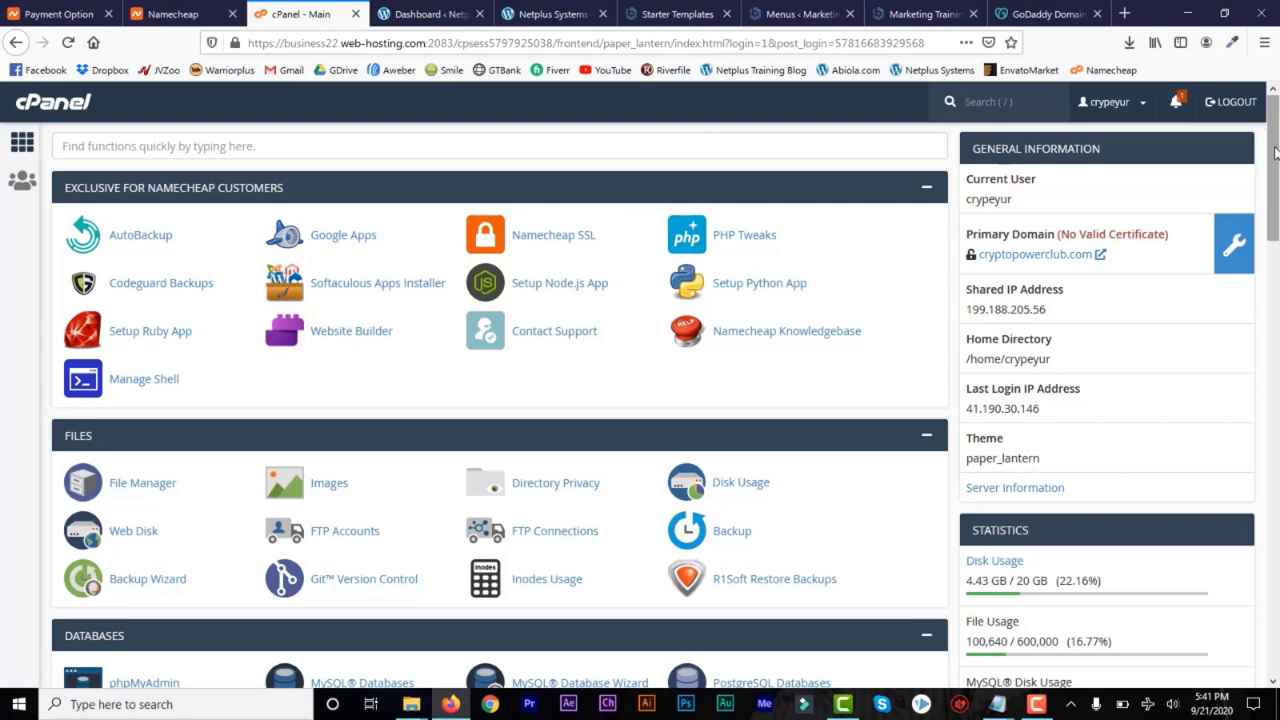
pyautogui.moveTo(1274, 150); pyautogui.dragTo(1276, 590)
pyautogui.click(103, 478)
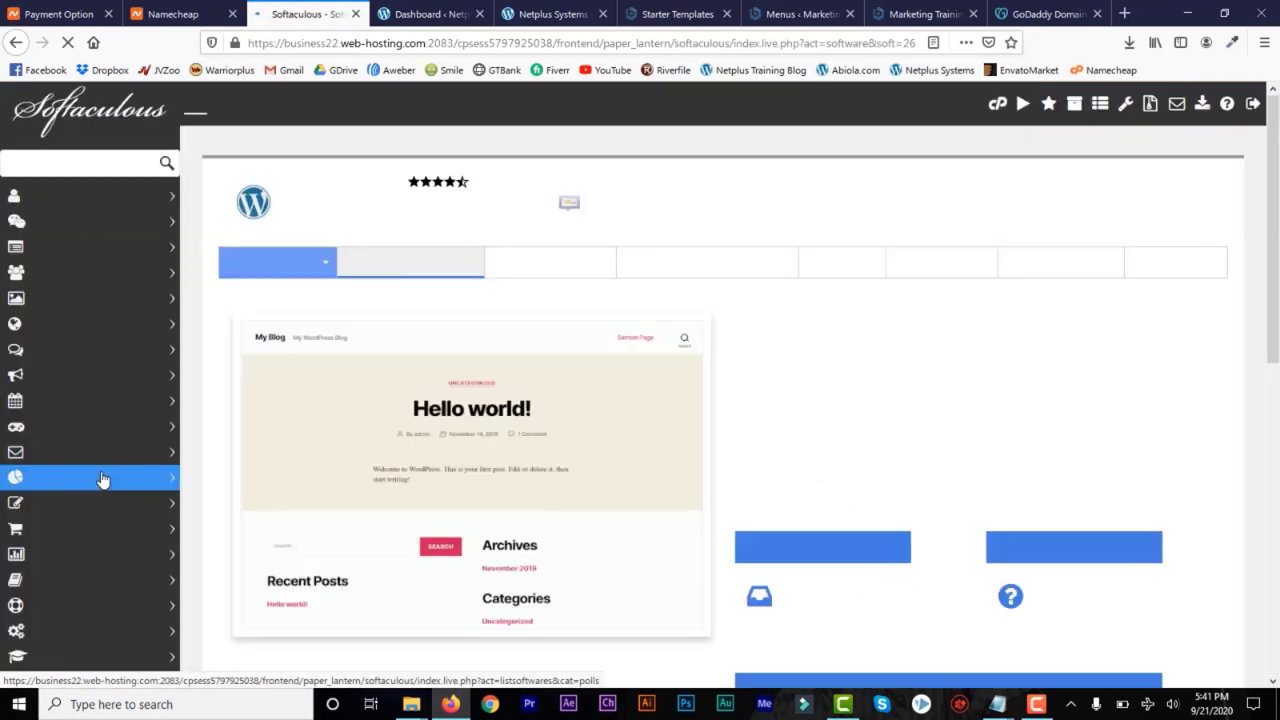
pyautogui.click(263, 265)
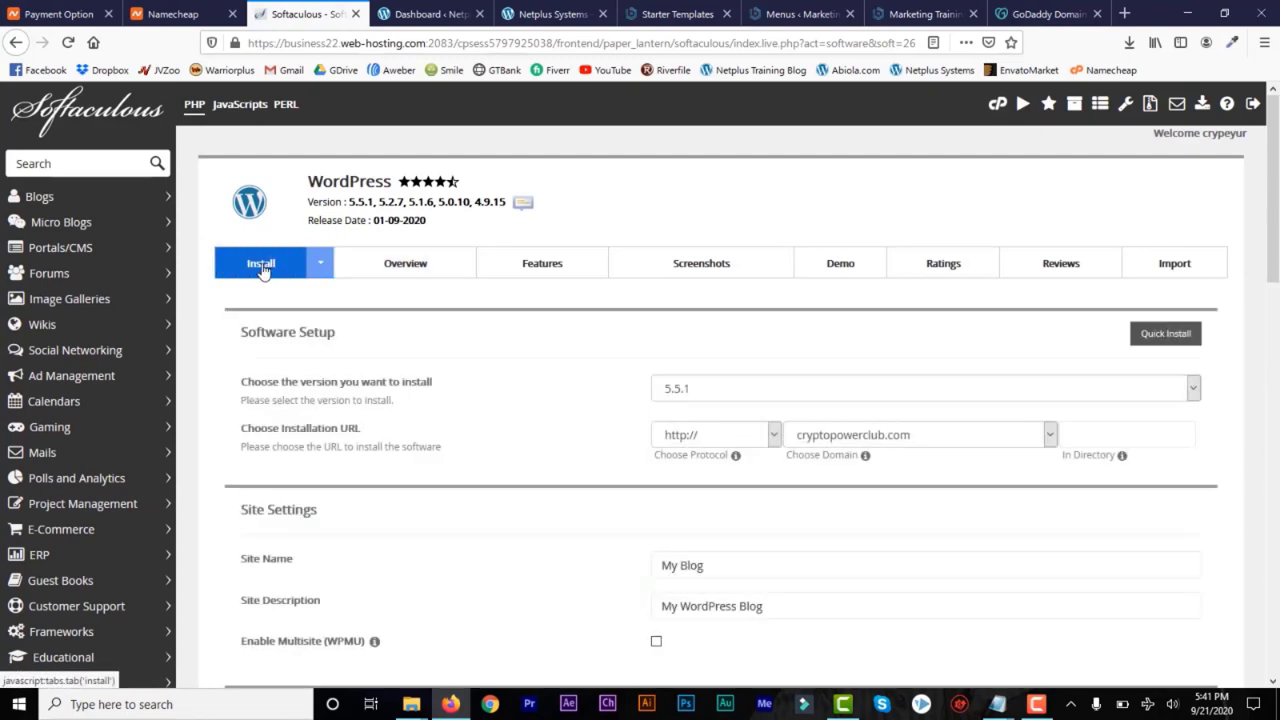
# Keep WordPress version 5.5.1 and set the installation domain to netplussystems.com
pyautogui.click(1193, 390)
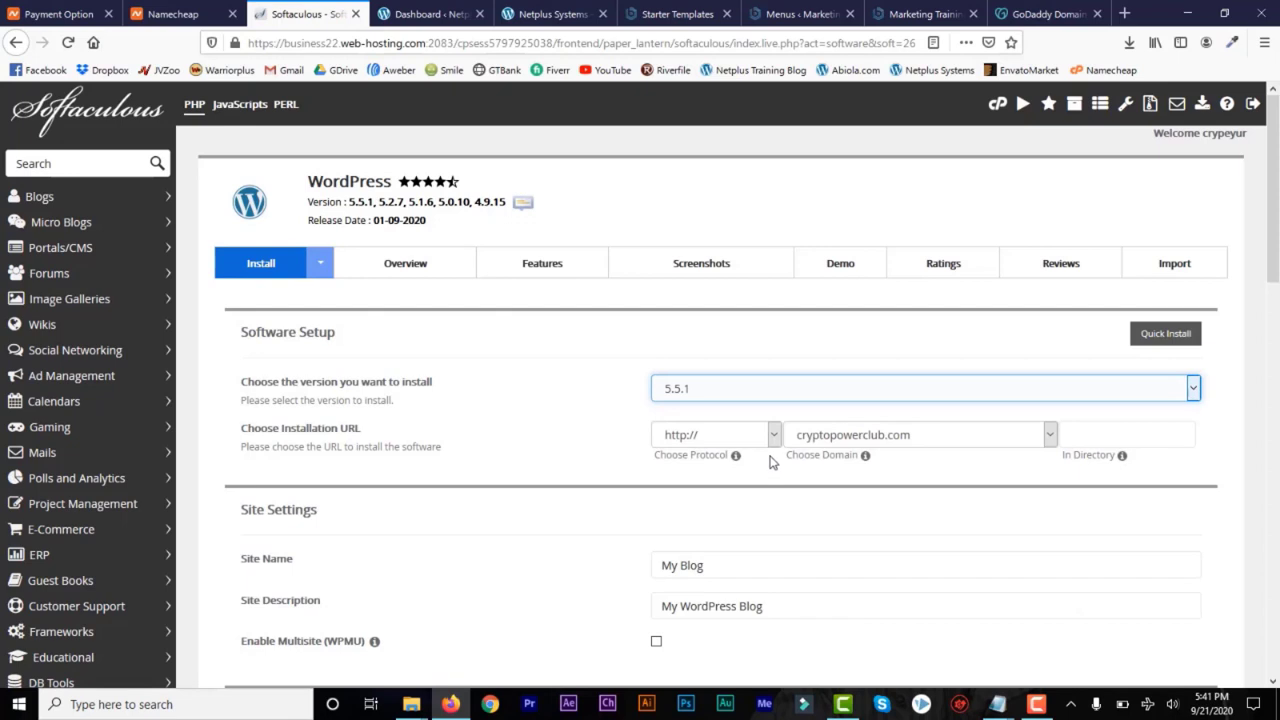
pyautogui.click(1050, 442)
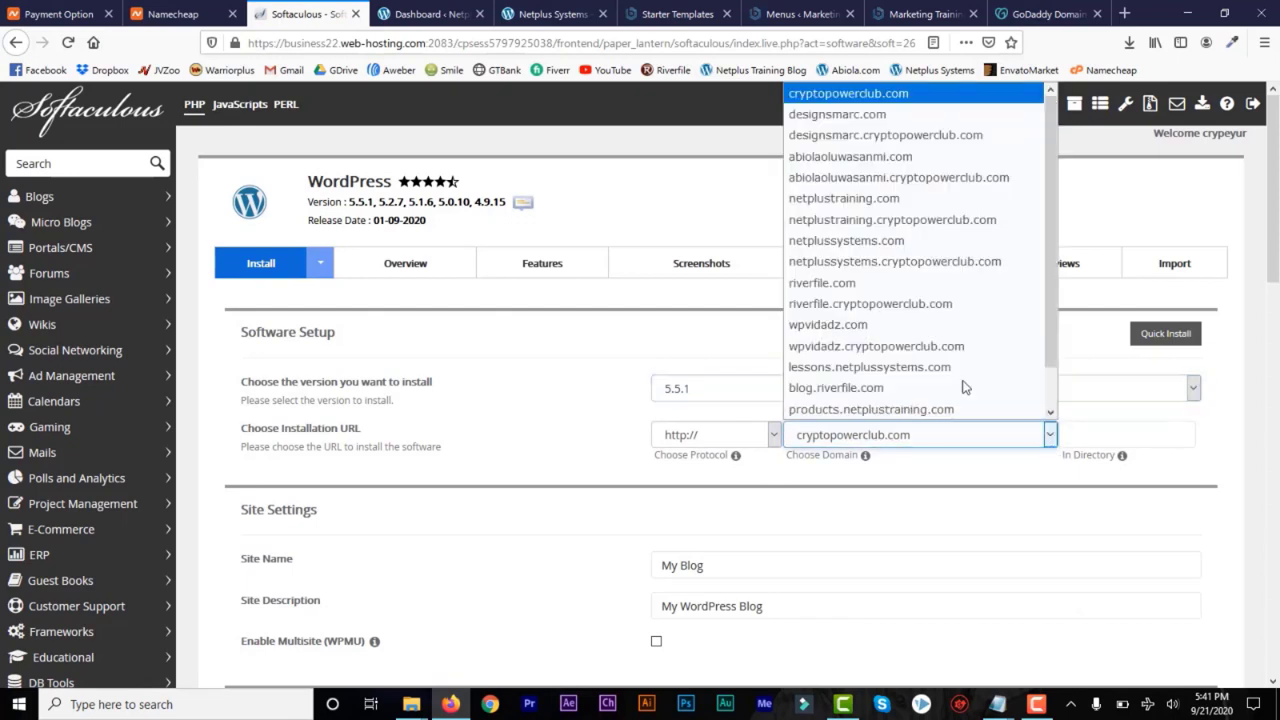
pyautogui.click(905, 283)
pyautogui.moveTo(1272, 298)
pyautogui.mouseDown()
pyautogui.moveTo(1272, 588)
pyautogui.moveTo(1272, 285)
pyautogui.mouseUp()
pyautogui.click(1100, 372)
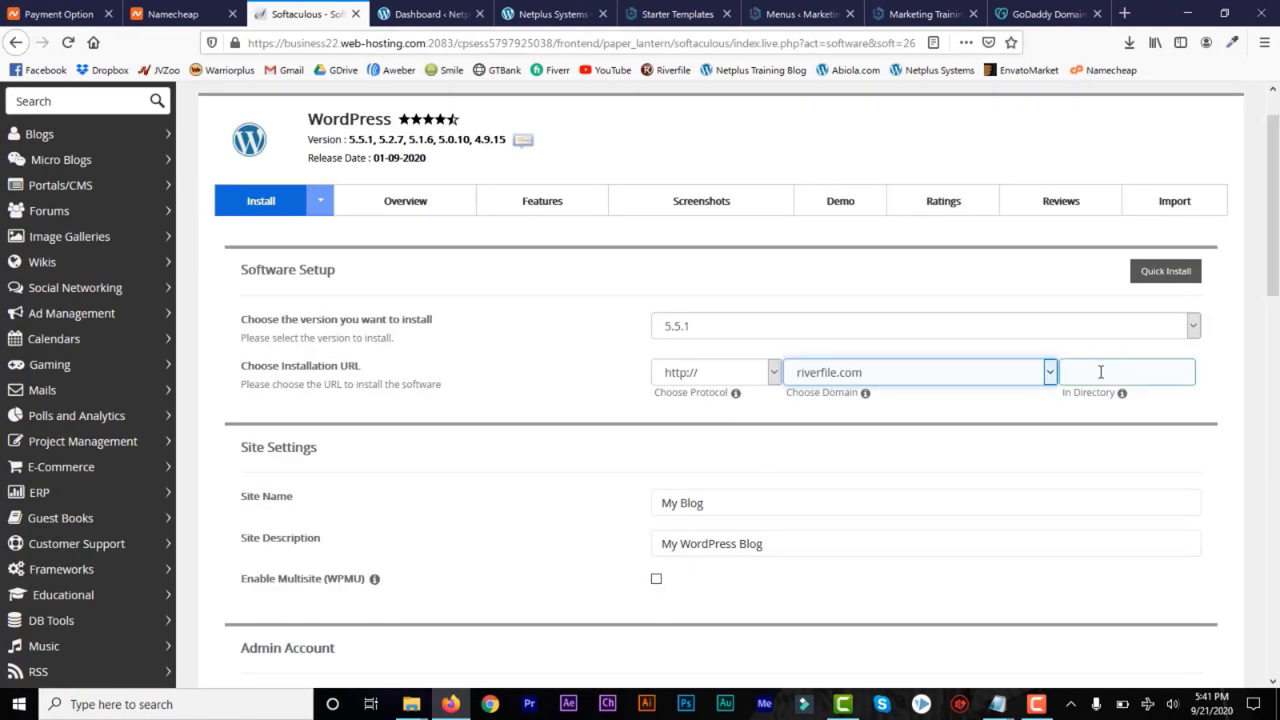
pyautogui.click(1050, 376)
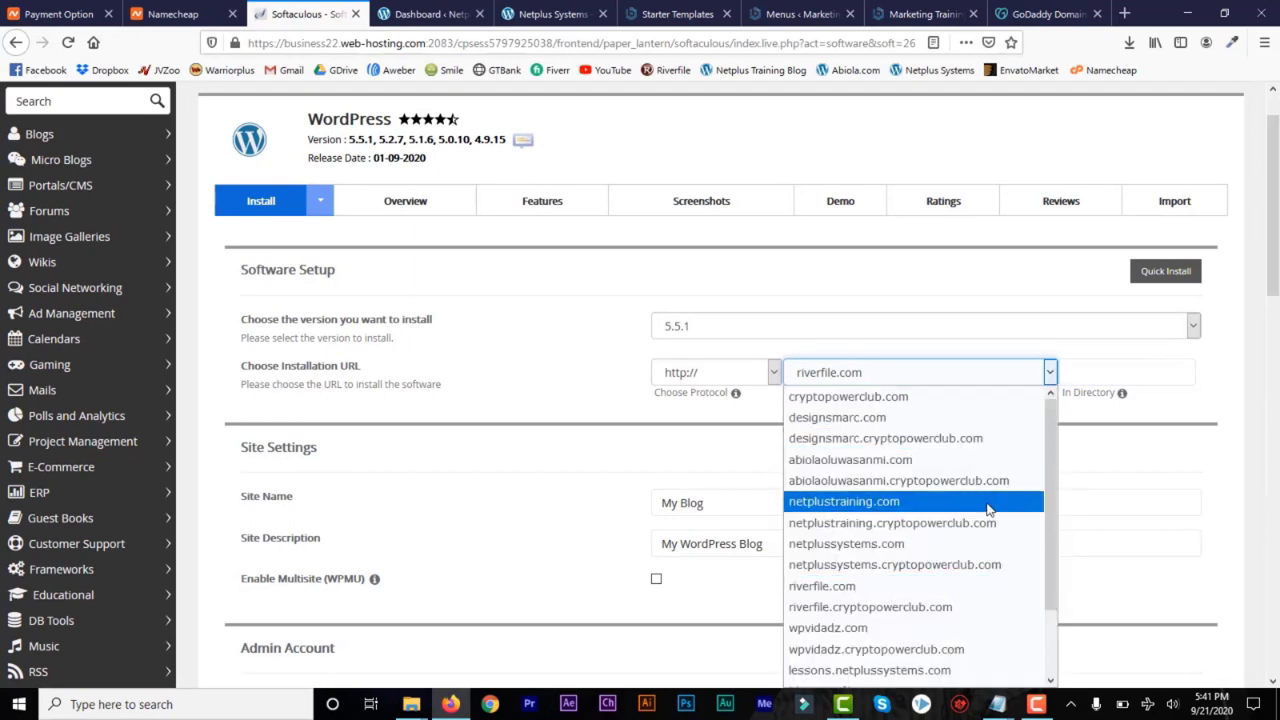
pyautogui.click(988, 546)
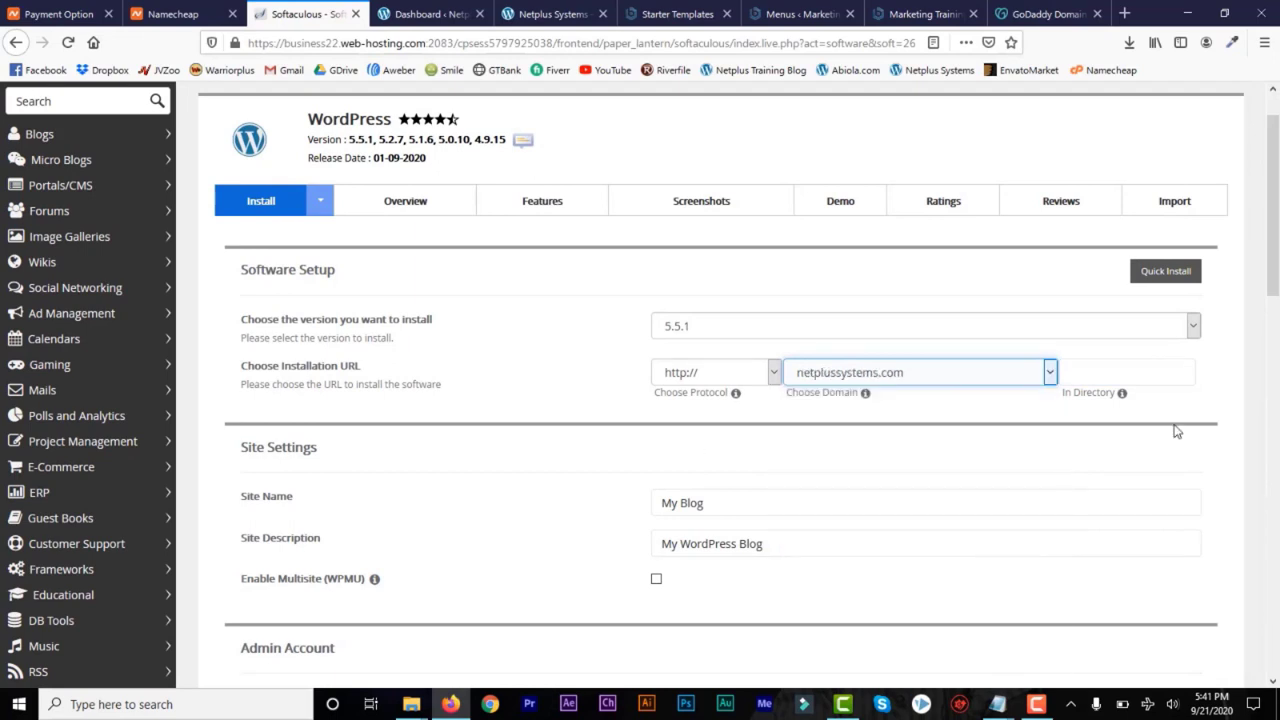
# Set the site name to "Name of the Website" and go to the site description field
pyautogui.click(720, 505)
pyautogui.moveTo(720, 505); pyautogui.dragTo(652, 510)
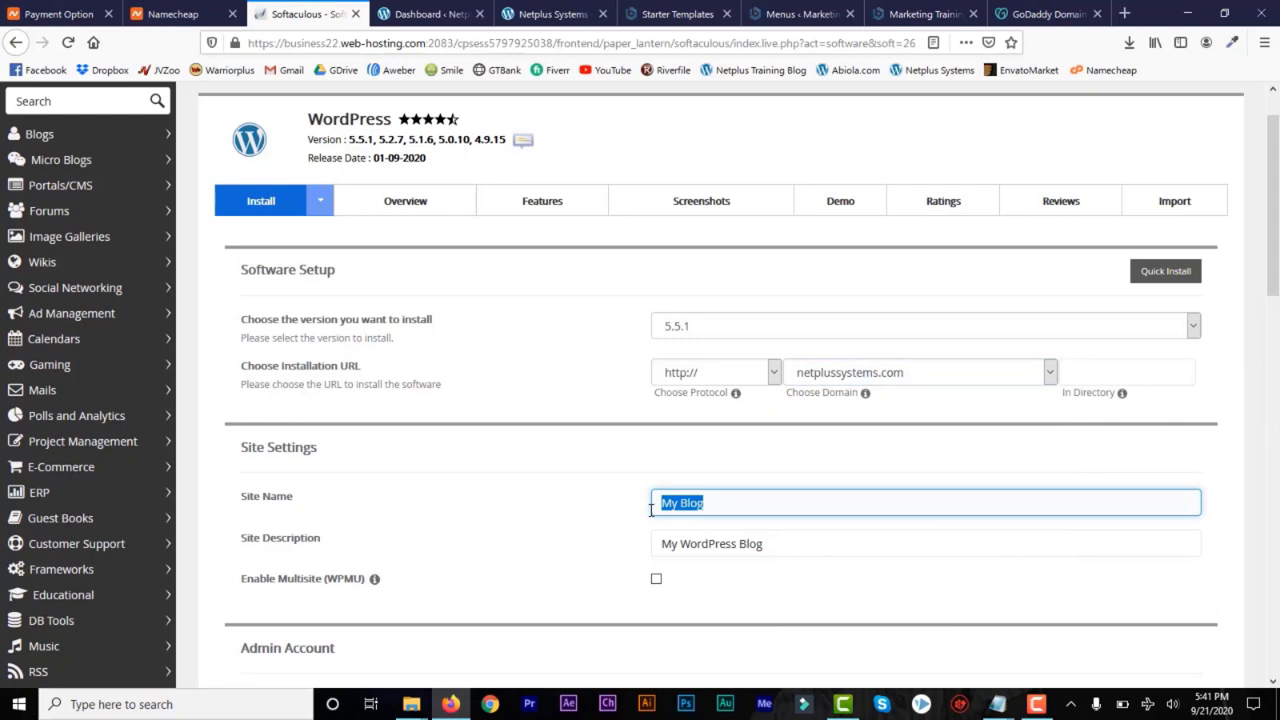
pyautogui.write('Name of the Website')
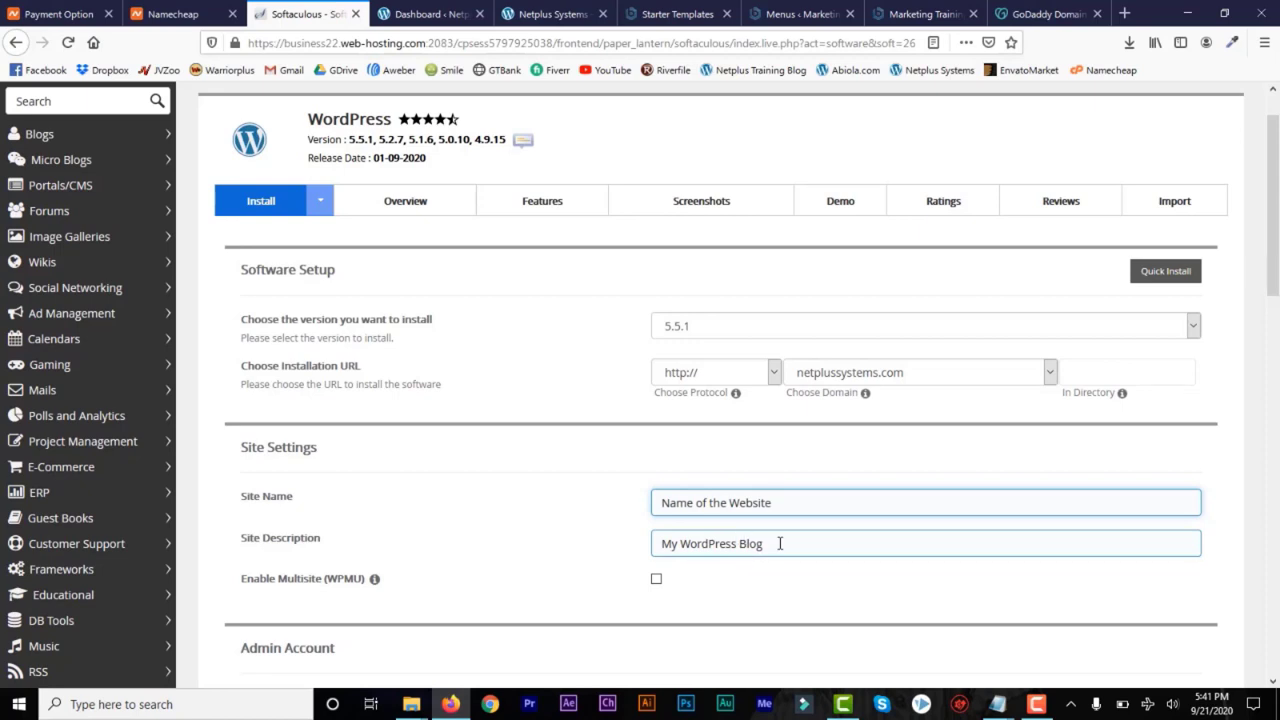
pyautogui.click(779, 543)
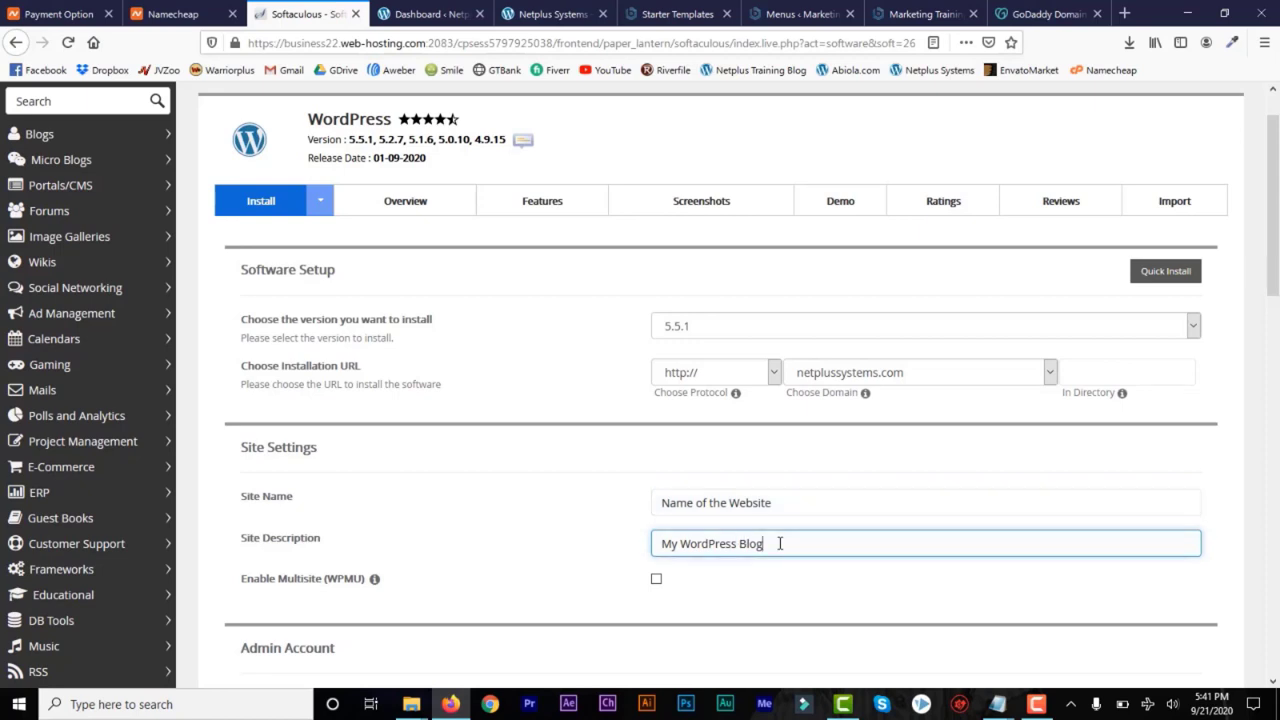
# Examine the admin username, password and email fields and the remaining installation options down to the Install command
pyautogui.moveTo(1275, 278); pyautogui.dragTo(1276, 428)
pyautogui.click(698, 250)
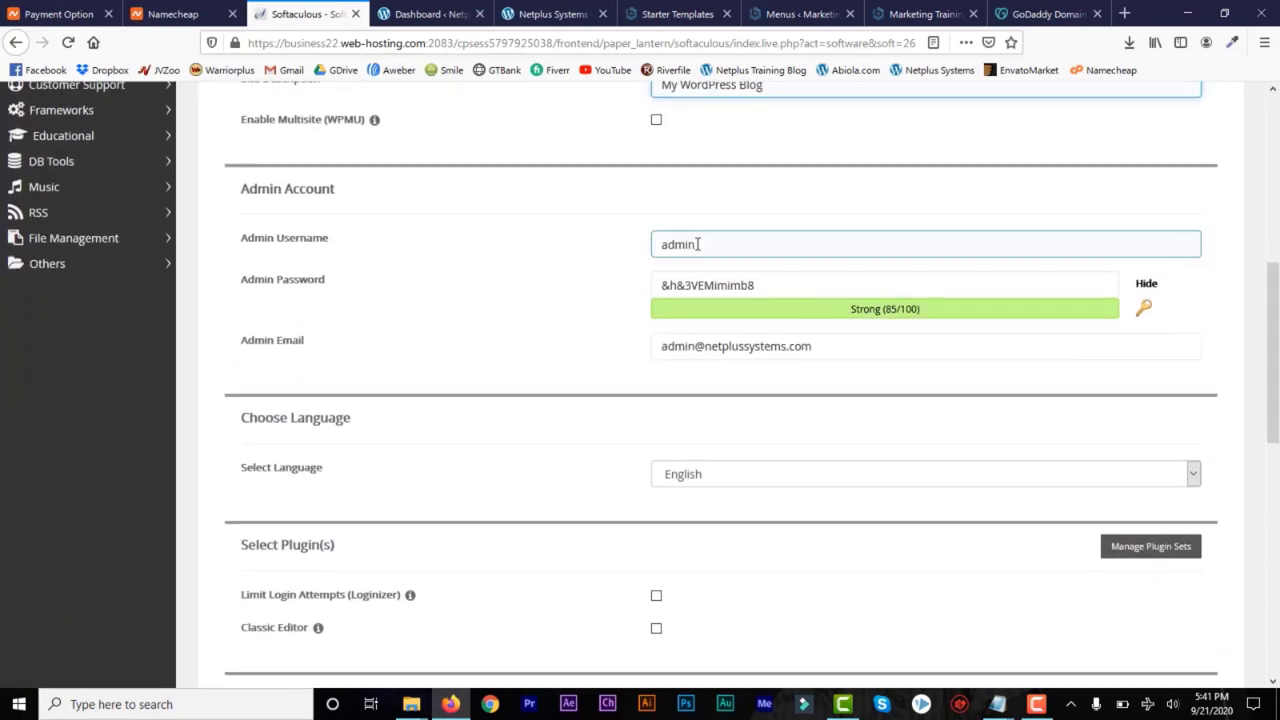
pyautogui.click(789, 291)
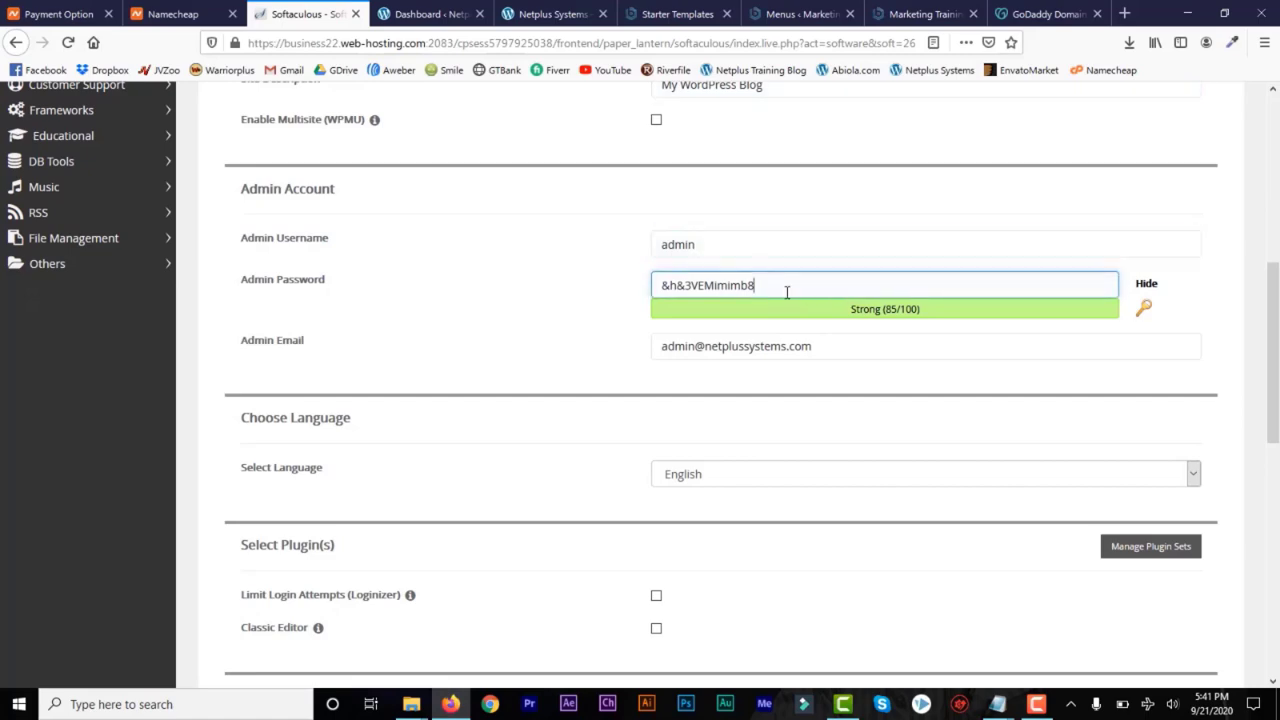
pyautogui.moveTo(1274, 360); pyautogui.dragTo(1276, 590)
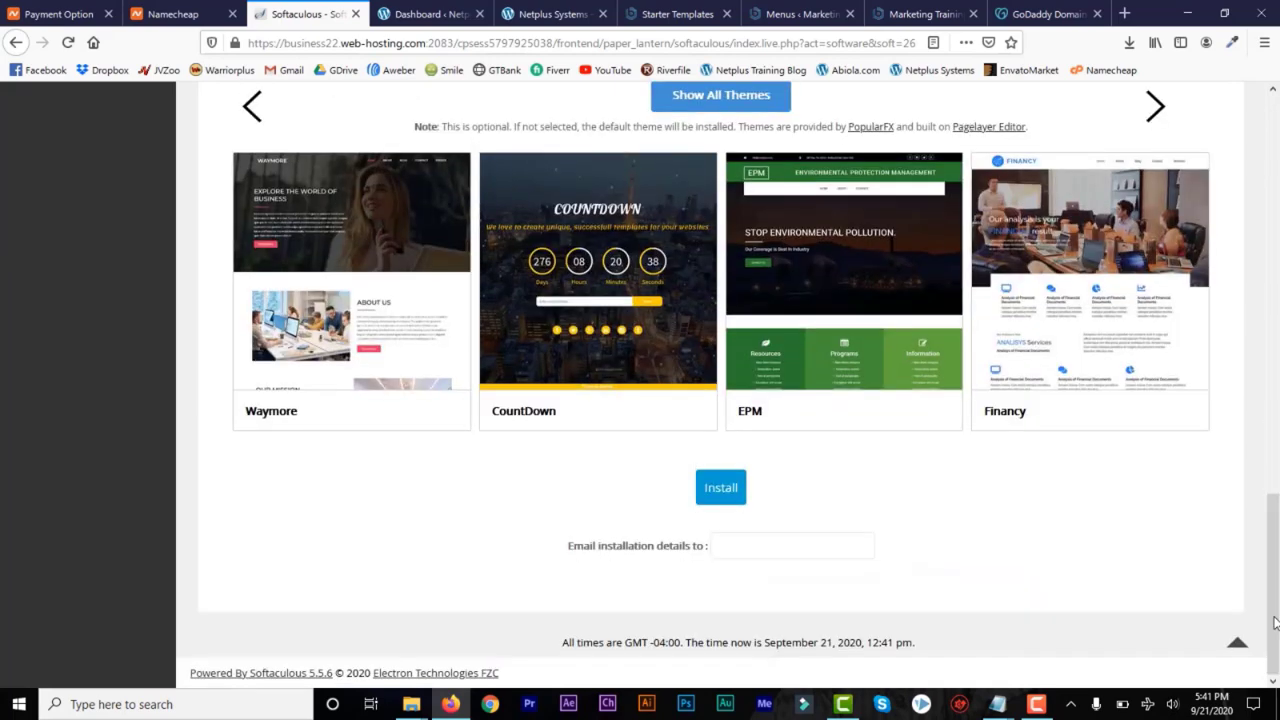
pyautogui.click(707, 492)
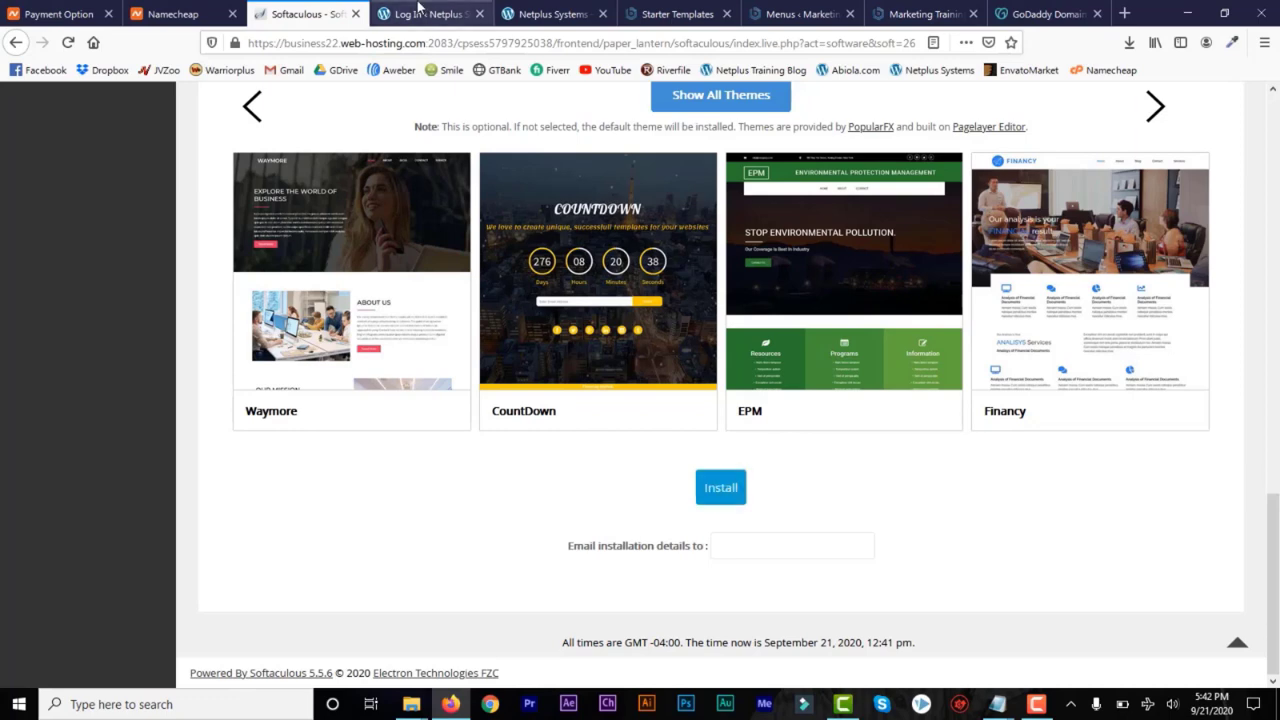
# Log in to the netplussystems.com WordPress dashboard with the saved credentials and open its live site in a new tab
pyautogui.click(412, 14)
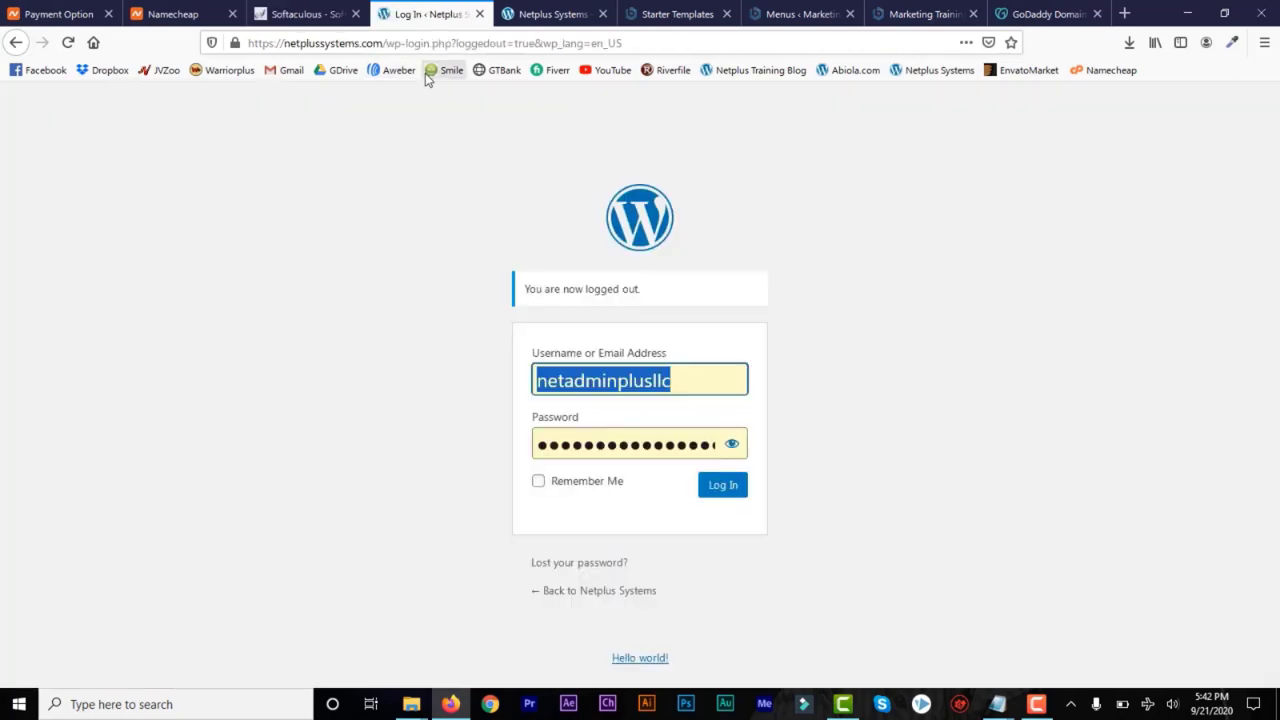
pyautogui.click(722, 490)
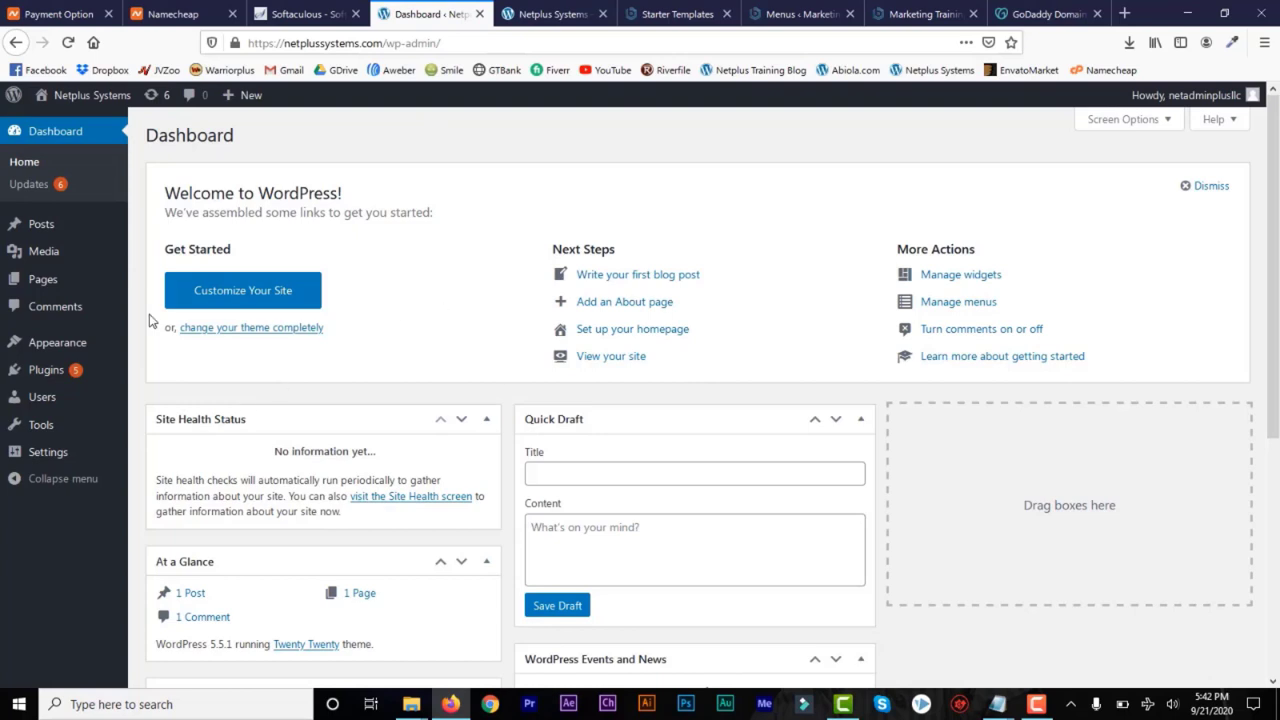
pyautogui.moveTo(86, 100)
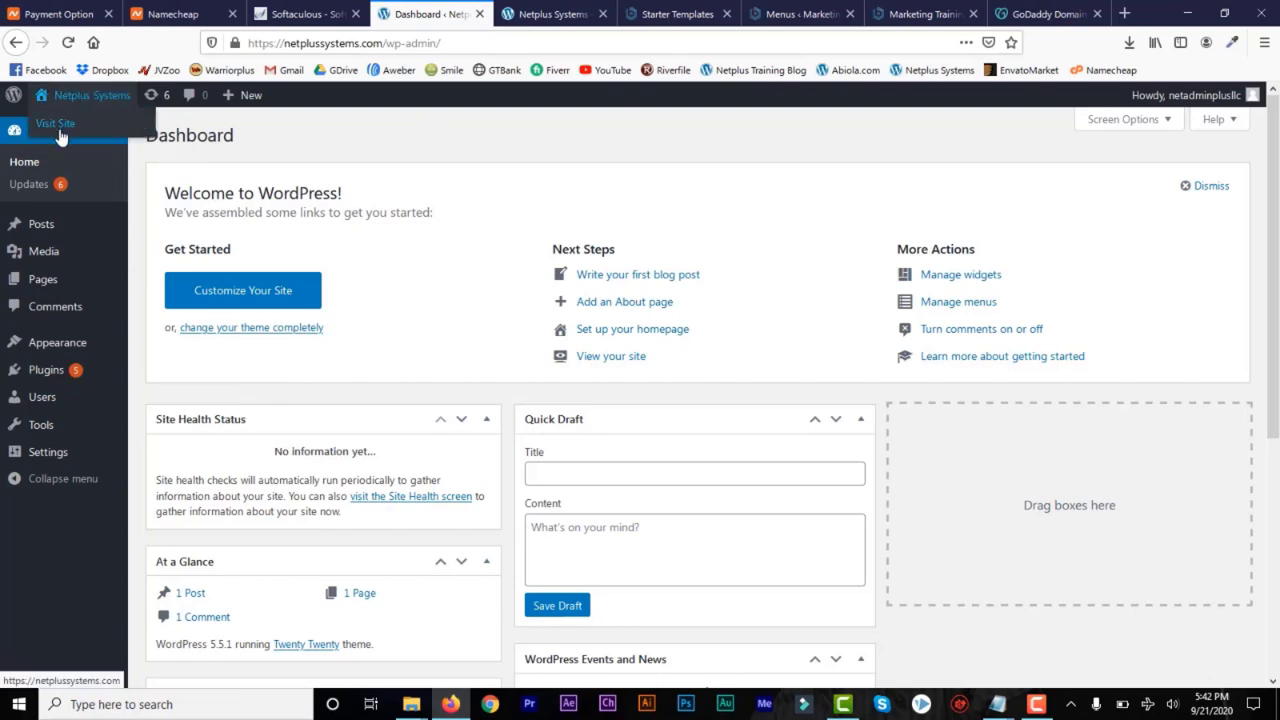
pyautogui.rightClick(64, 130)
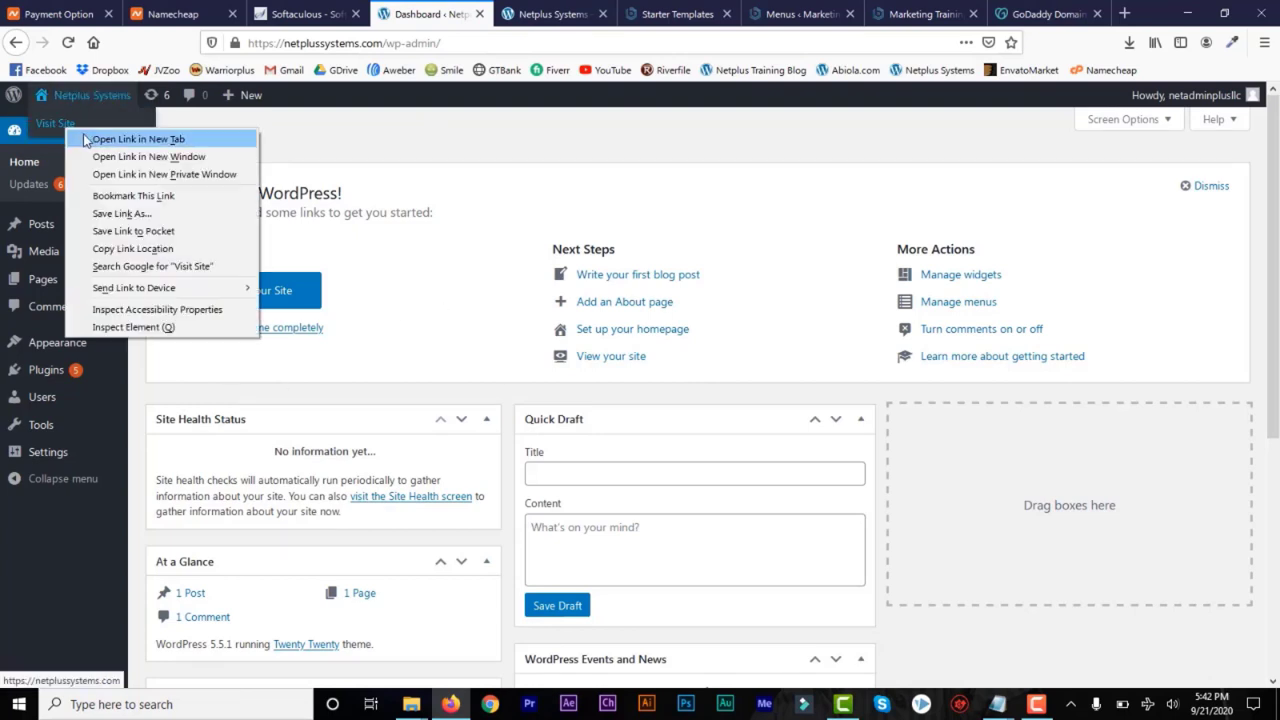
pyautogui.click(84, 136)
# View the live Netplus Systems site, closing its older duplicate tab, and check the local Marketing Training site and its Menus page
pyautogui.click(505, 14)
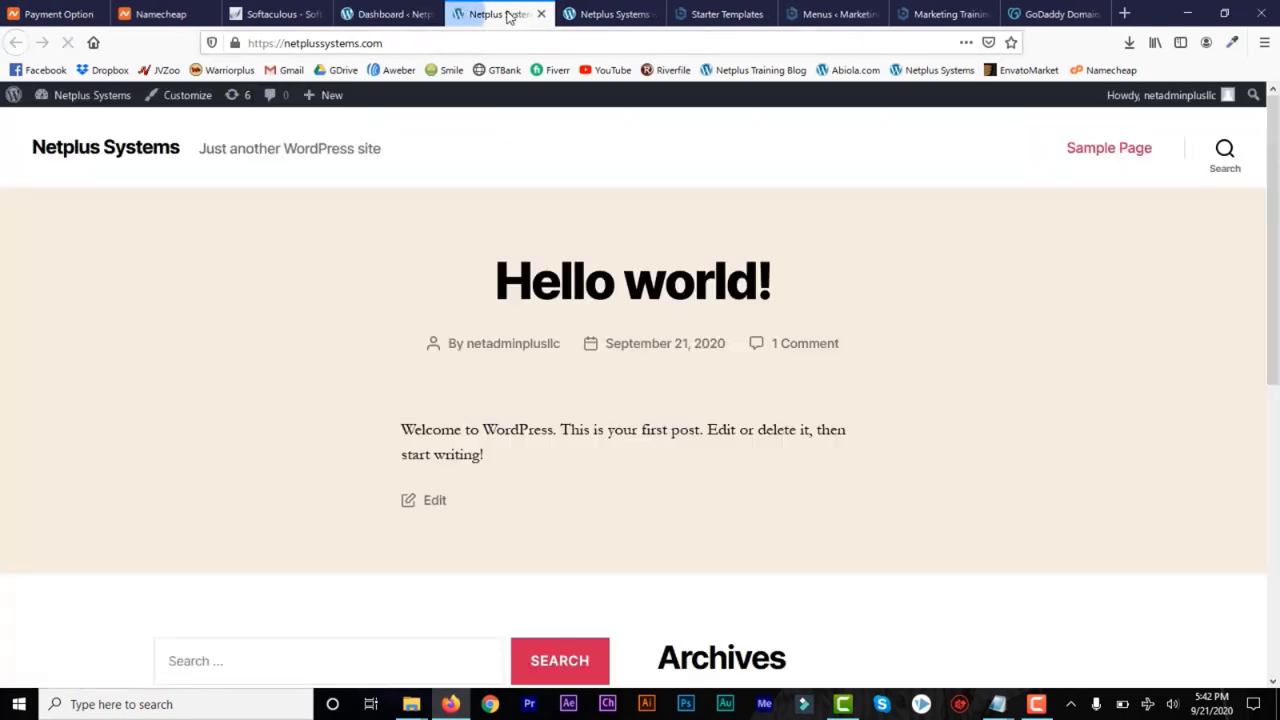
pyautogui.click(647, 17)
pyautogui.click(652, 15)
pyautogui.click(500, 14)
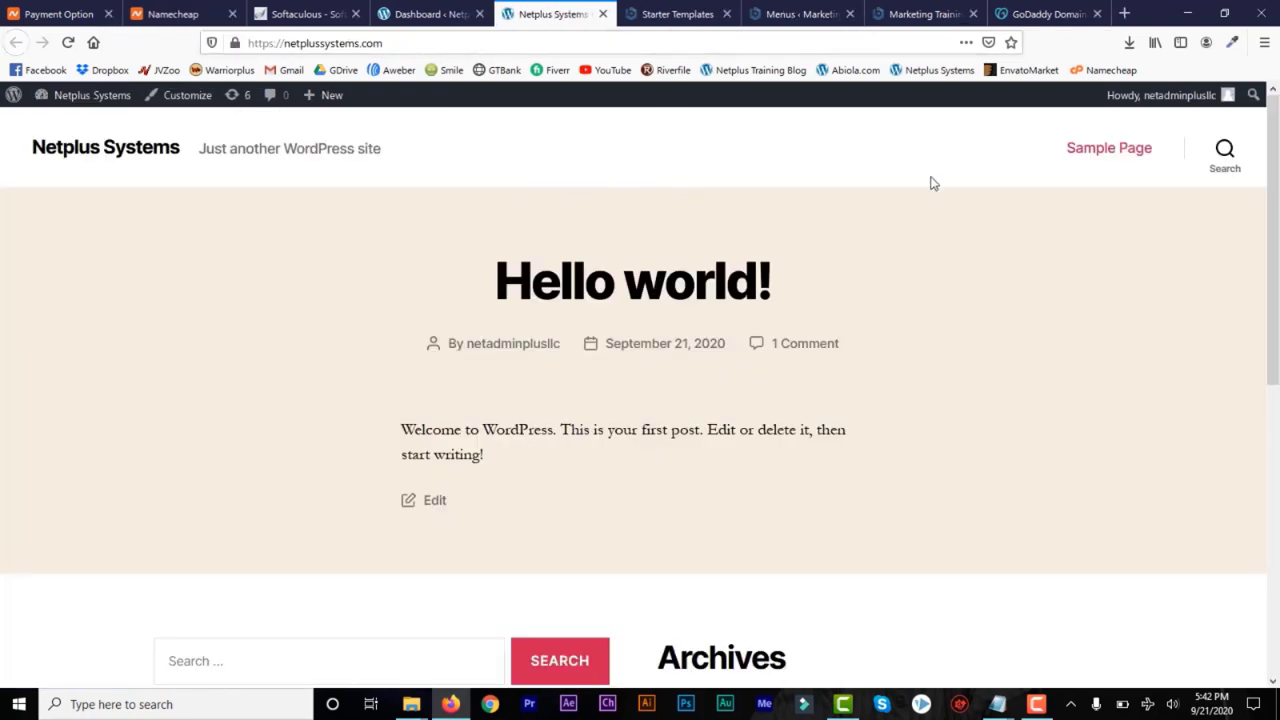
pyautogui.click(921, 13)
pyautogui.click(800, 14)
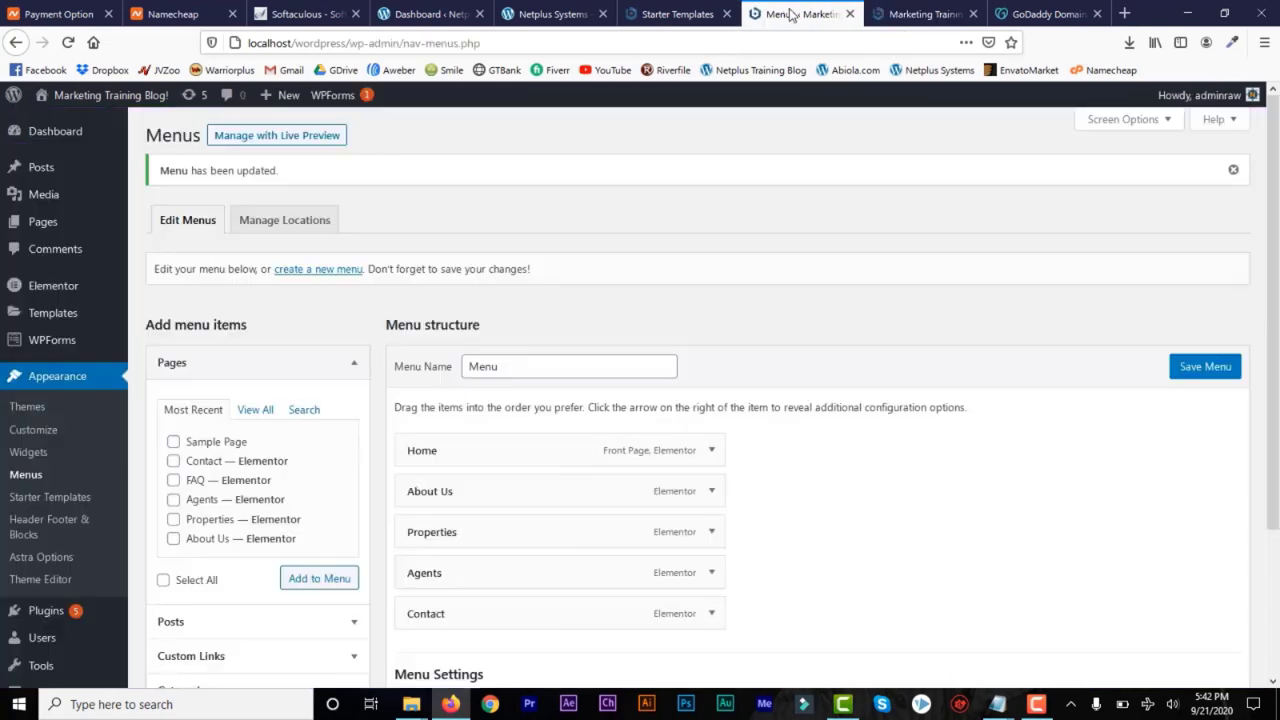
# On the netplussystems.com dashboard, search the plugins for "all in one migration" and install All-in-One WP Migration
pyautogui.click(430, 14)
pyautogui.moveTo(35, 375)
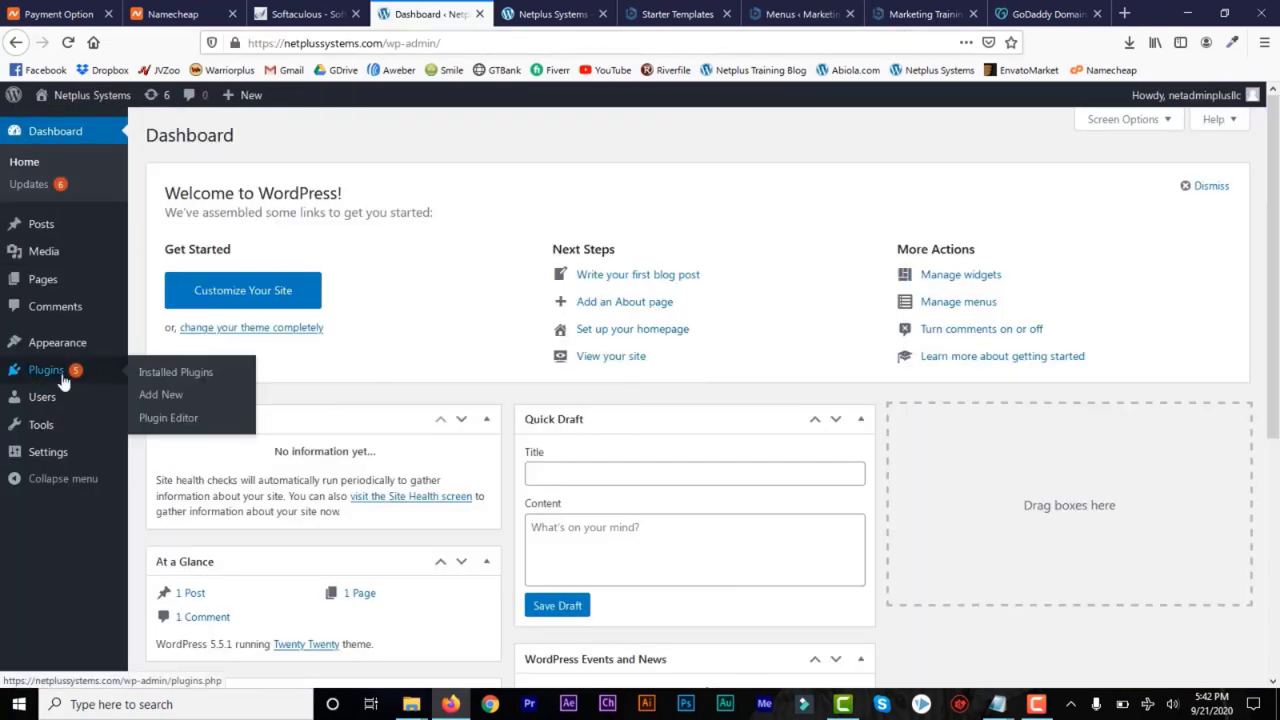
pyautogui.click(160, 397)
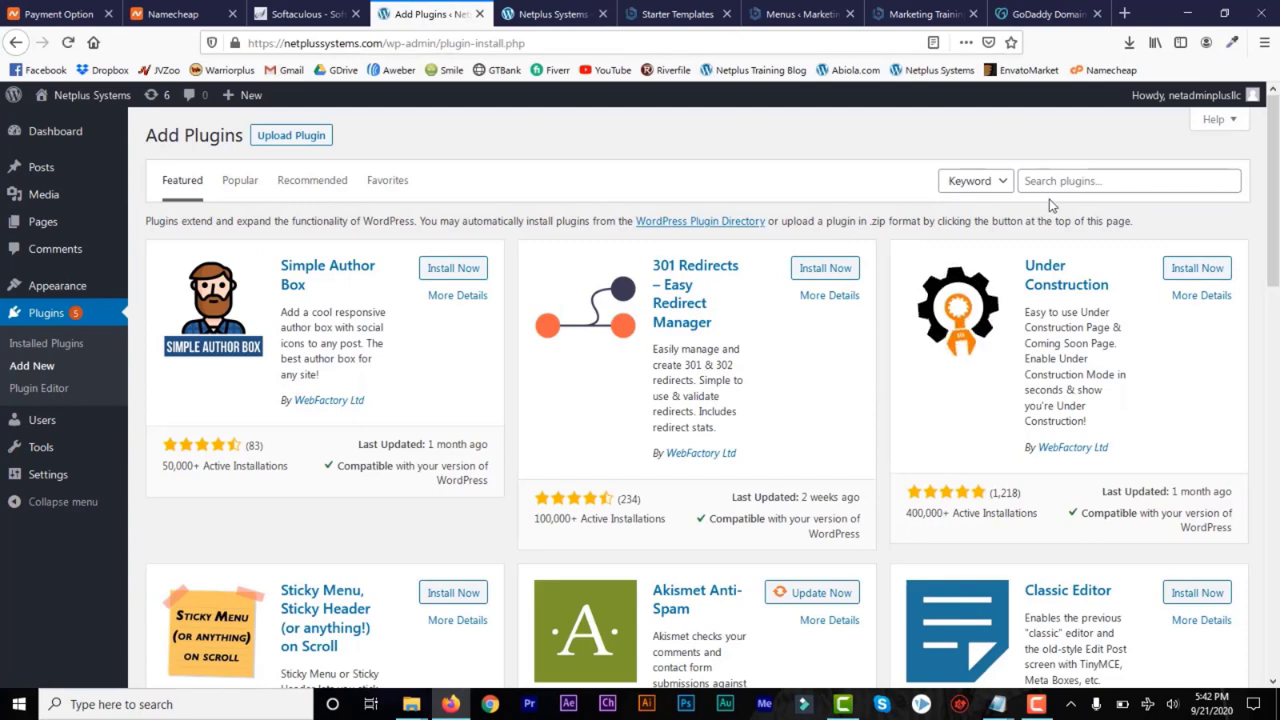
pyautogui.click(1057, 182)
pyautogui.write('all i')
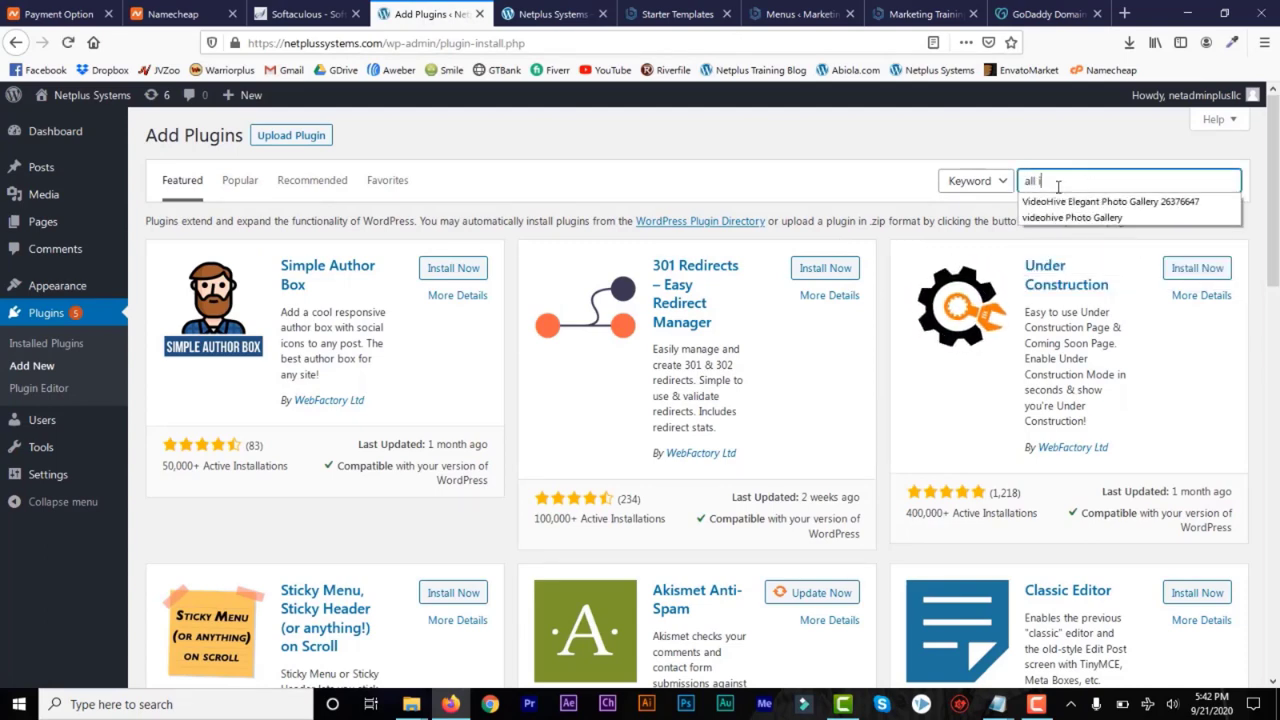
pyautogui.write('n one migration')
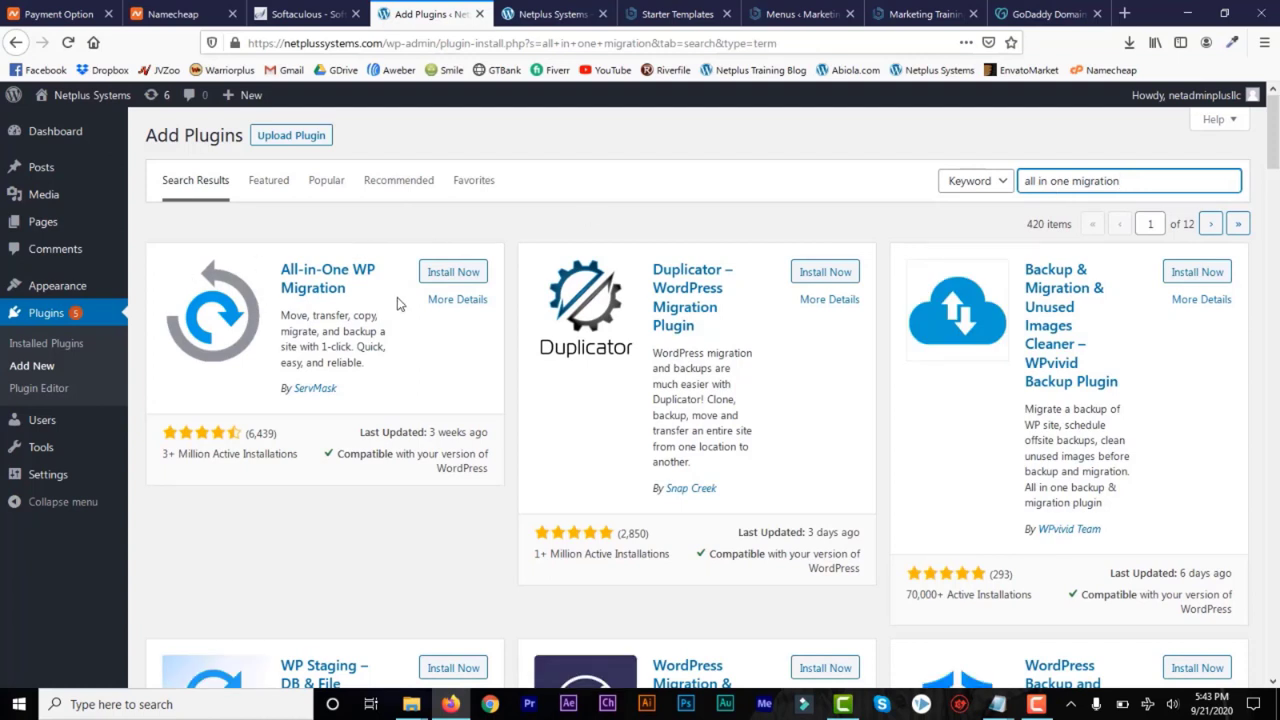
pyautogui.click(447, 276)
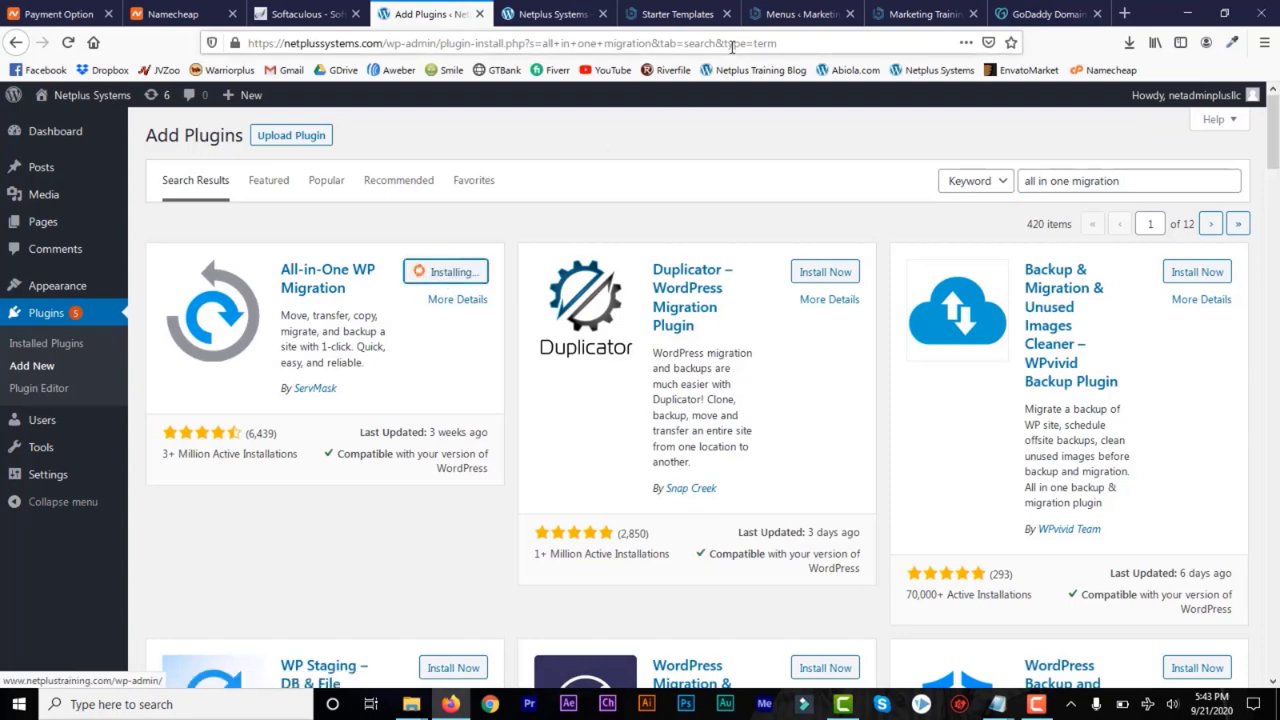
# On the local Marketing Training site, search the plugins to add for "all in one migration" and update All-in-One WP Migration
pyautogui.click(785, 16)
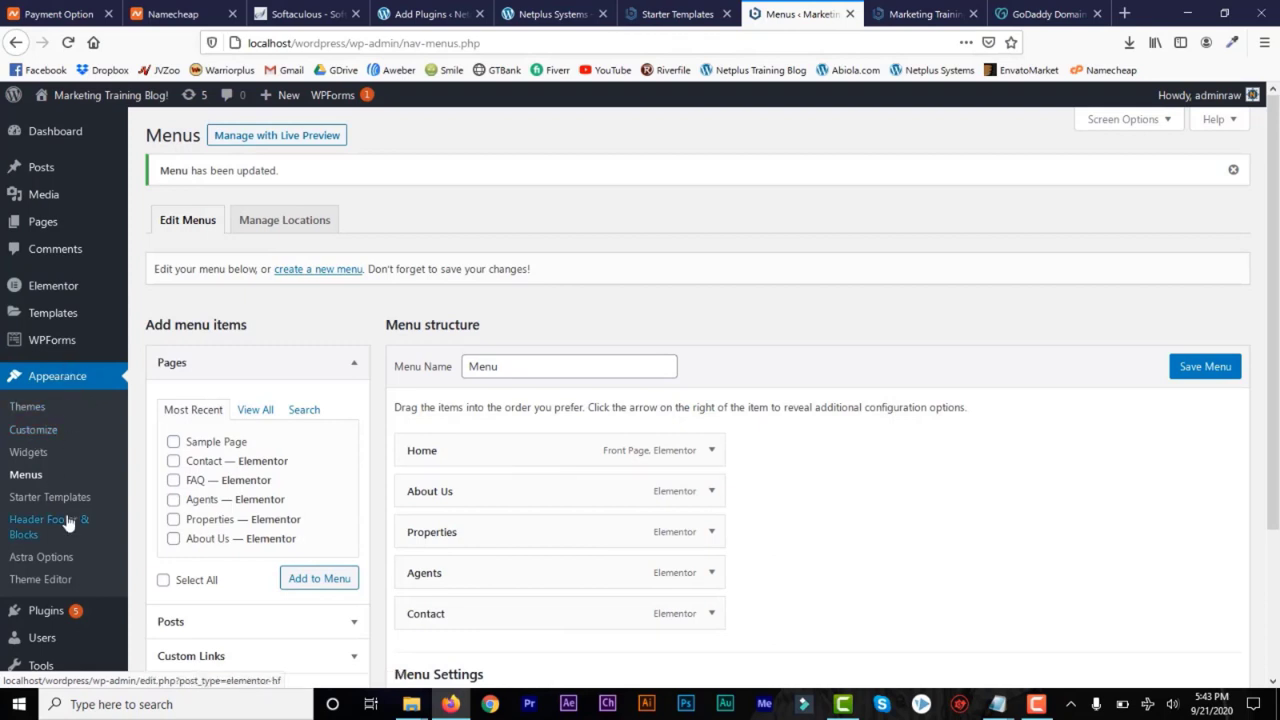
pyautogui.moveTo(78, 616)
pyautogui.click(157, 620)
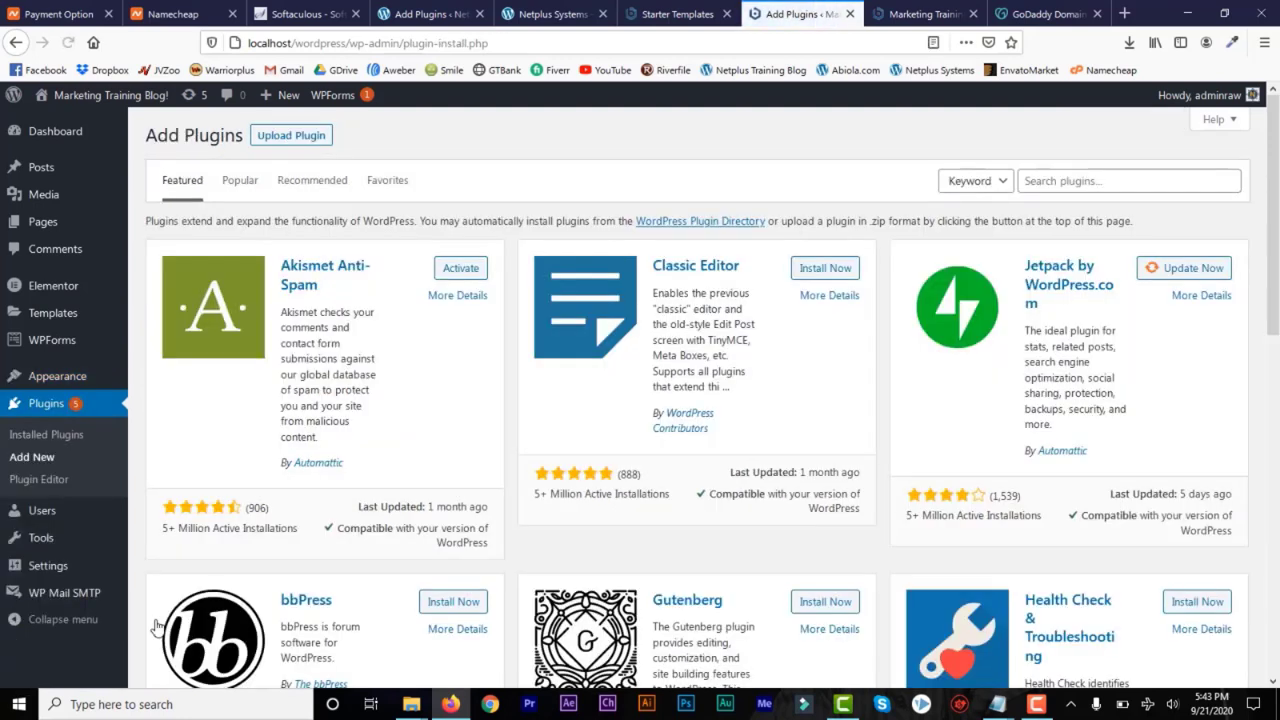
pyautogui.click(1070, 182)
pyautogui.write('all')
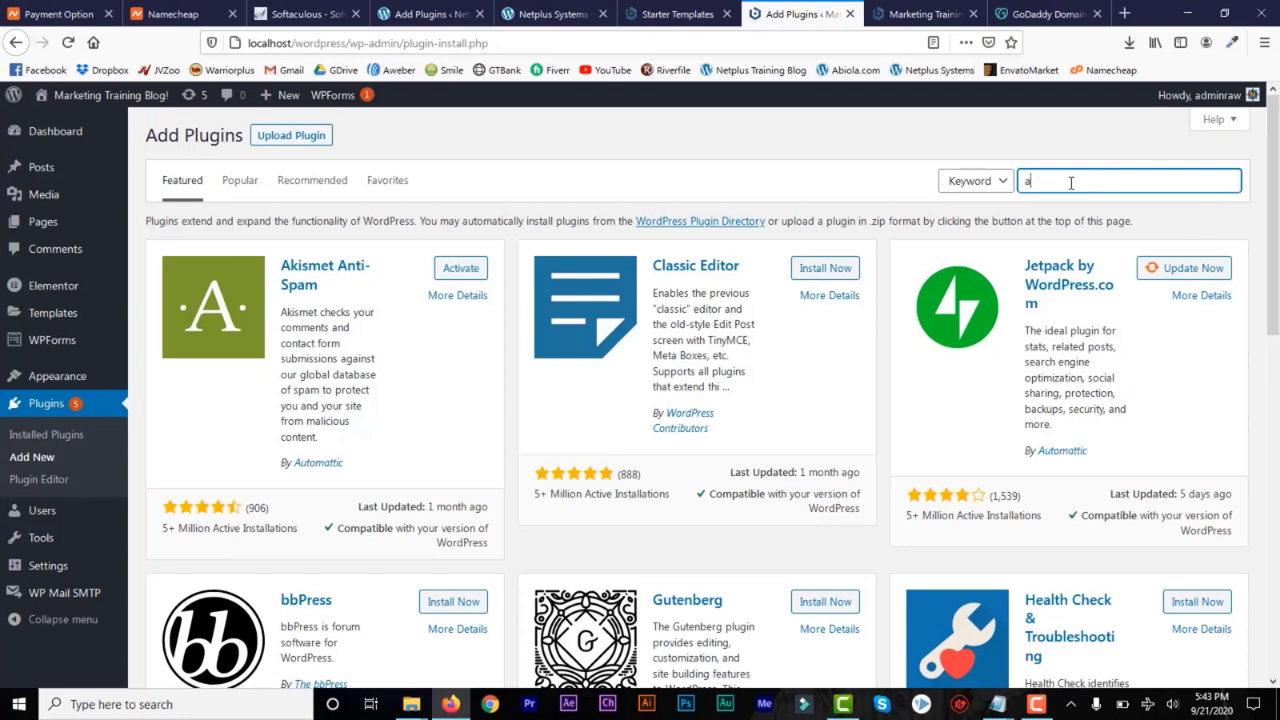
pyautogui.write(' i')
pyautogui.click(1078, 201)
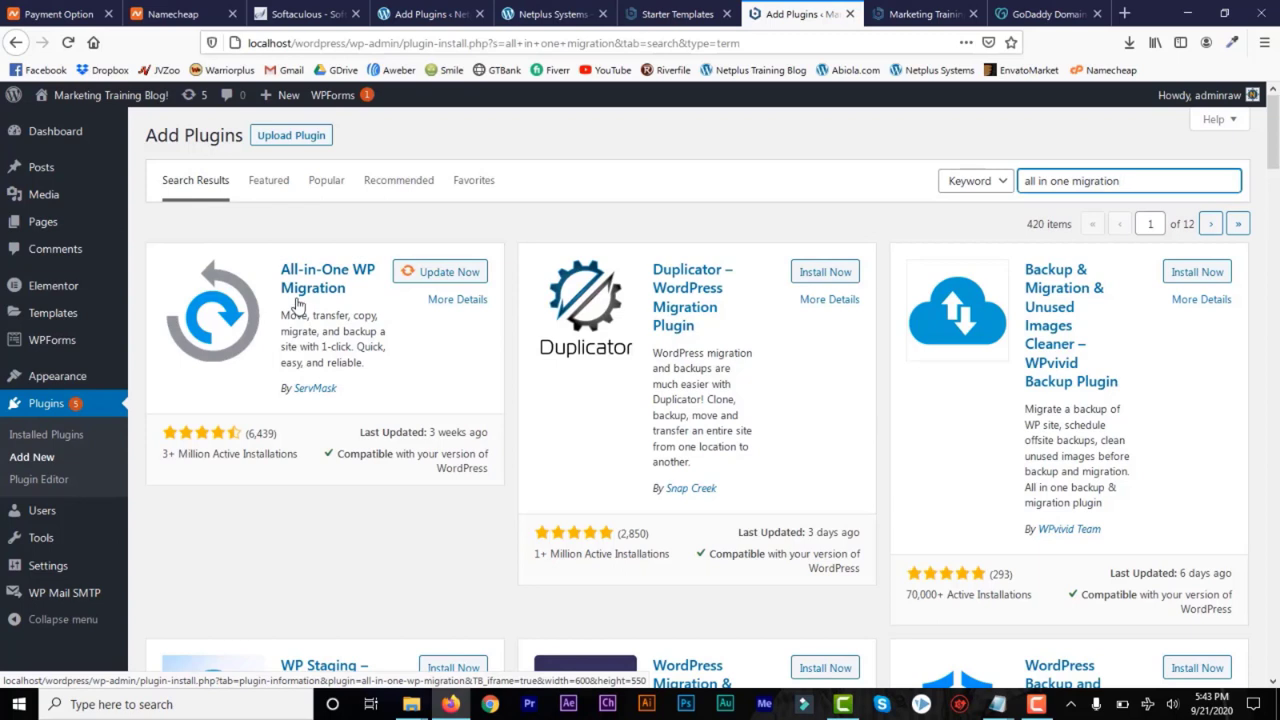
pyautogui.click(418, 278)
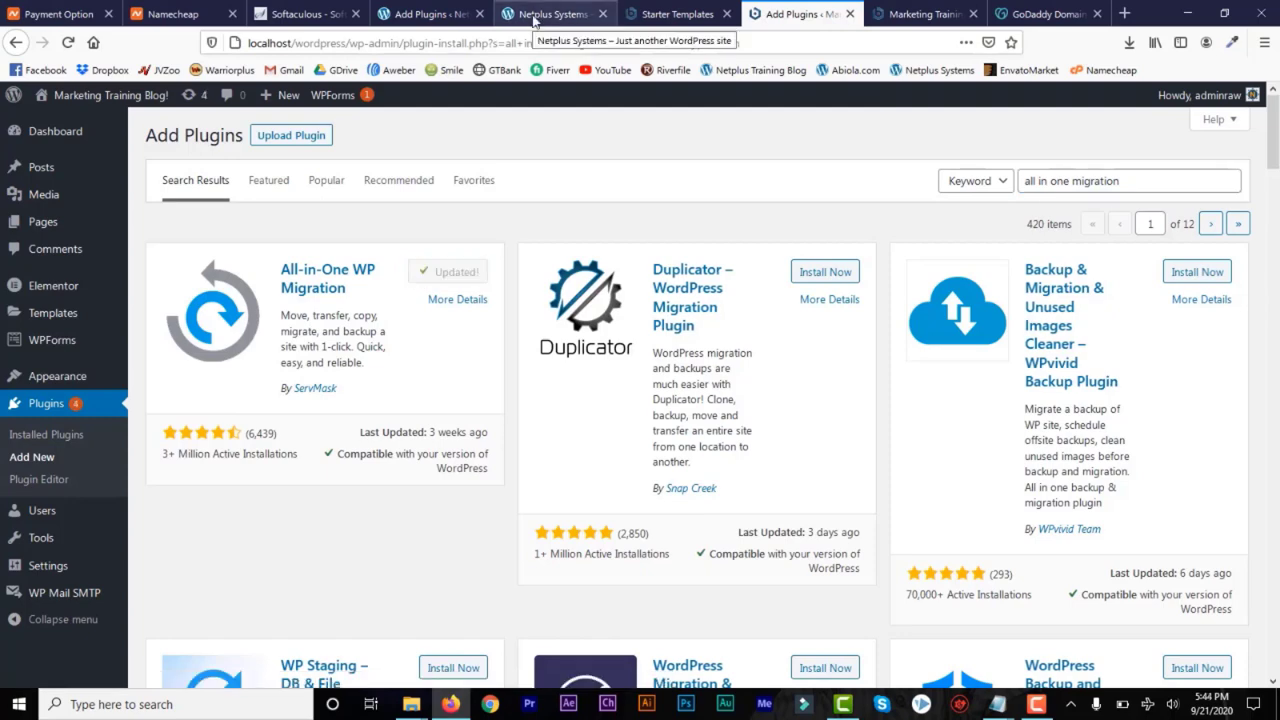
# Reload the local site's plugin search results and activate All-in-One WP Migration
pyautogui.click(67, 43)
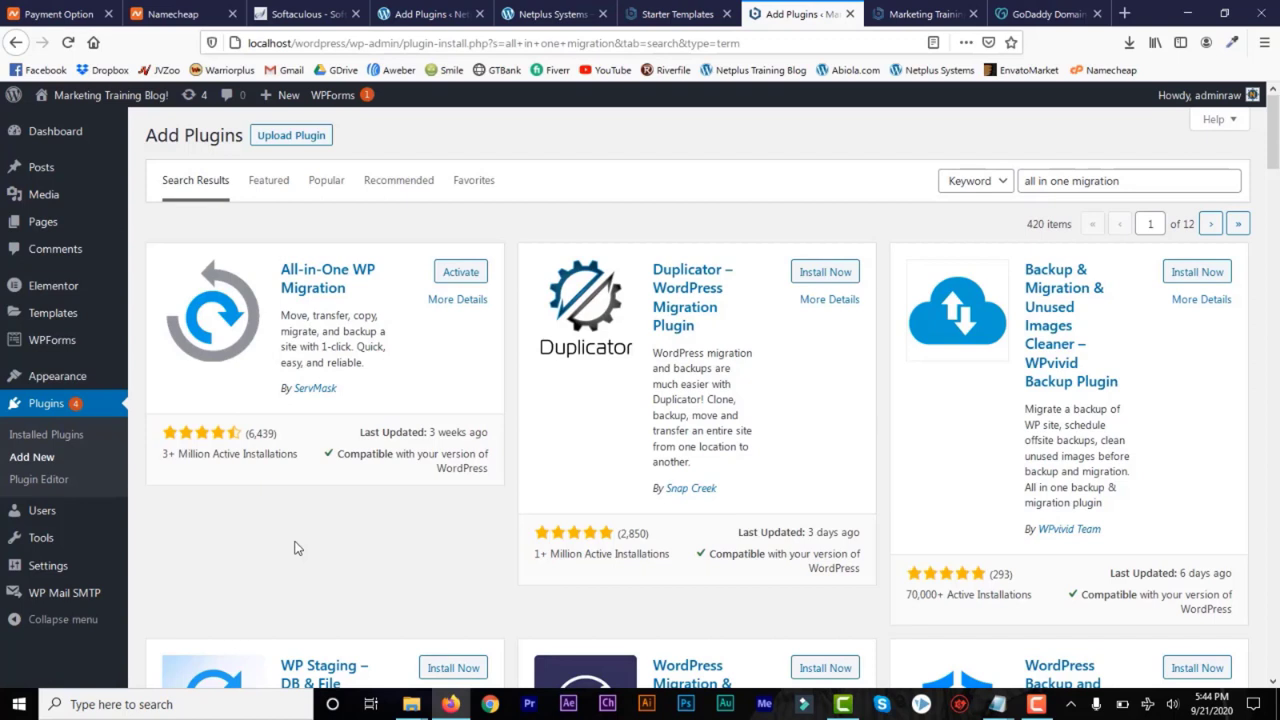
pyautogui.click(1150, 186)
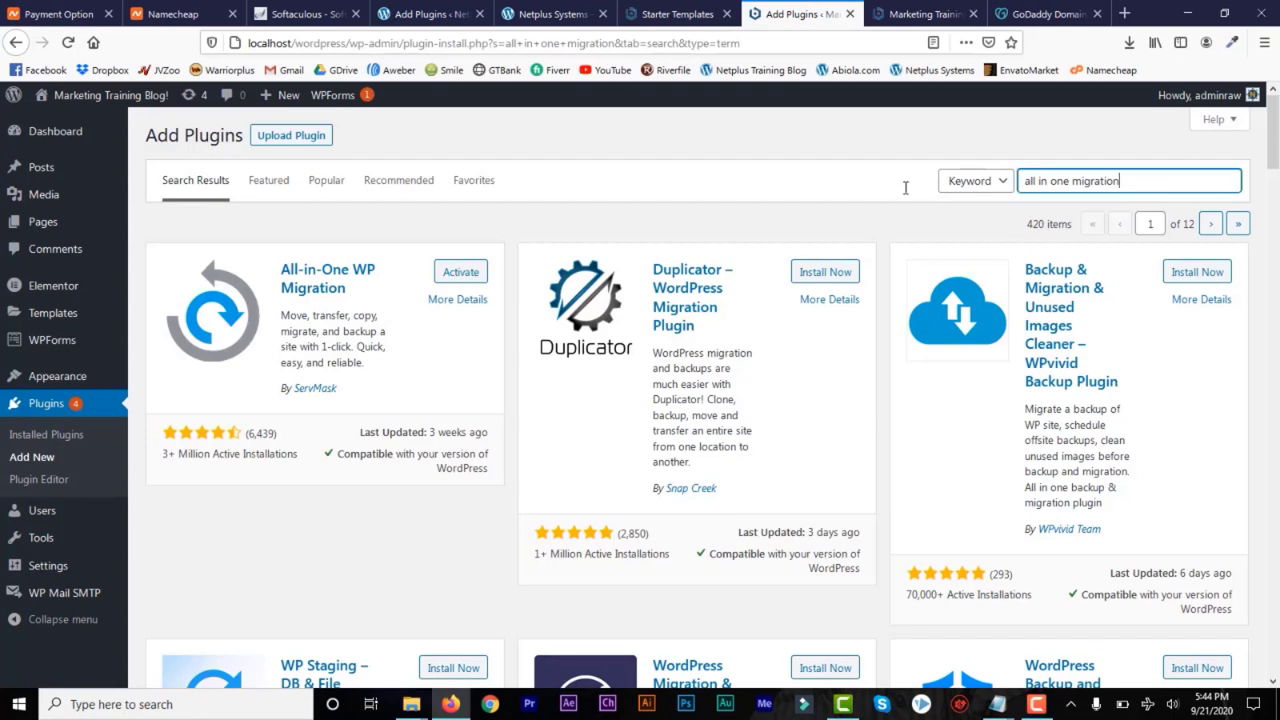
pyautogui.click(458, 274)
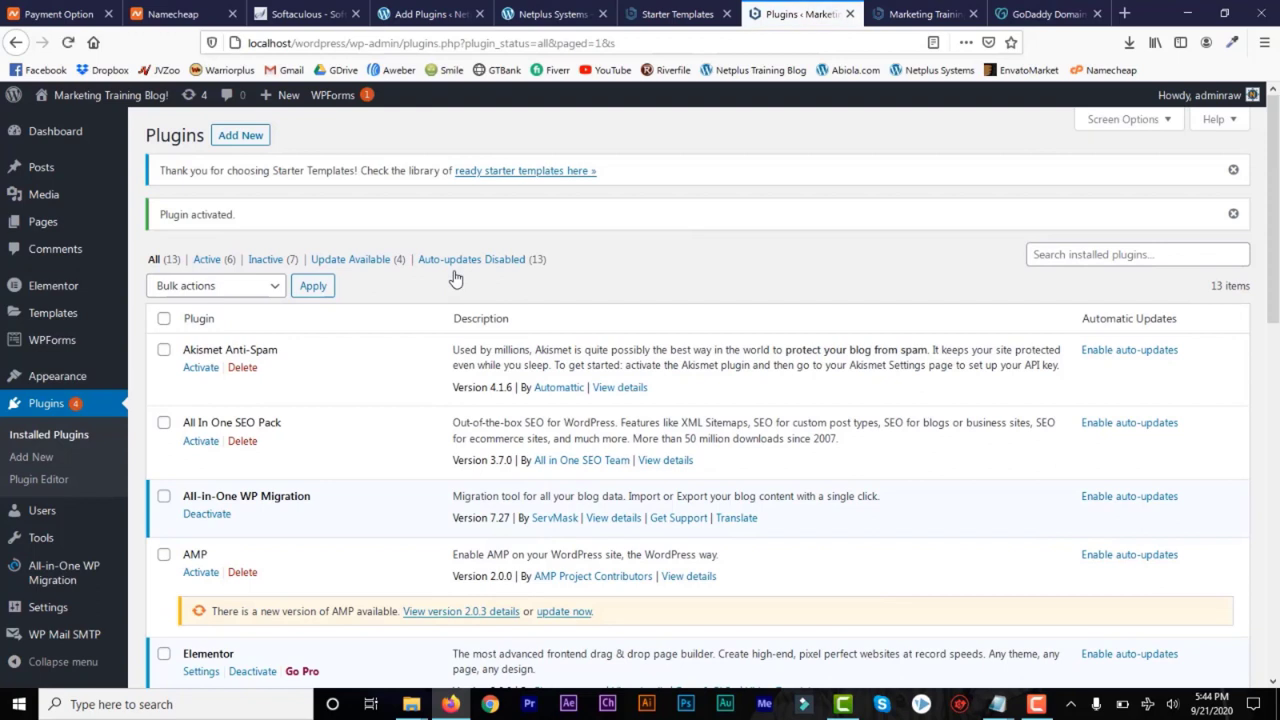
# Export the local site to a file with All-in-One WP Migration, save the .wpress download, and close the export dialog
pyautogui.moveTo(55, 580)
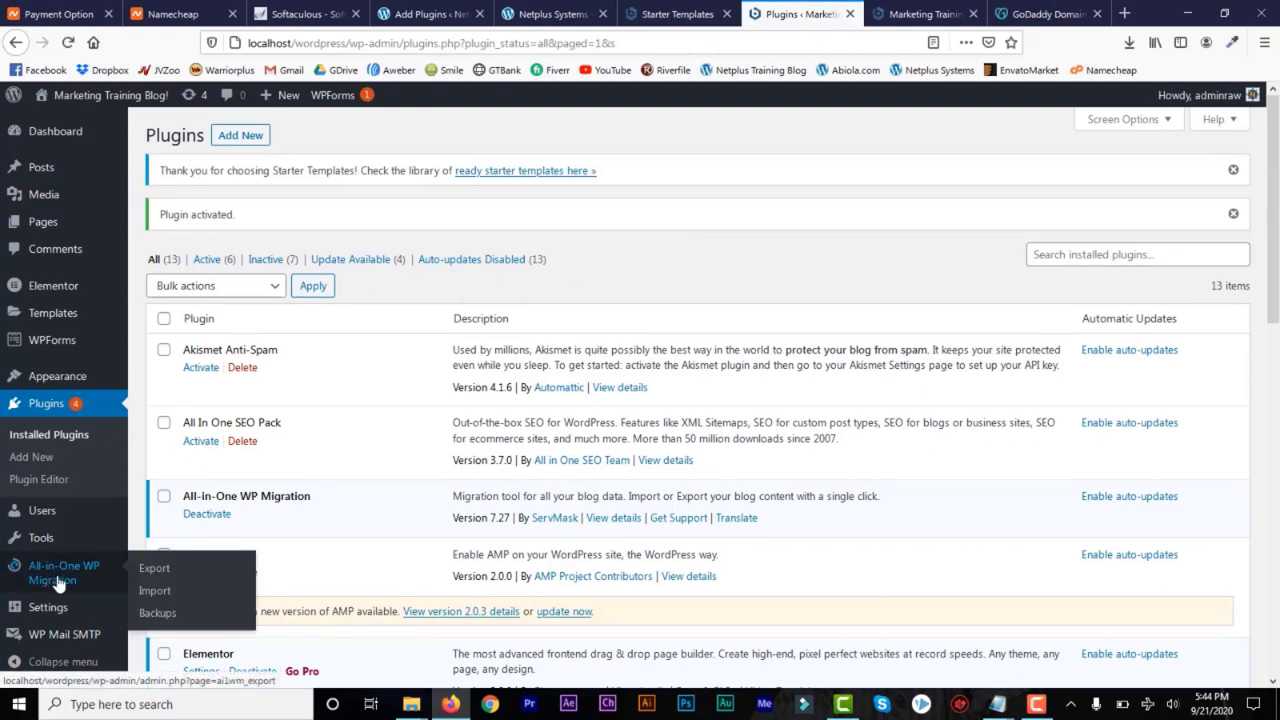
pyautogui.click(152, 569)
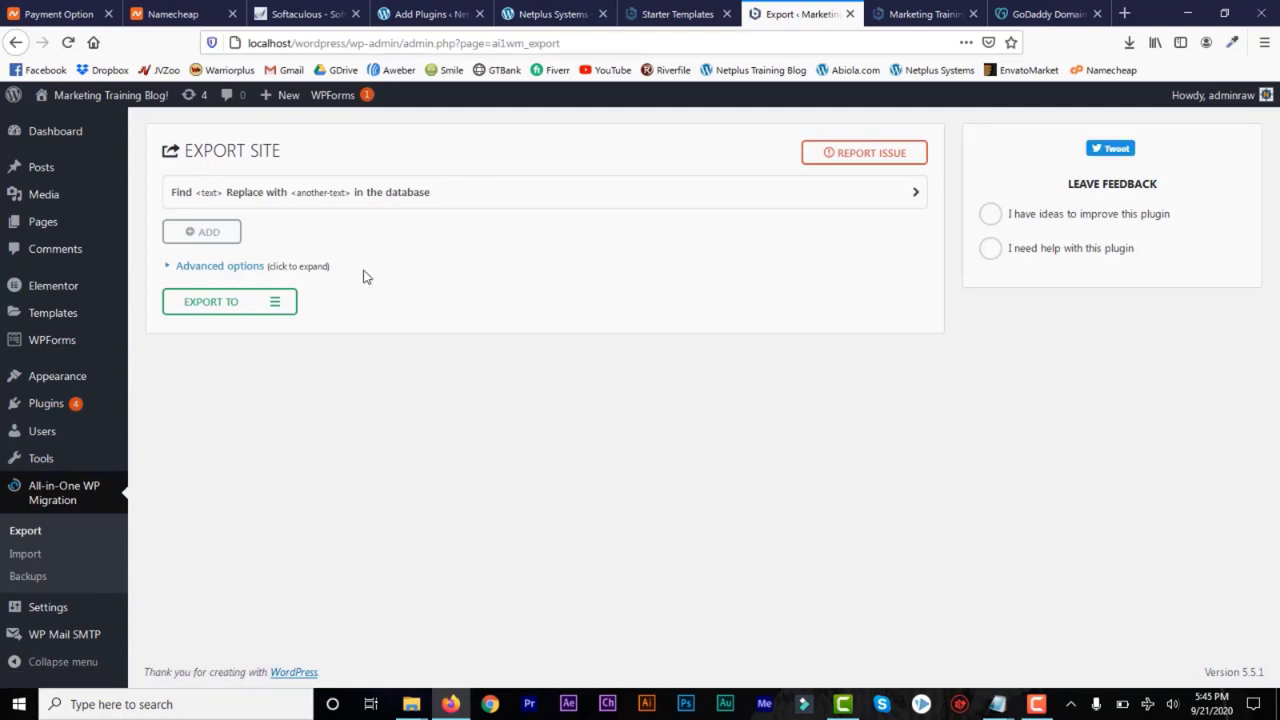
pyautogui.click(276, 304)
pyautogui.click(201, 330)
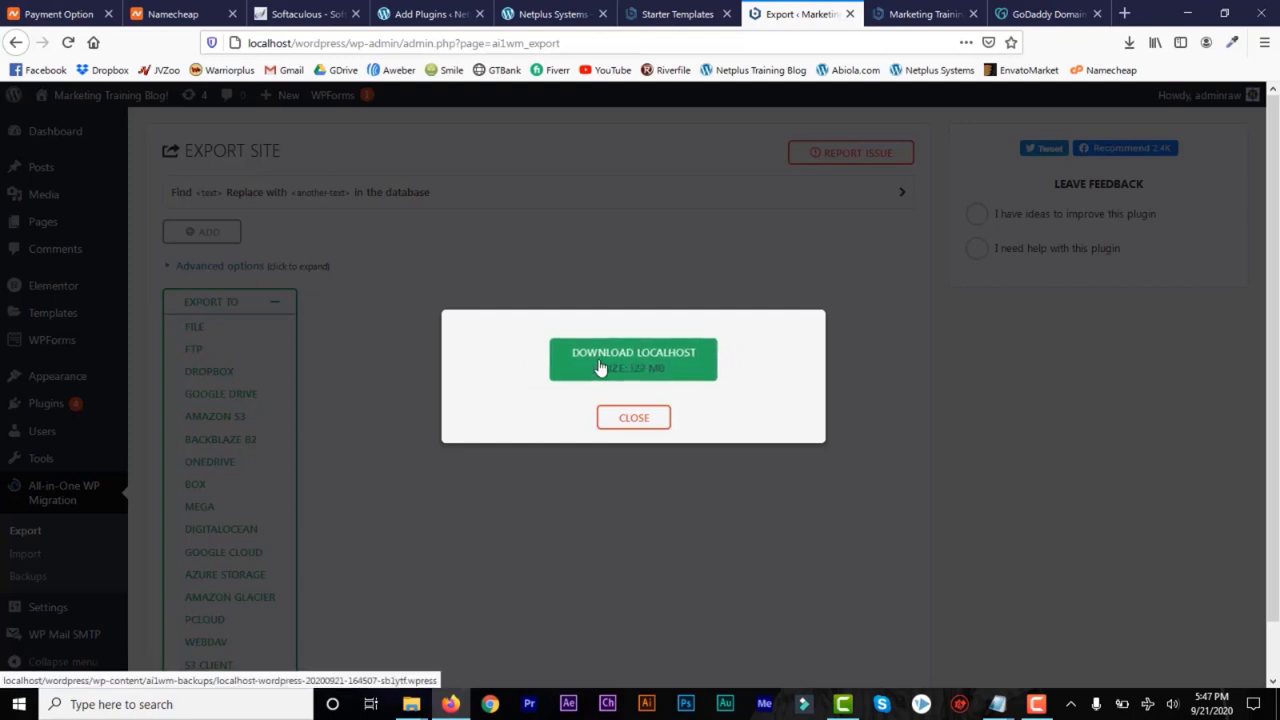
pyautogui.click(626, 360)
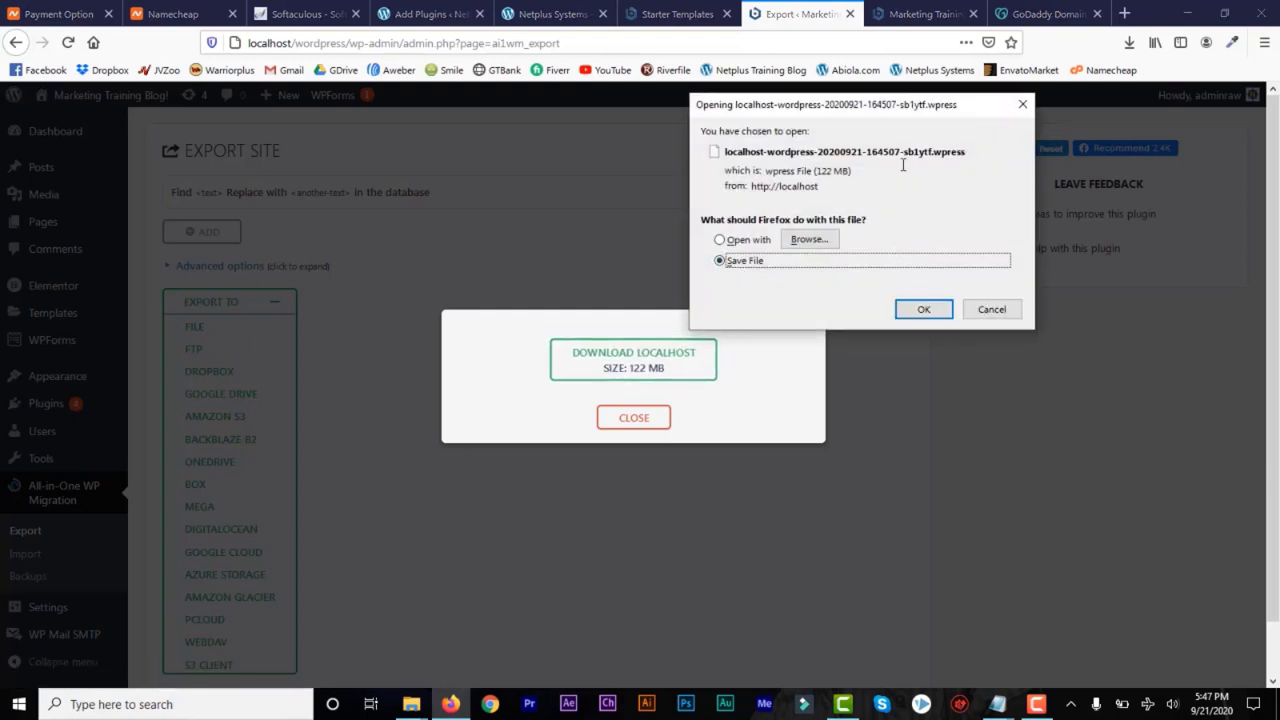
pyautogui.click(917, 309)
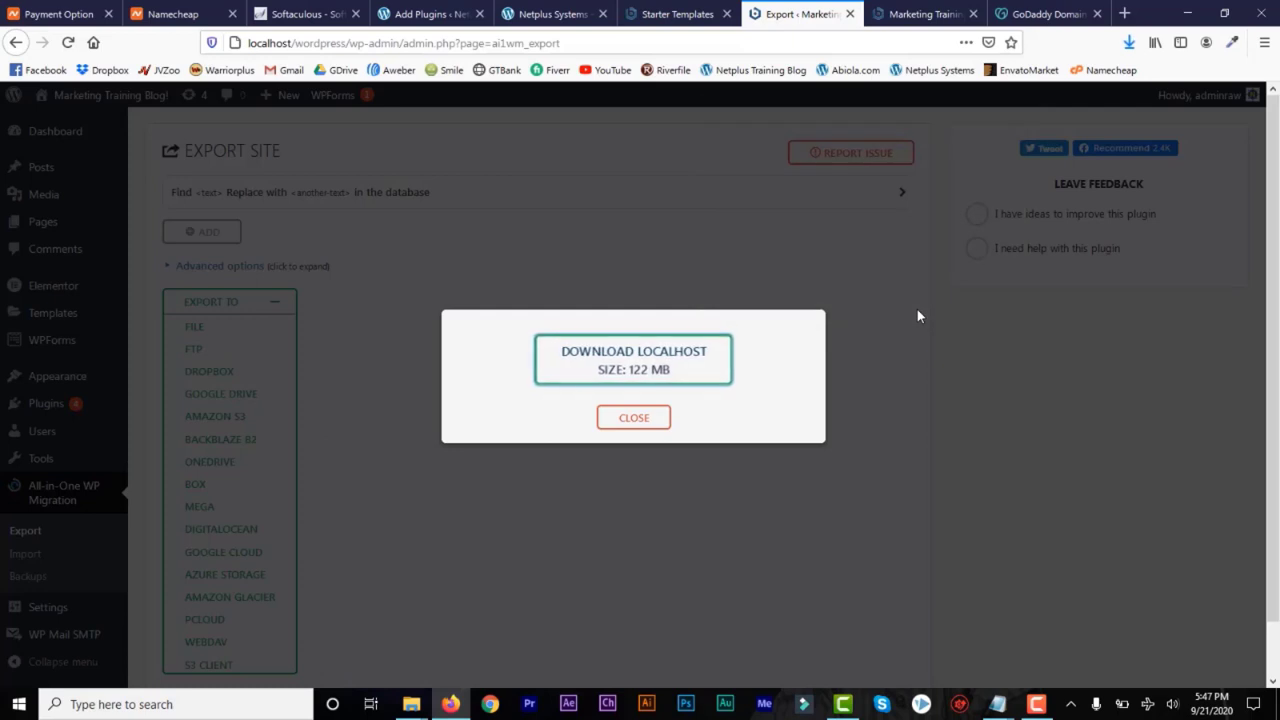
pyautogui.click(1130, 46)
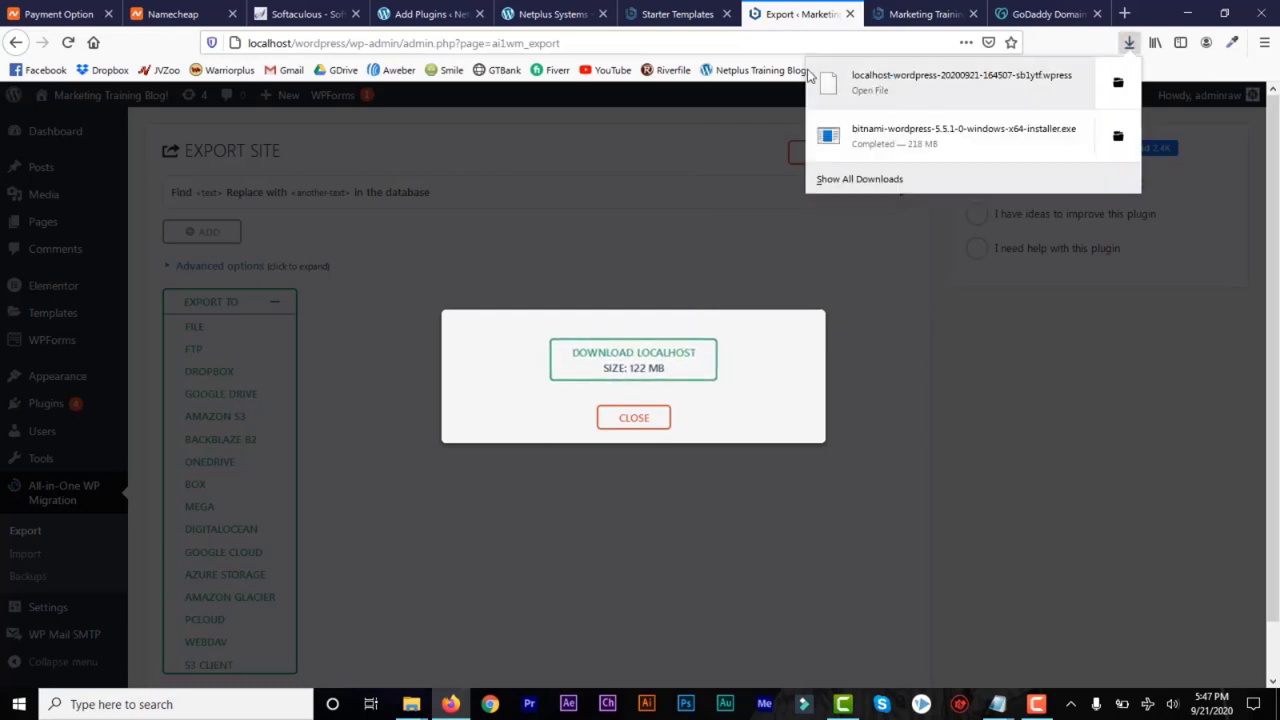
pyautogui.click(798, 15)
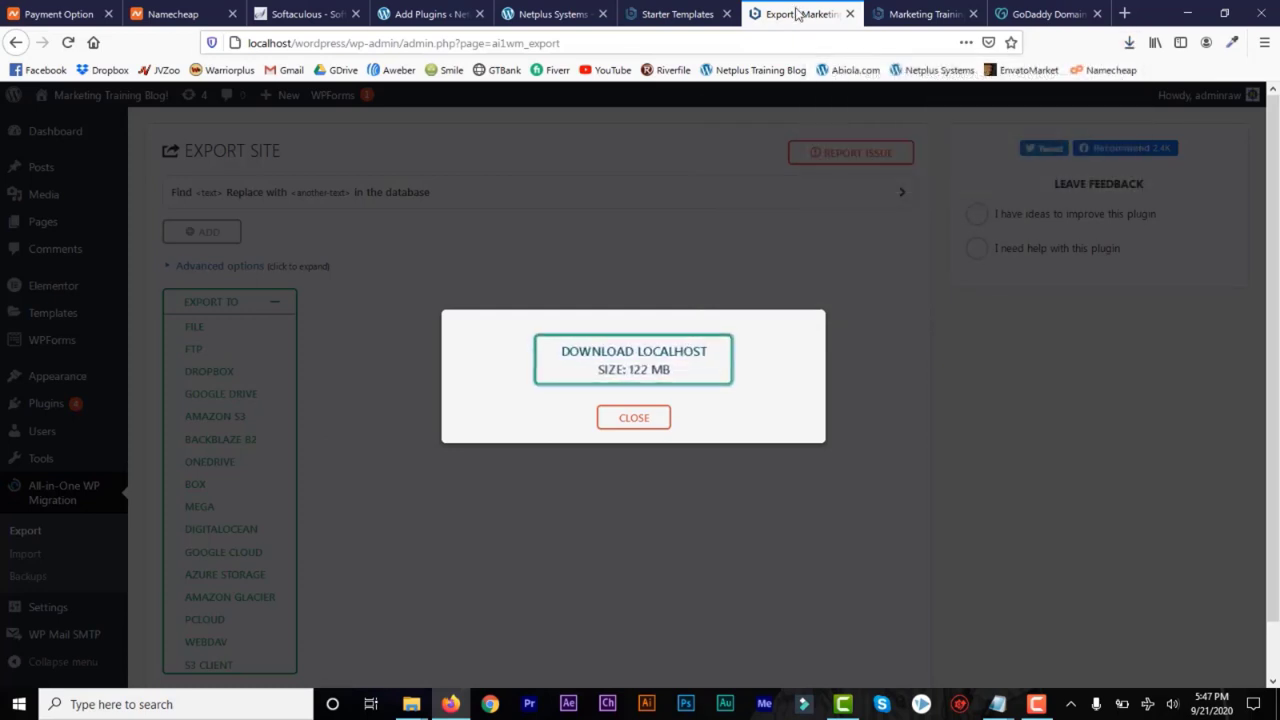
pyautogui.click(632, 418)
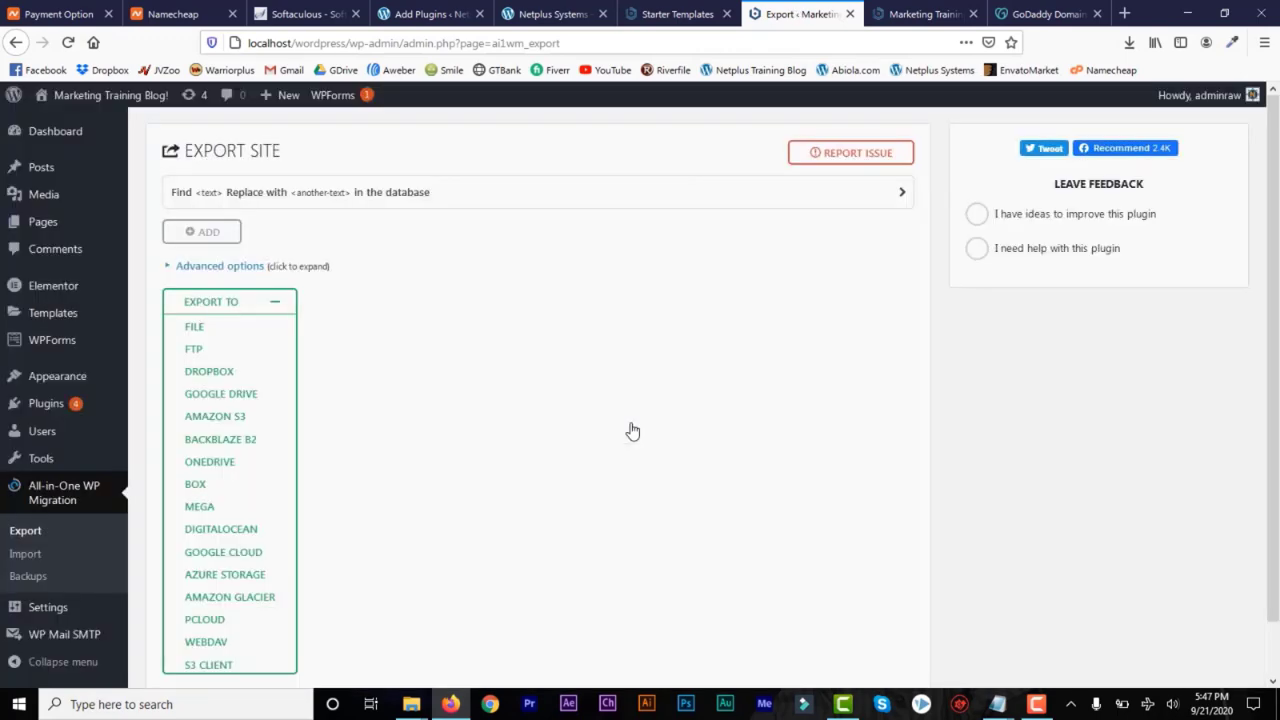
# On the netplussystems.com dashboard, activate All-in-One WP Migration and open its site import page
pyautogui.click(537, 16)
pyautogui.click(423, 14)
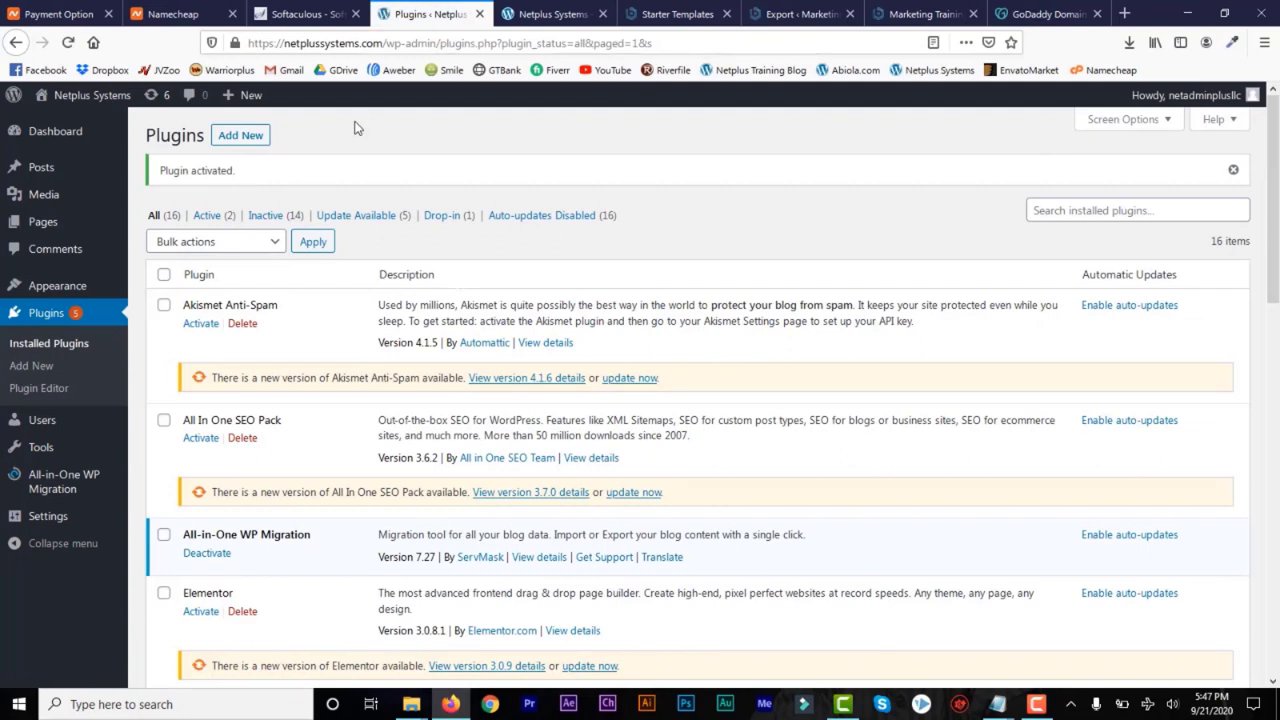
pyautogui.moveTo(90, 482)
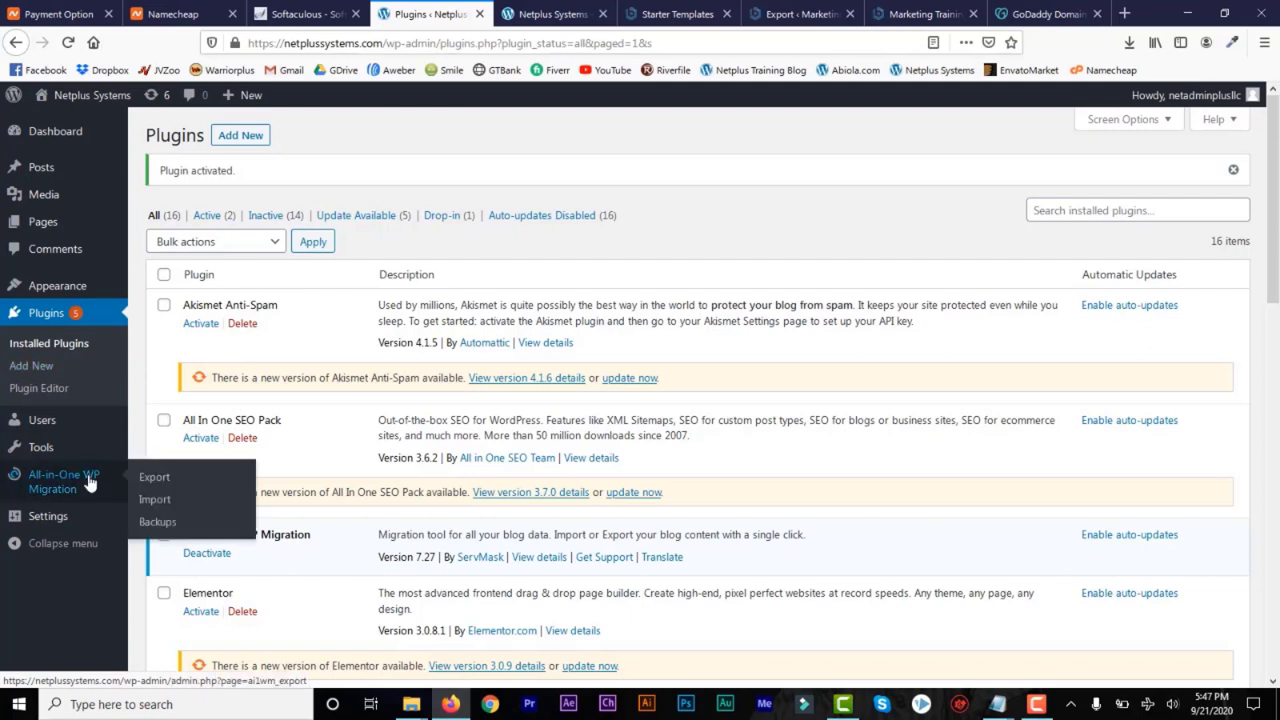
pyautogui.click(155, 508)
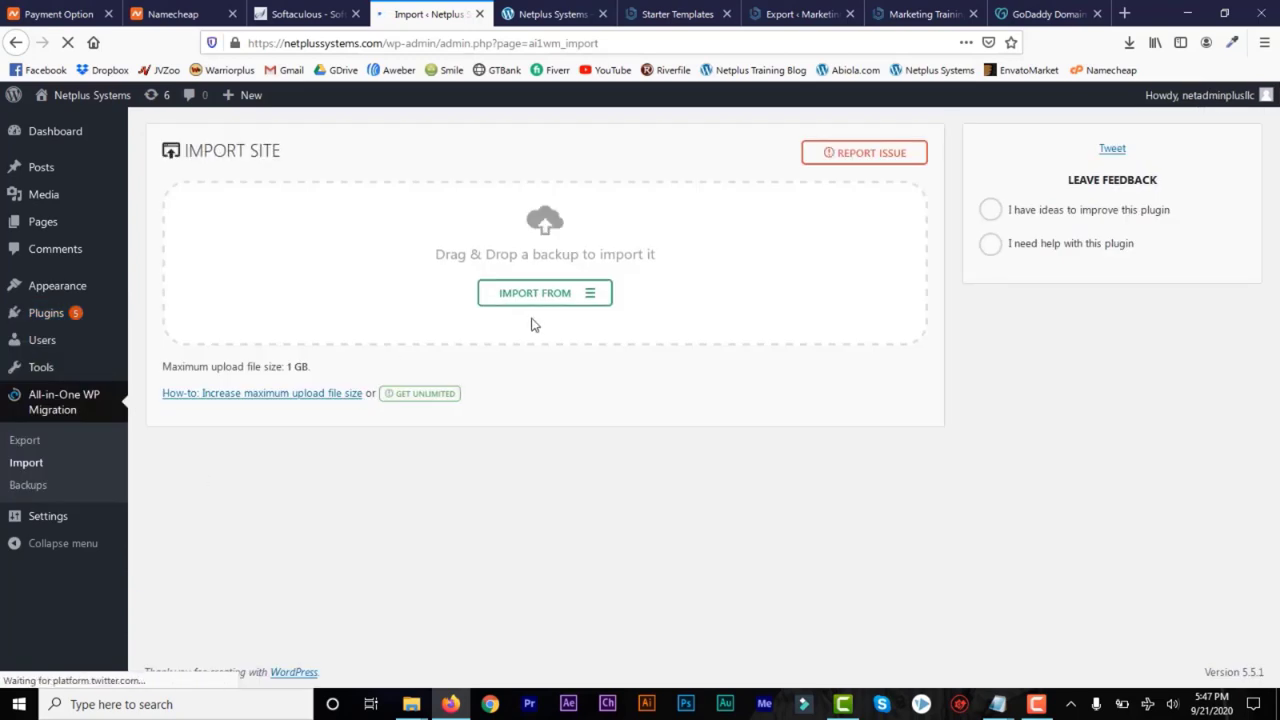
pyautogui.click(583, 292)
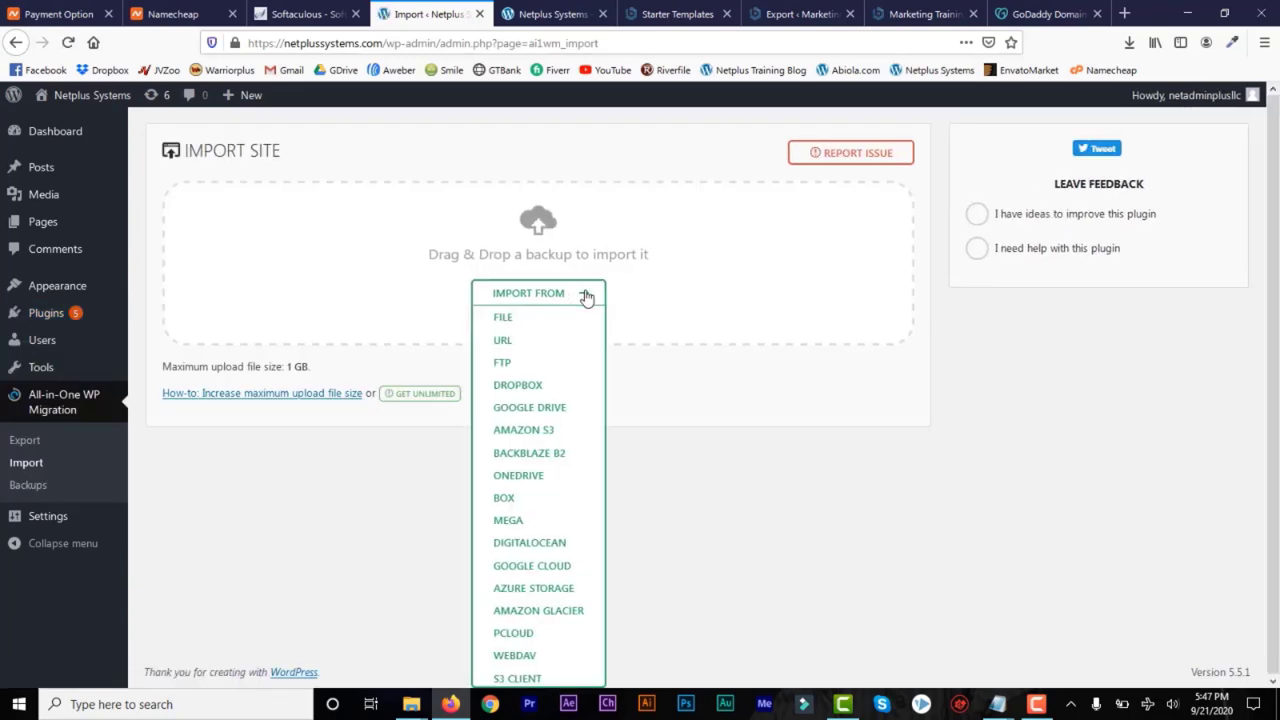
pyautogui.click(502, 318)
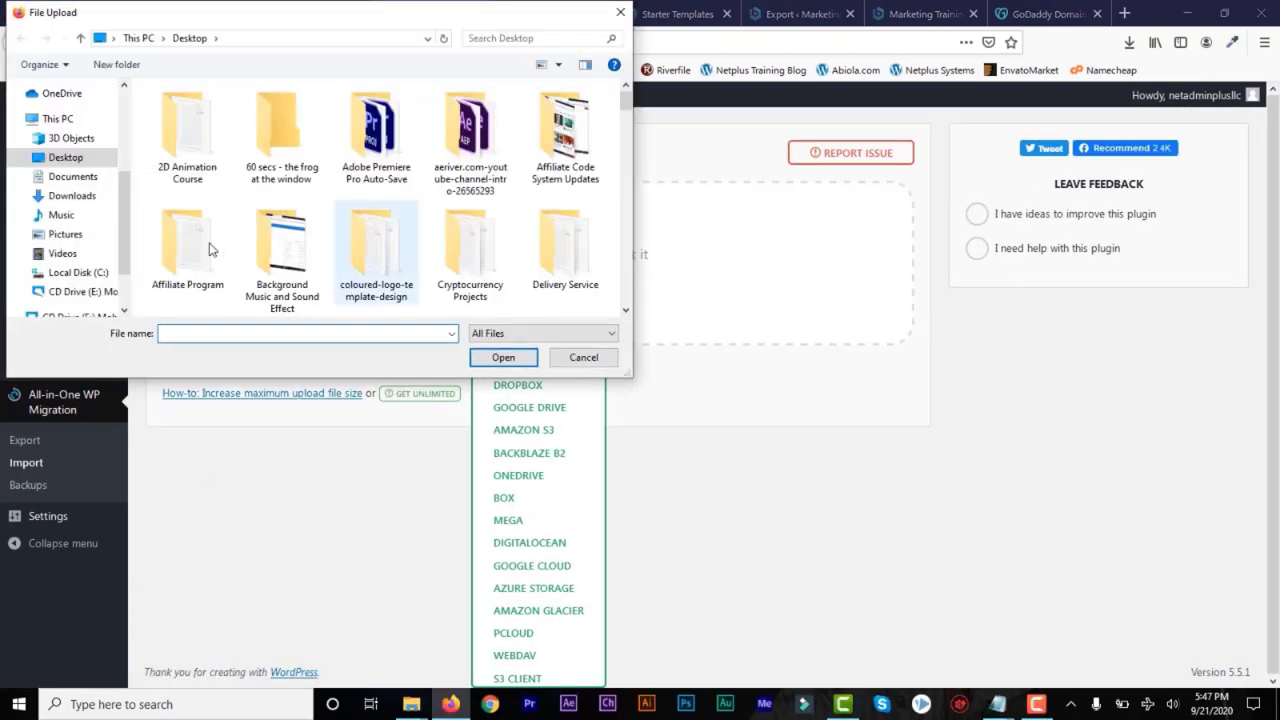
pyautogui.click(72, 197)
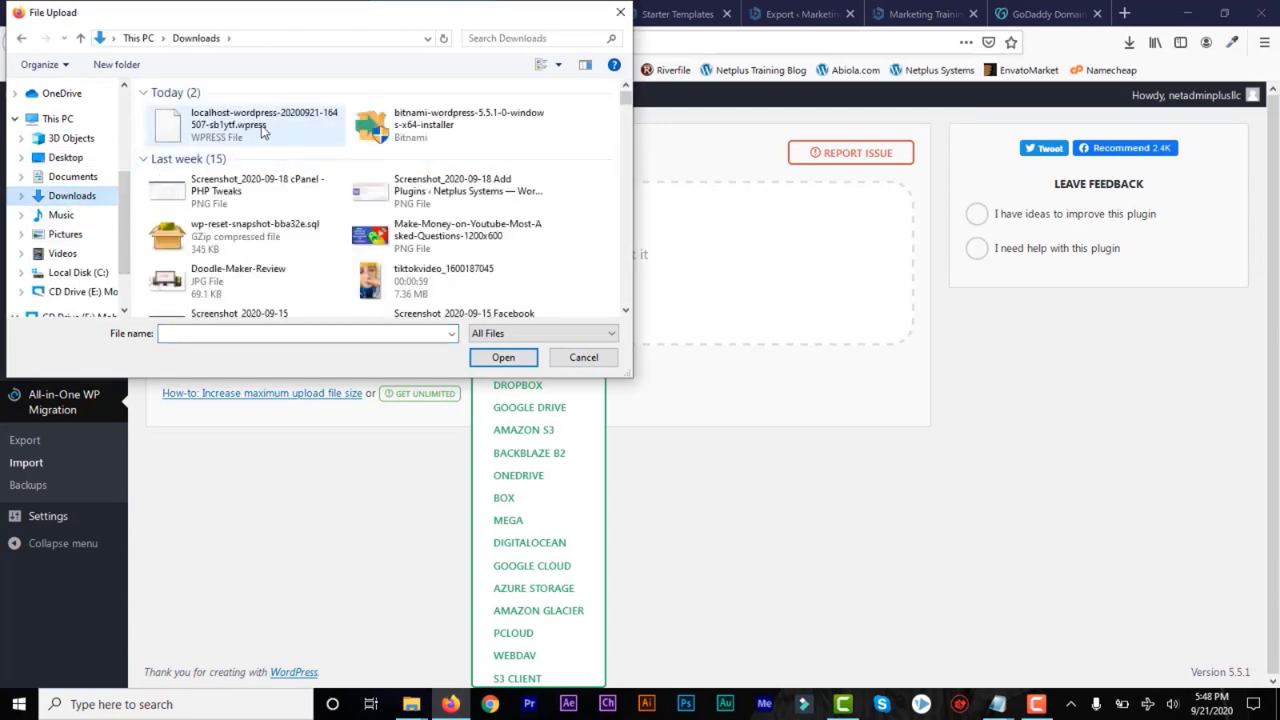
pyautogui.click(262, 128)
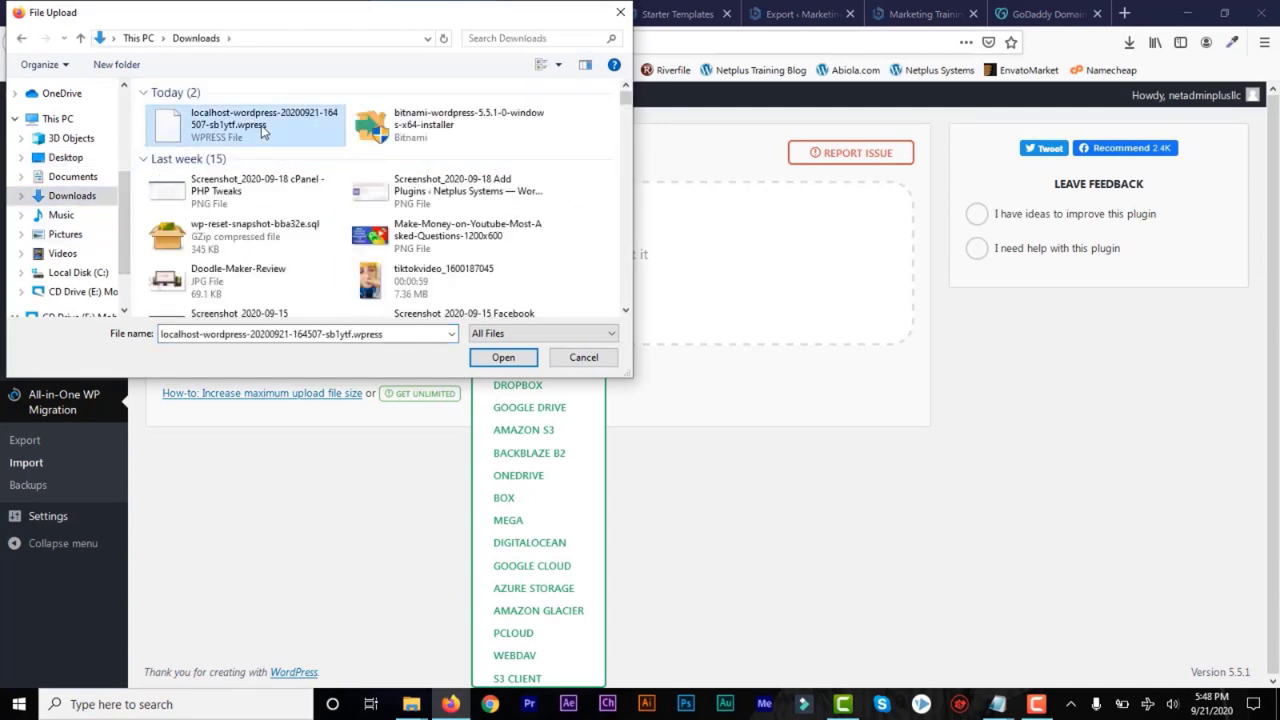
pyautogui.click(503, 359)
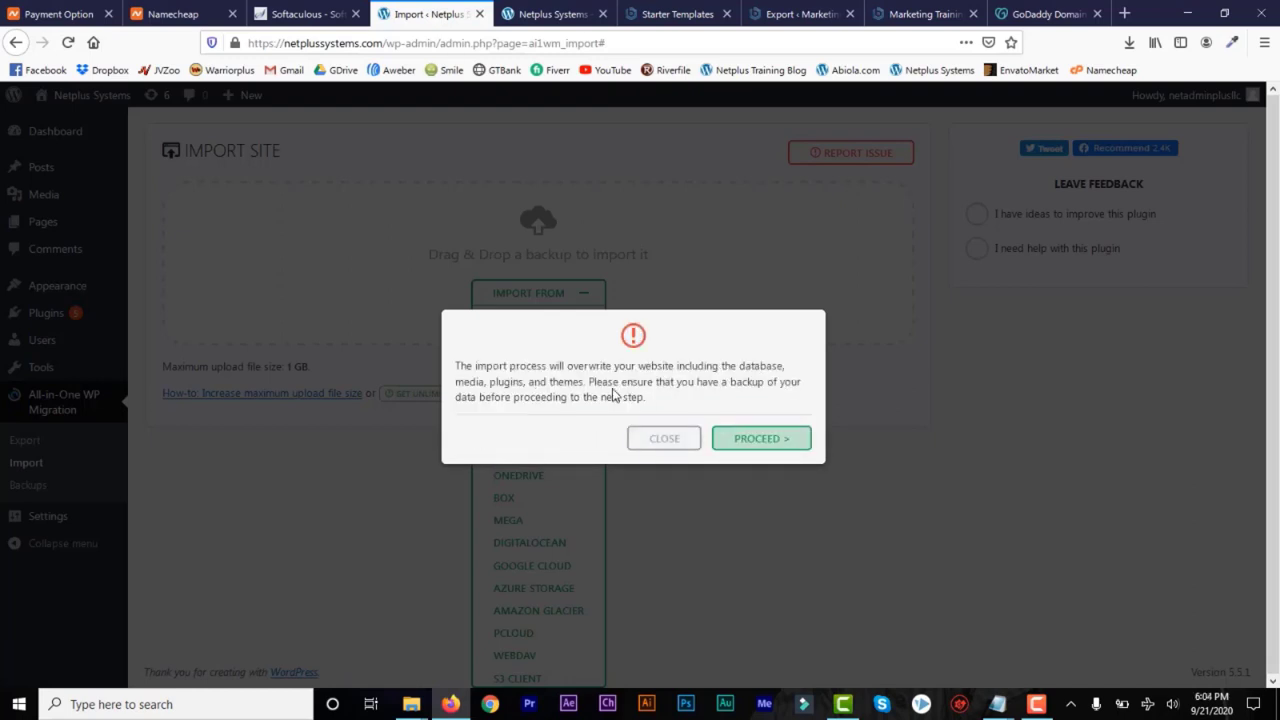
pyautogui.click(758, 443)
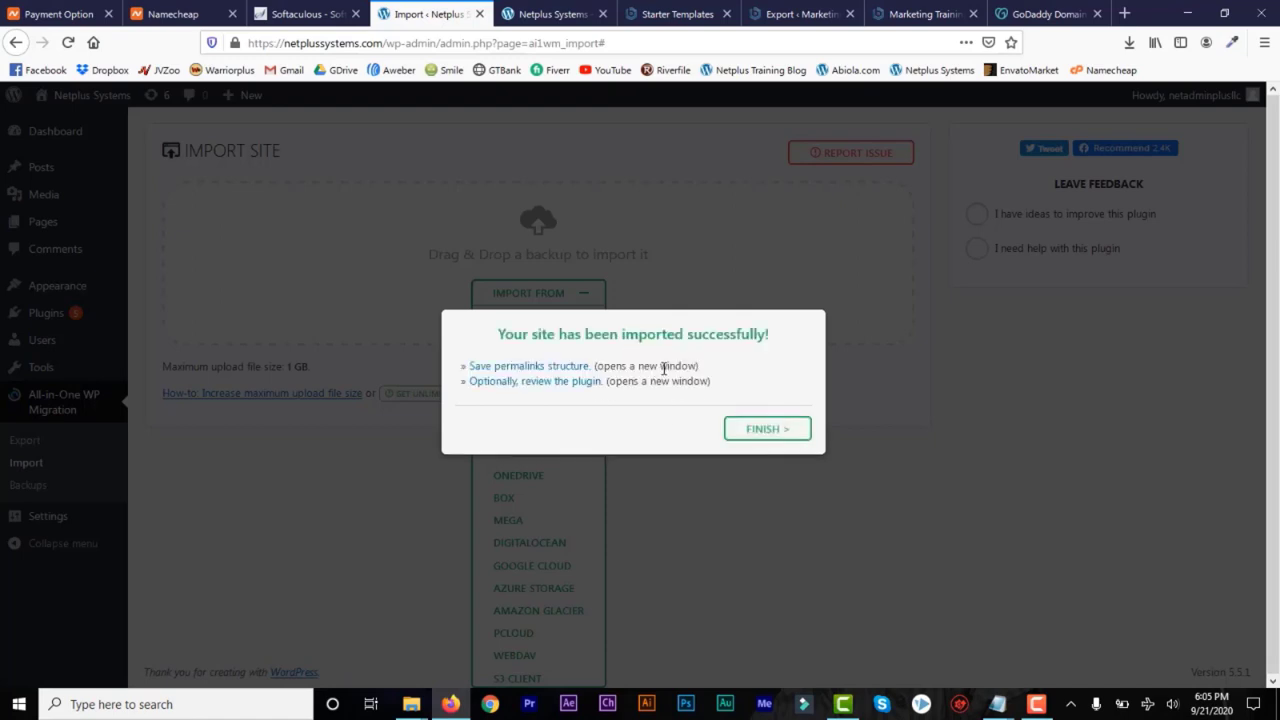
pyautogui.click(766, 429)
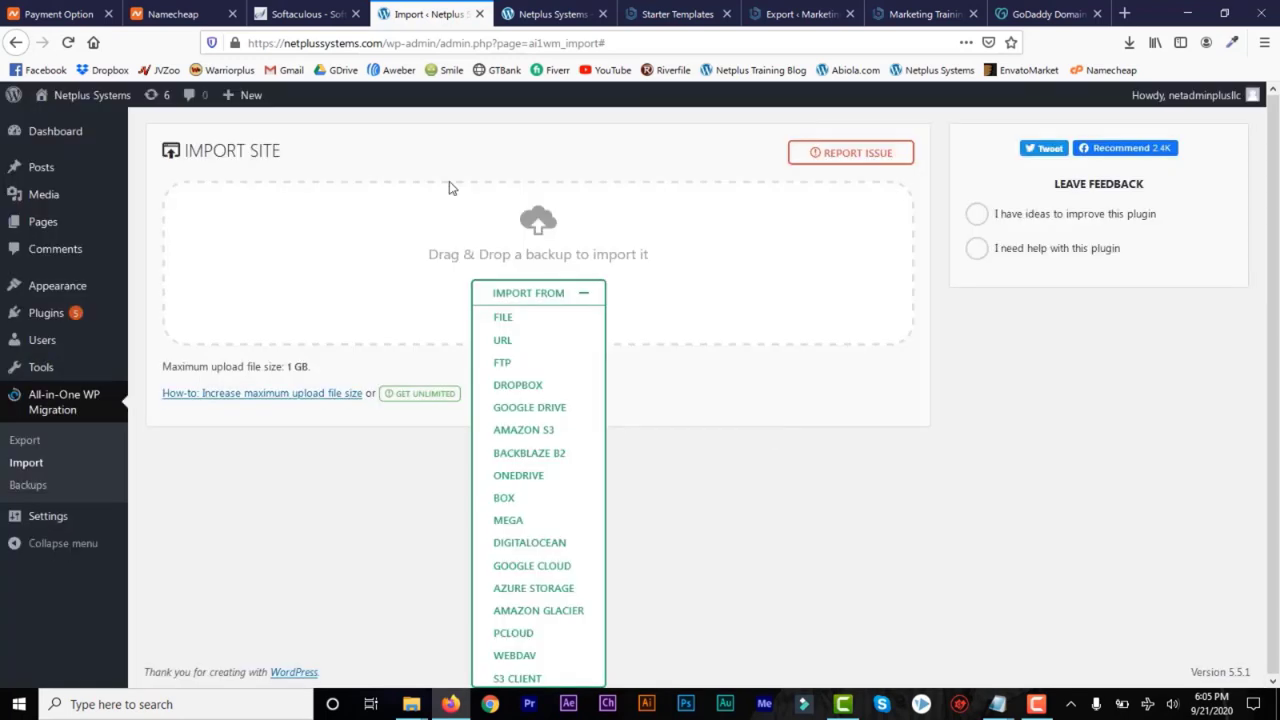
# Reload the live netplussystems.com site and look through its home page
pyautogui.moveTo(90, 95)
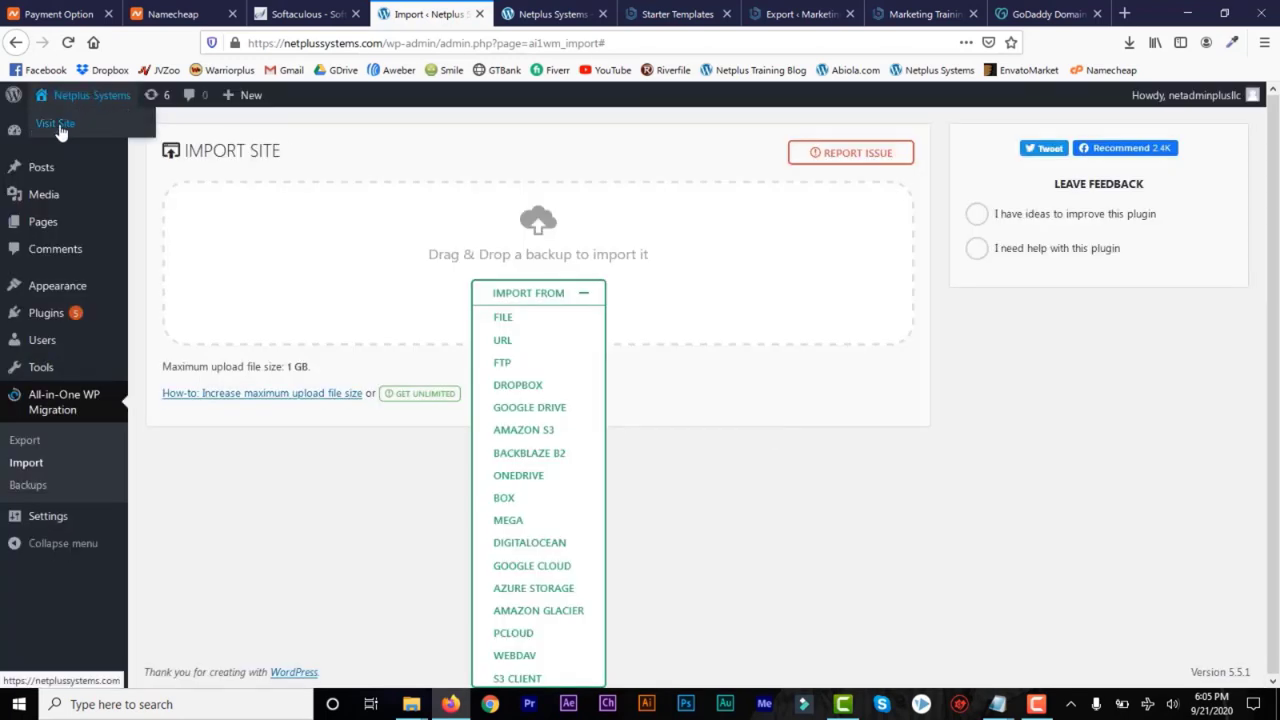
pyautogui.click(553, 13)
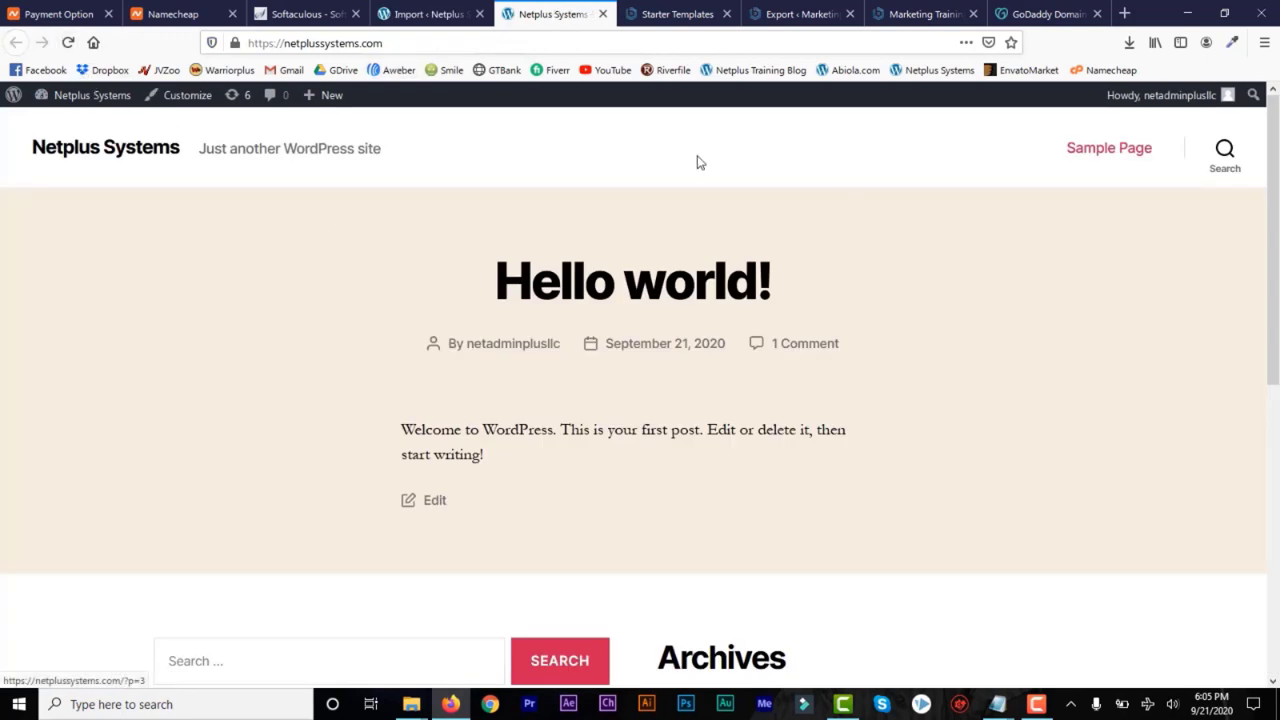
pyautogui.click(67, 43)
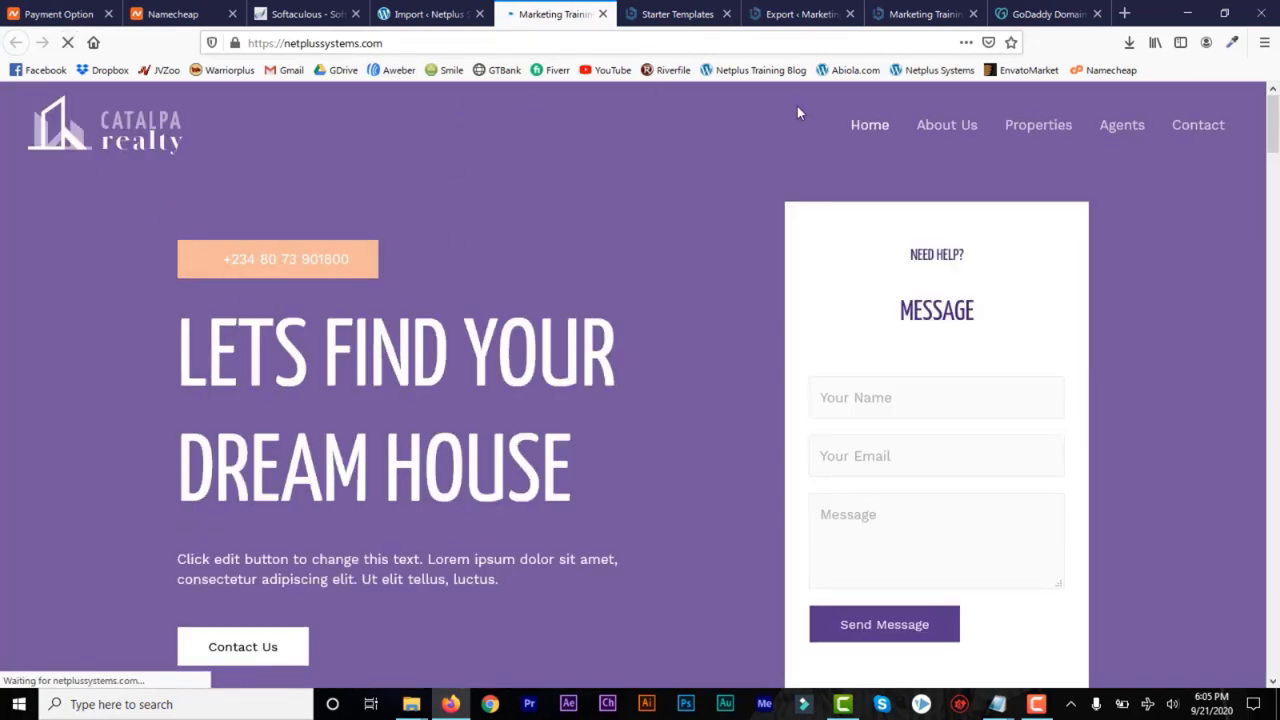
pyautogui.moveTo(1273, 142); pyautogui.dragTo(1272, 345)
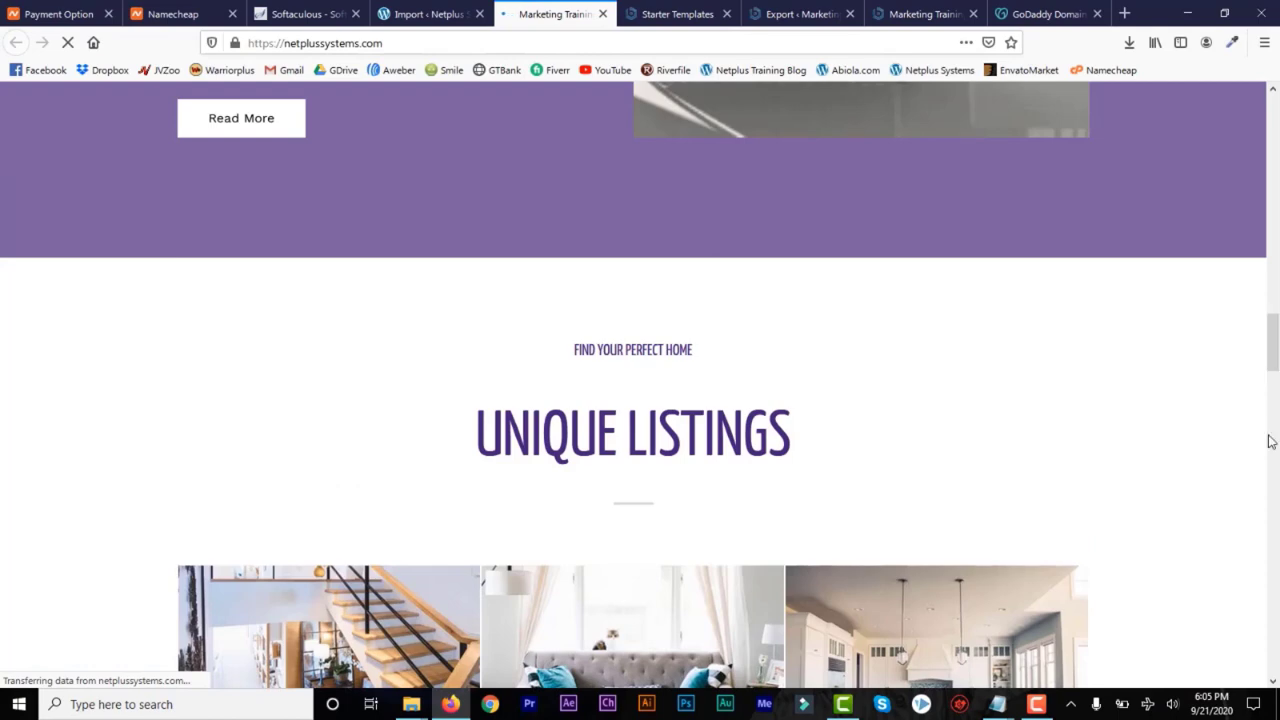
pyautogui.scroll(10, 1270, 373)
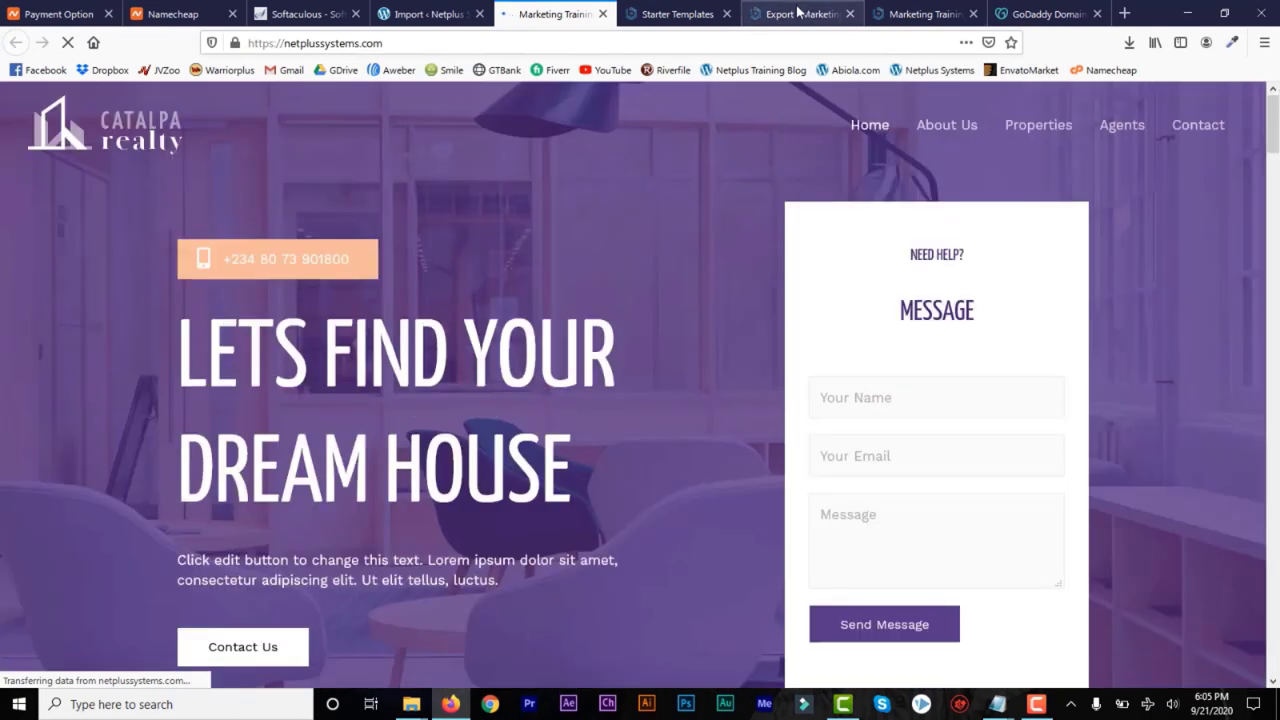
# Compare the local Marketing Training site and its localhost address with the live home page at netplussystems.com
pyautogui.click(795, 14)
pyautogui.click(918, 14)
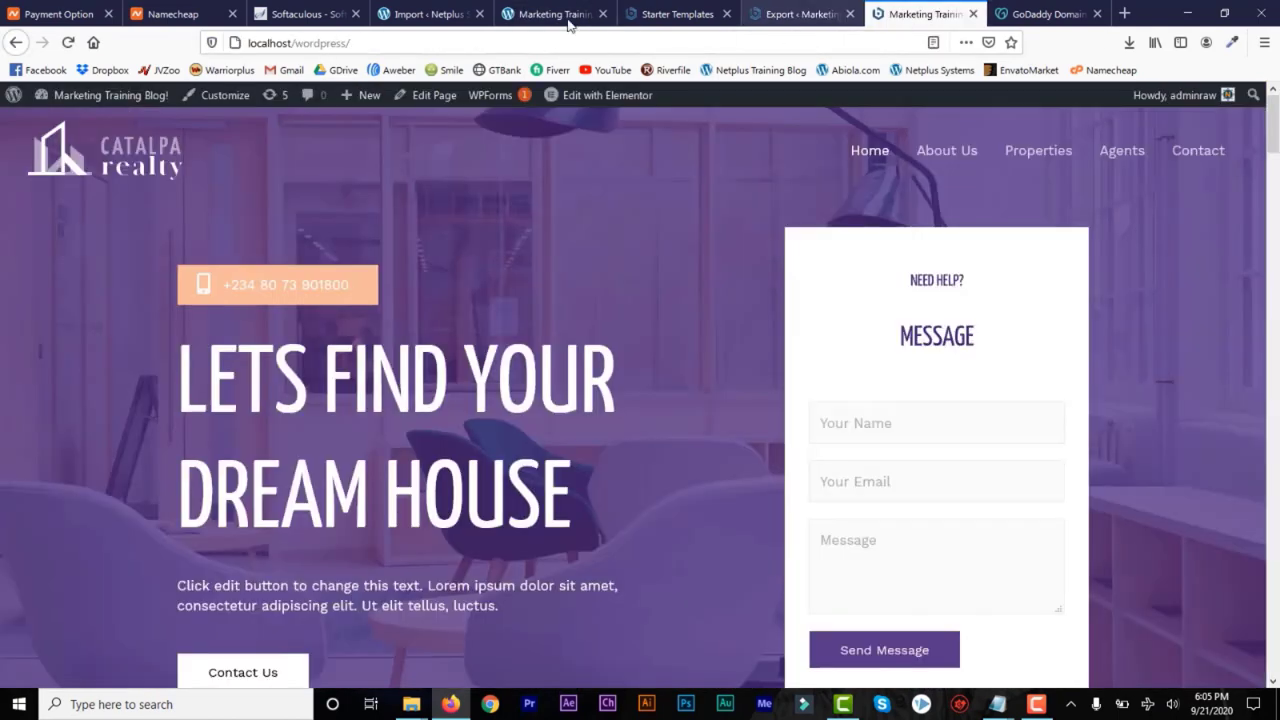
pyautogui.click(372, 43)
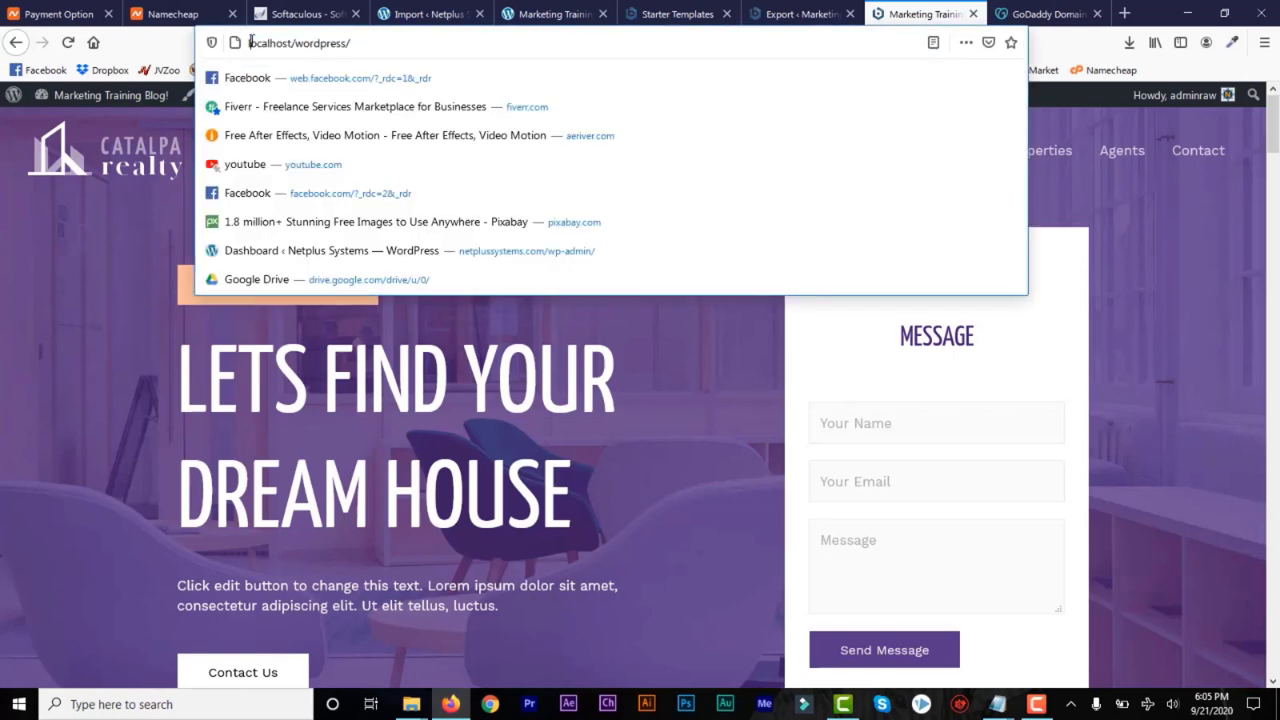
pyautogui.click(510, 14)
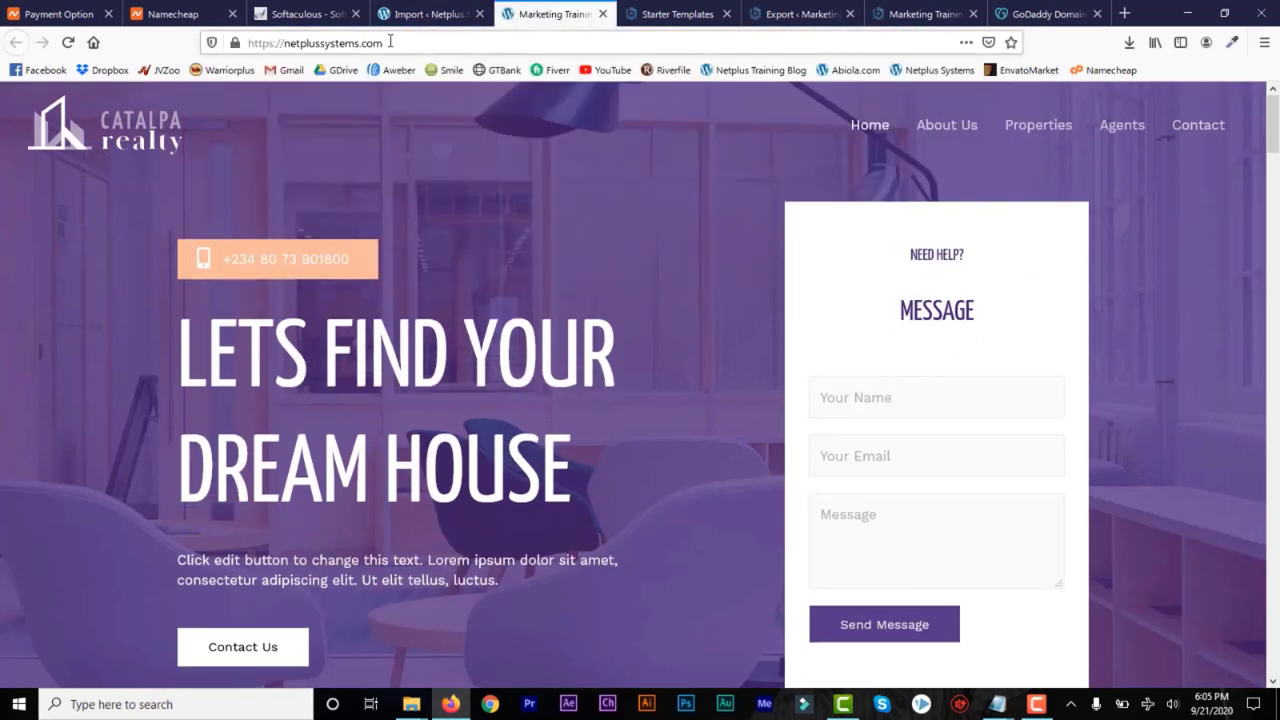
pyautogui.moveTo(420, 43); pyautogui.dragTo(258, 43)
pyautogui.click(393, 45)
pyautogui.moveTo(1272, 125)
pyautogui.mouseDown()
pyautogui.moveTo(1276, 555)
pyautogui.moveTo(1276, 101)
pyautogui.mouseUp()
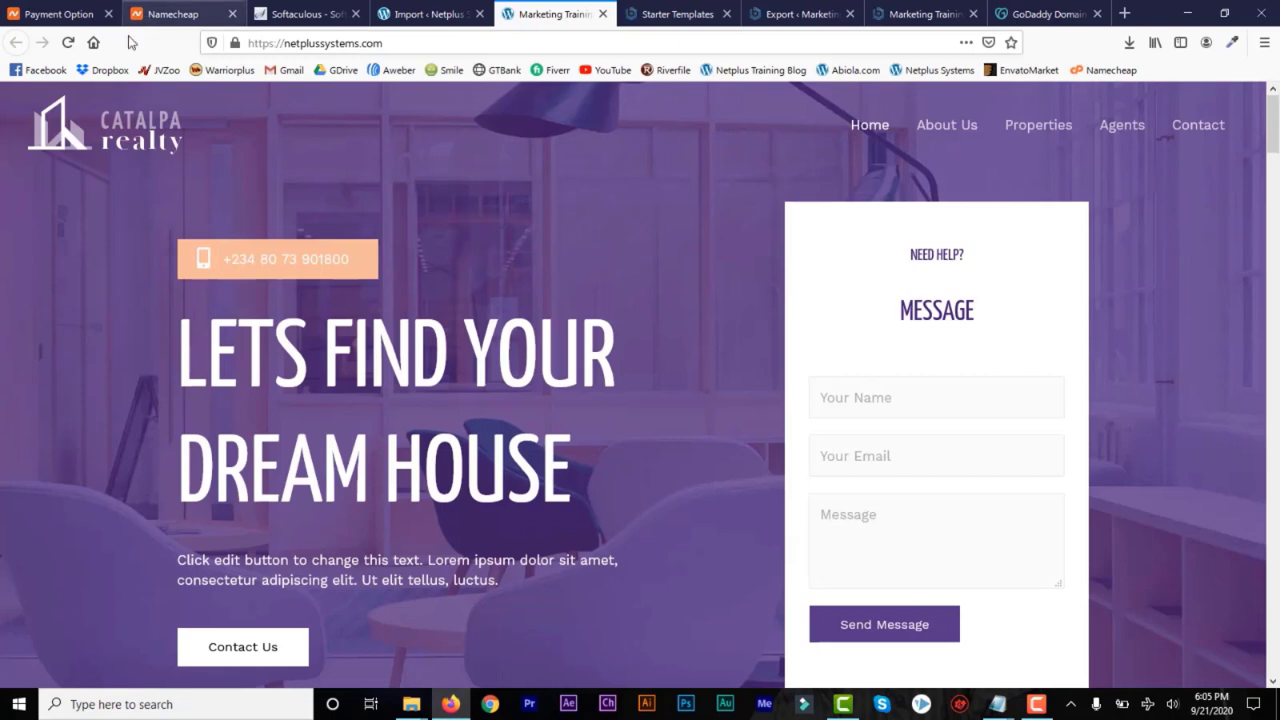
# Review the Softaculous installer page, the live netplussystems.com home page, and the admin menu on its All-in-One WP Migration import page
pyautogui.click(297, 16)
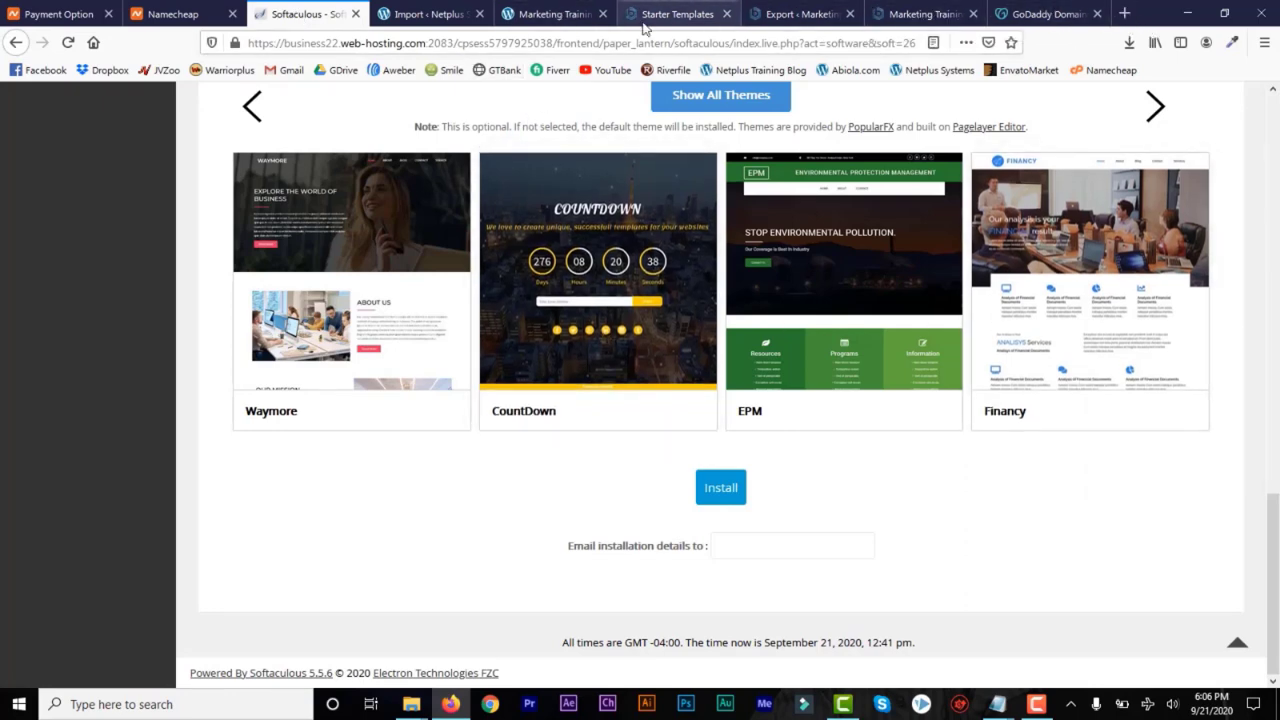
pyautogui.click(556, 20)
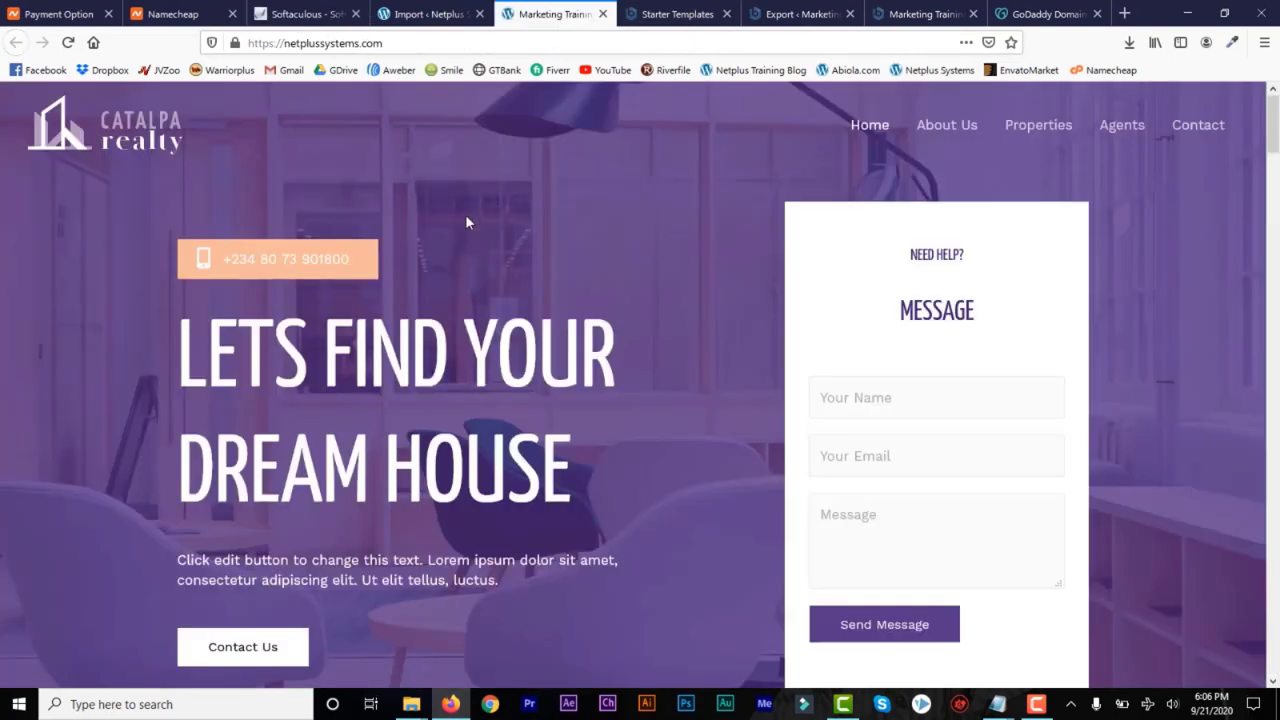
pyautogui.click(421, 12)
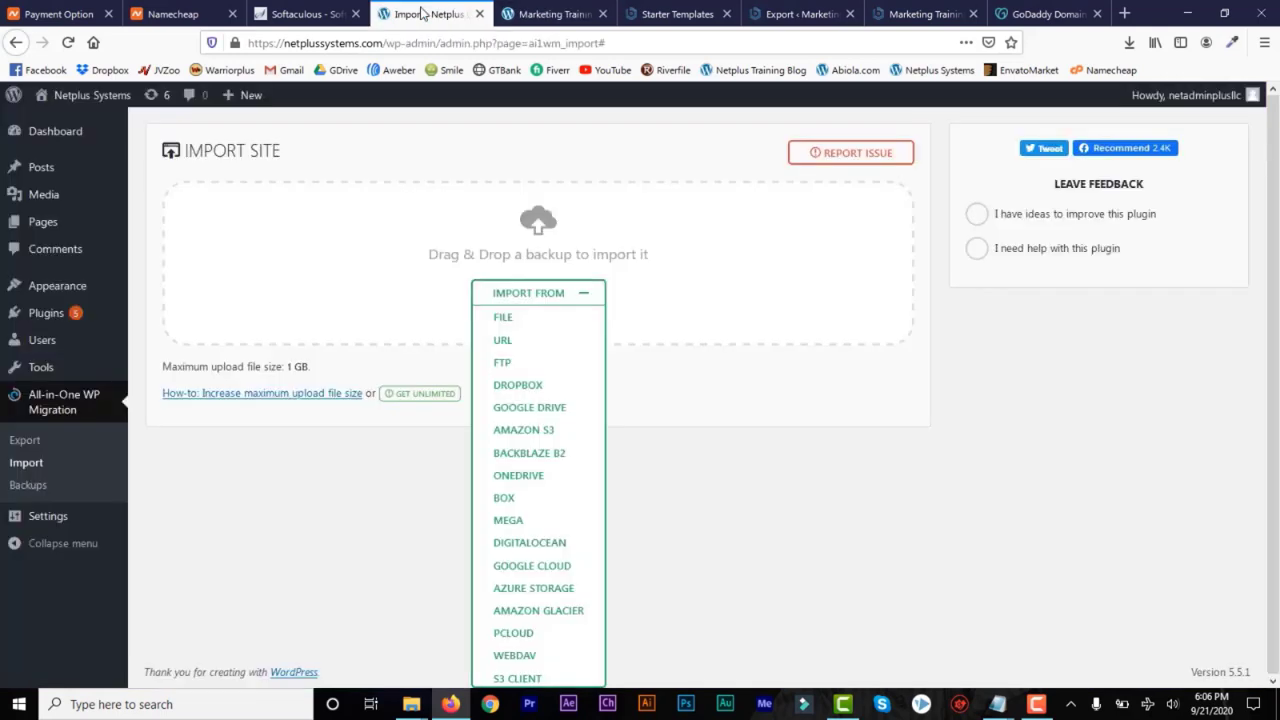
pyautogui.moveTo(75, 288)
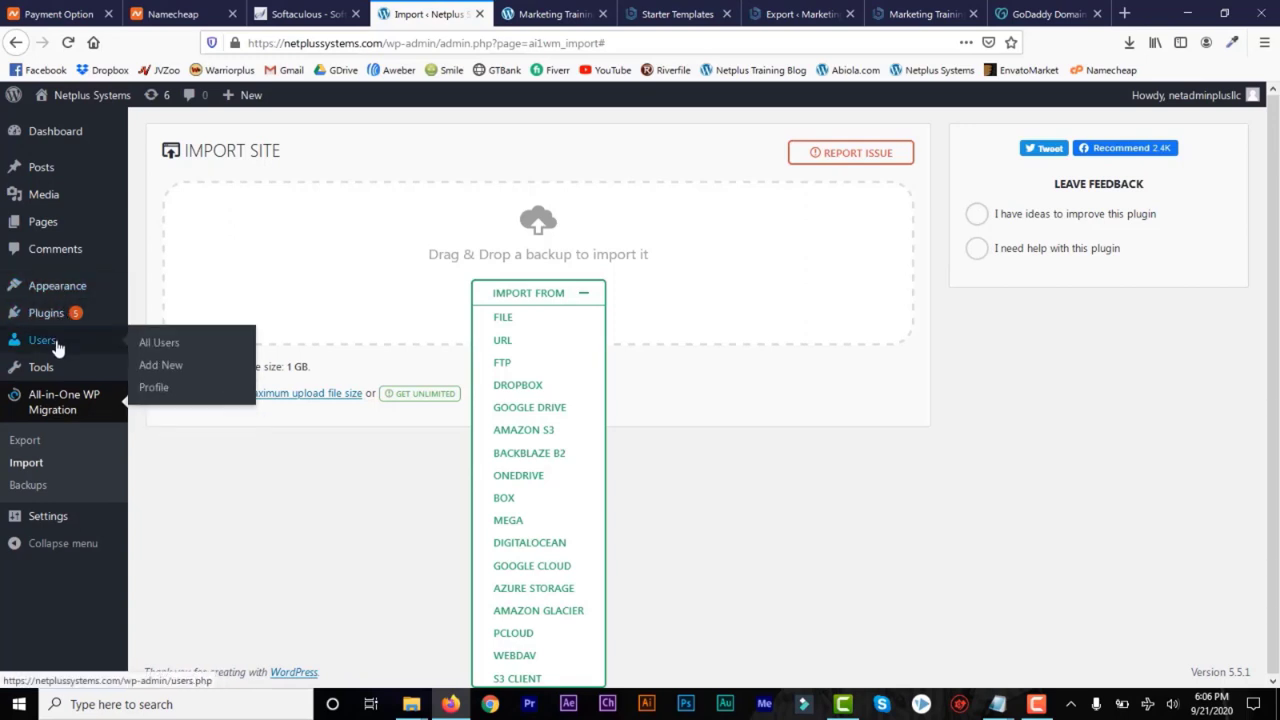
pyautogui.moveTo(77, 385)
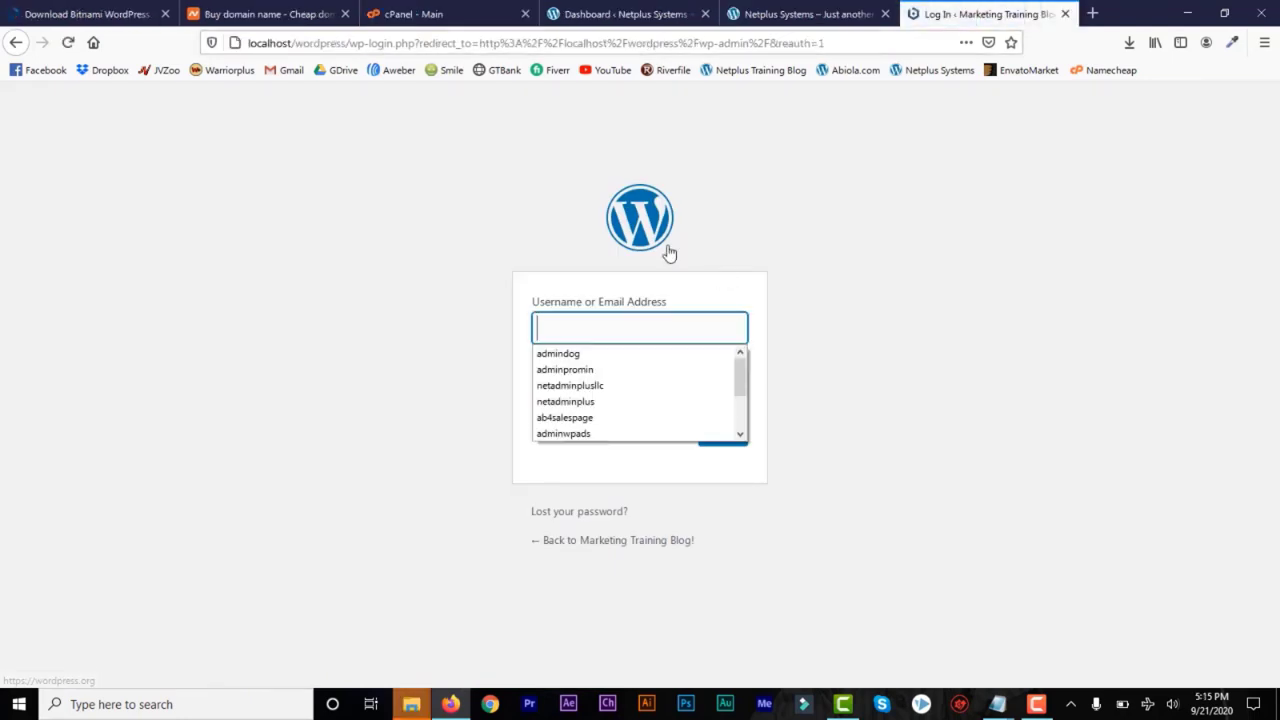
# Log in to the local WordPress site at localhost/wordpress with the administrator username and account password
pyautogui.click(560, 340)
pyautogui.write('adminraw')
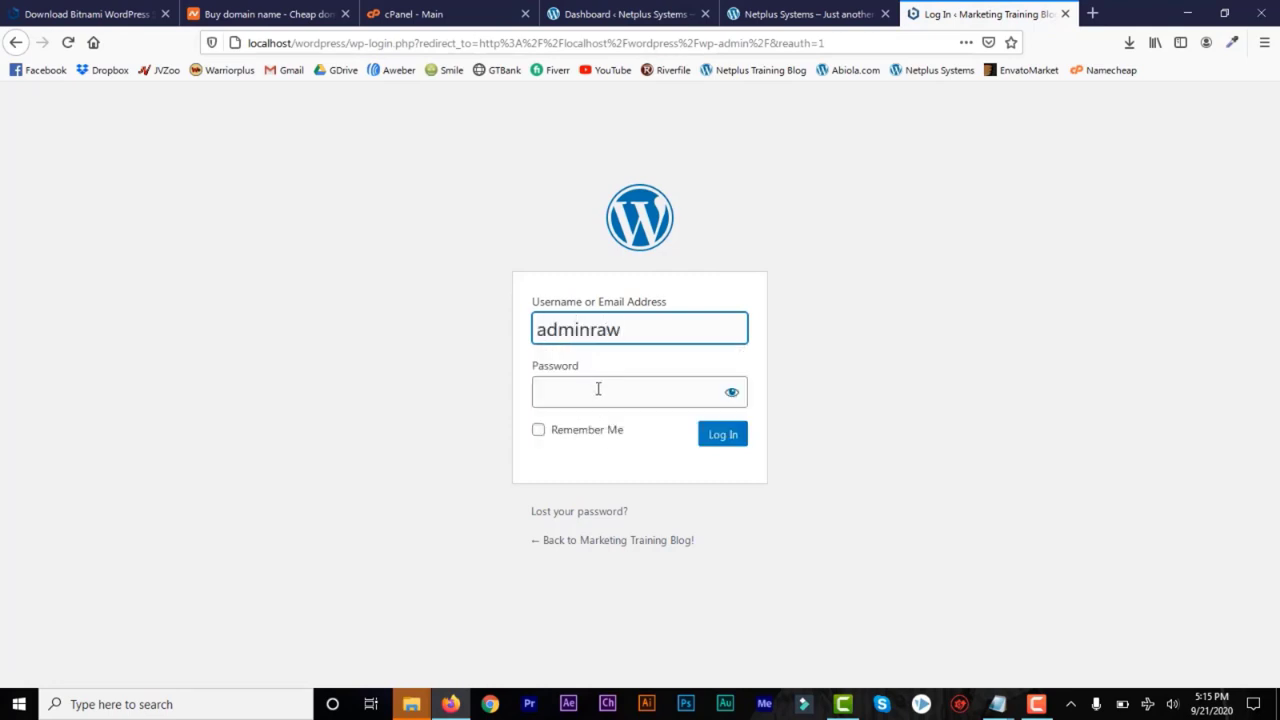
pyautogui.click(598, 389)
pyautogui.write('a')
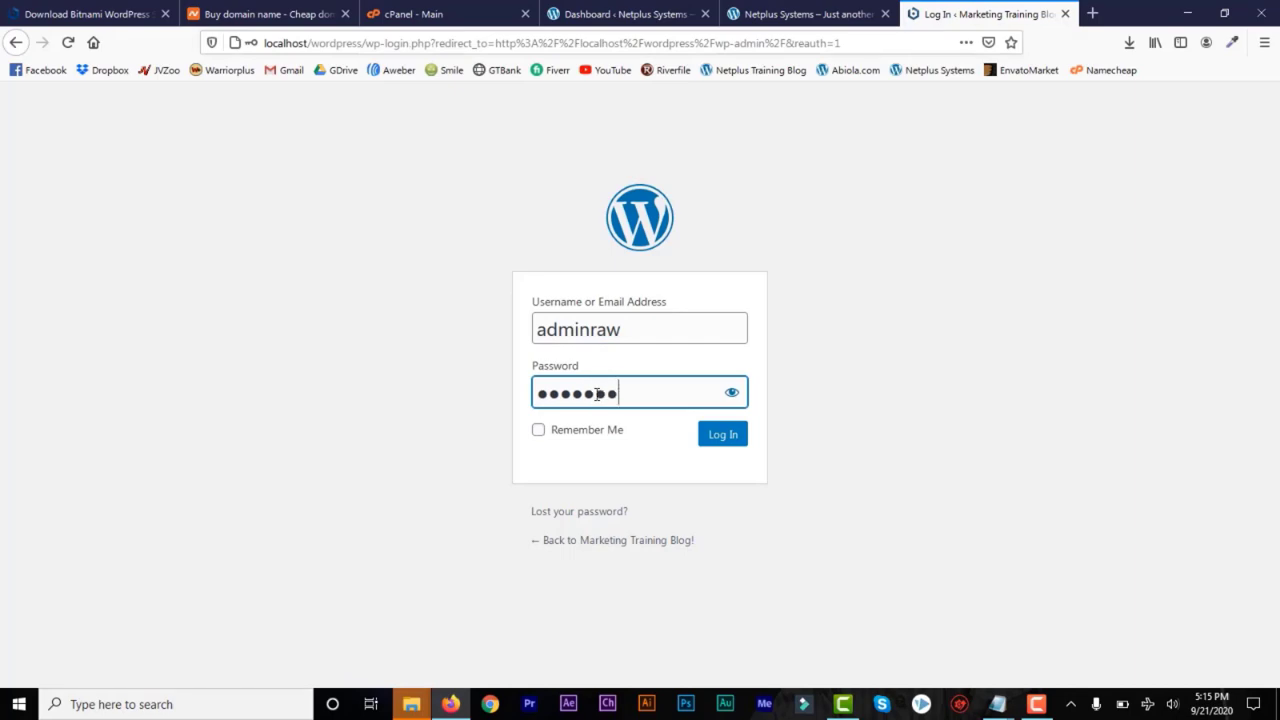
pyautogui.click(728, 436)
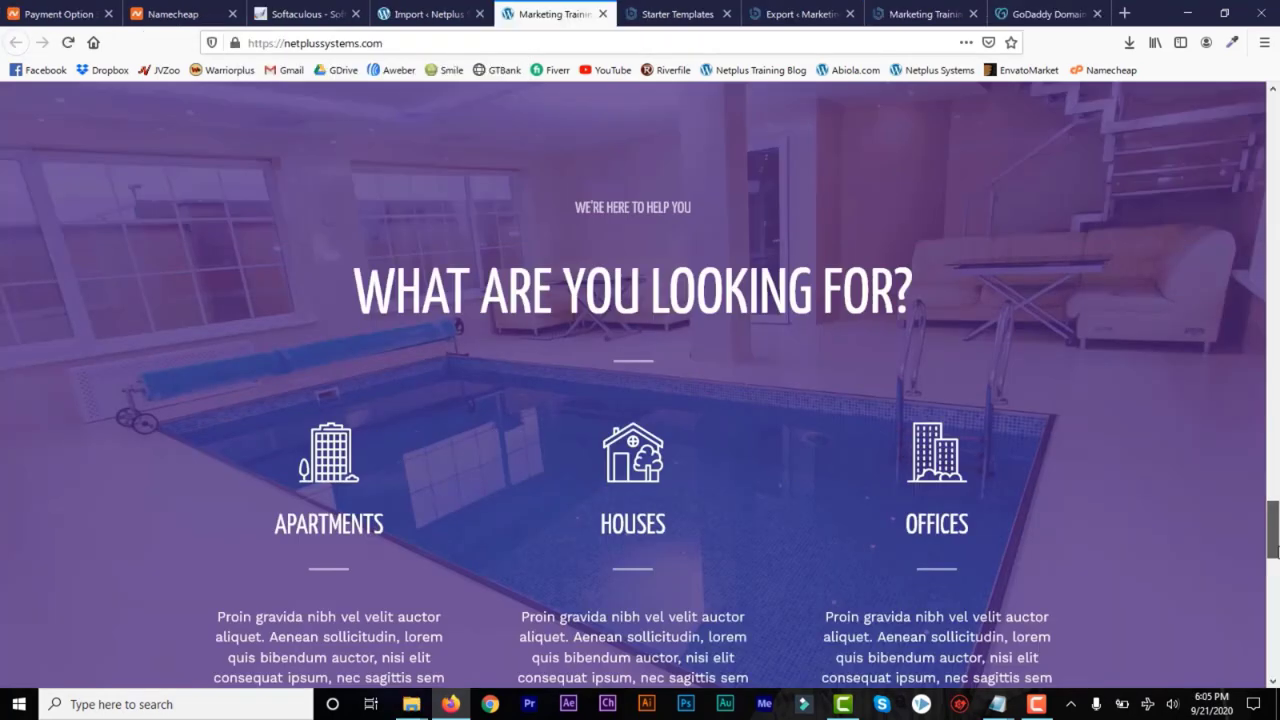
# Revisit the theme choices on the Softaculous installer page and return to the live netplussystems.com home page
pyautogui.moveTo(1272, 548); pyautogui.dragTo(1274, 103)
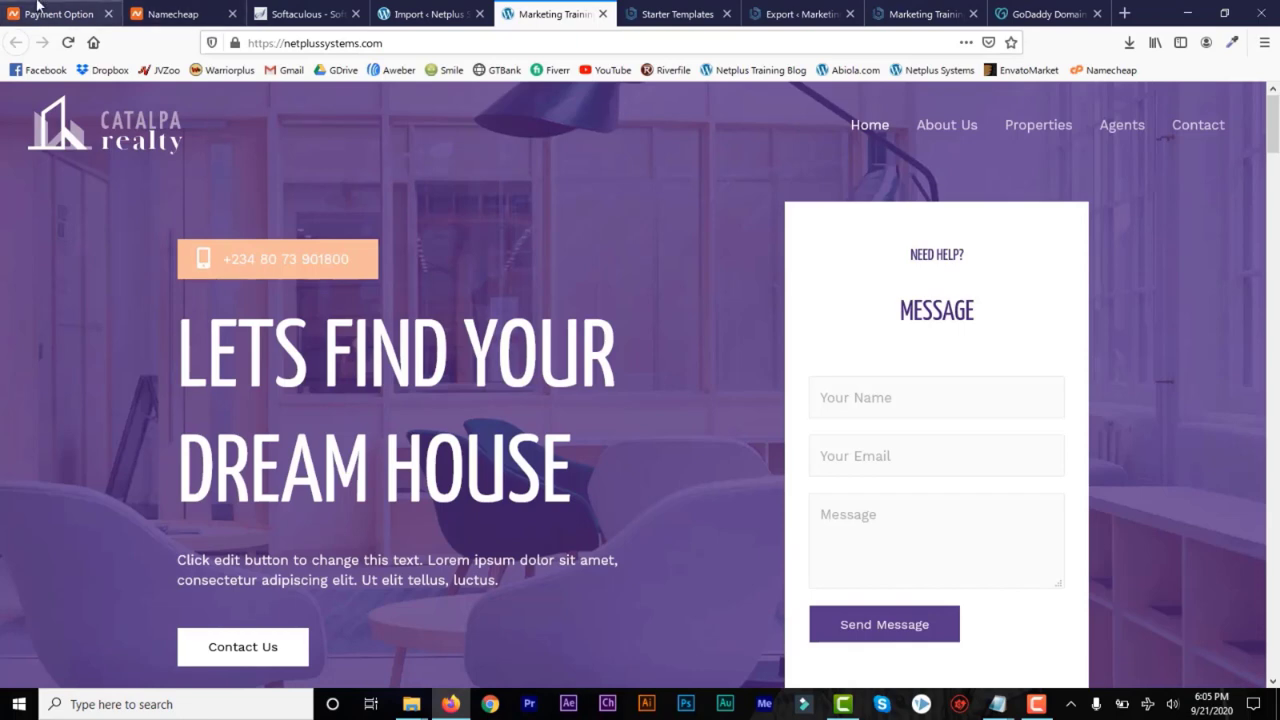
pyautogui.click(300, 16)
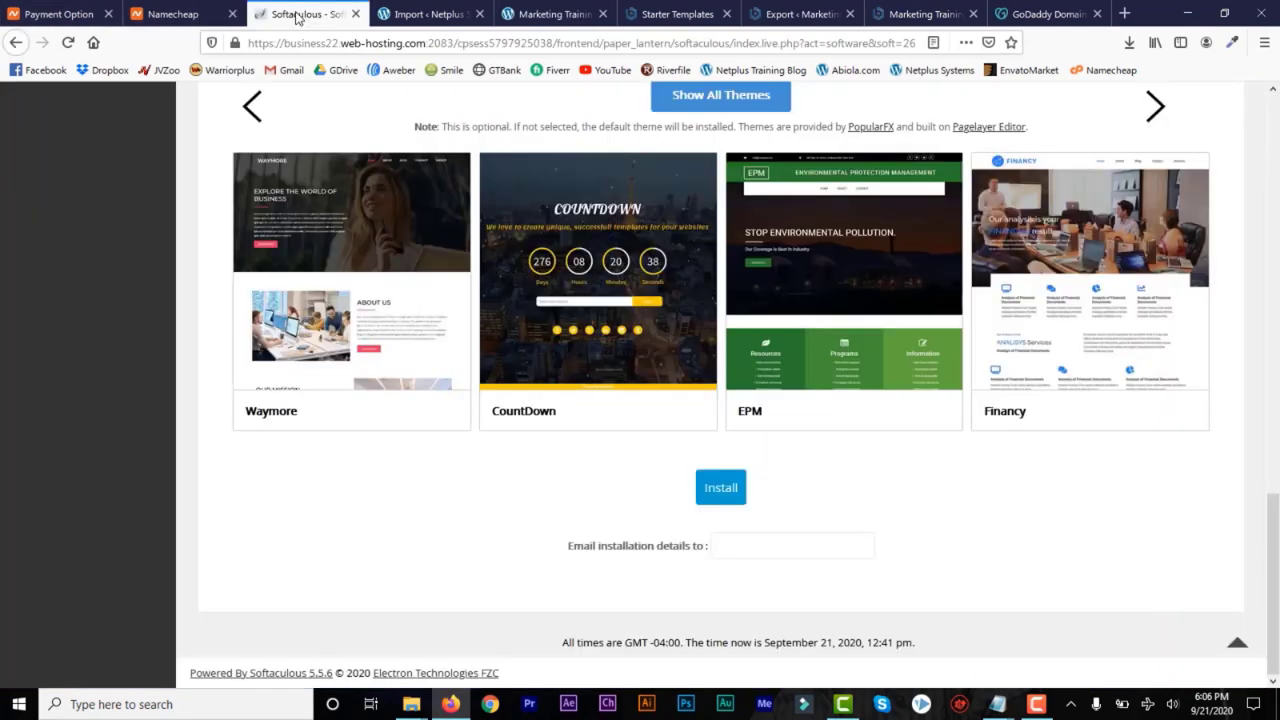
pyautogui.click(557, 16)
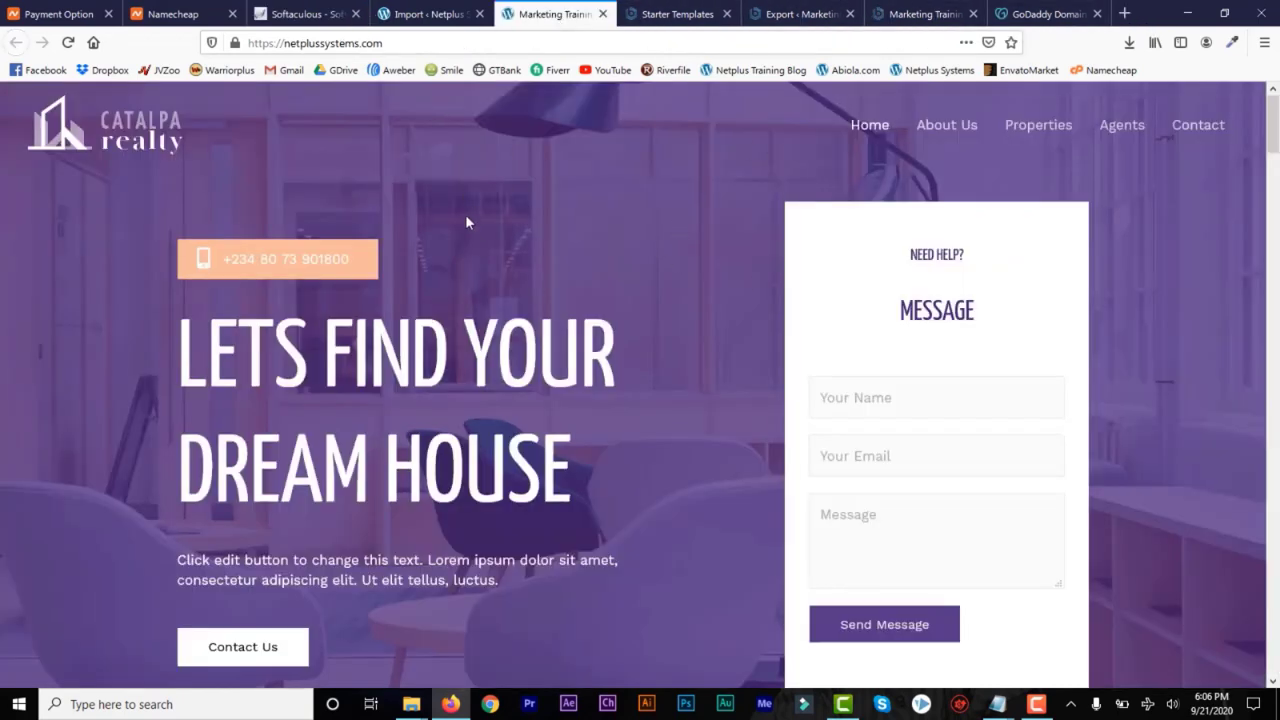